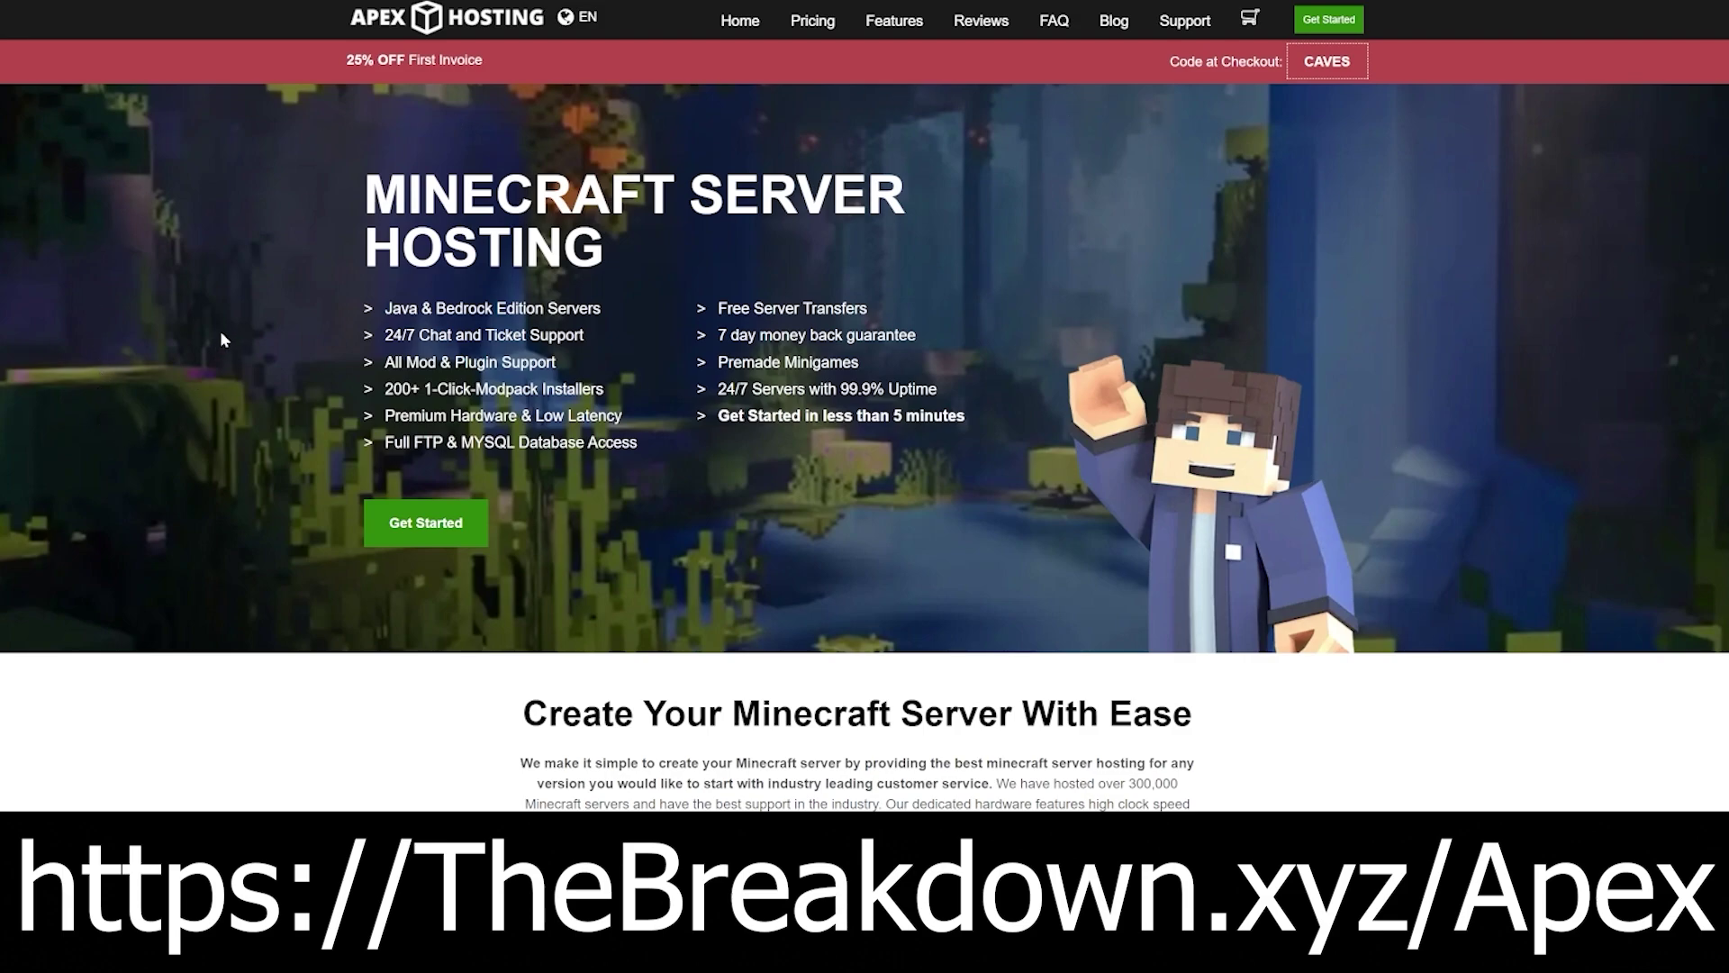
Step: Examine the Minecraft server hosting features listed on the Apex Hosting page
left_click_drag(383, 344, 621, 416)
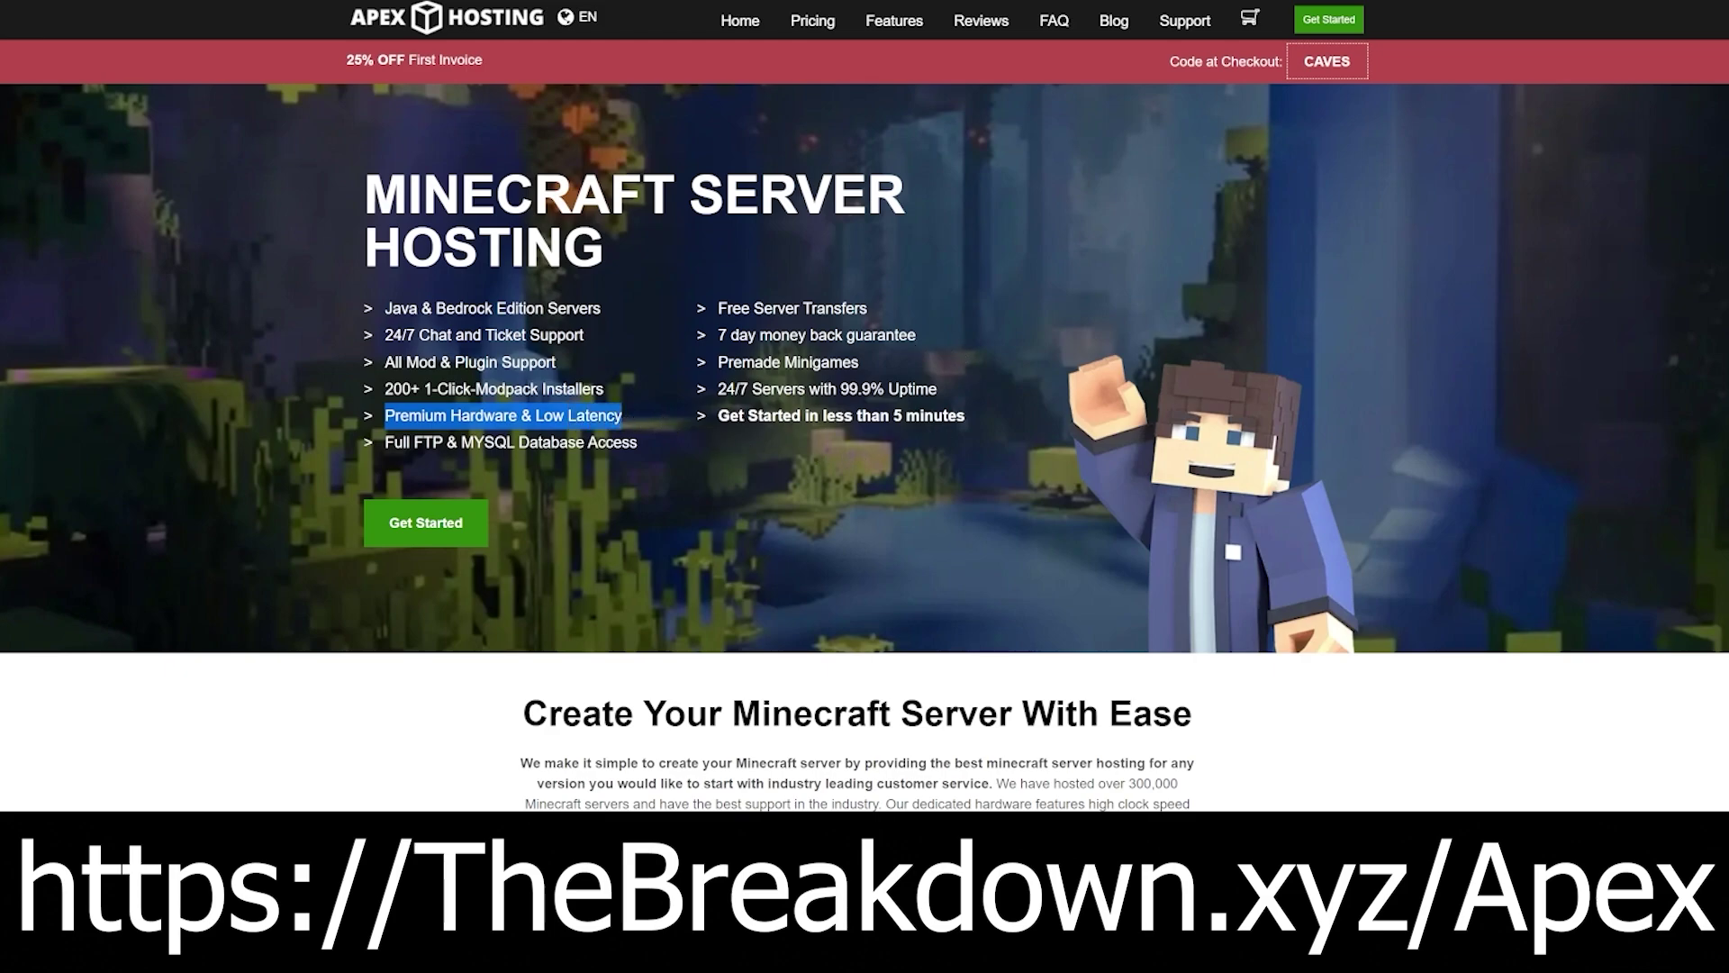
left_click_drag(718, 416, 965, 417)
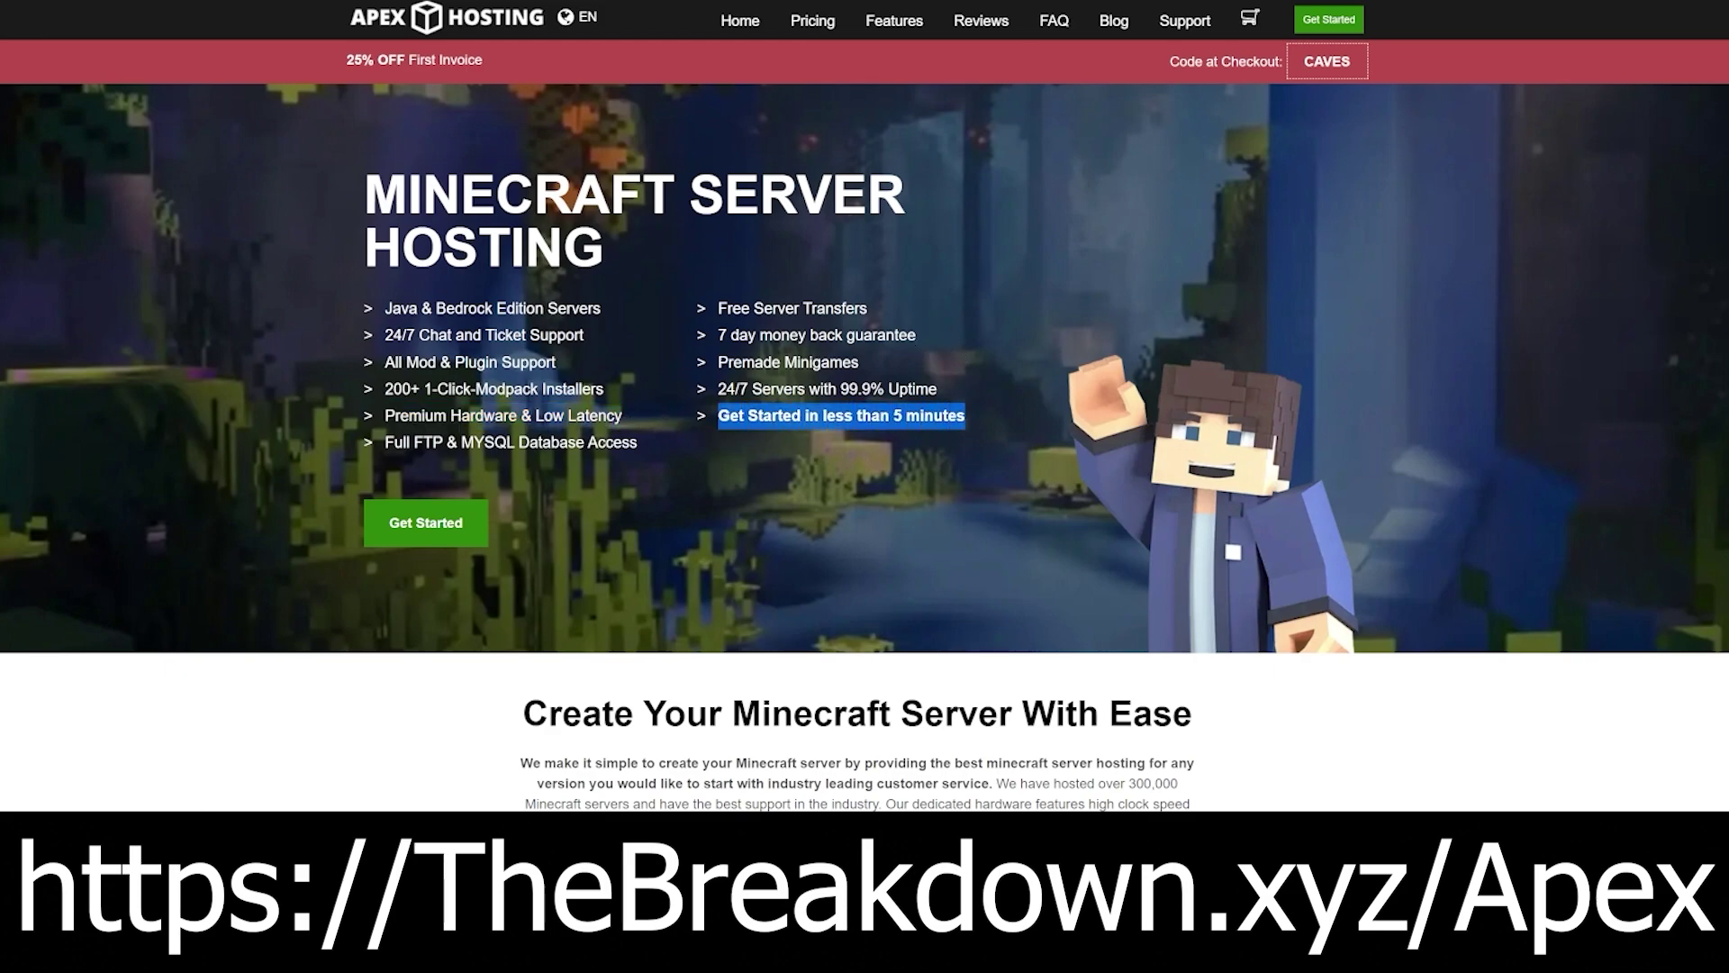
scroll(656, 393, "down", 5)
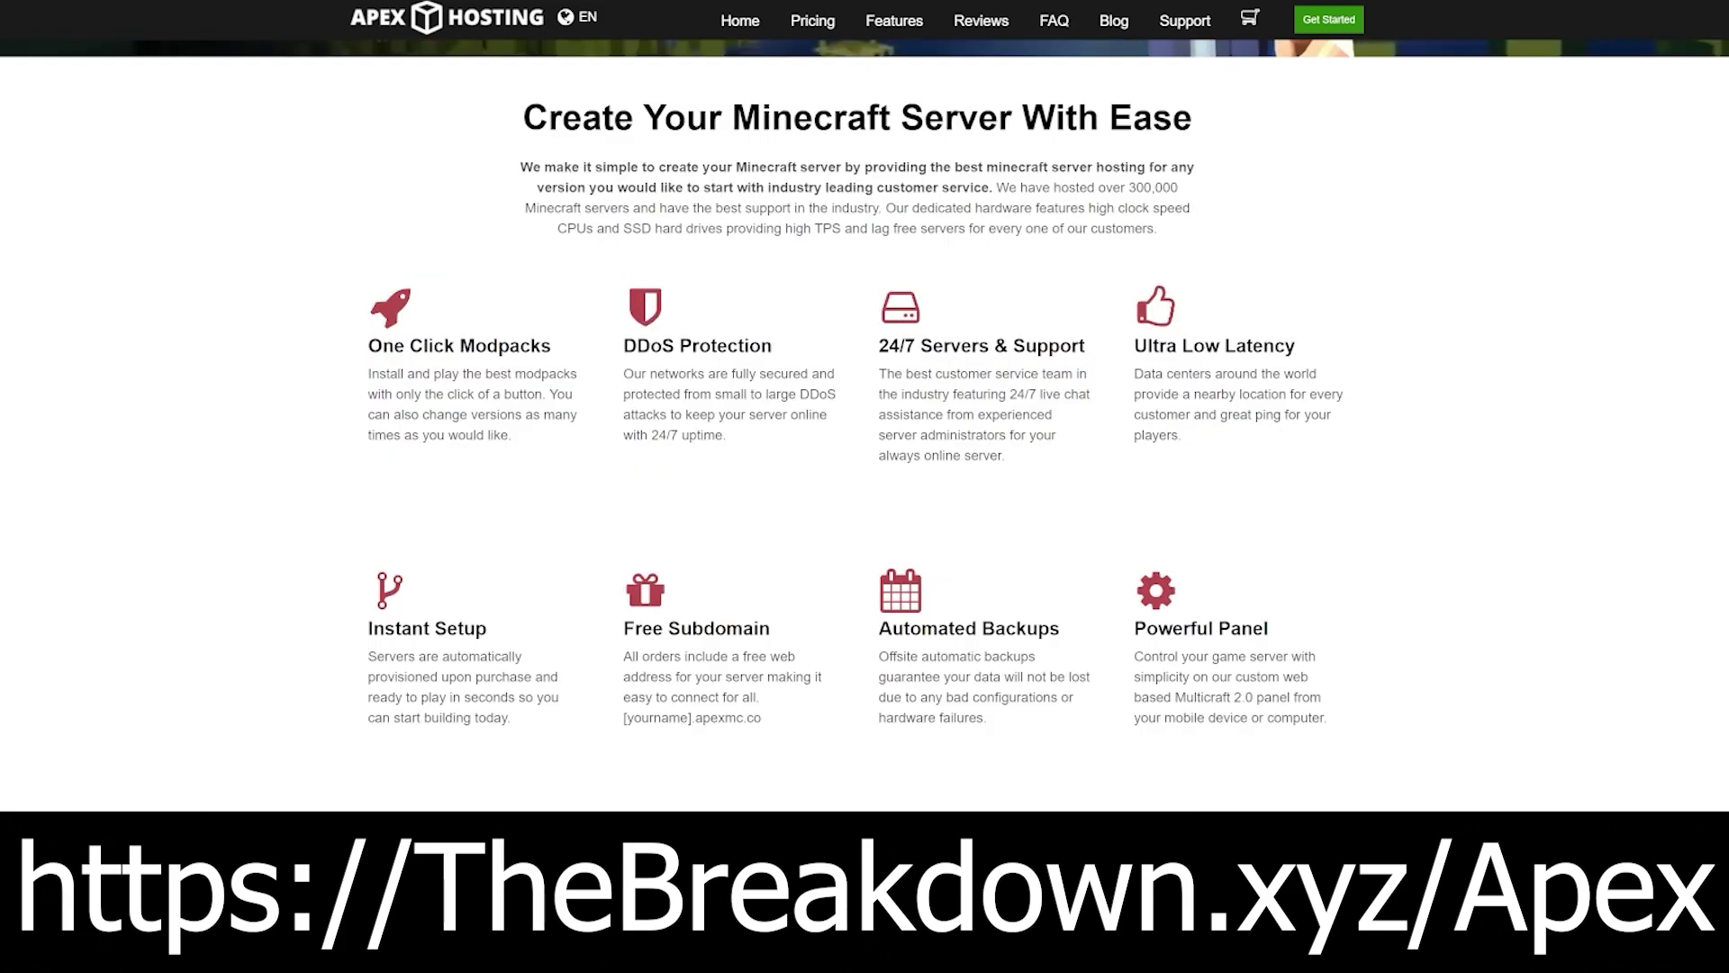
left_click_drag(624, 393, 653, 415)
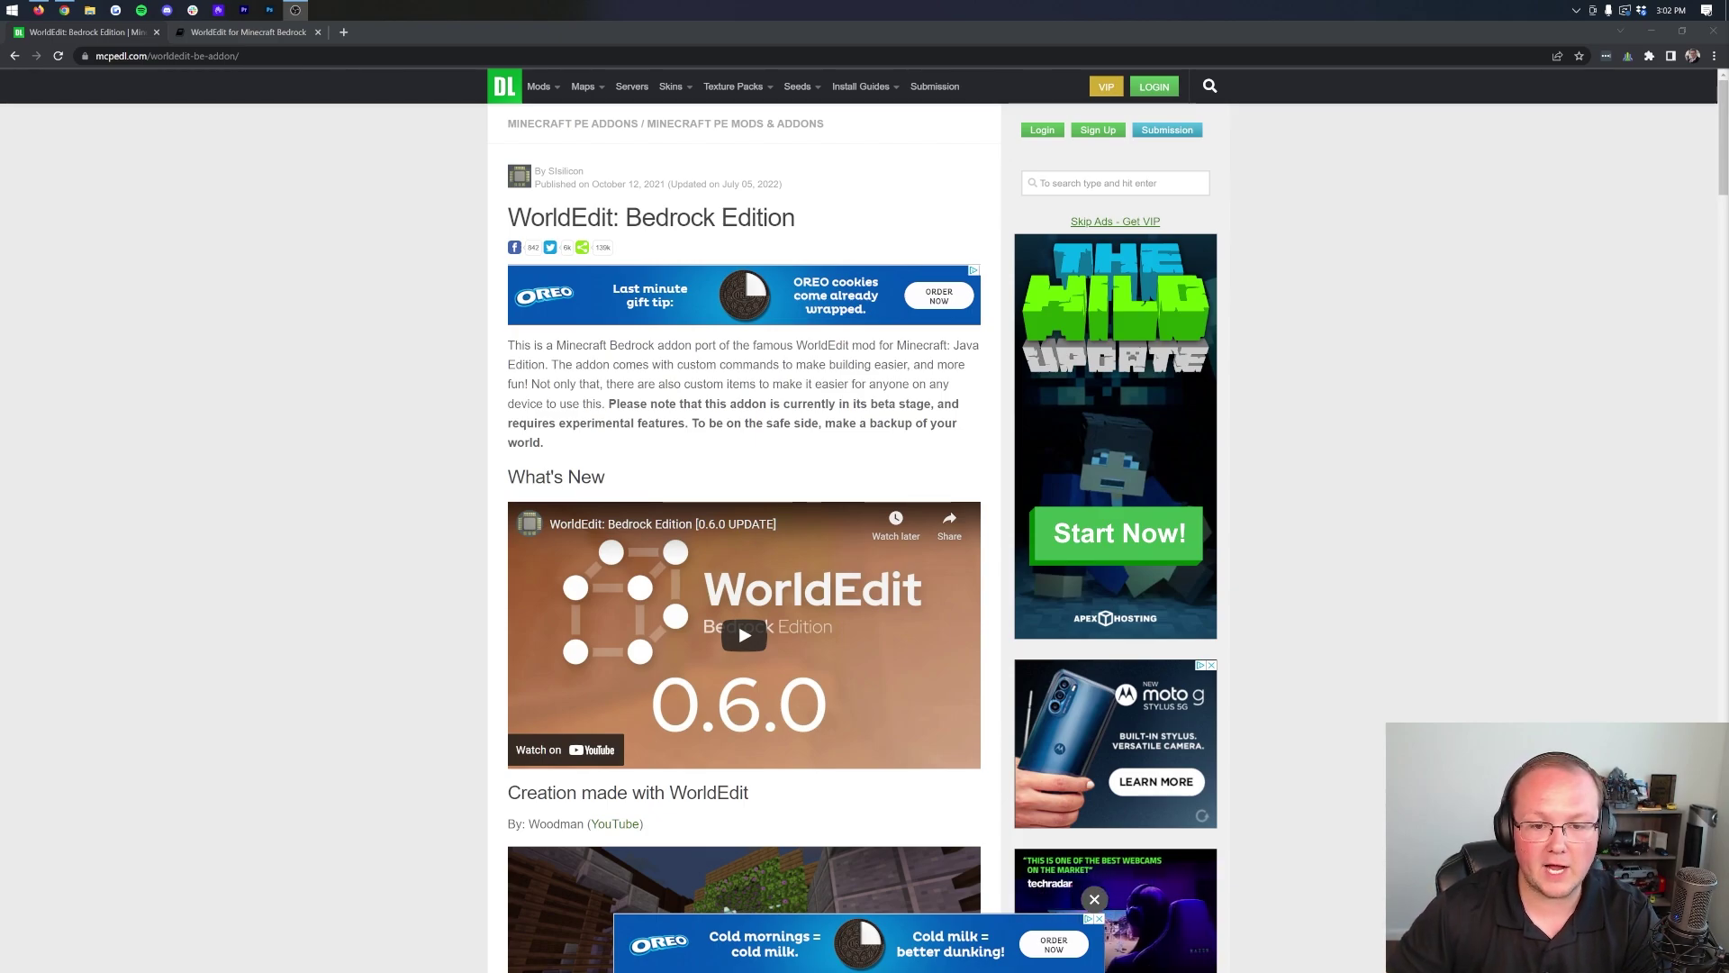
Step: Follow the Download WorldEdit (1.19+) link on the MCPEDL WorldEdit page and continue past the leaving-site notice to the link shortener
scroll(924, 759, "down", 15)
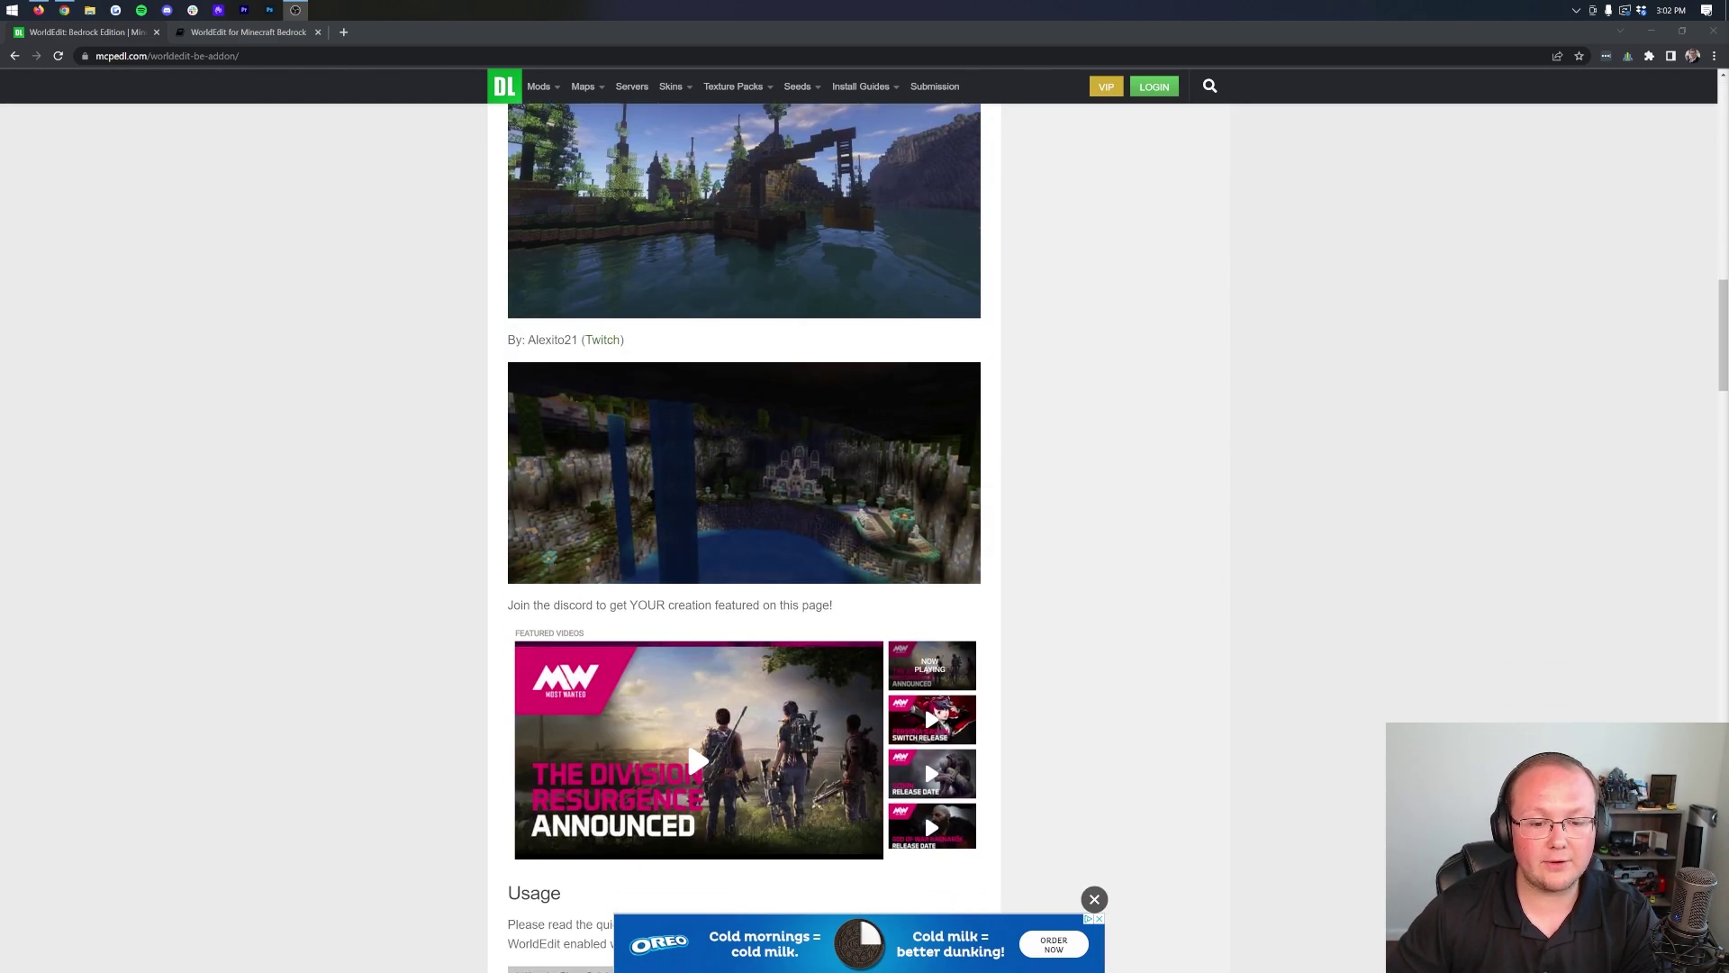
scroll(924, 758, "down", 20)
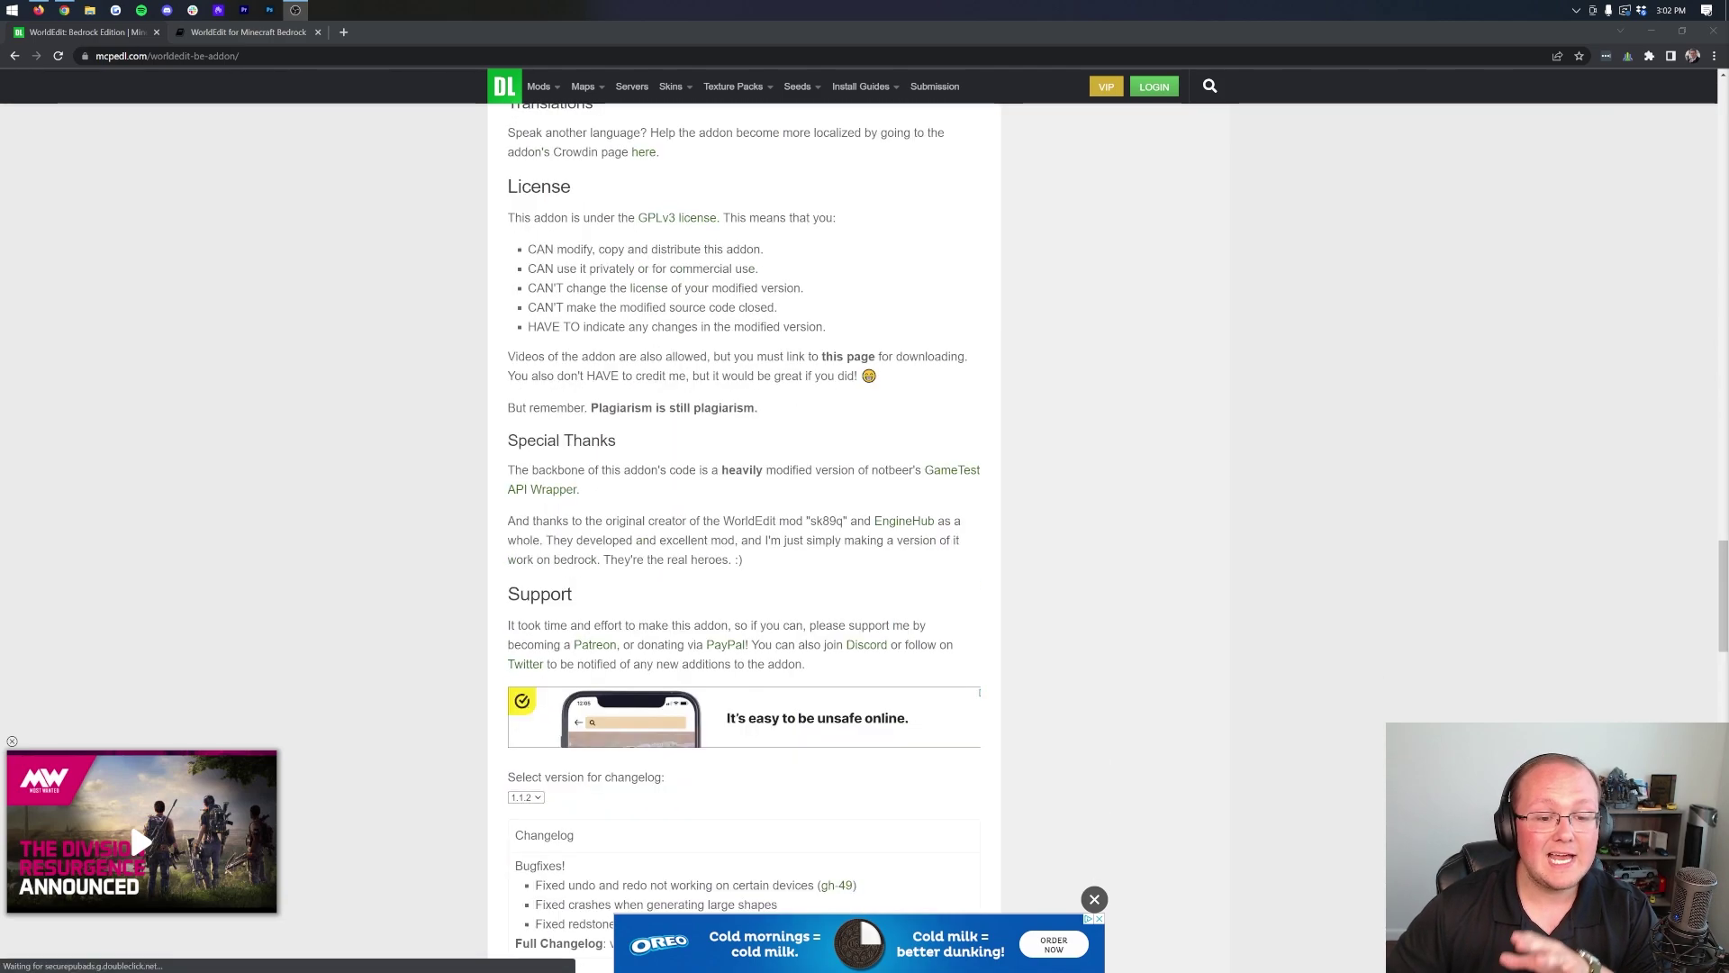
scroll(670, 403, "down", 20)
scroll(671, 403, "up", 3)
scroll(670, 404, "down", 7)
scroll(670, 403, "up", 5)
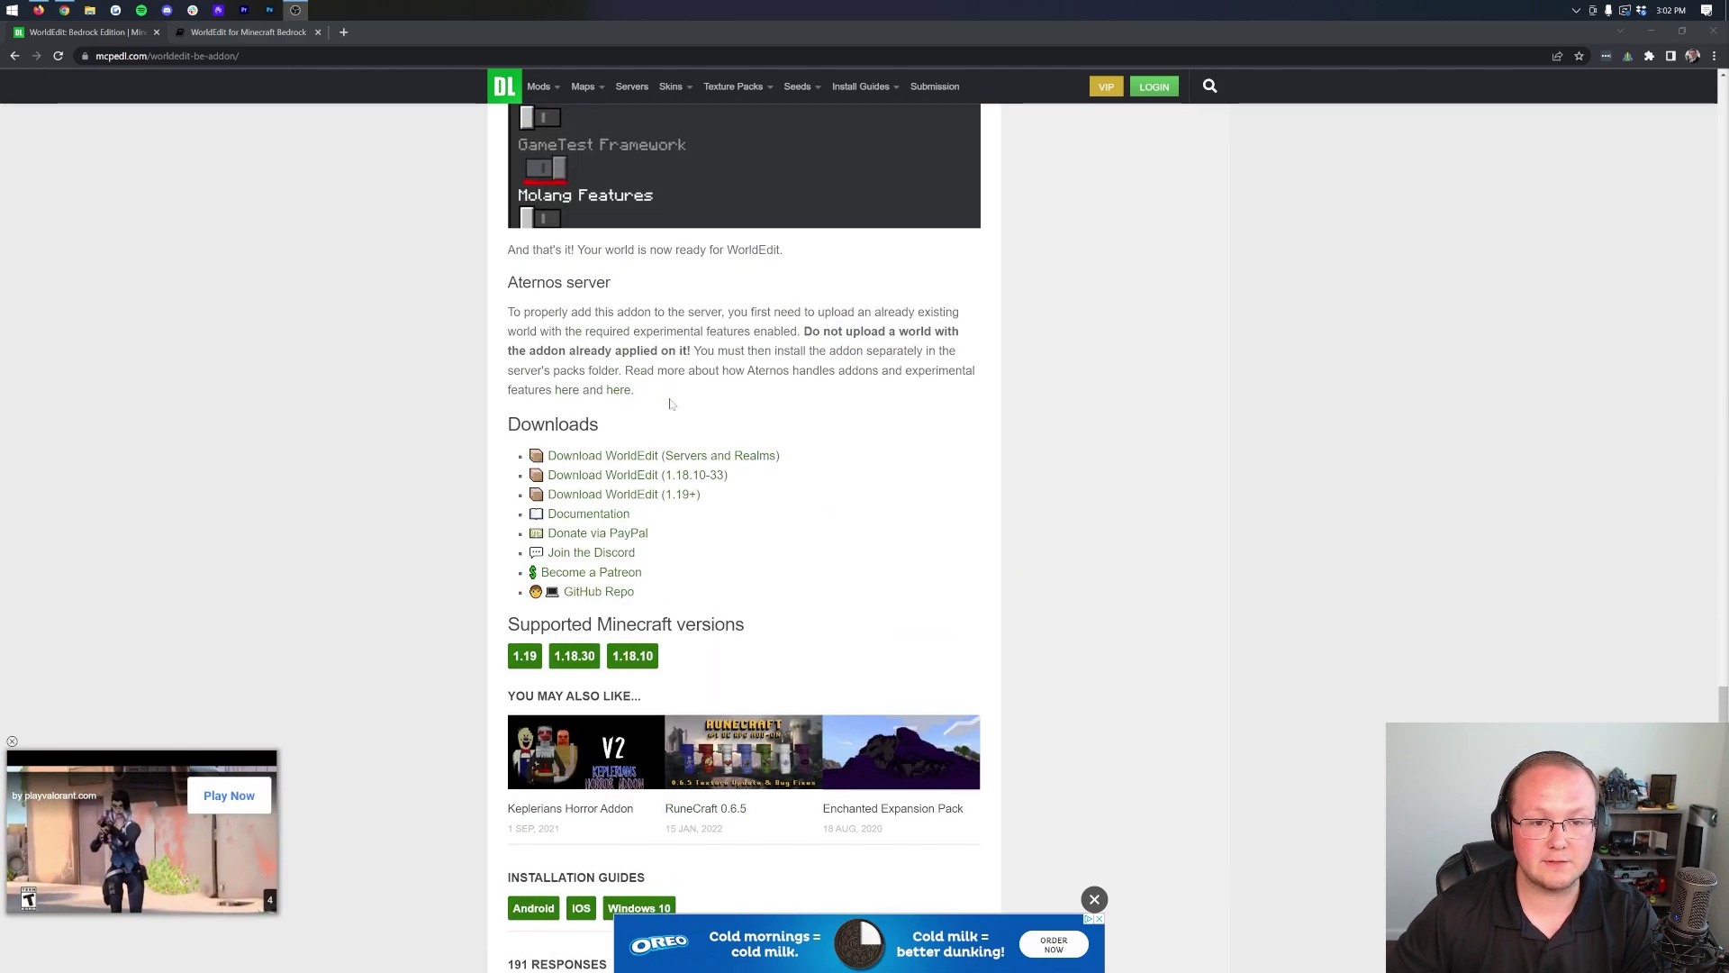
left_click_drag(508, 423, 684, 436)
left_click(668, 436)
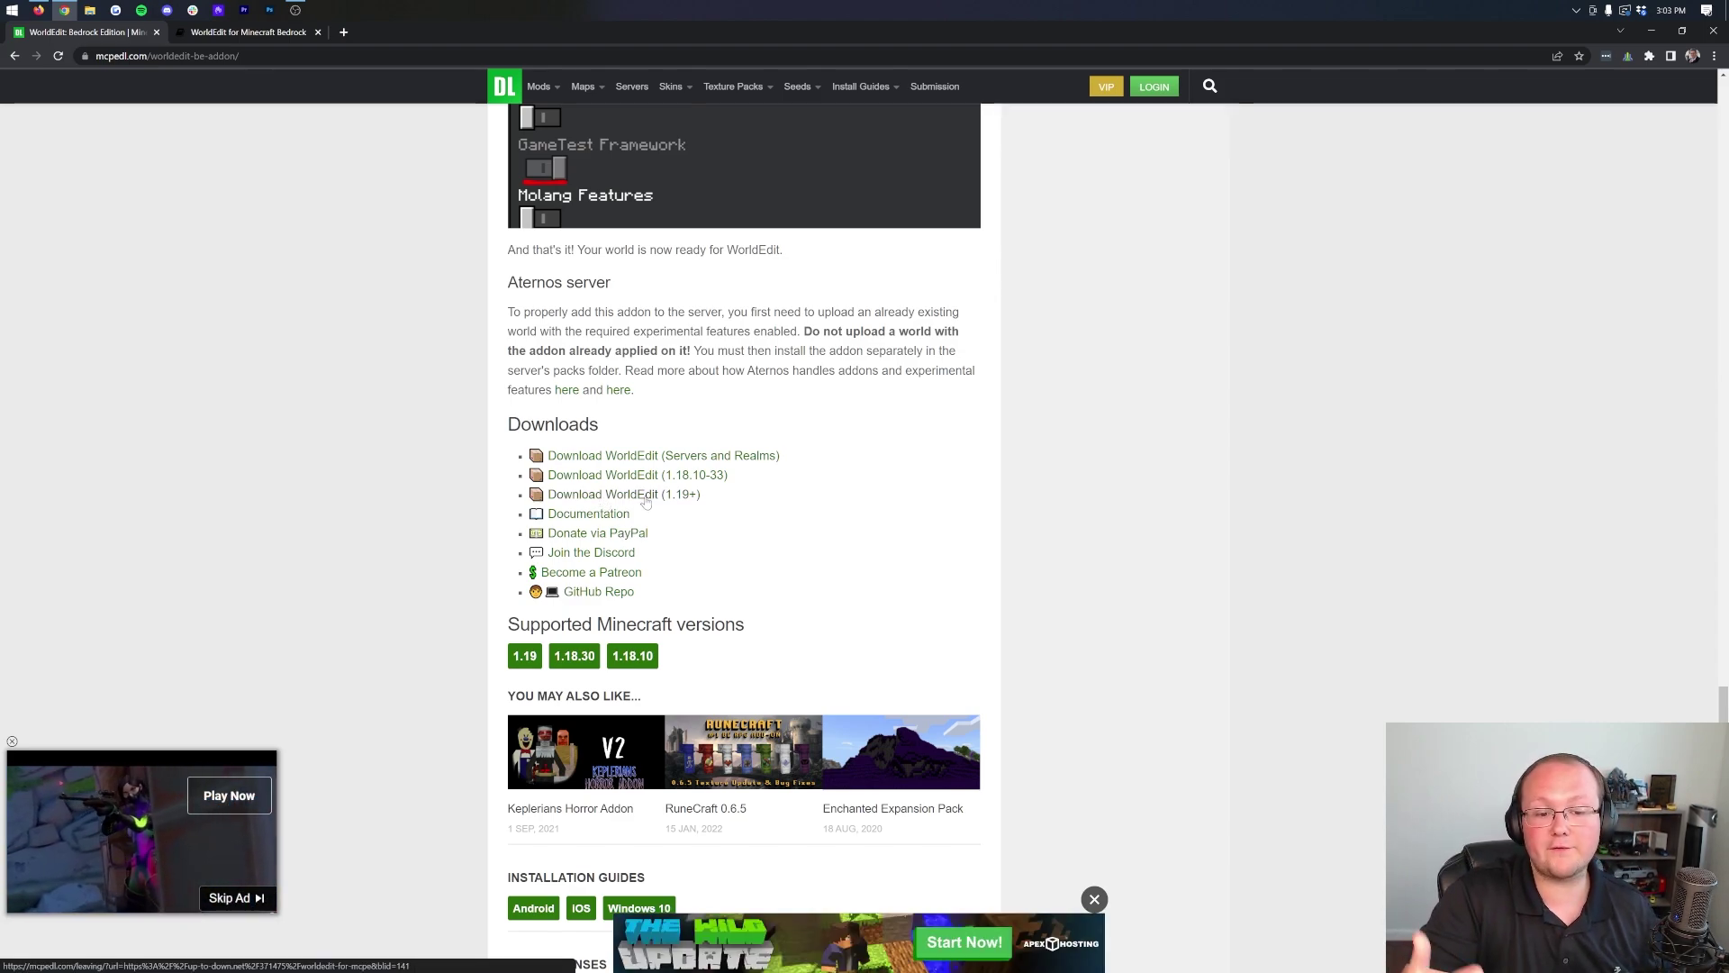
left_click(586, 497)
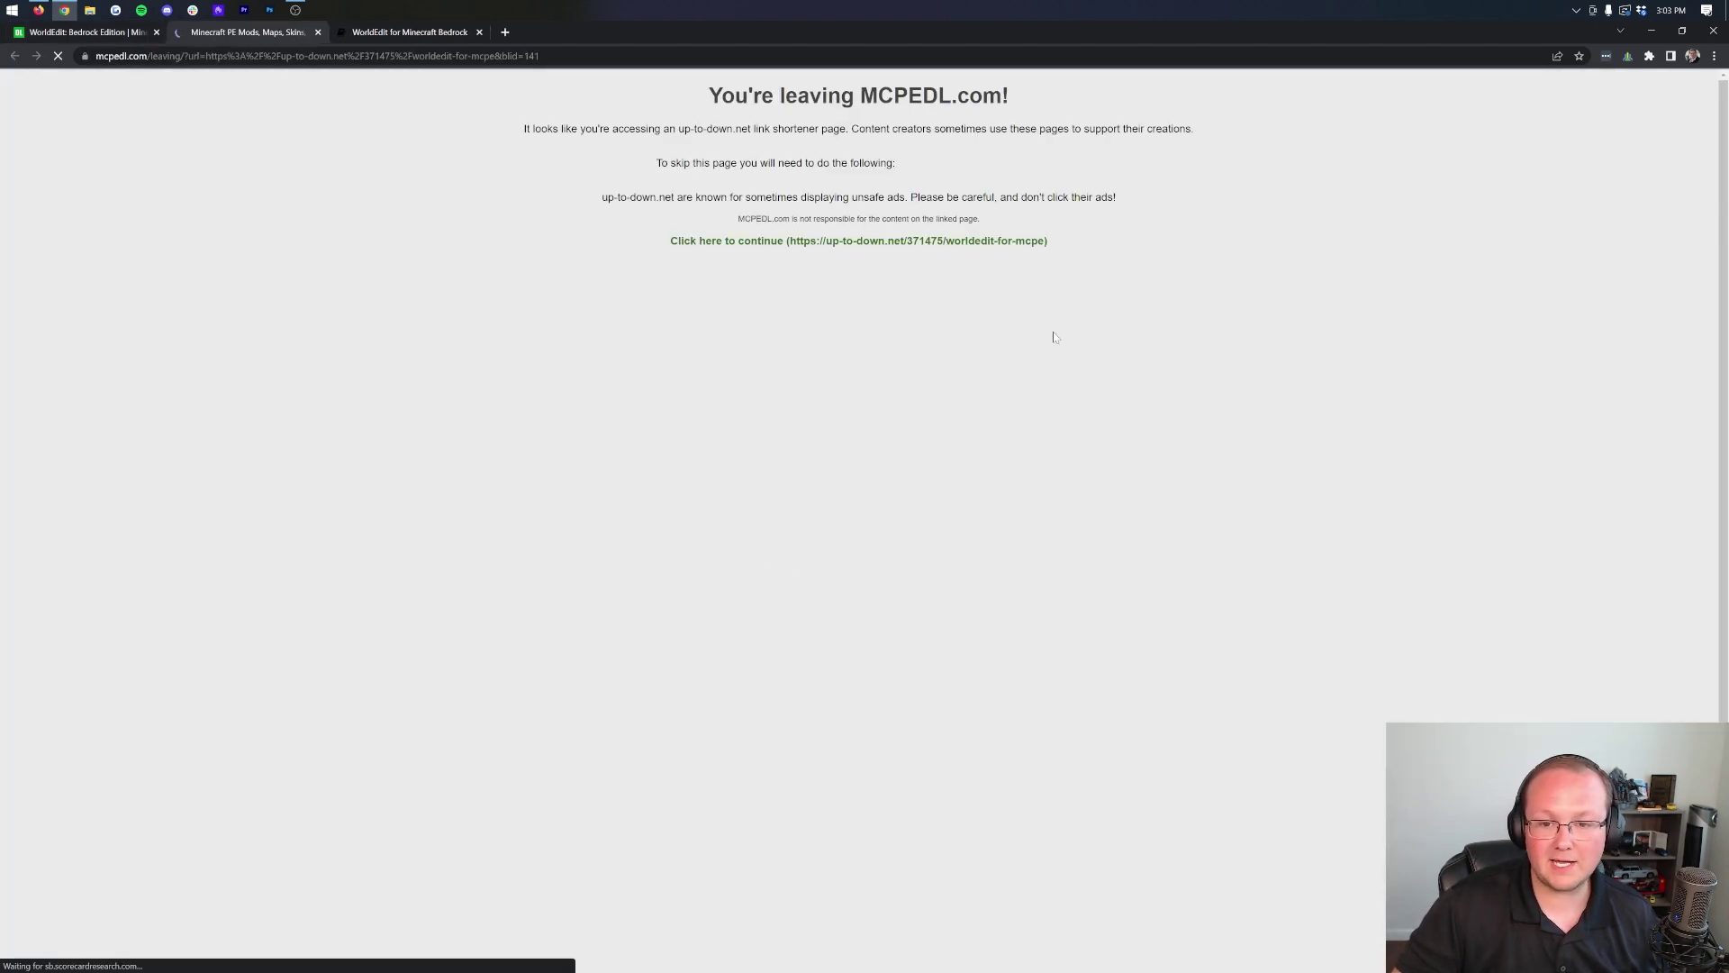
left_click(748, 244)
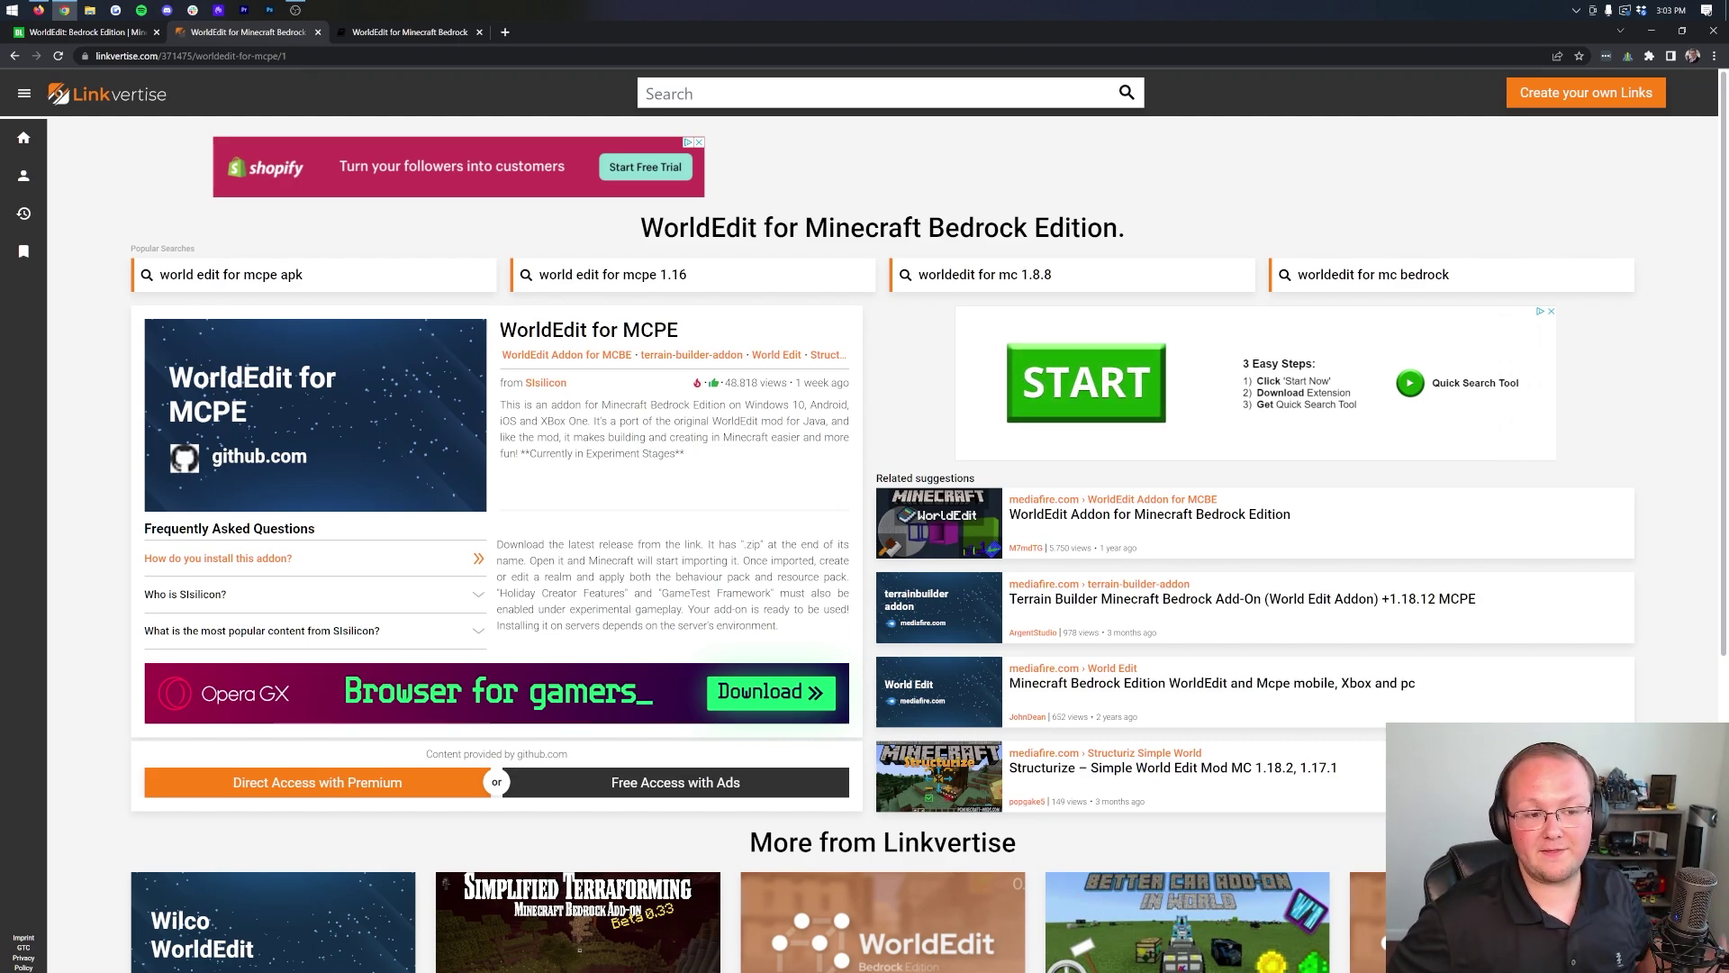
Step: Choose free access with ads and complete the Discover related topics step using the "worldedit for mc bedrock" topic
scroll(647, 512, "down", 3)
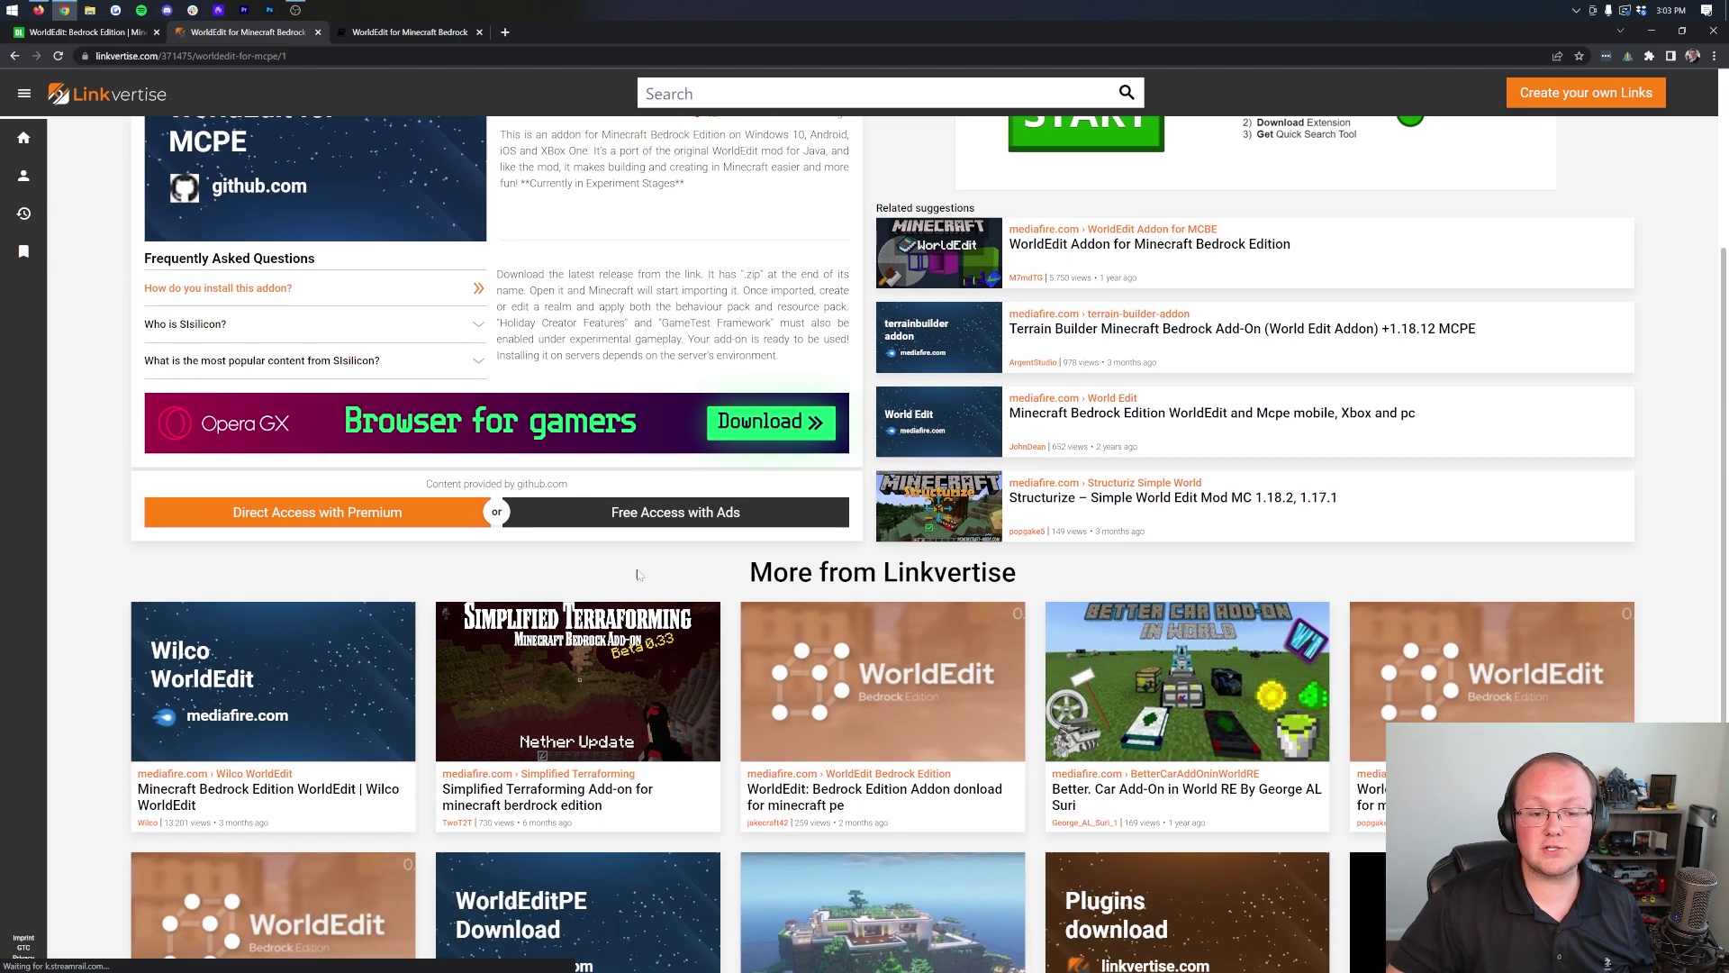
left_click(655, 511)
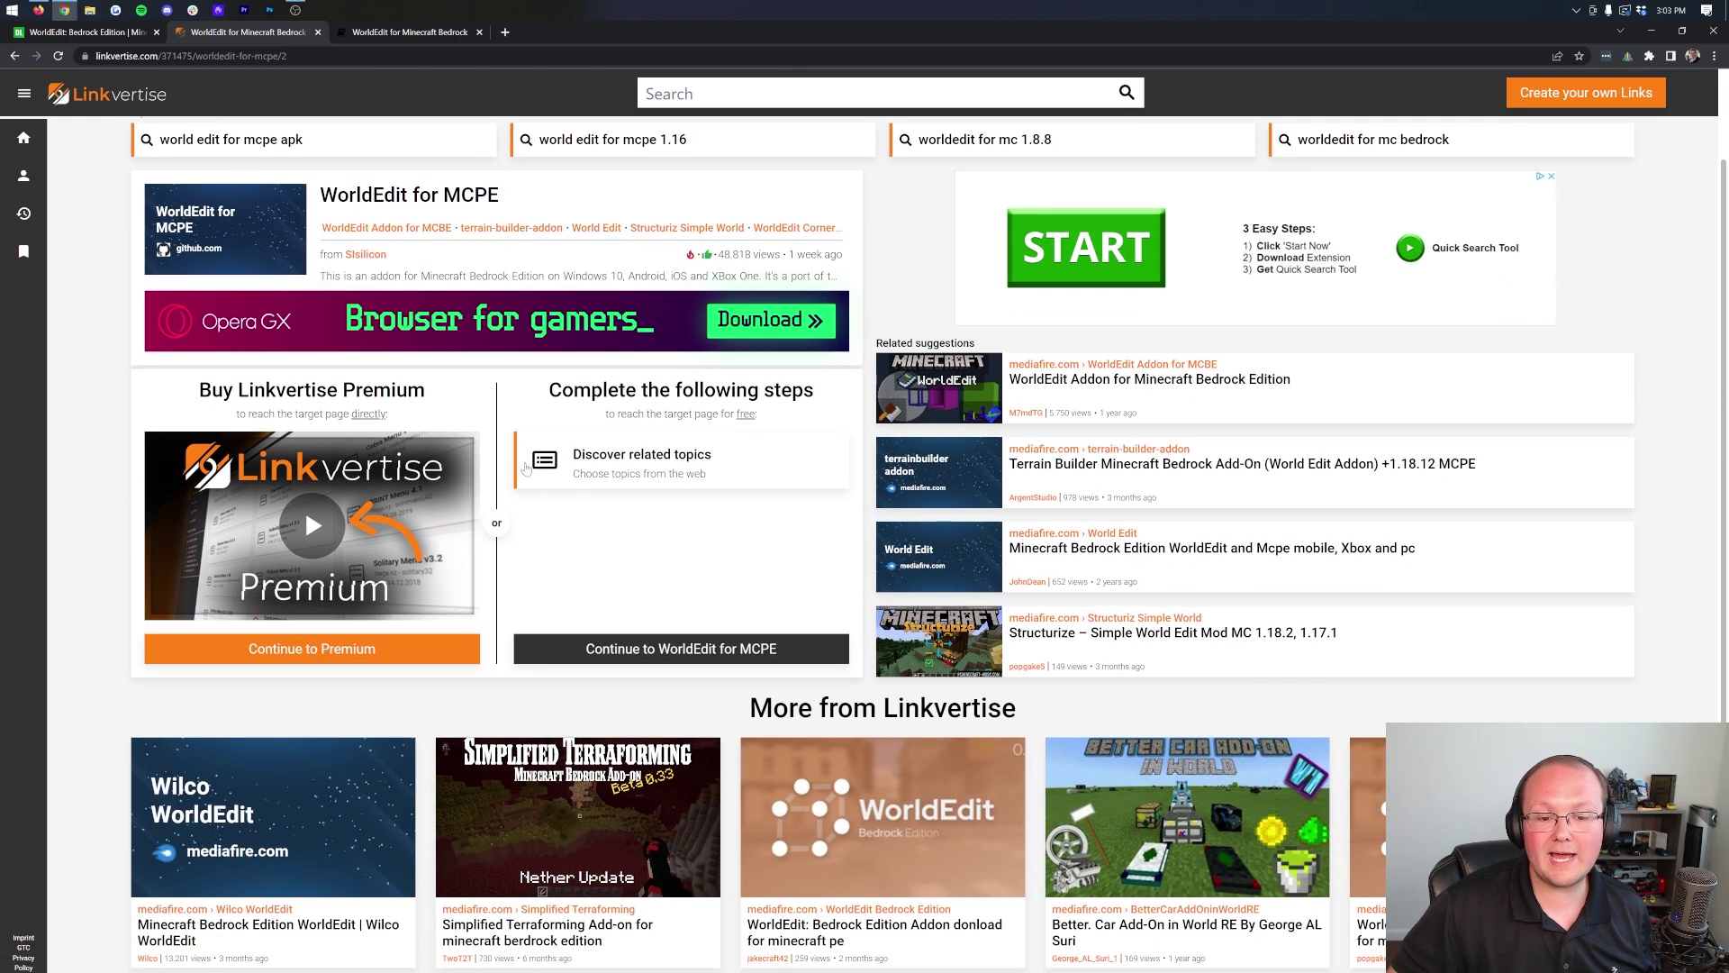
left_click(644, 468)
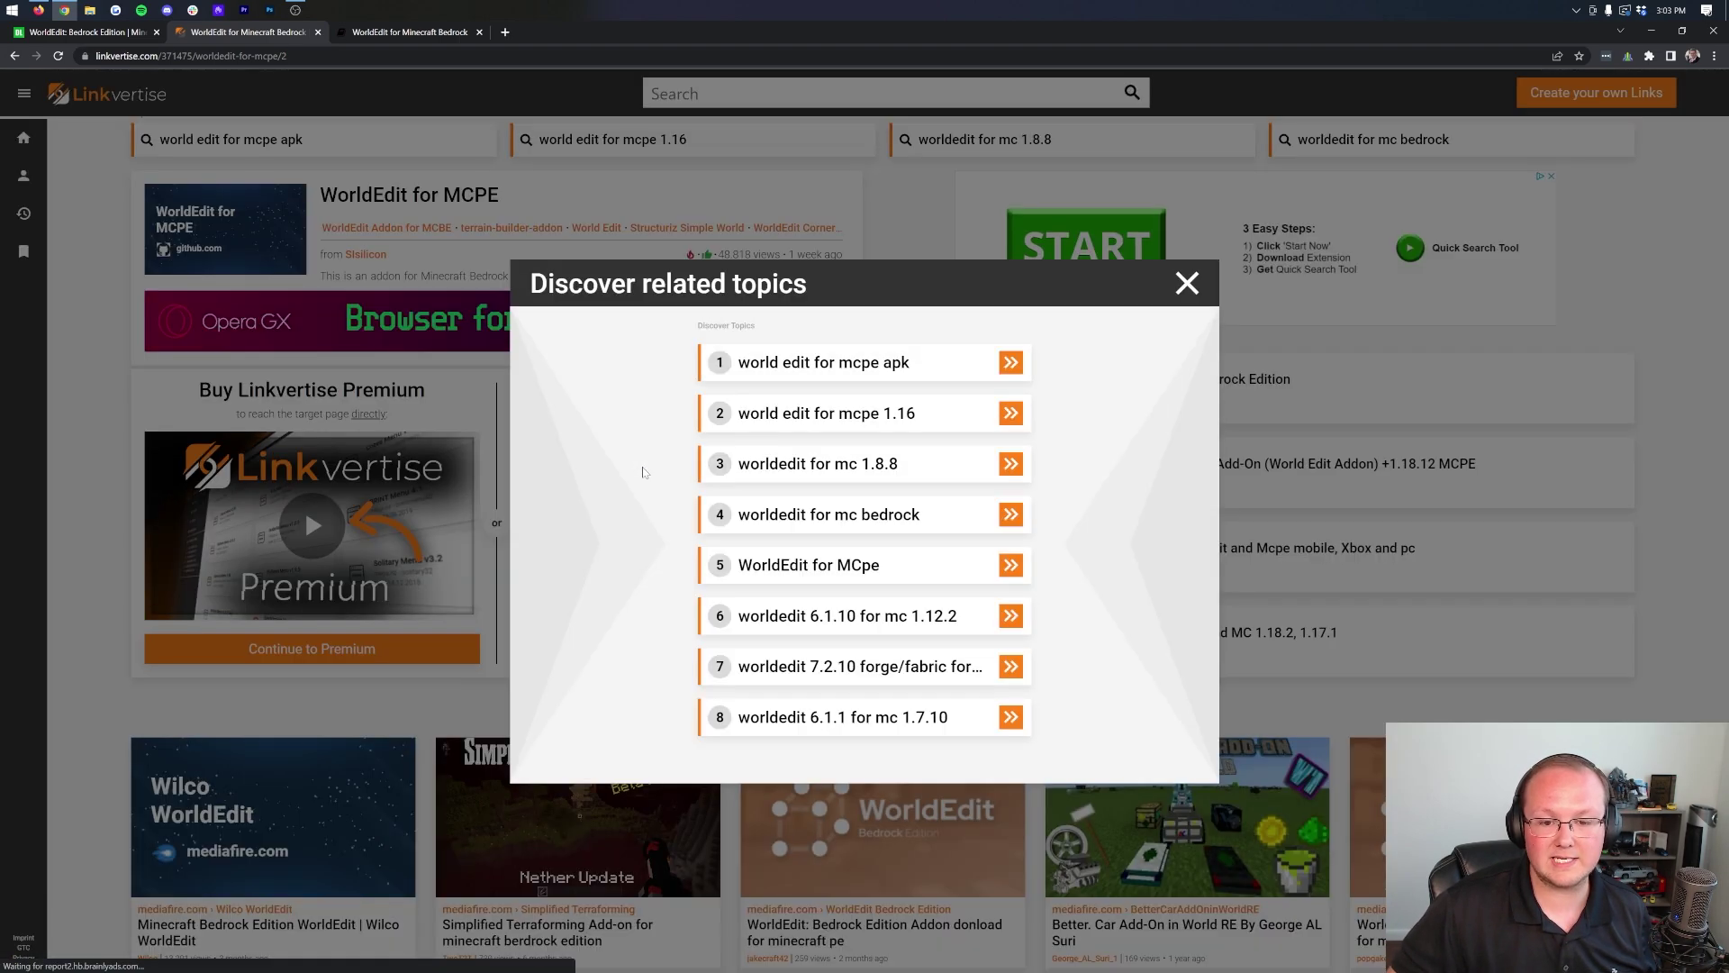
left_click(1188, 284)
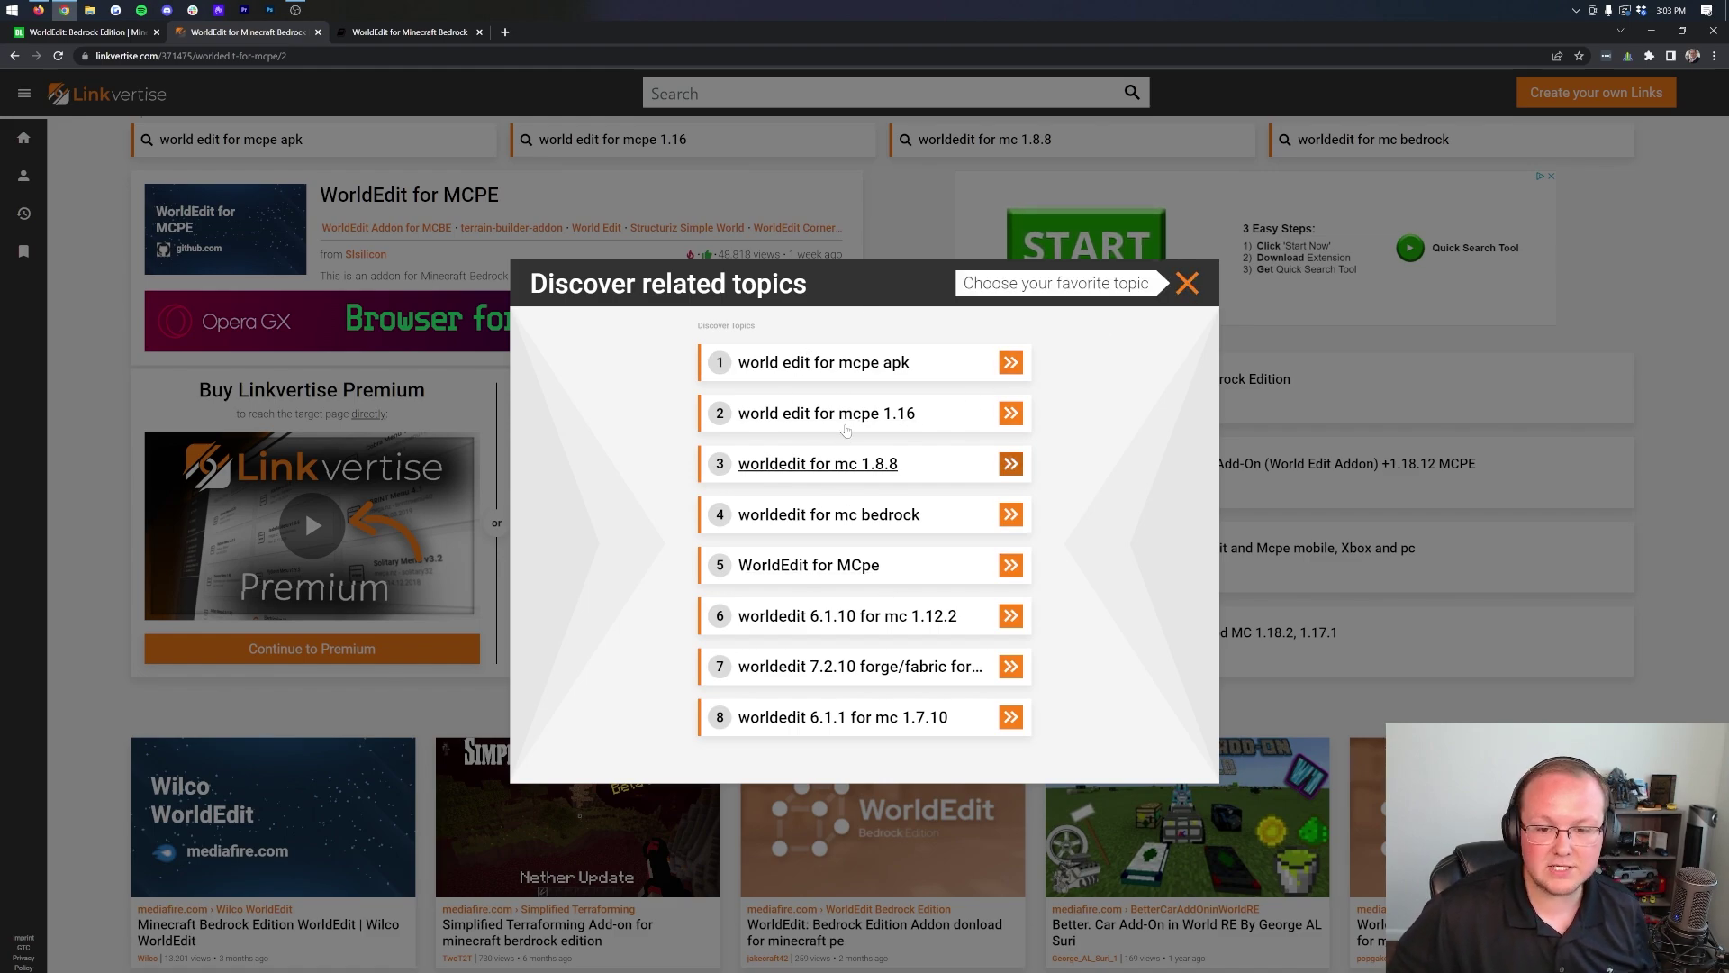
left_click(811, 515)
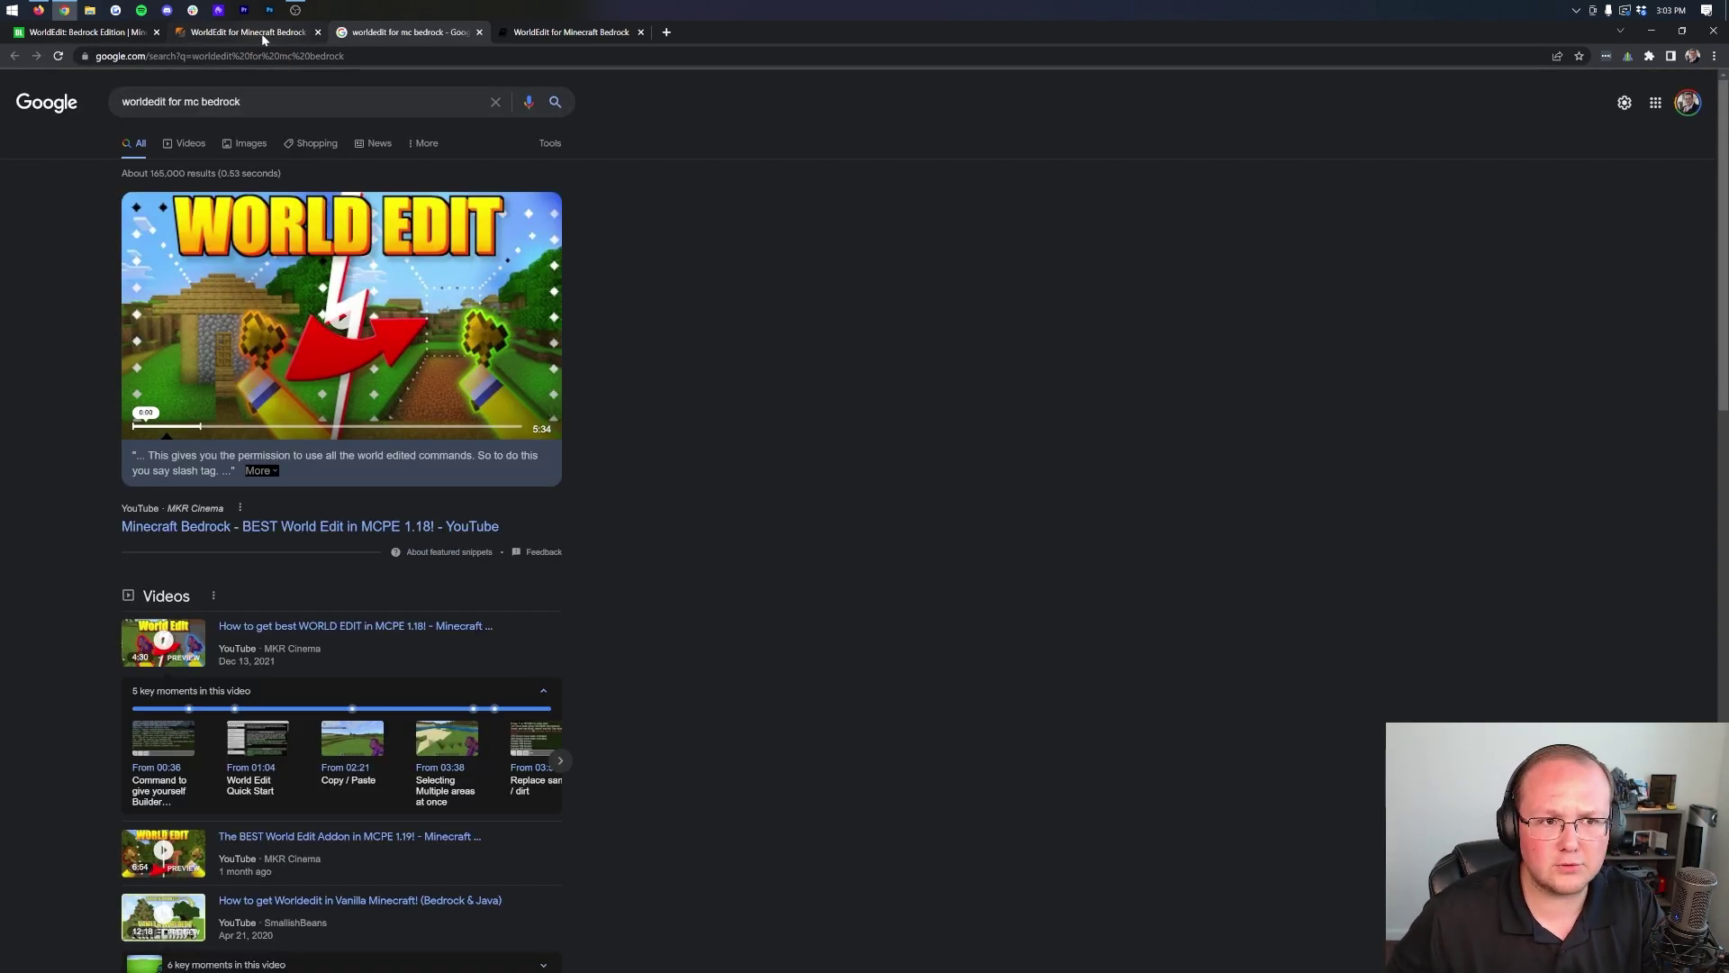
left_click(261, 35)
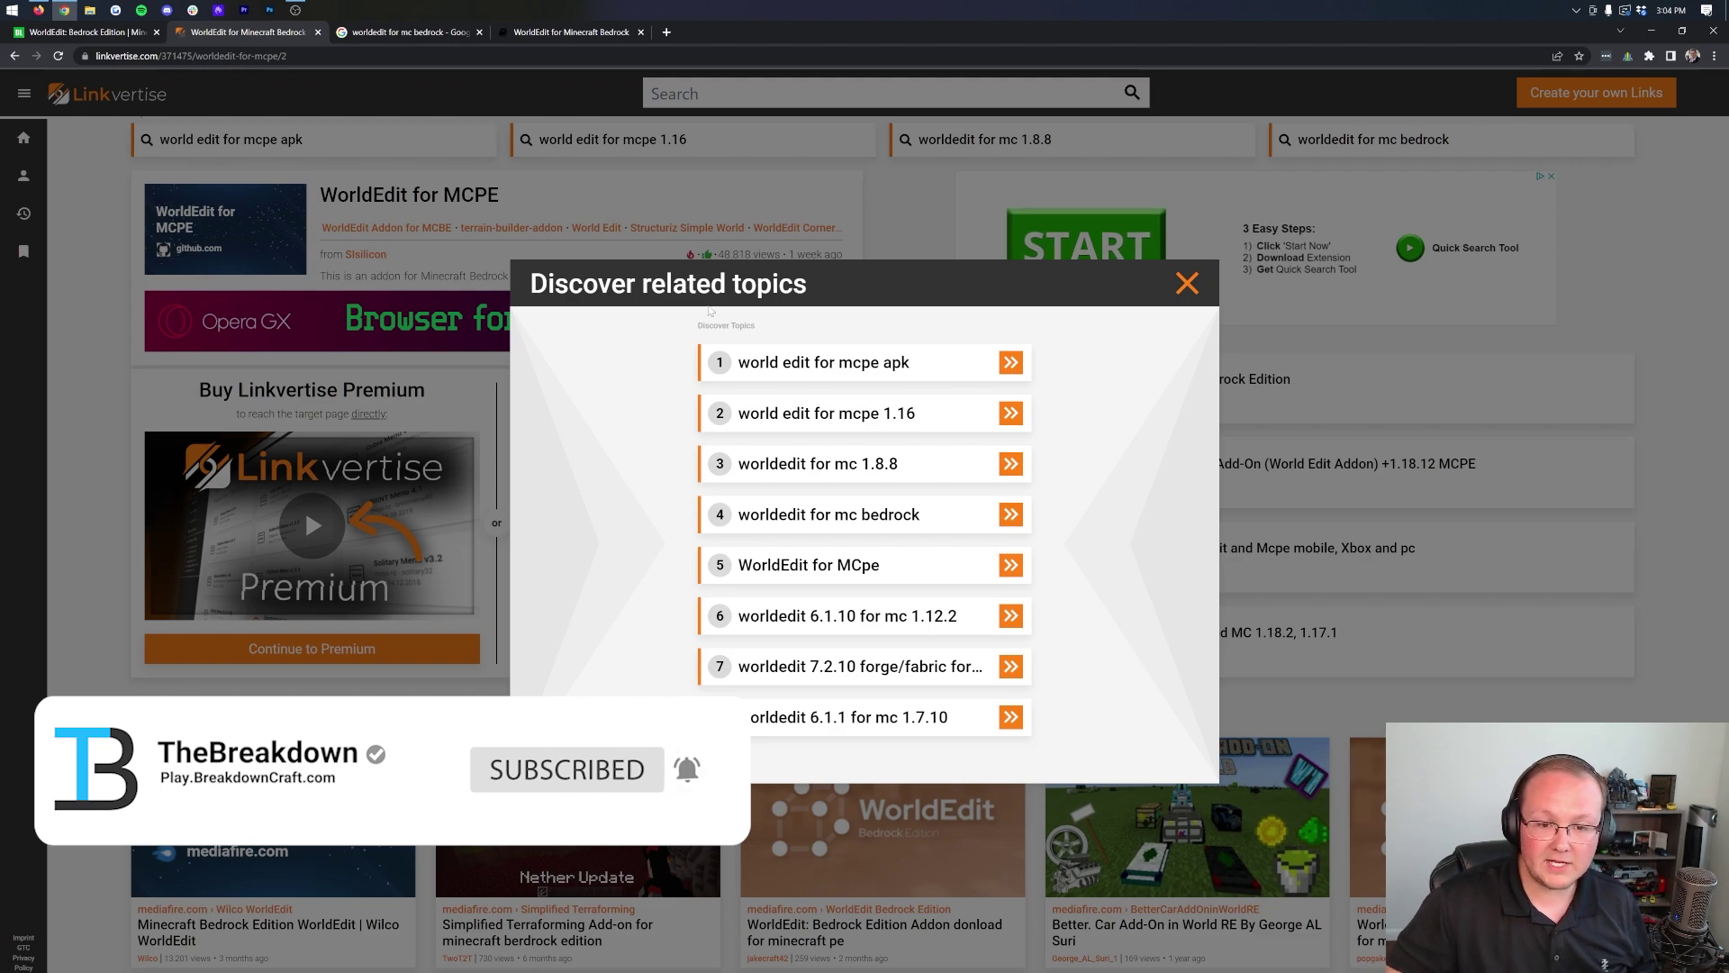
left_click(1187, 283)
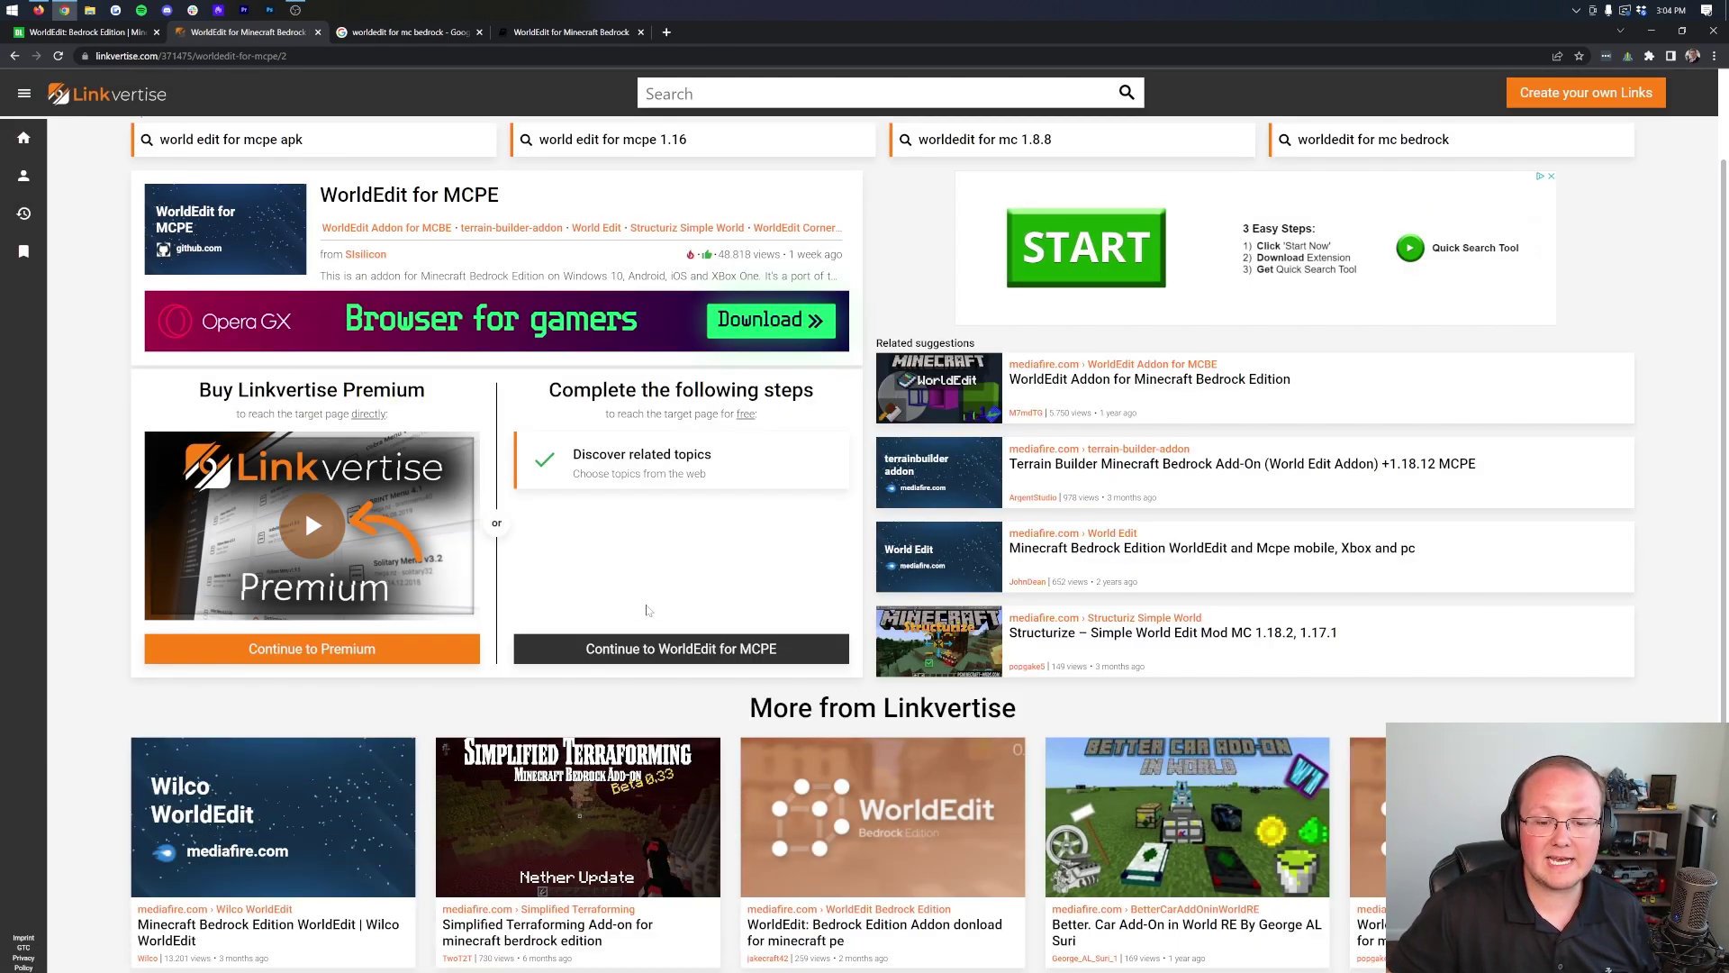
Step: Continue to WorldEdit for MCPE, keep the WorldEdit.mcaddon download, and bring up the WorldEdit: BE Documentation page
left_click(710, 654)
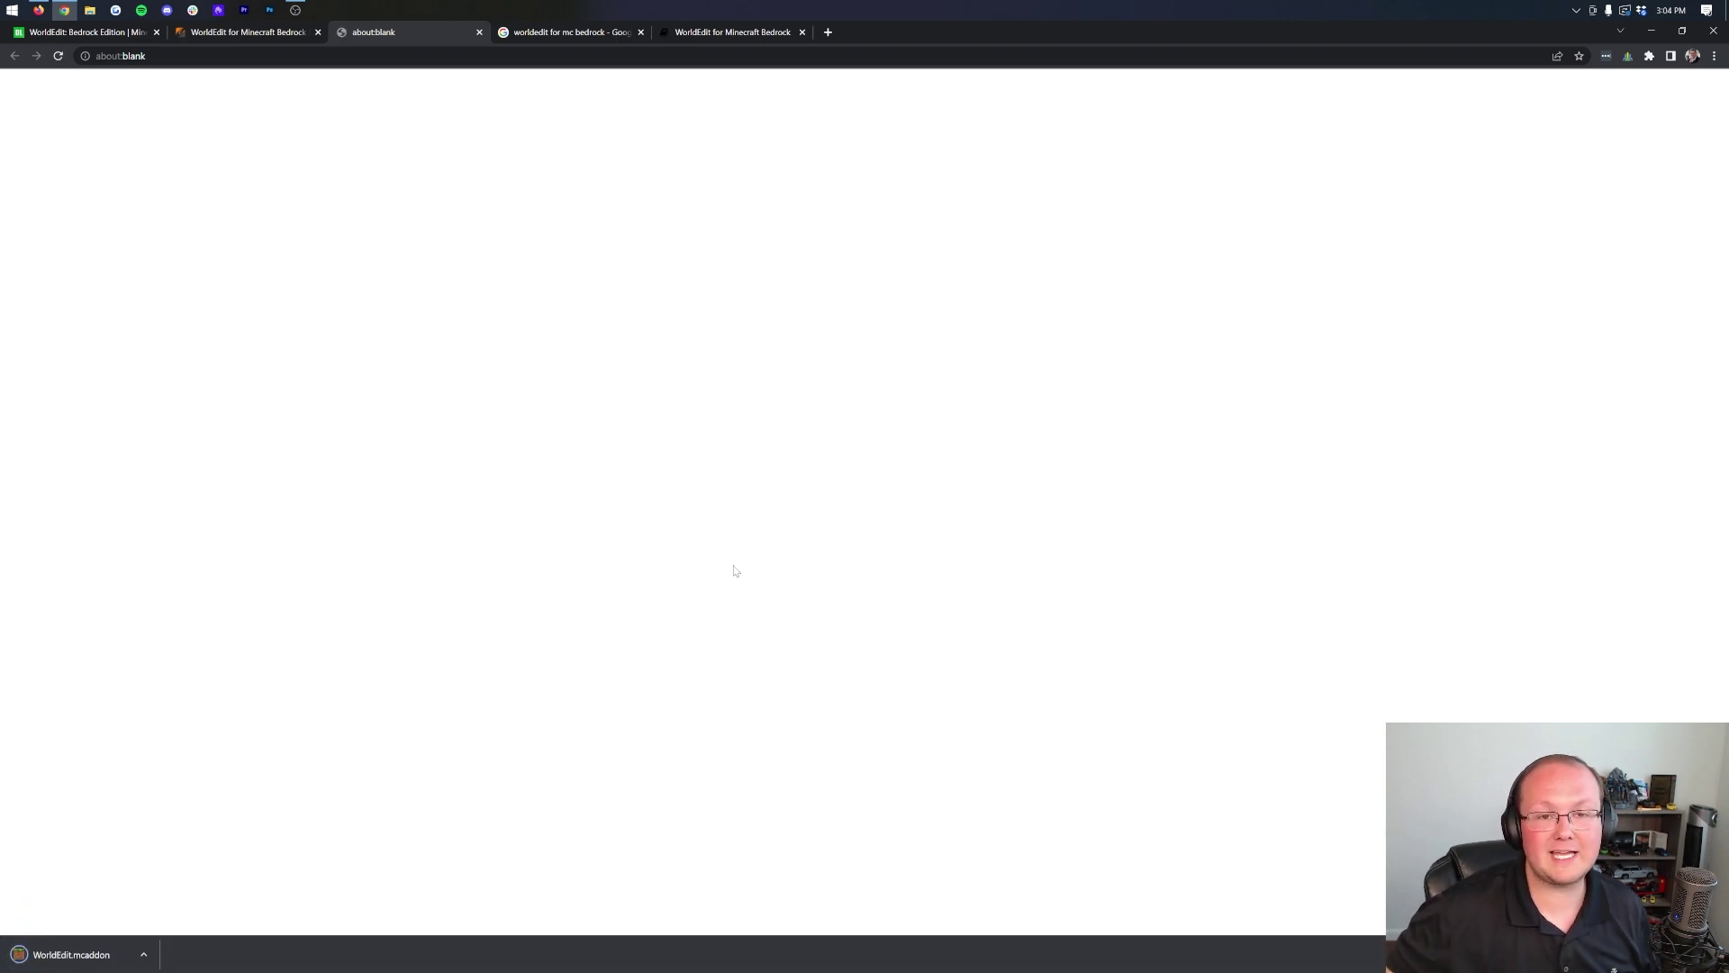
left_click(76, 964)
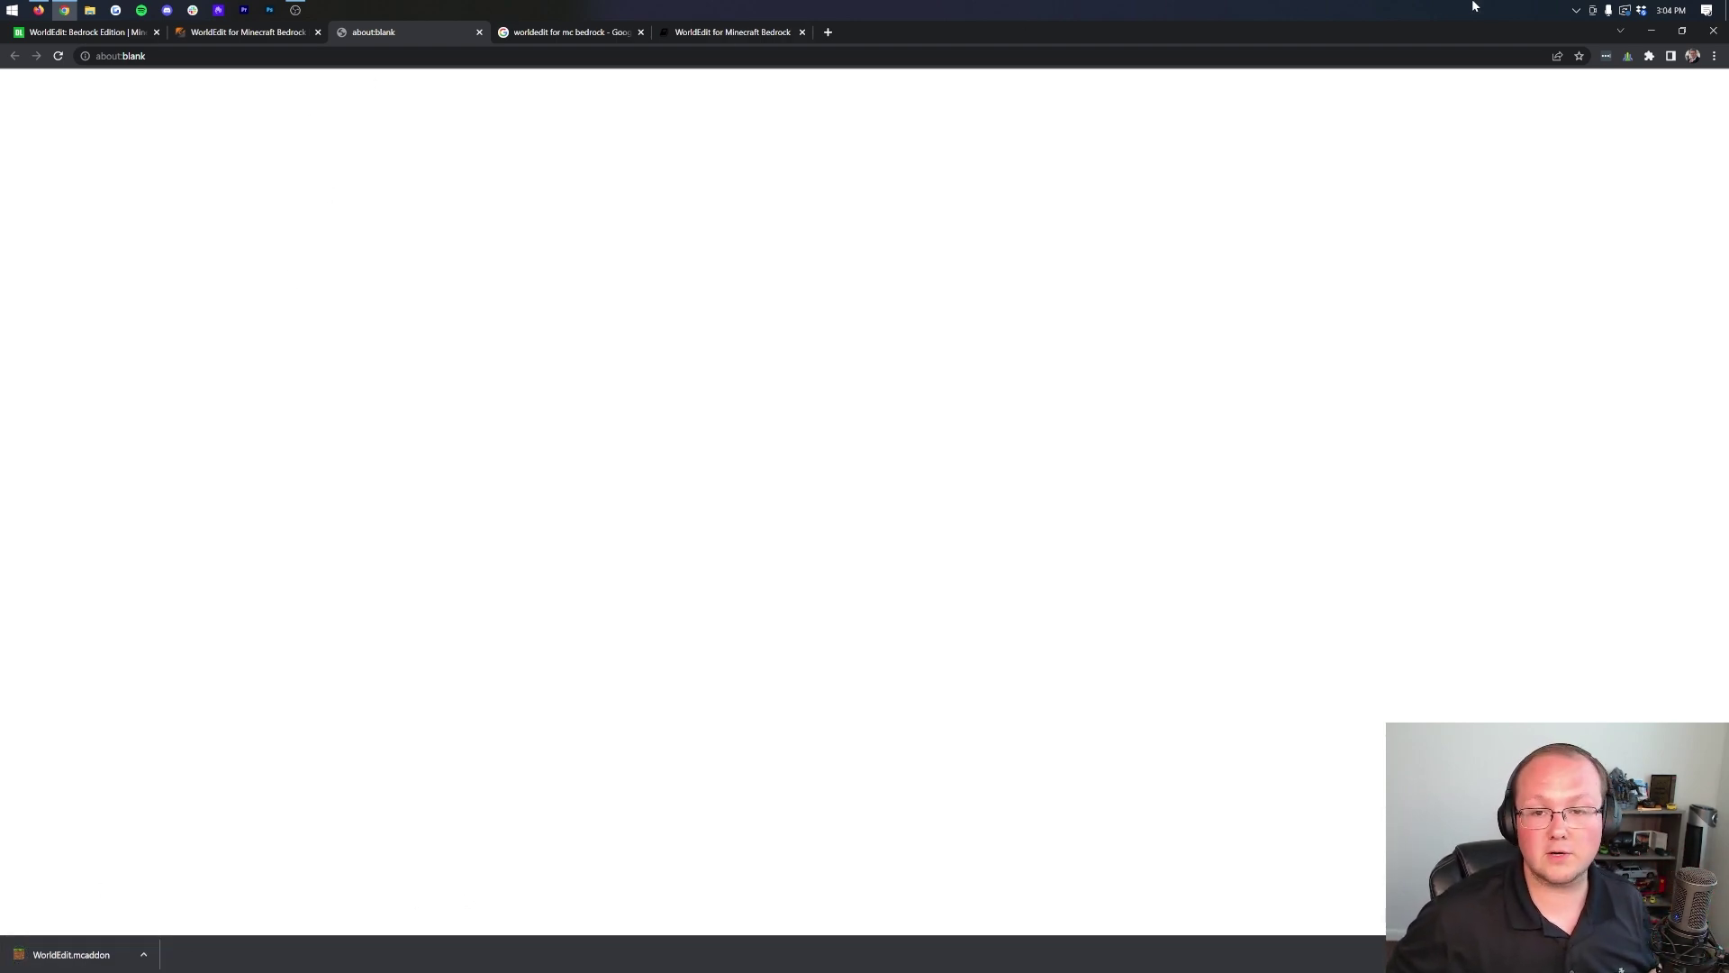
left_click(726, 41)
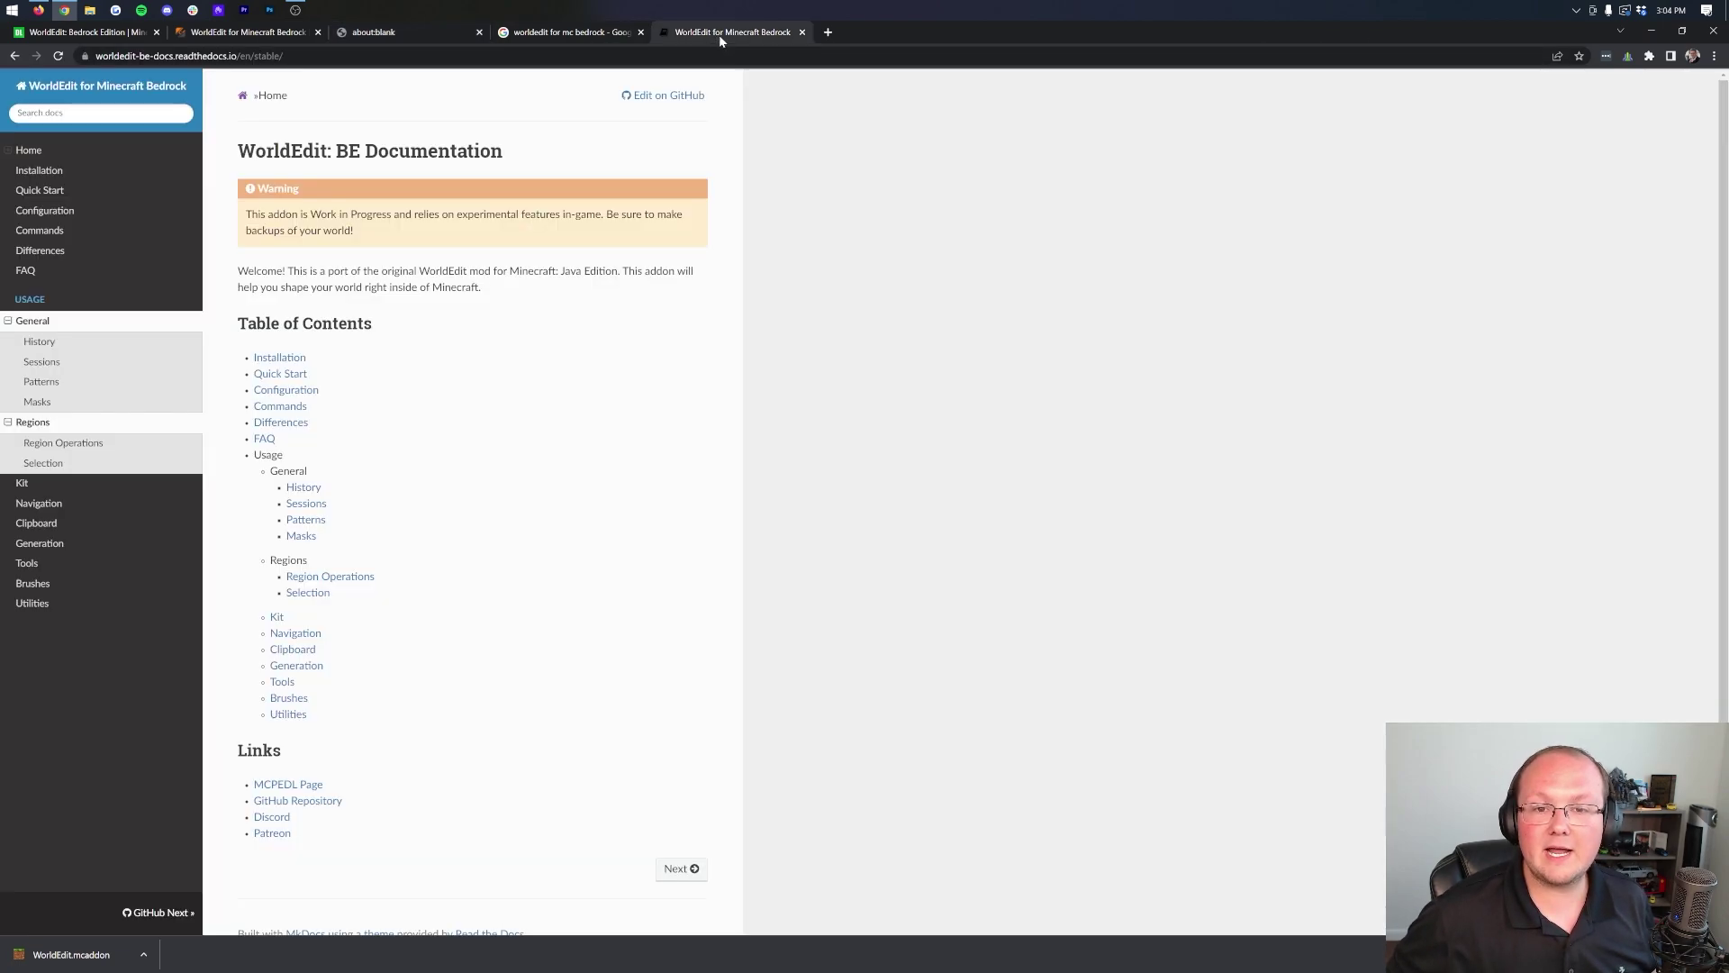
Step: Minimize the browser, find the Downloads folder, and move WorldEdit.mcaddon from it onto the desktop
left_click(1652, 30)
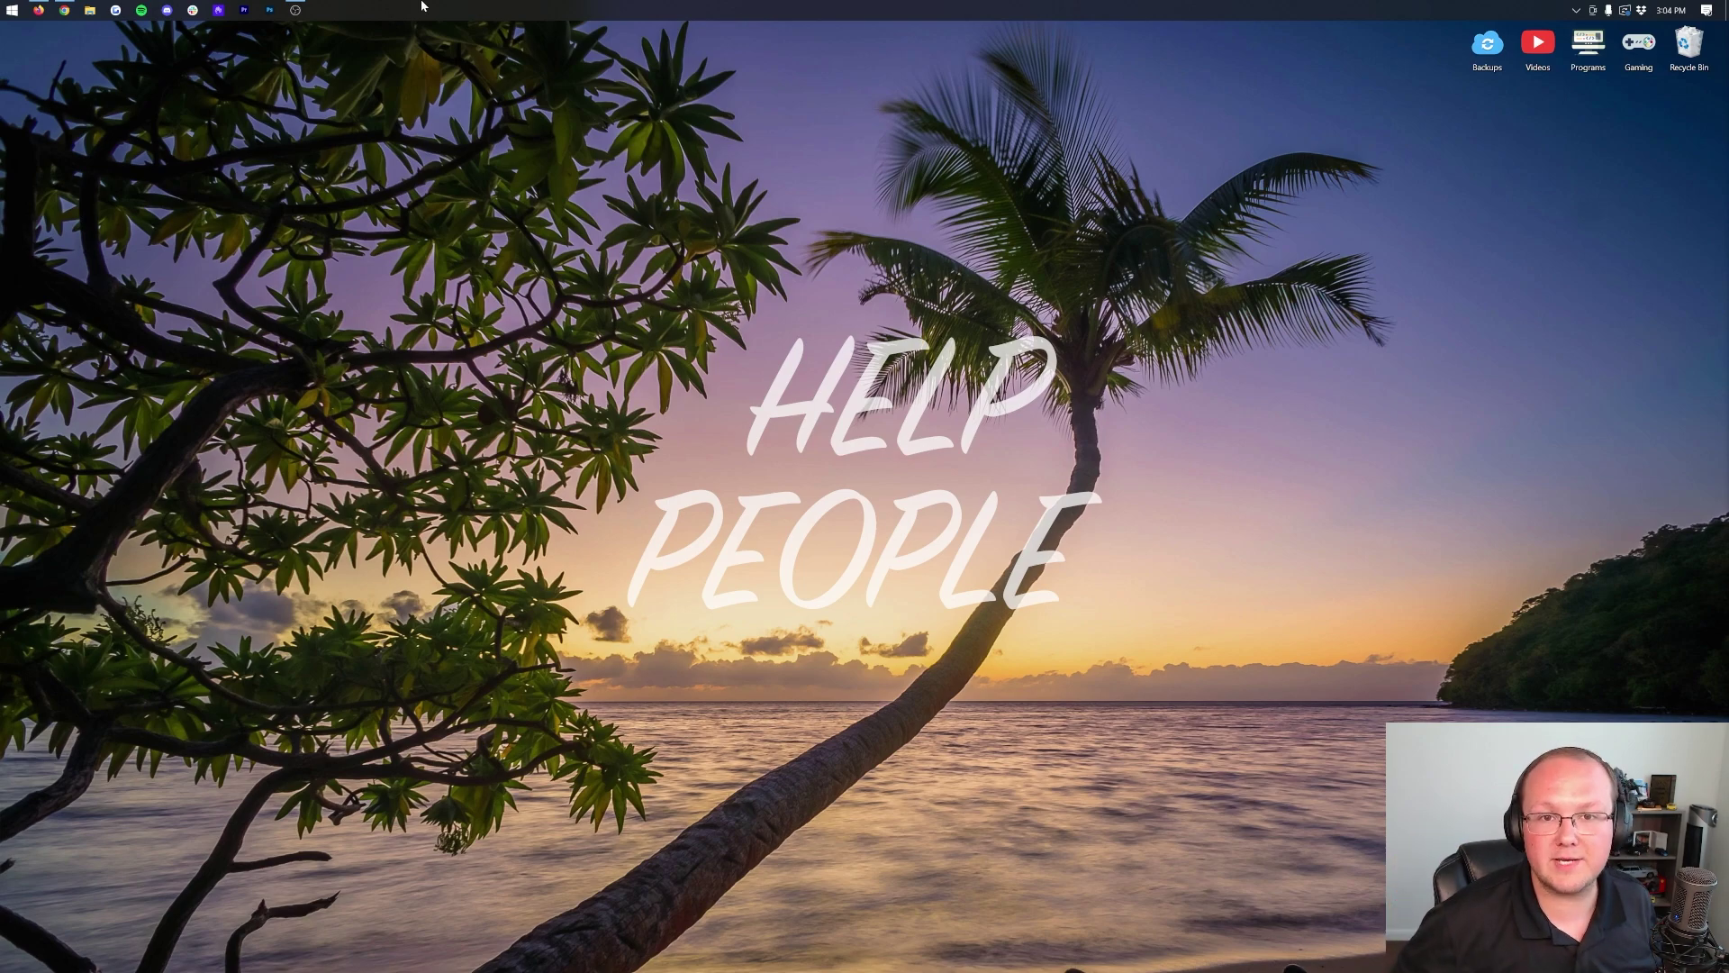
left_click(11, 10)
type("down")
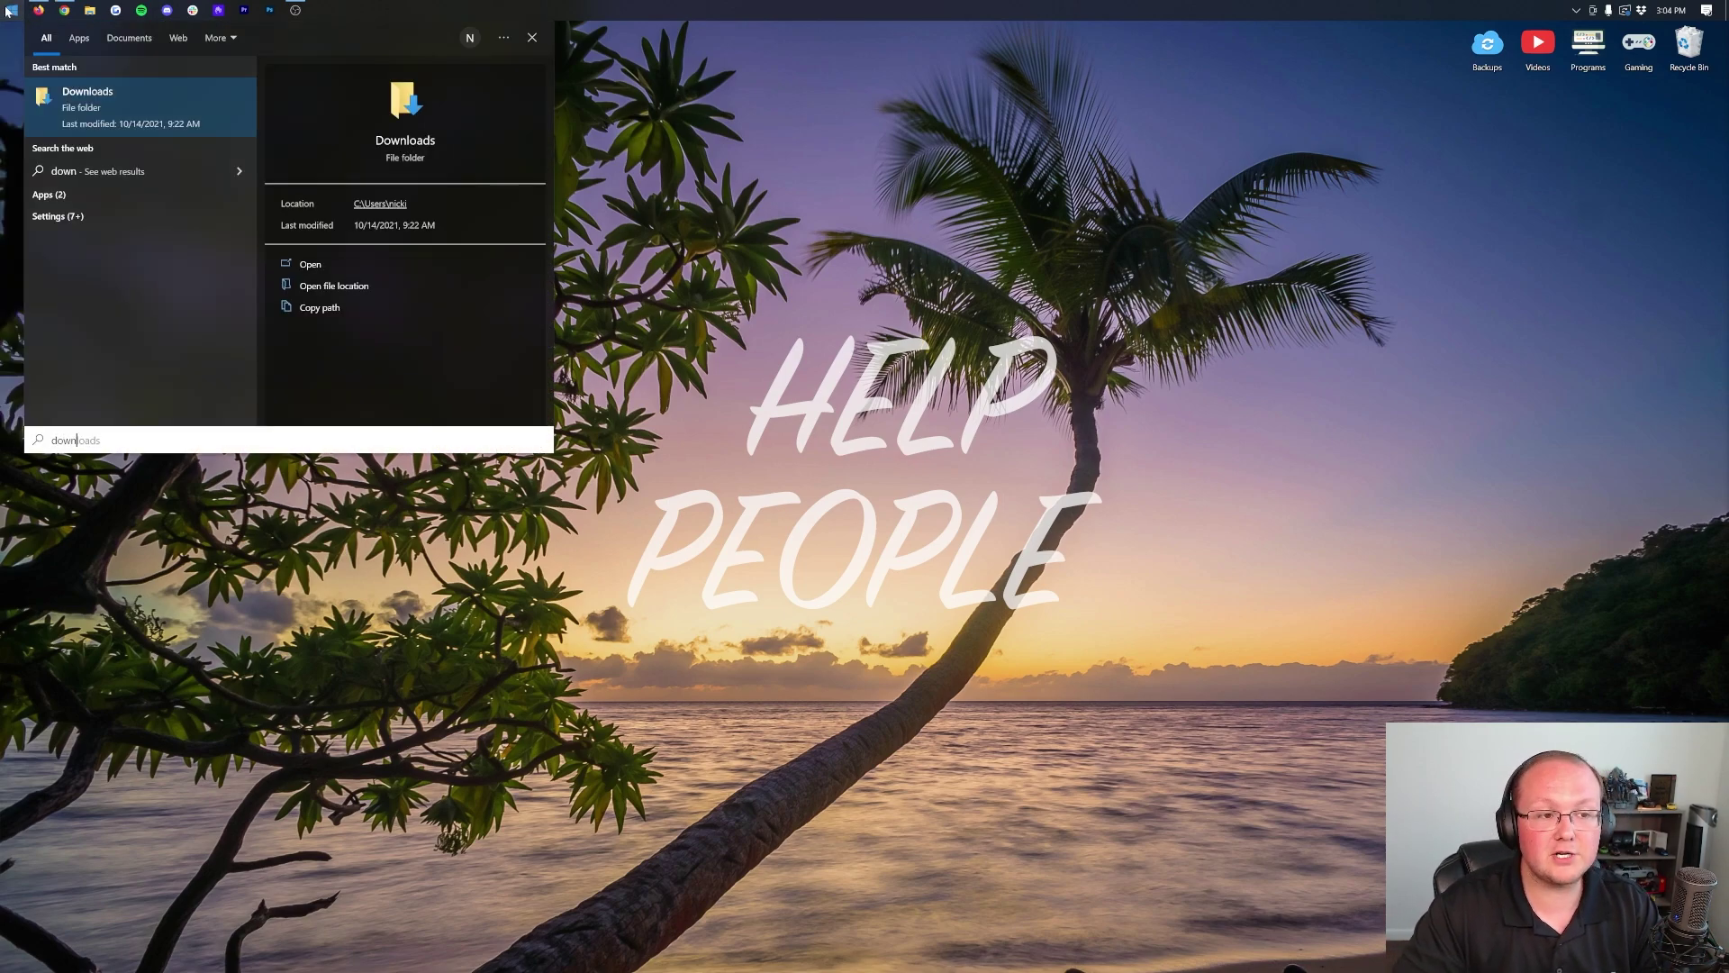
left_click(125, 115)
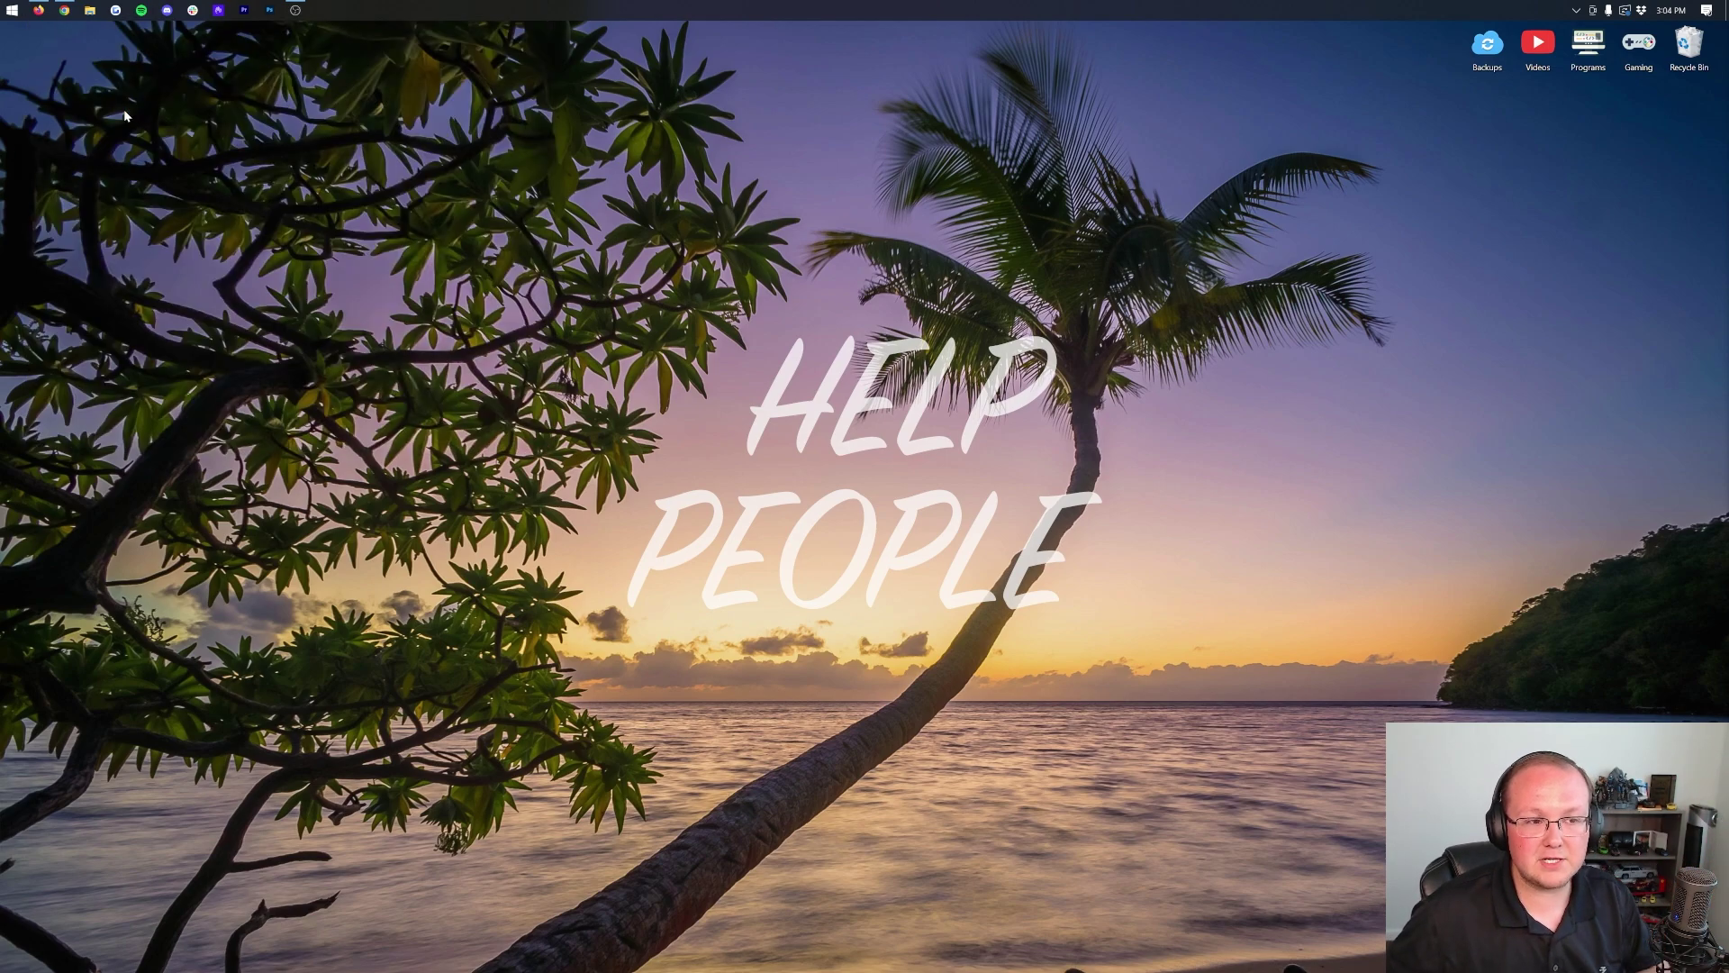
left_click(736, 360)
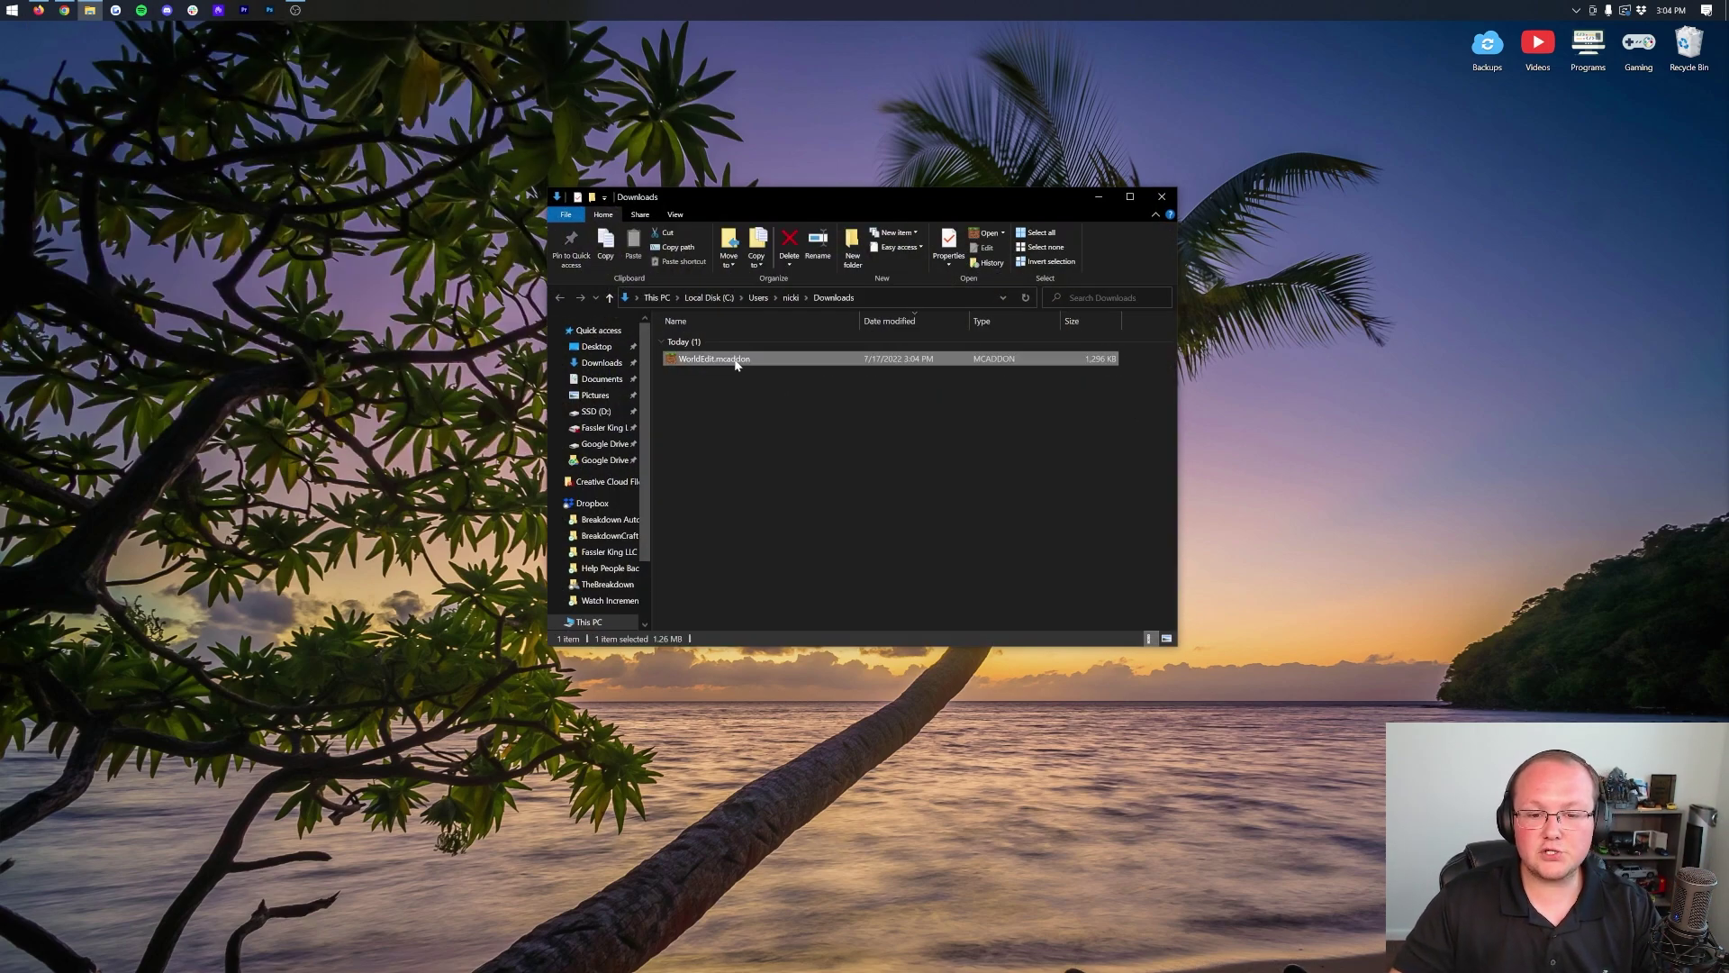
left_click_drag(733, 361, 764, 159)
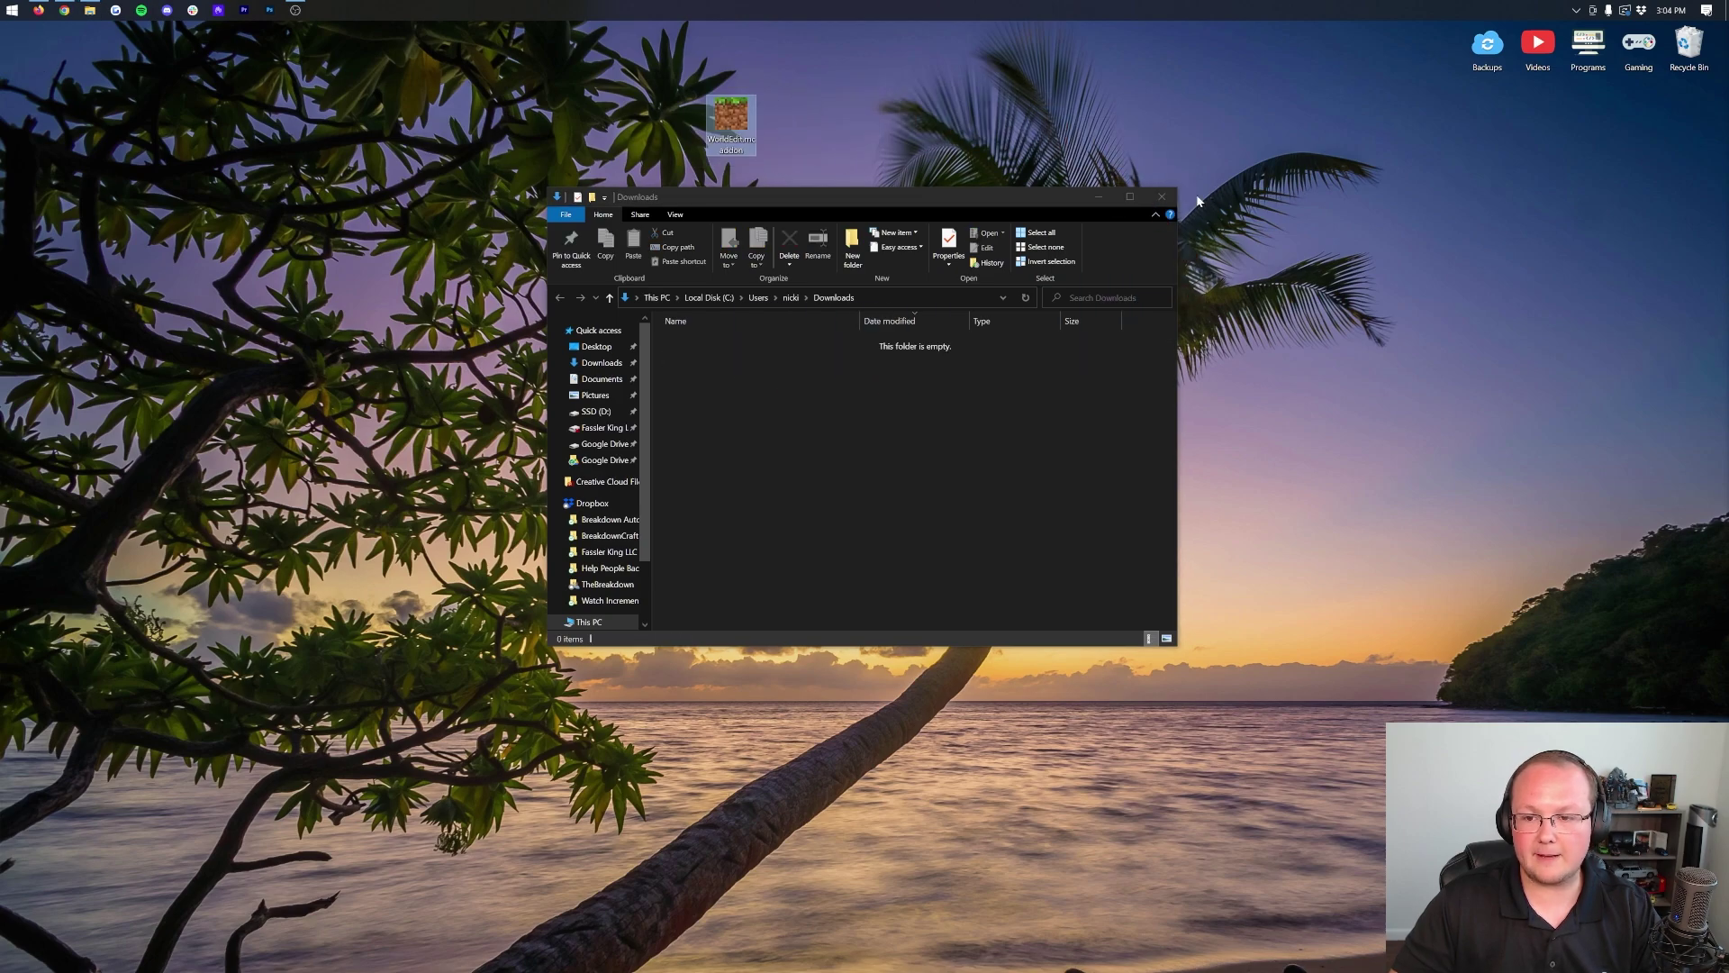
left_click(1162, 196)
Step: Reopen the Downloads folder, shift the WorldEdit file slightly on the desktop, and close the folder
left_click(11, 10)
type("down")
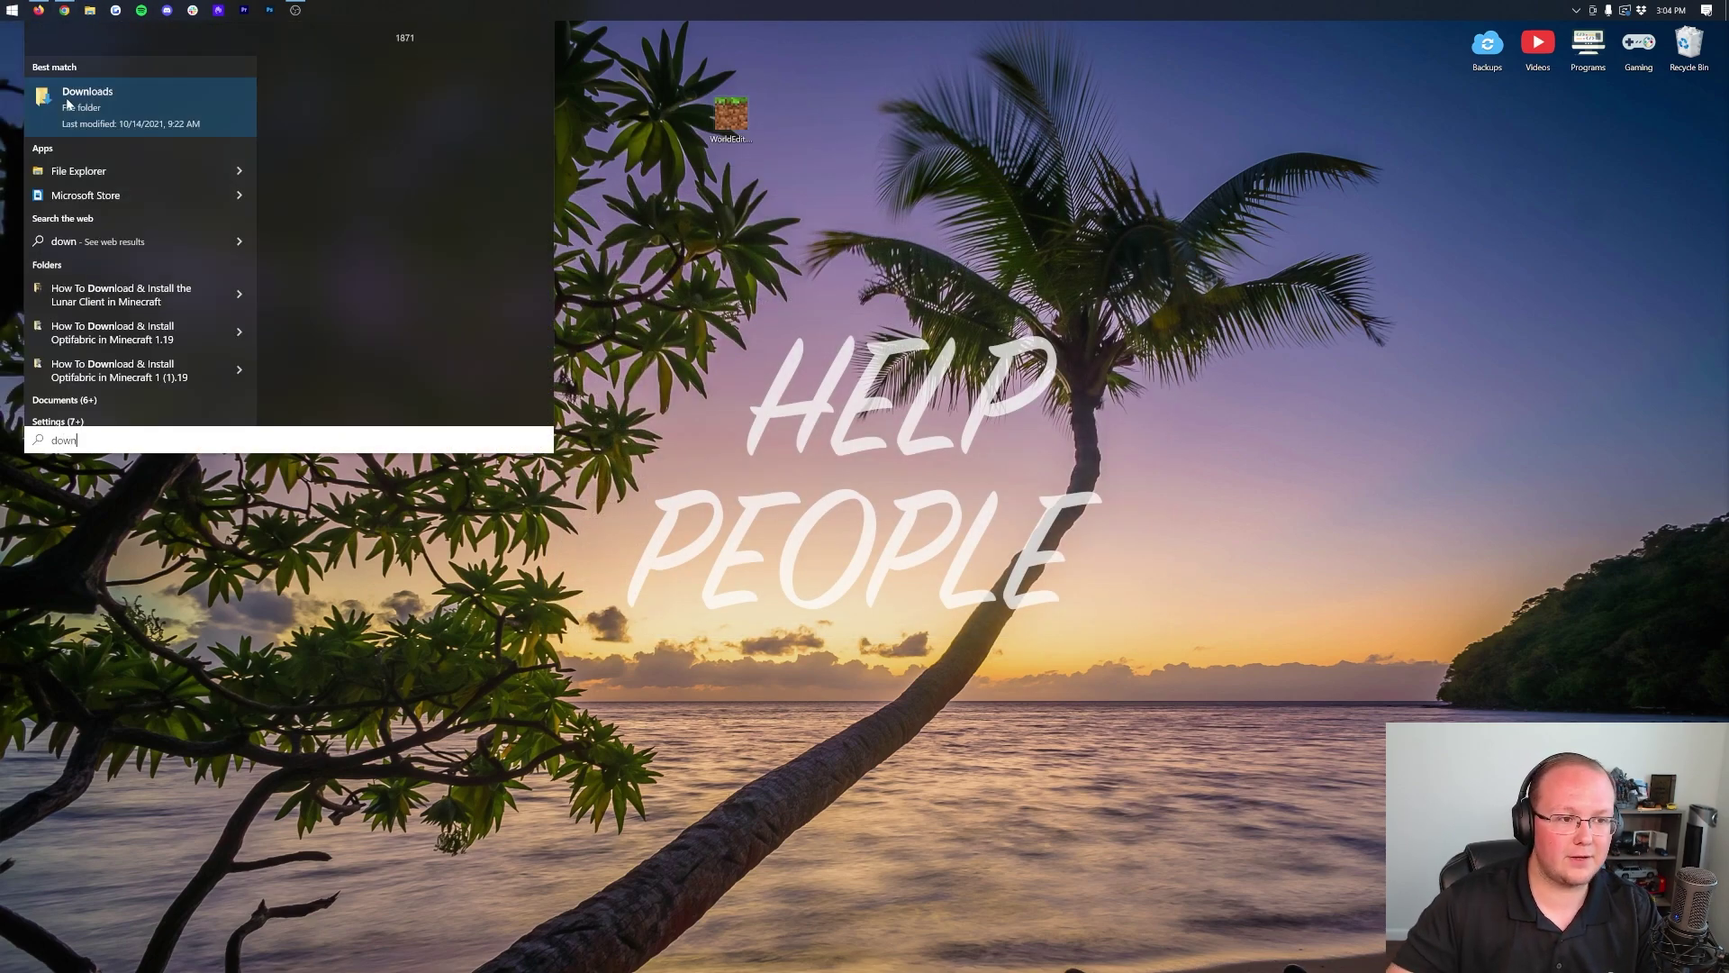
left_click(66, 97)
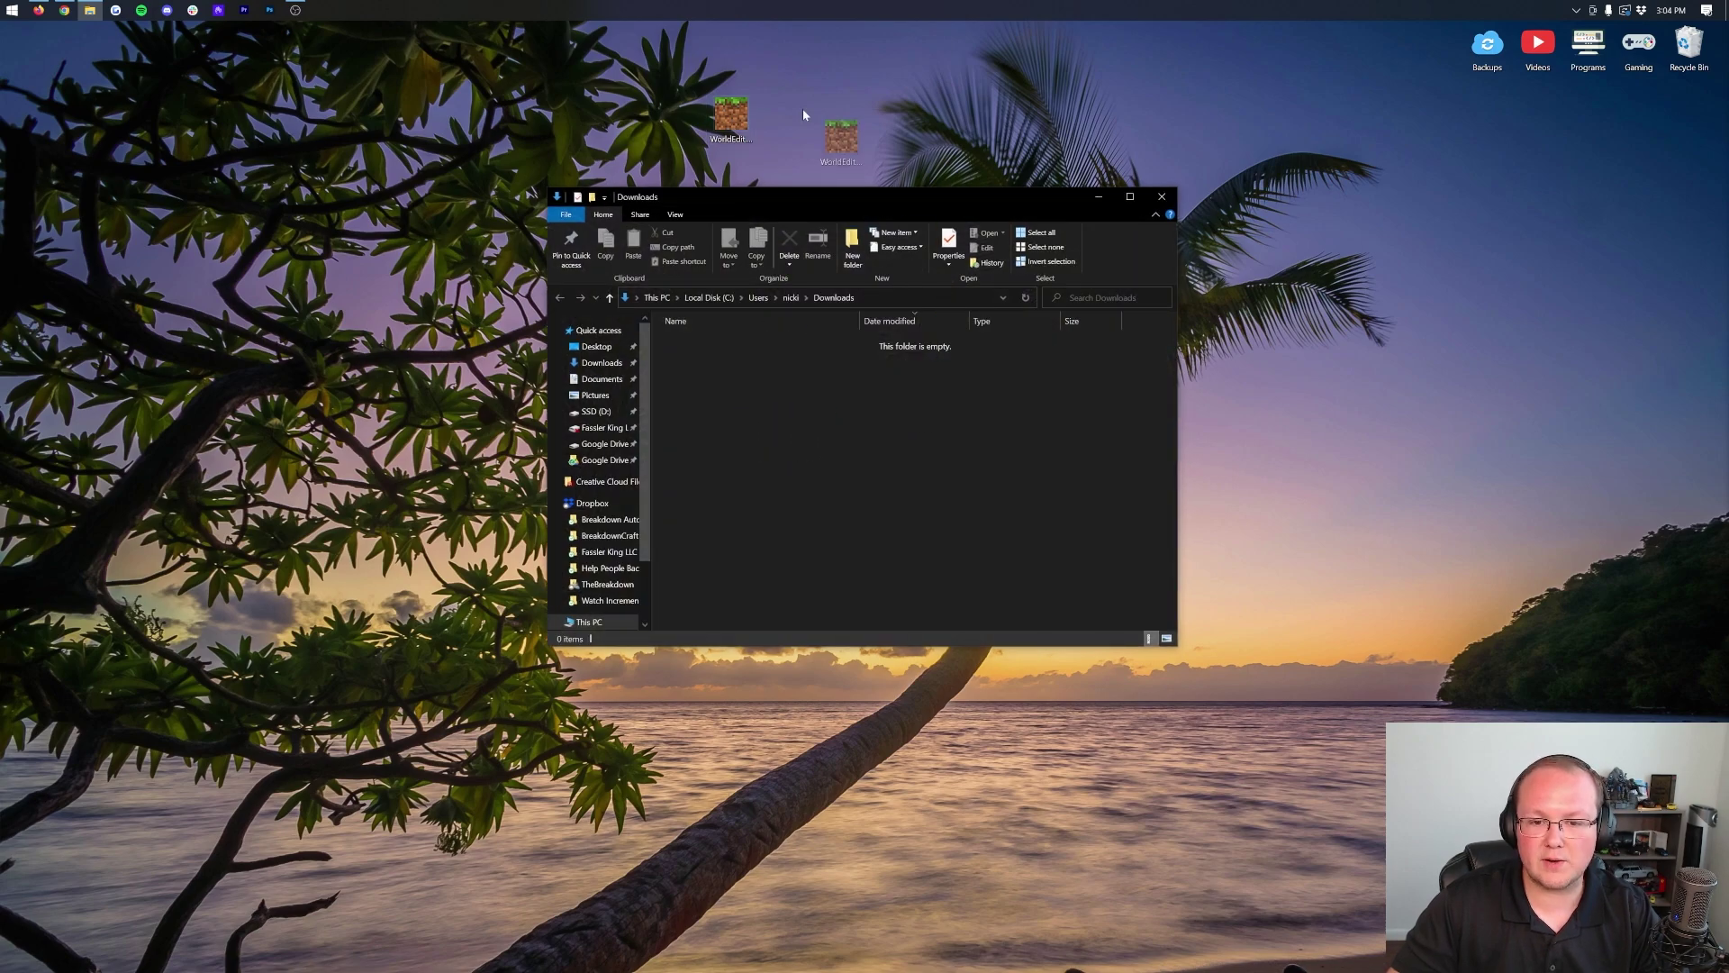
left_click(800, 119)
left_click(1162, 196)
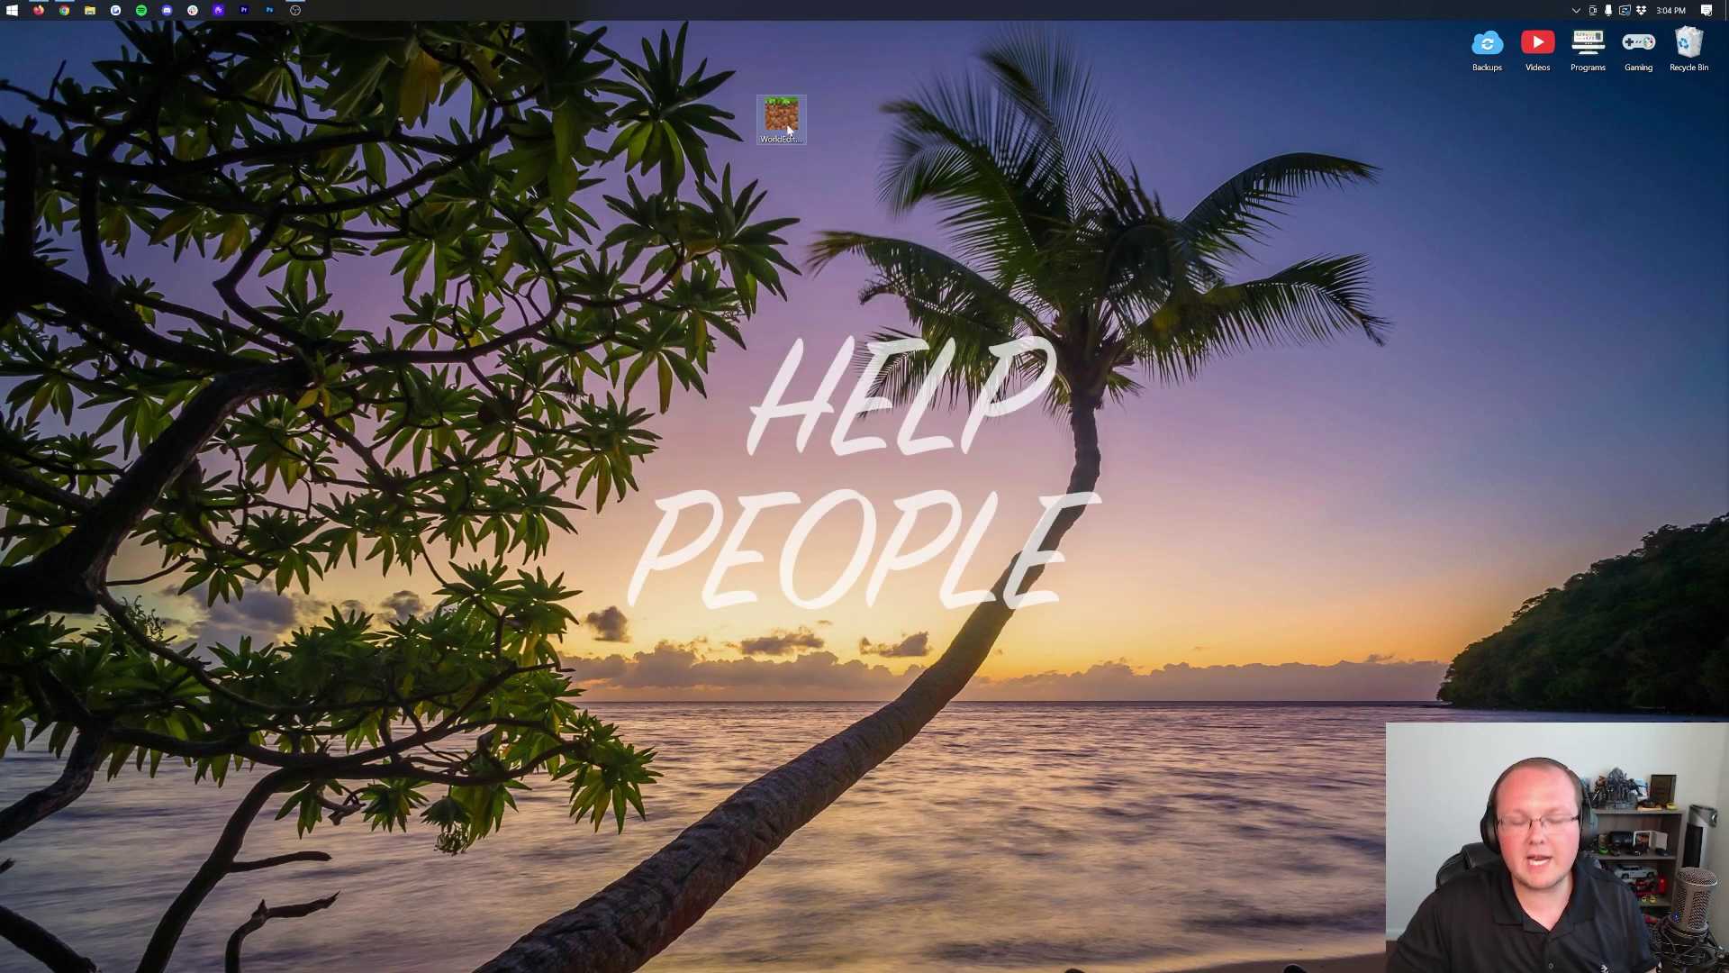
Step: Open the desktop WorldEdit file to import it into Minecraft, and start setting up a new world there
double_click(782, 122)
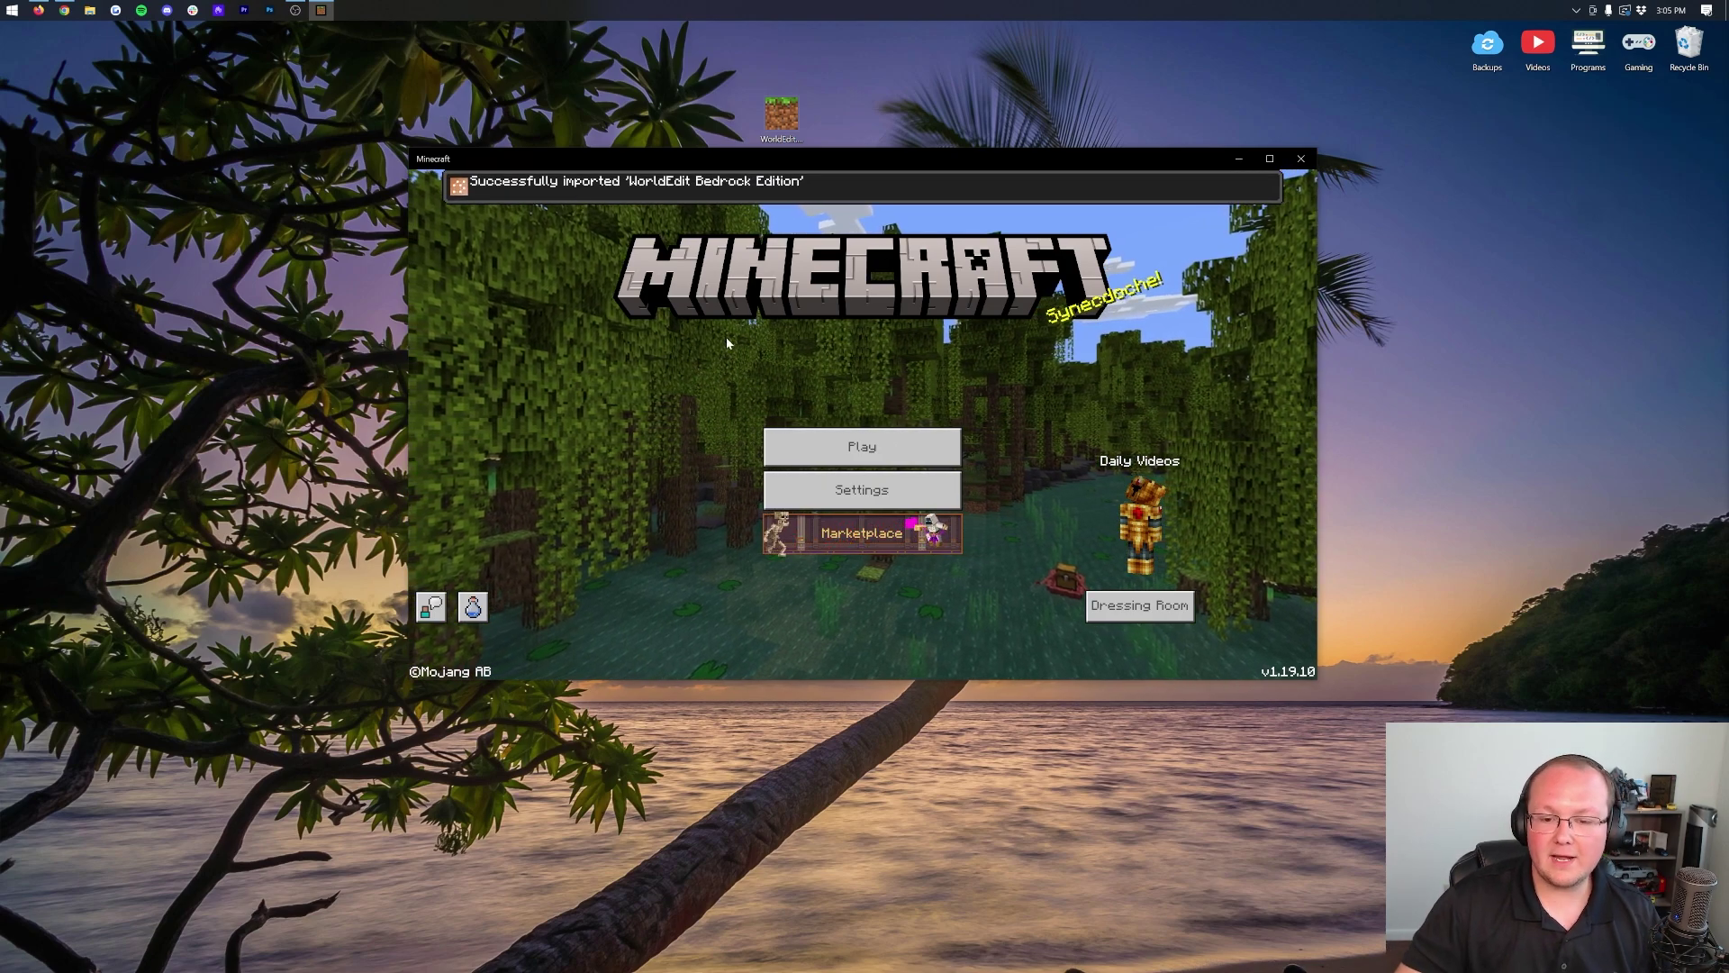
left_click(862, 447)
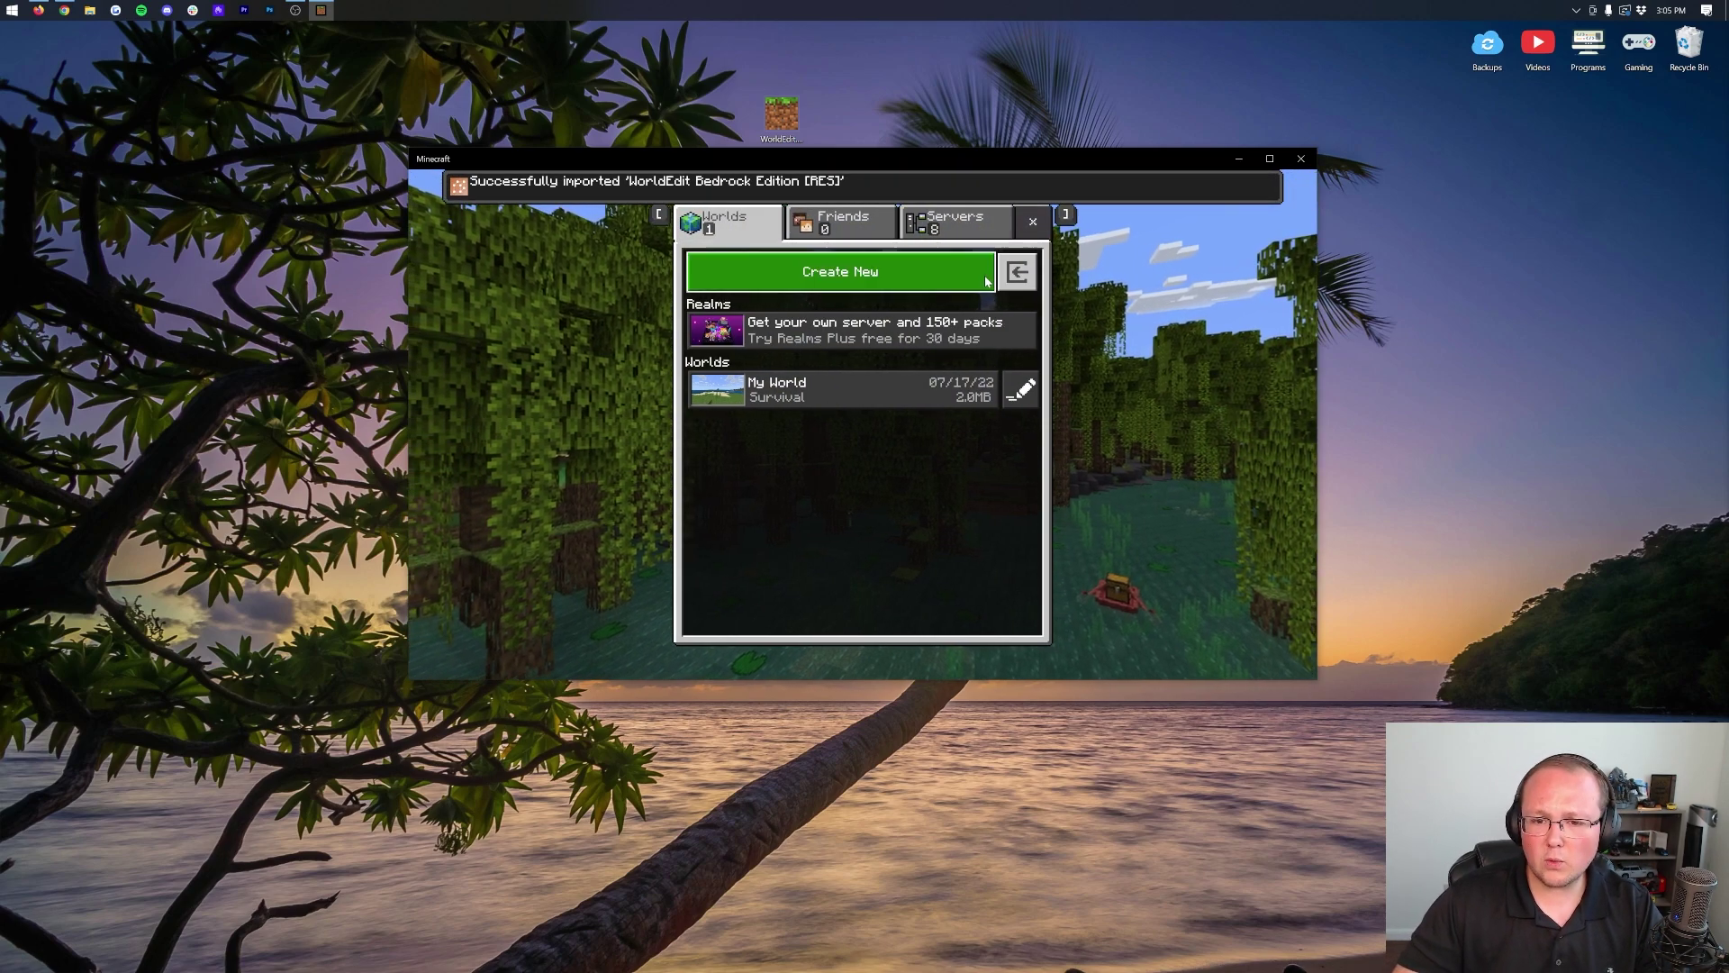
left_click(902, 284)
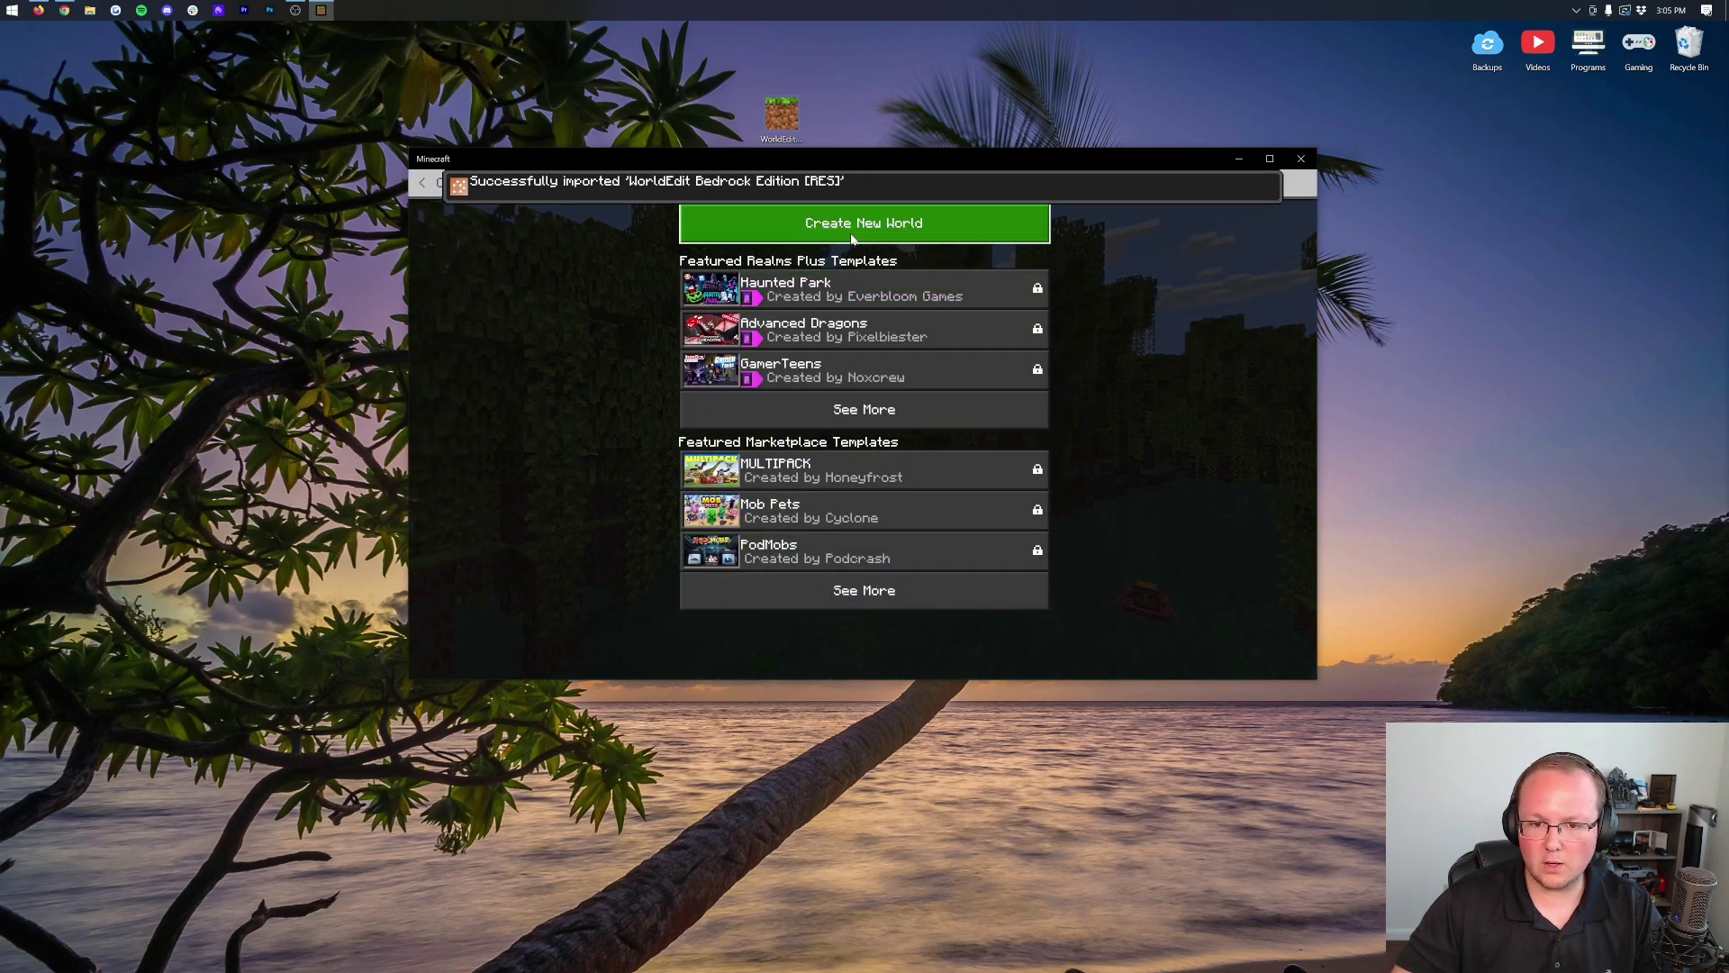
left_click(853, 236)
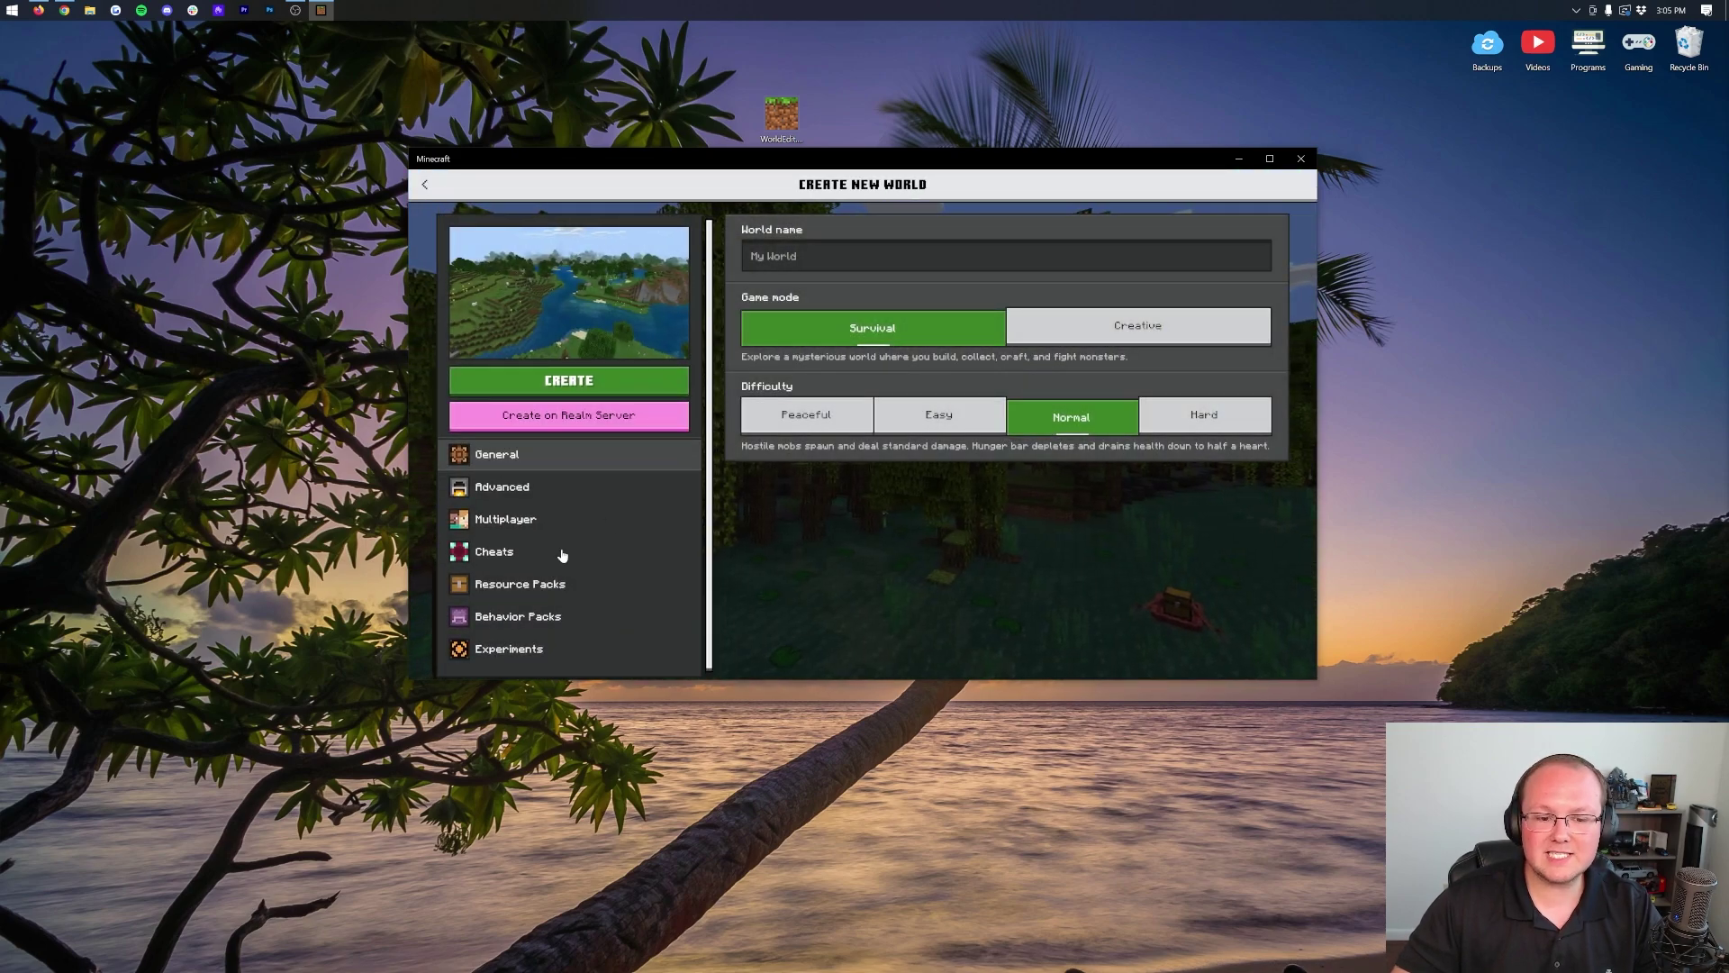
Step: Activate the WorldEdit Bedrock Edition behavior pack for the new world
left_click(509, 618)
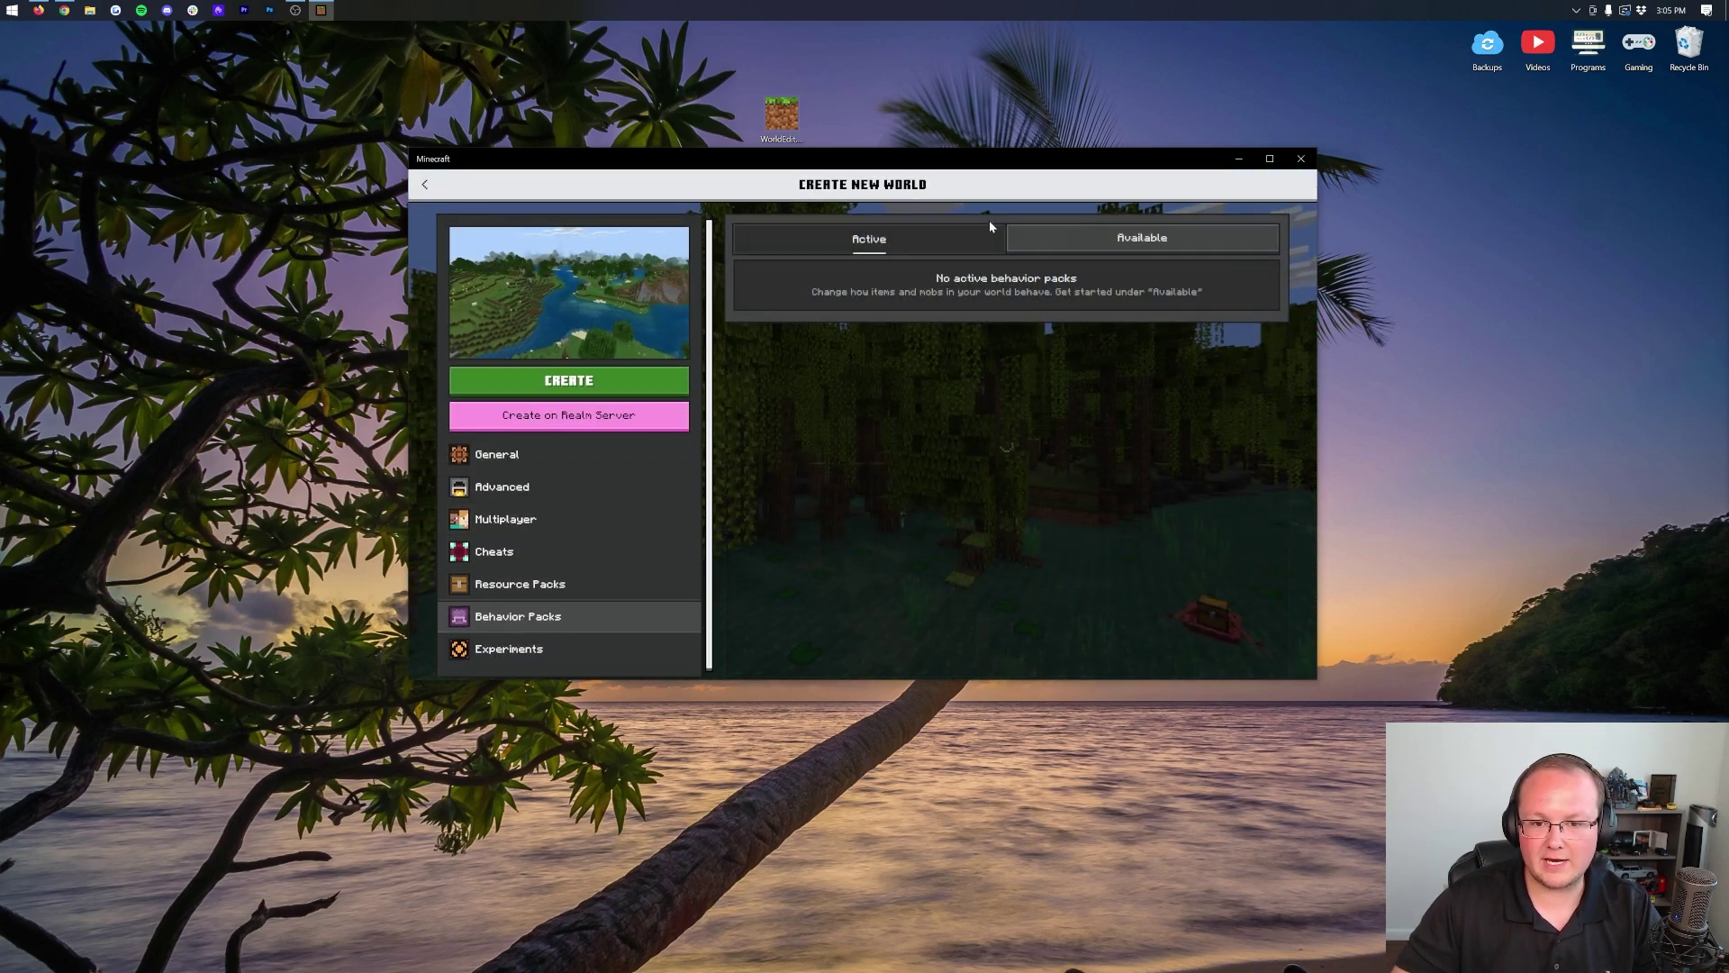
left_click(1090, 232)
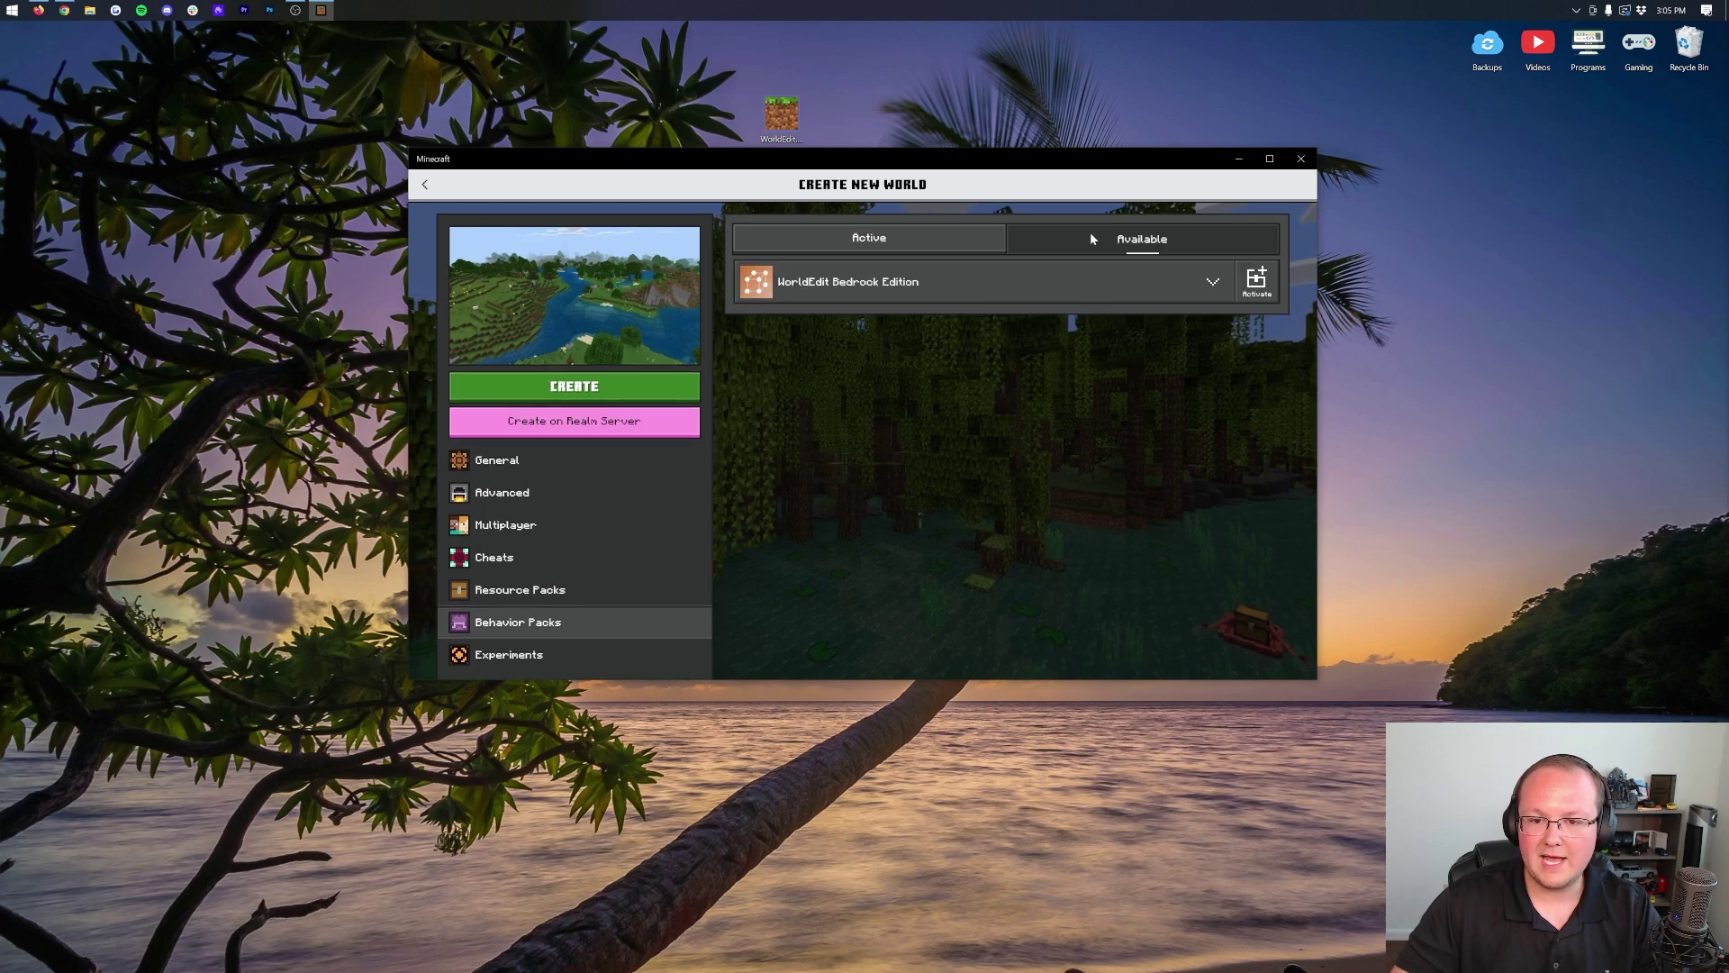
left_click(1257, 282)
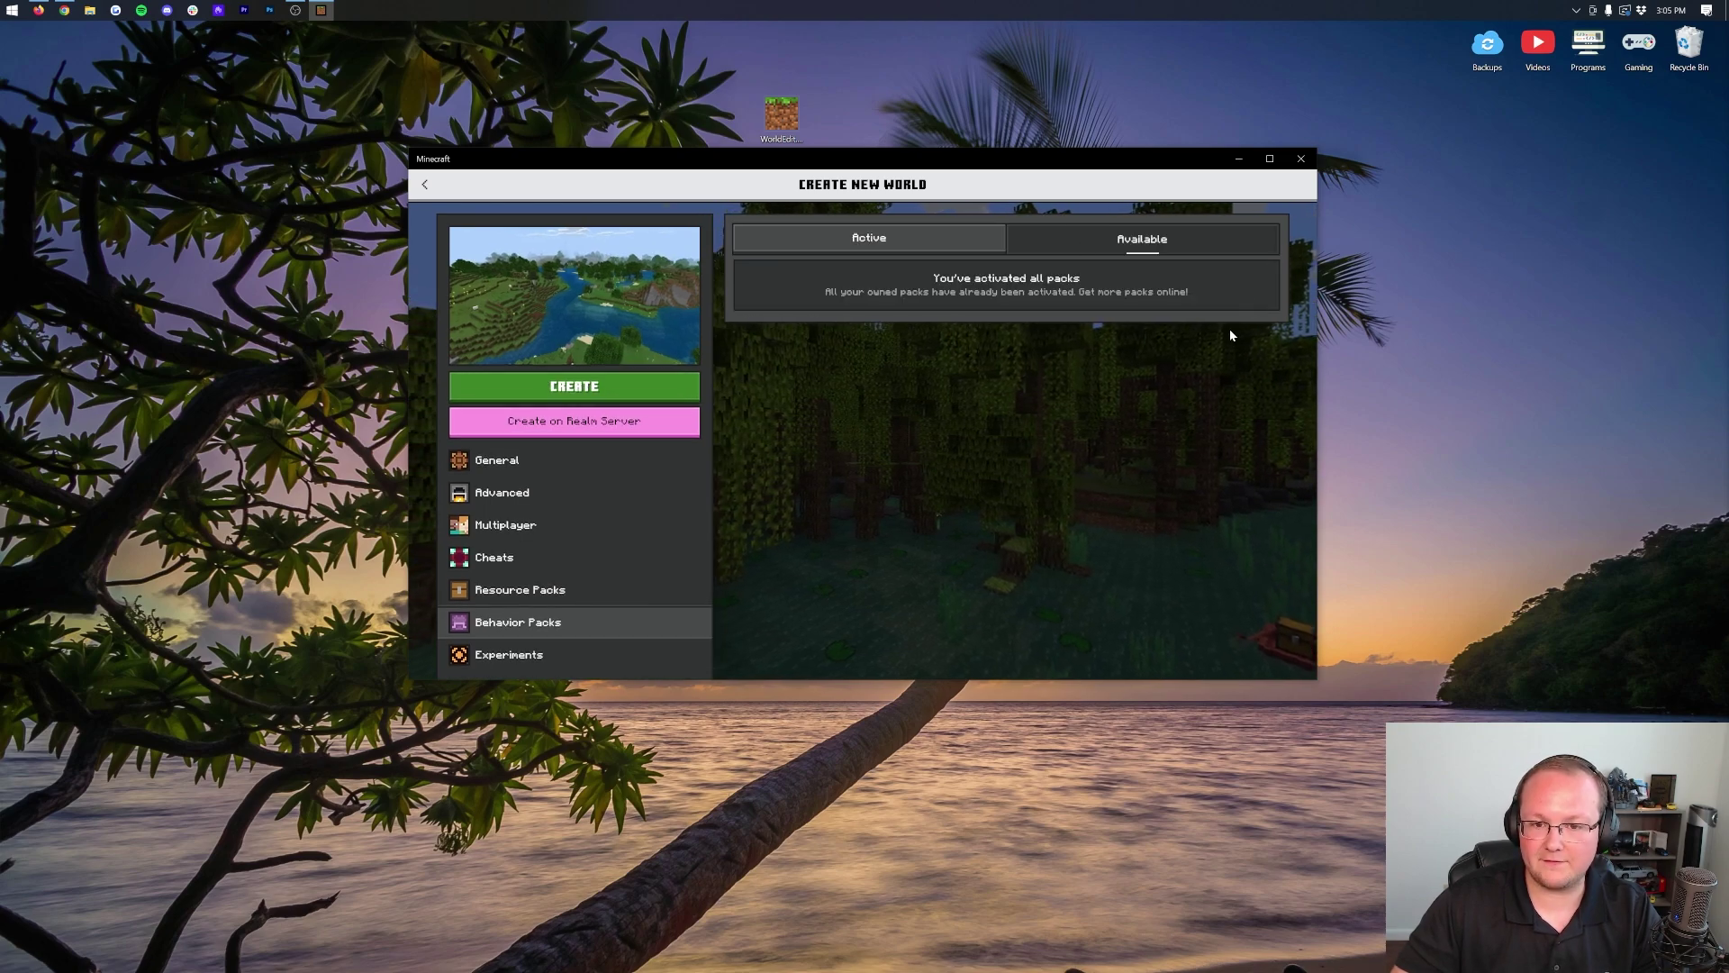
Step: Leave the new world setup and open the existing world My World for editing
left_click(426, 186)
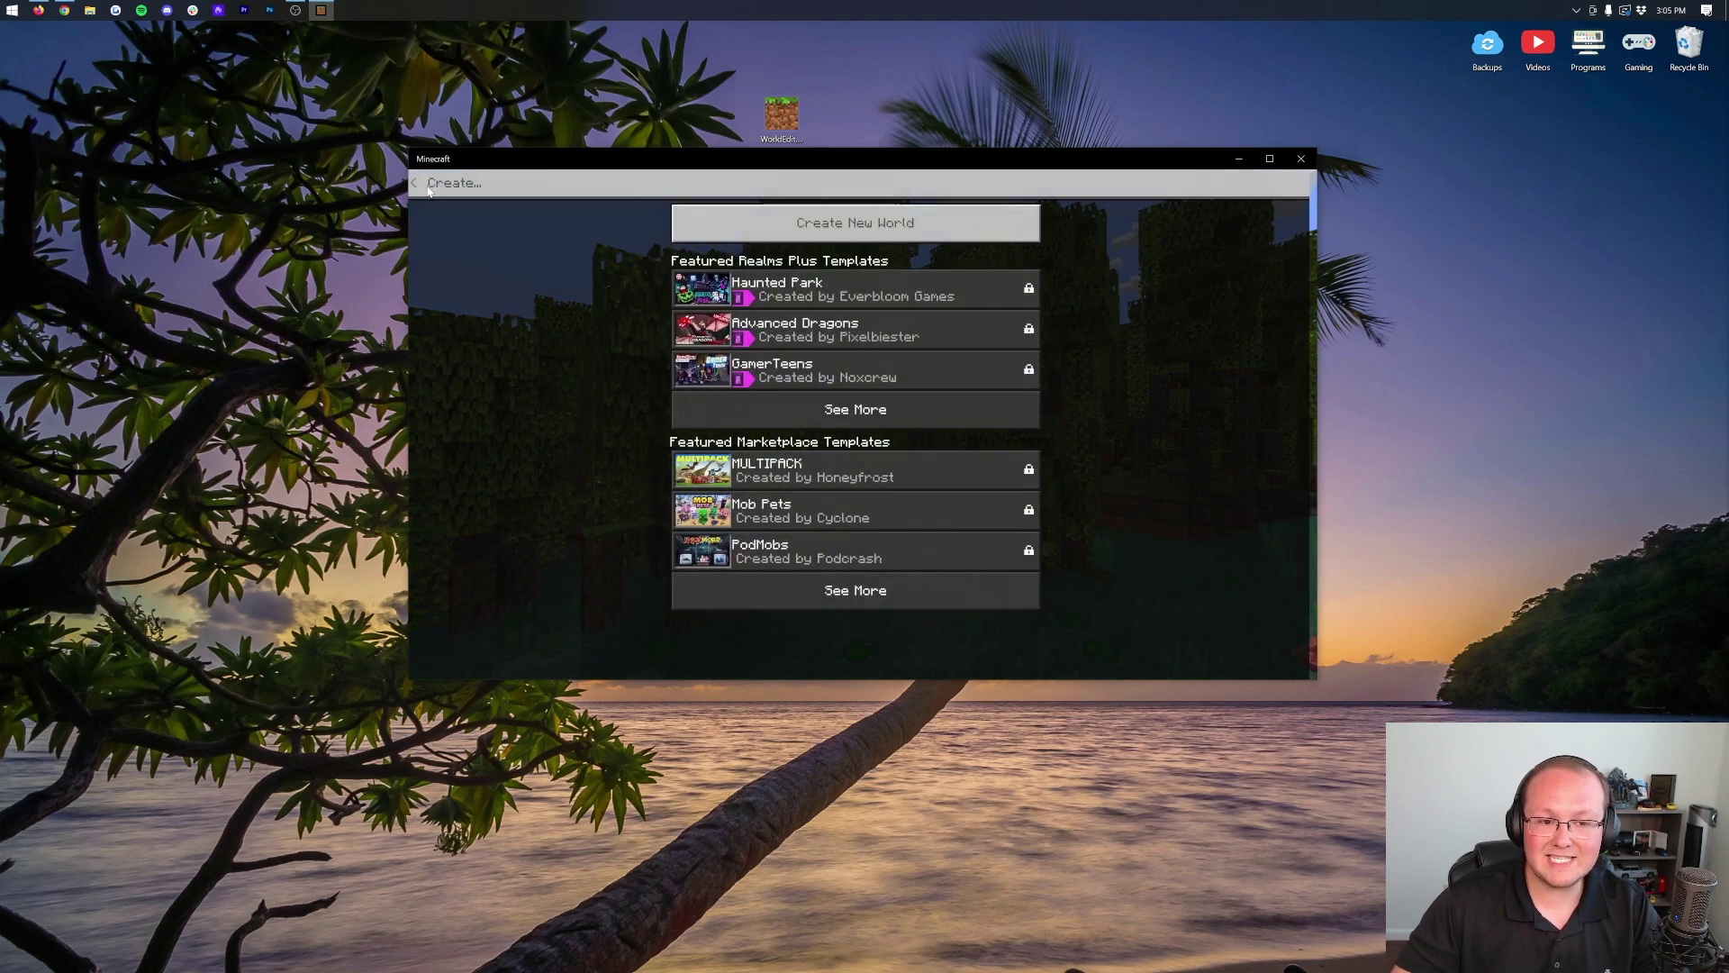
left_click(418, 184)
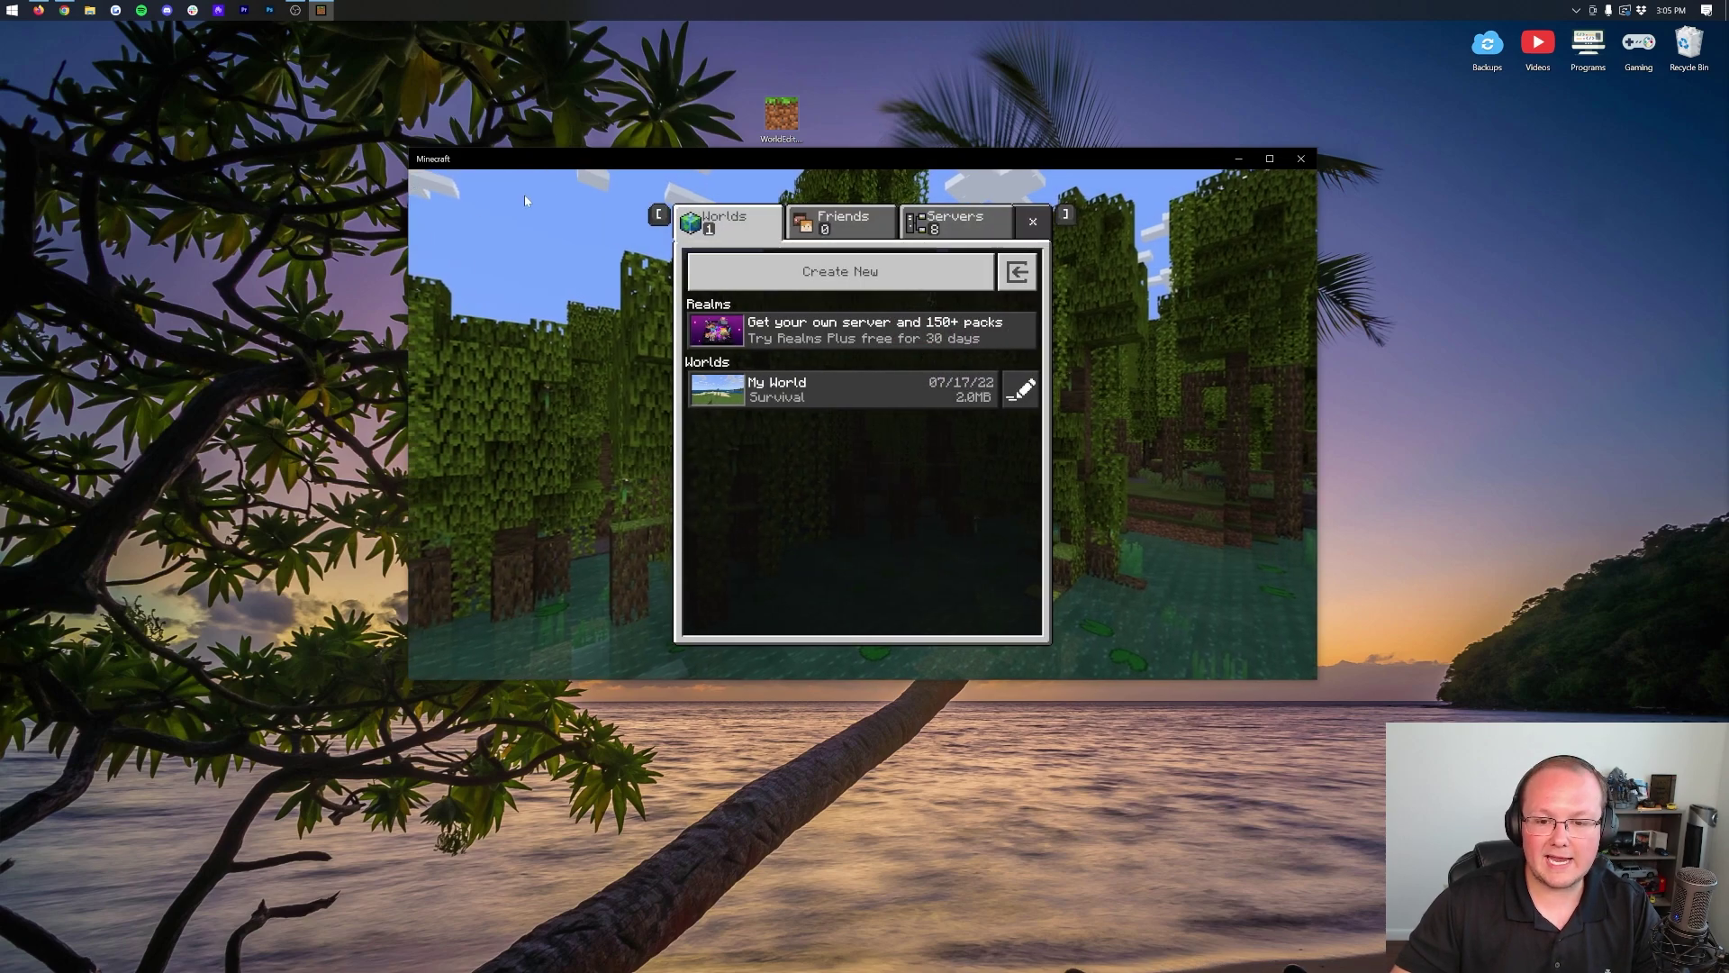
left_click(1019, 391)
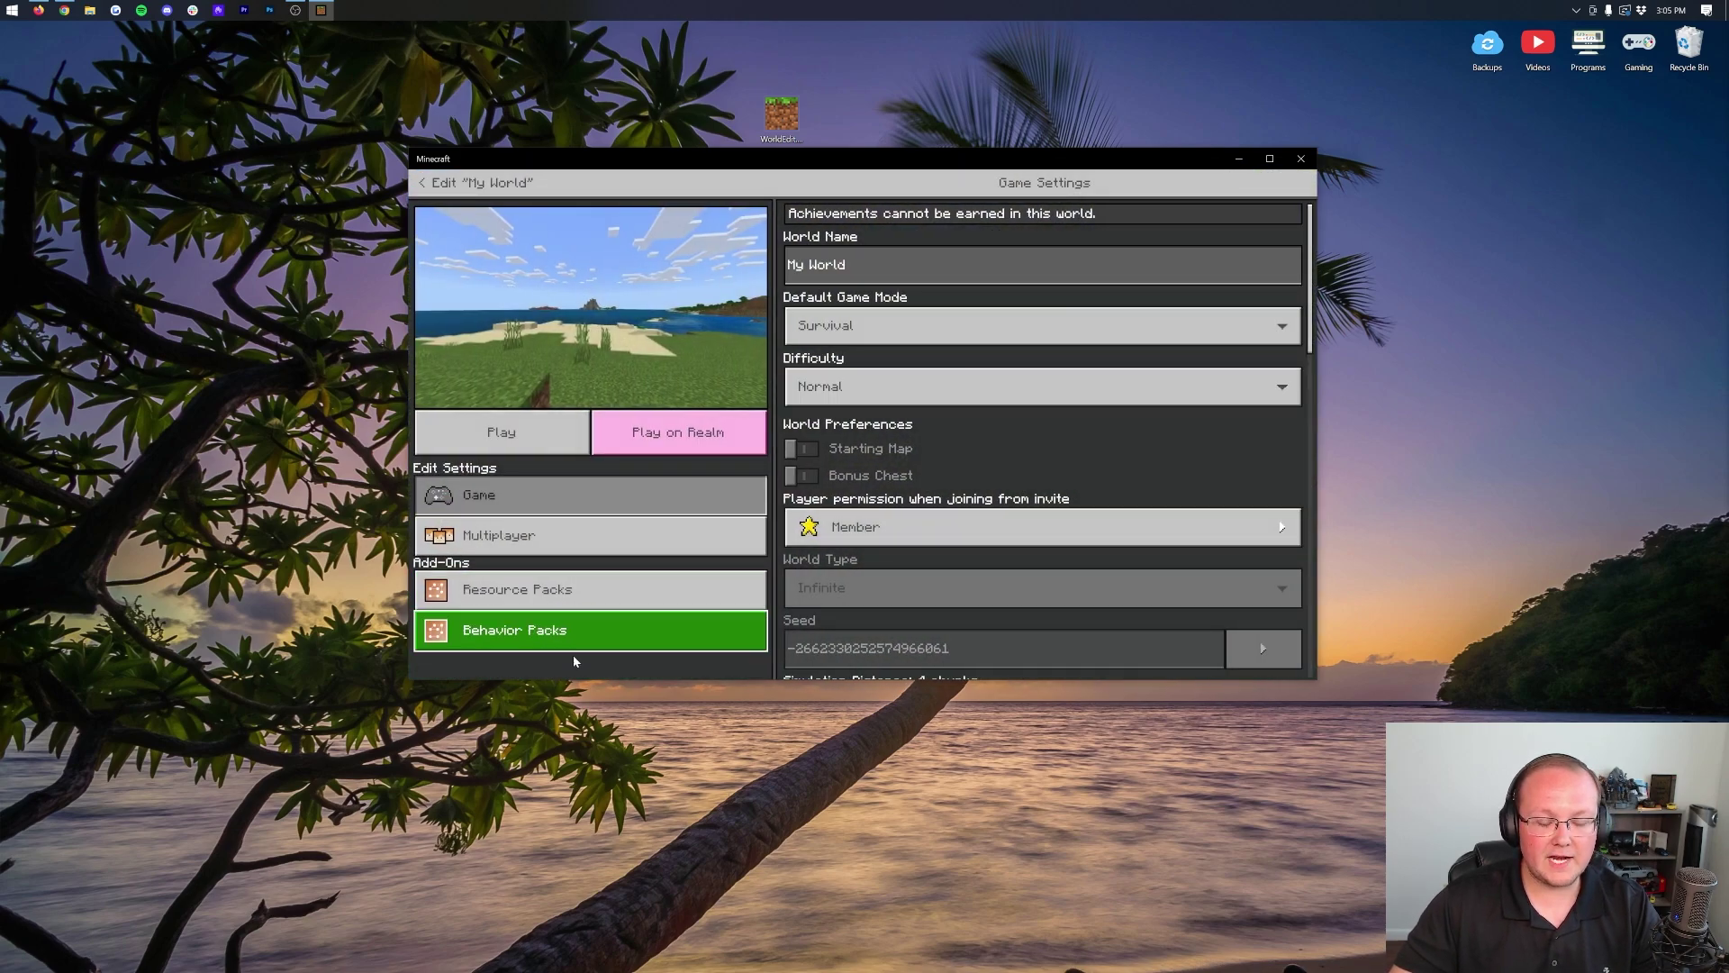
Step: Activate the WorldEdit Bedrock Edition behavior pack for My World, accept turning off achievements, and list the world's active packs
left_click(533, 639)
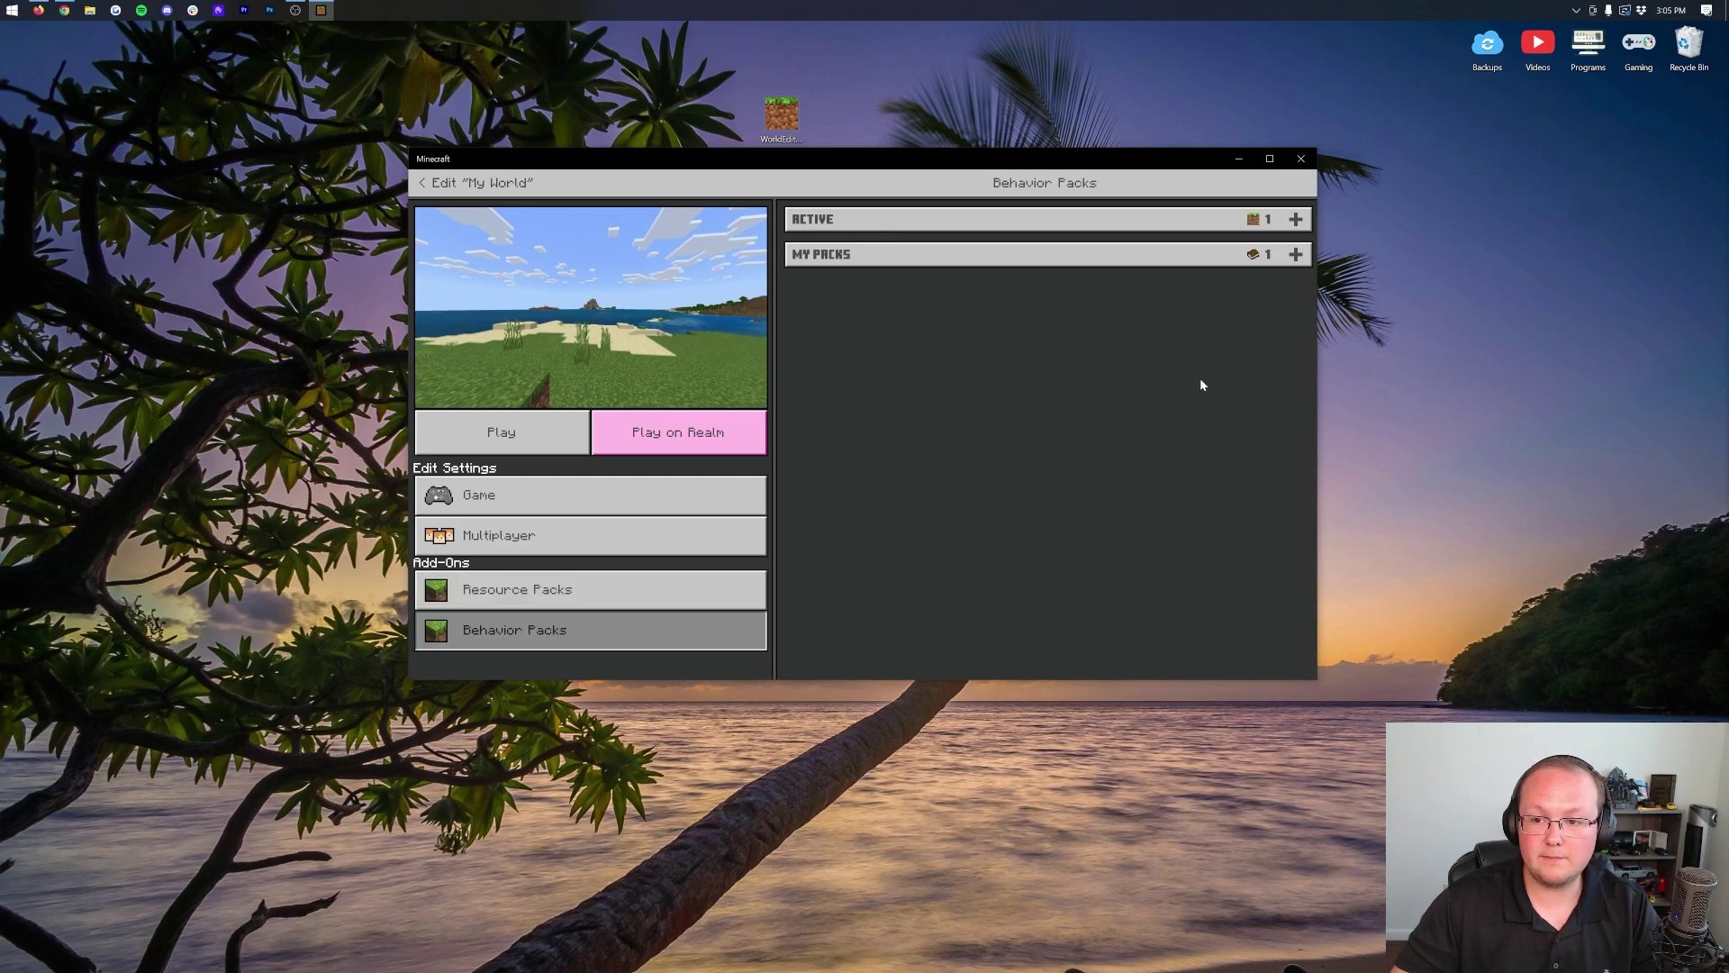
left_click(1016, 260)
left_click(940, 309)
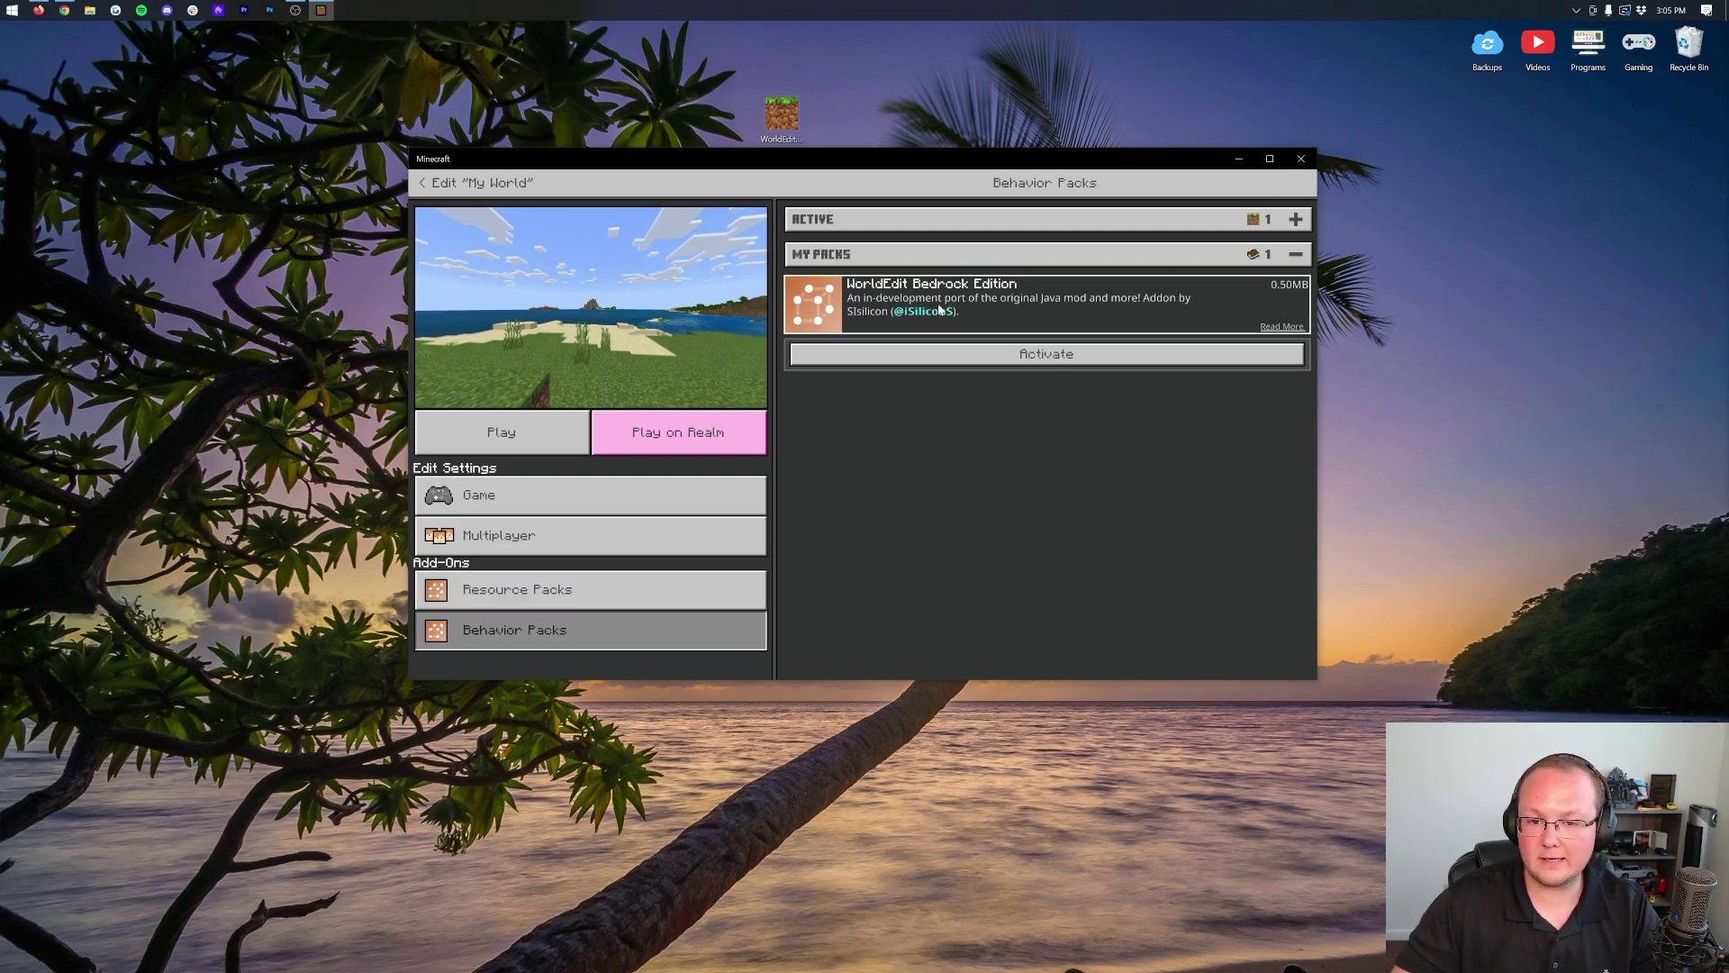
left_click(1027, 352)
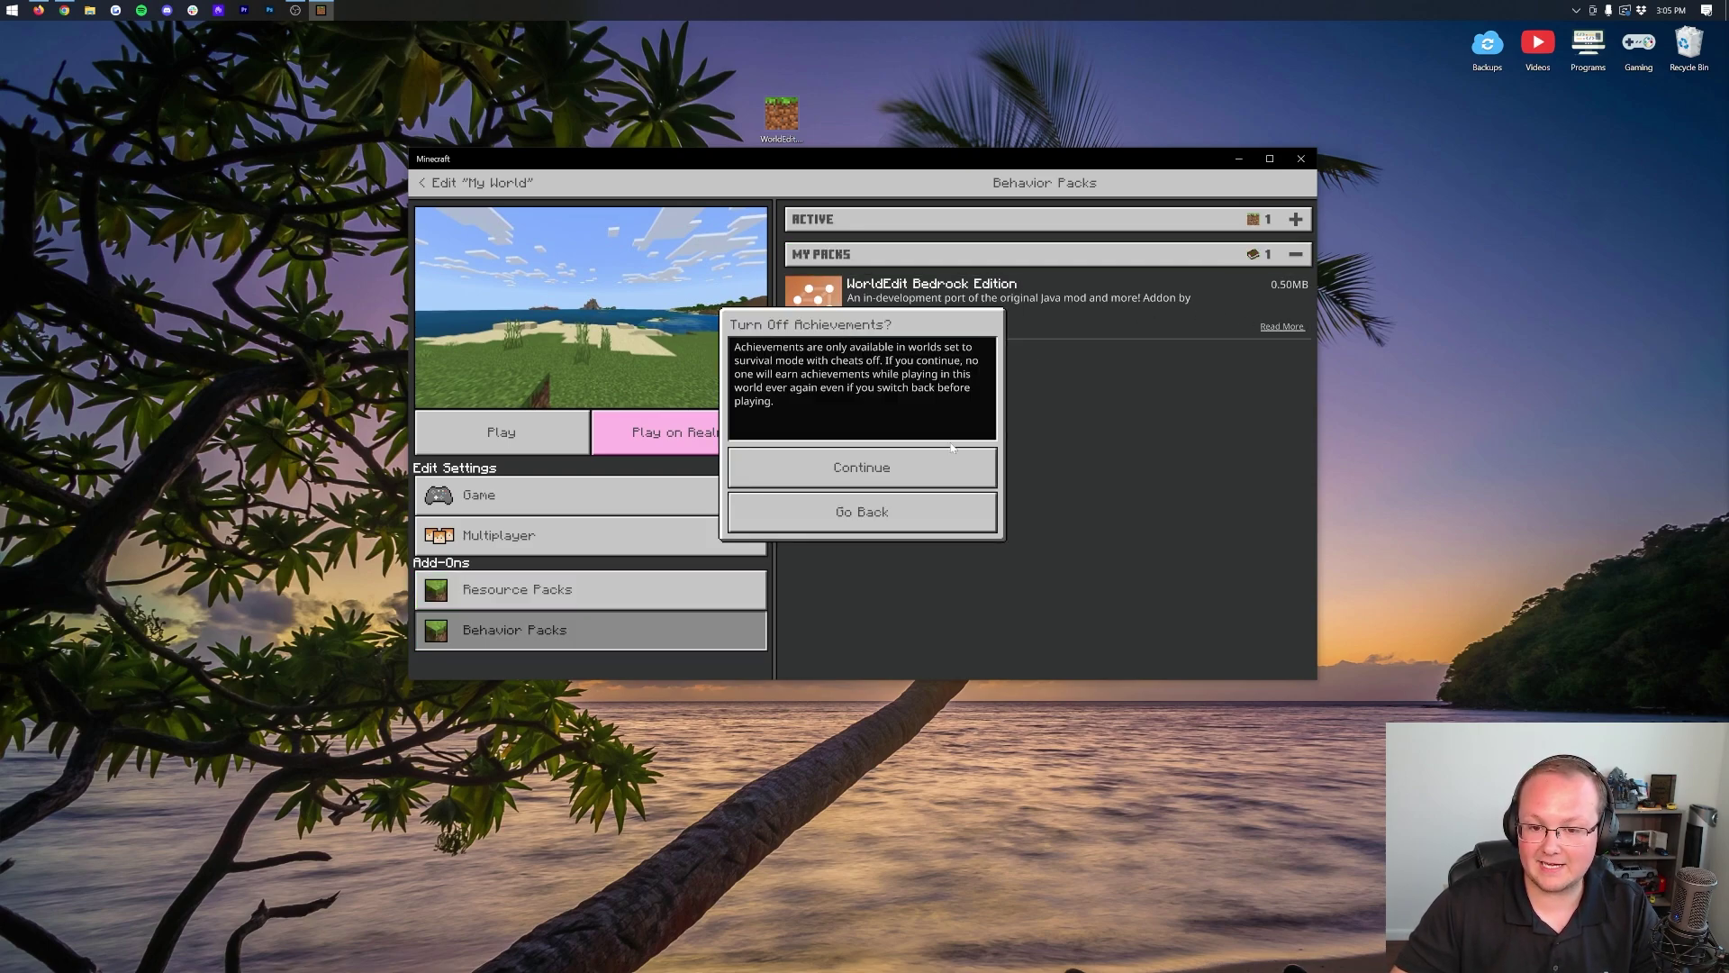
left_click(924, 464)
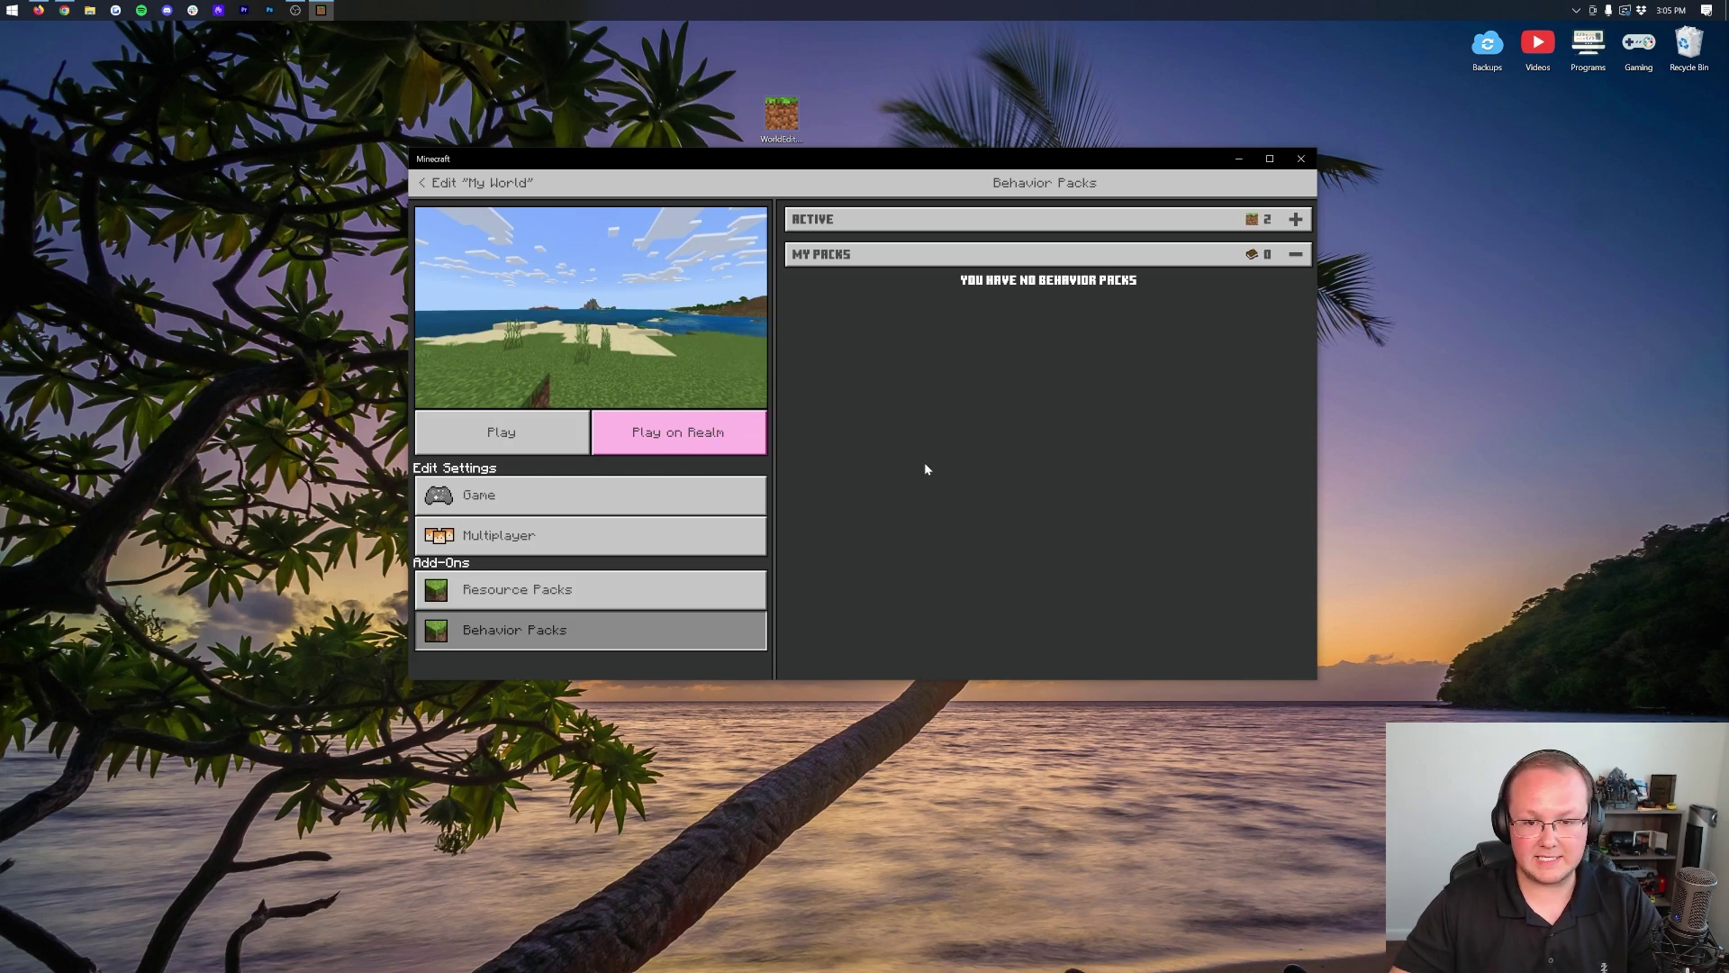
left_click(930, 231)
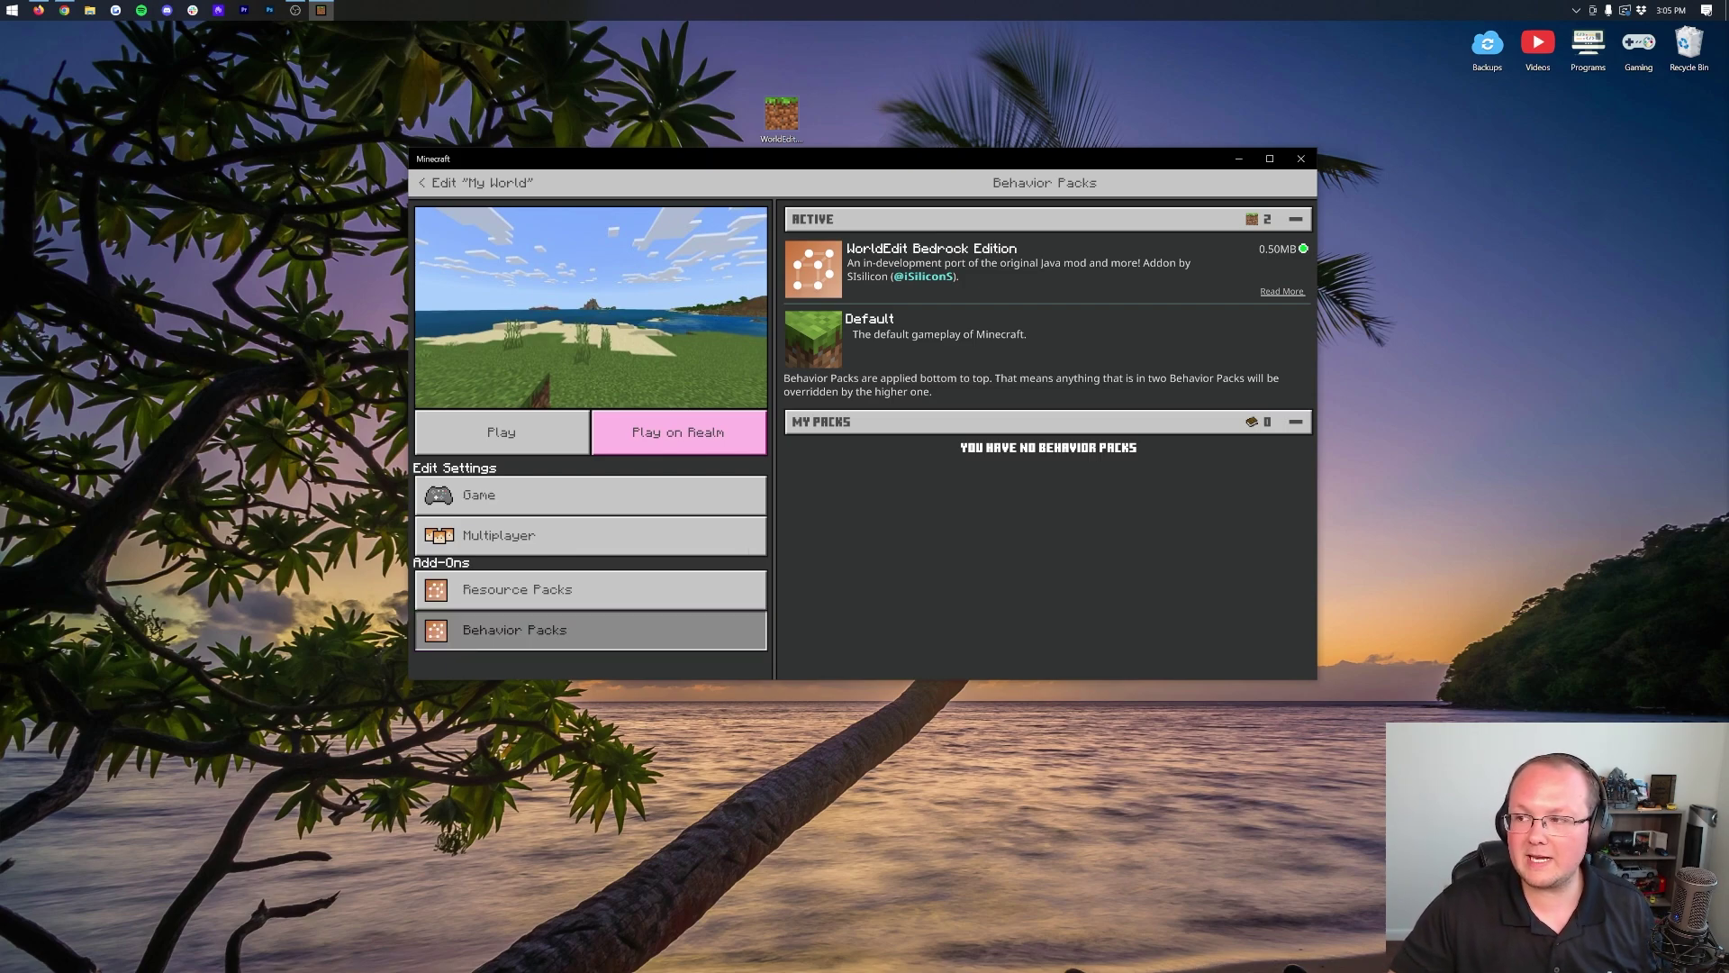
Step: Turn on the Holiday Creator Features experiment in My World's game settings and accept activating experiments on a copy of the world
key("alt+Tab")
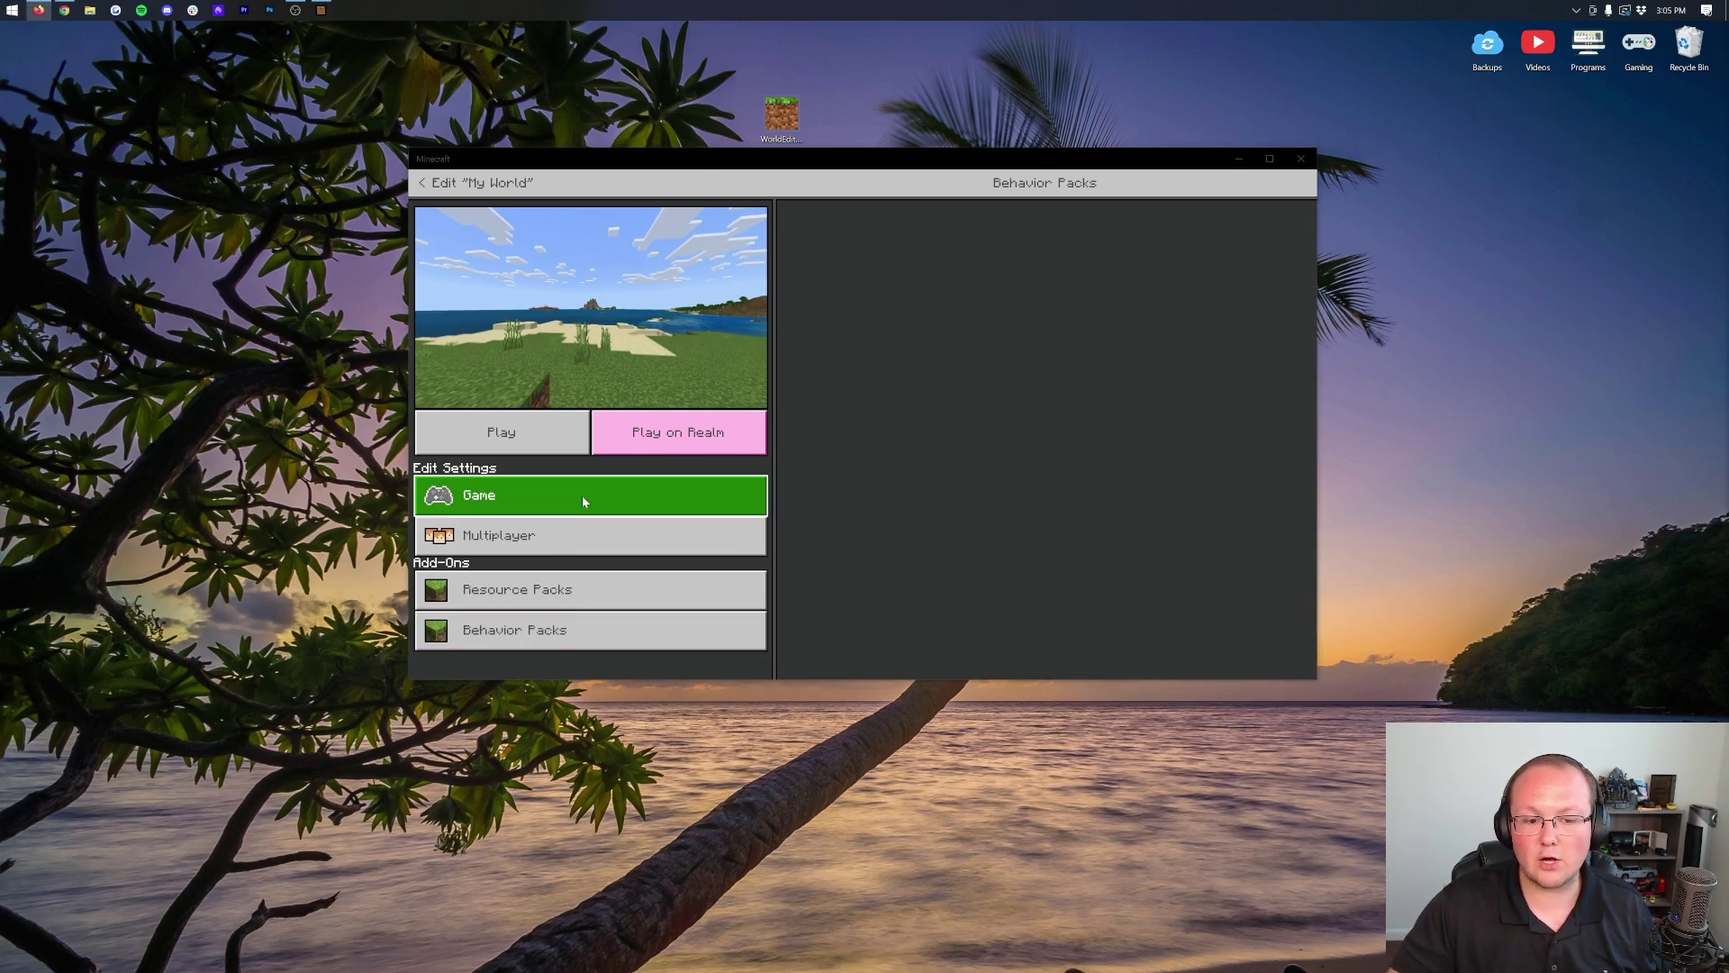
left_click(580, 495)
scroll(907, 457, "down", 3)
scroll(906, 454, "down", 6)
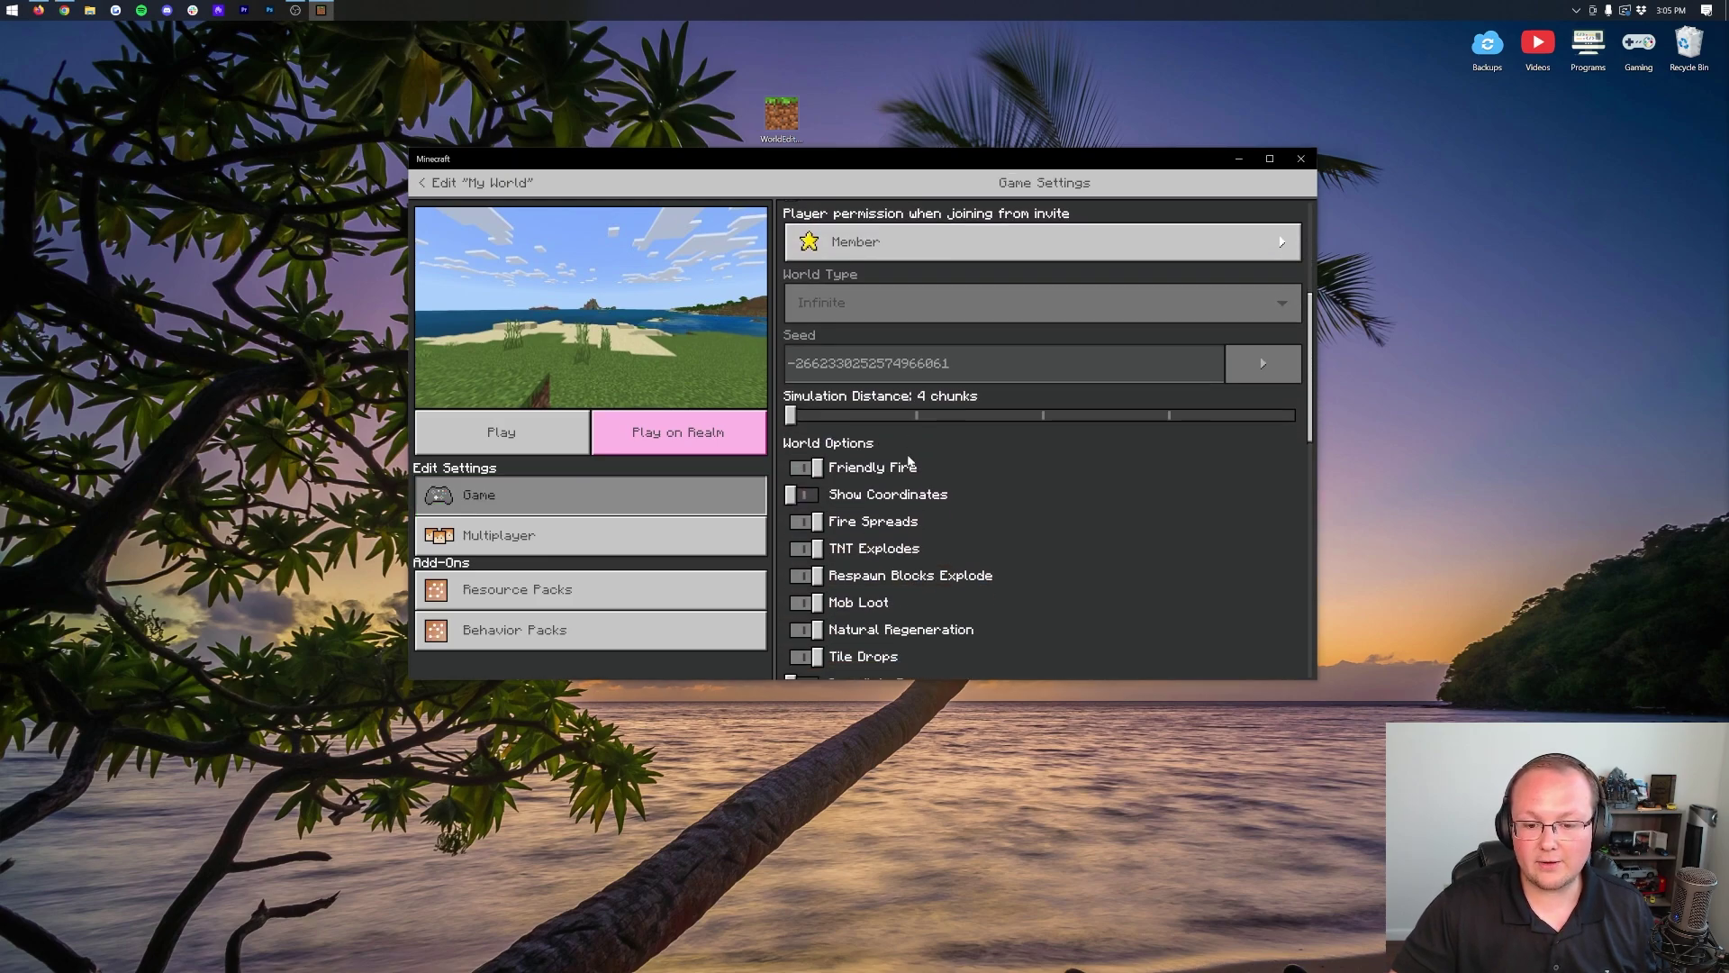
scroll(906, 454, "up", 3)
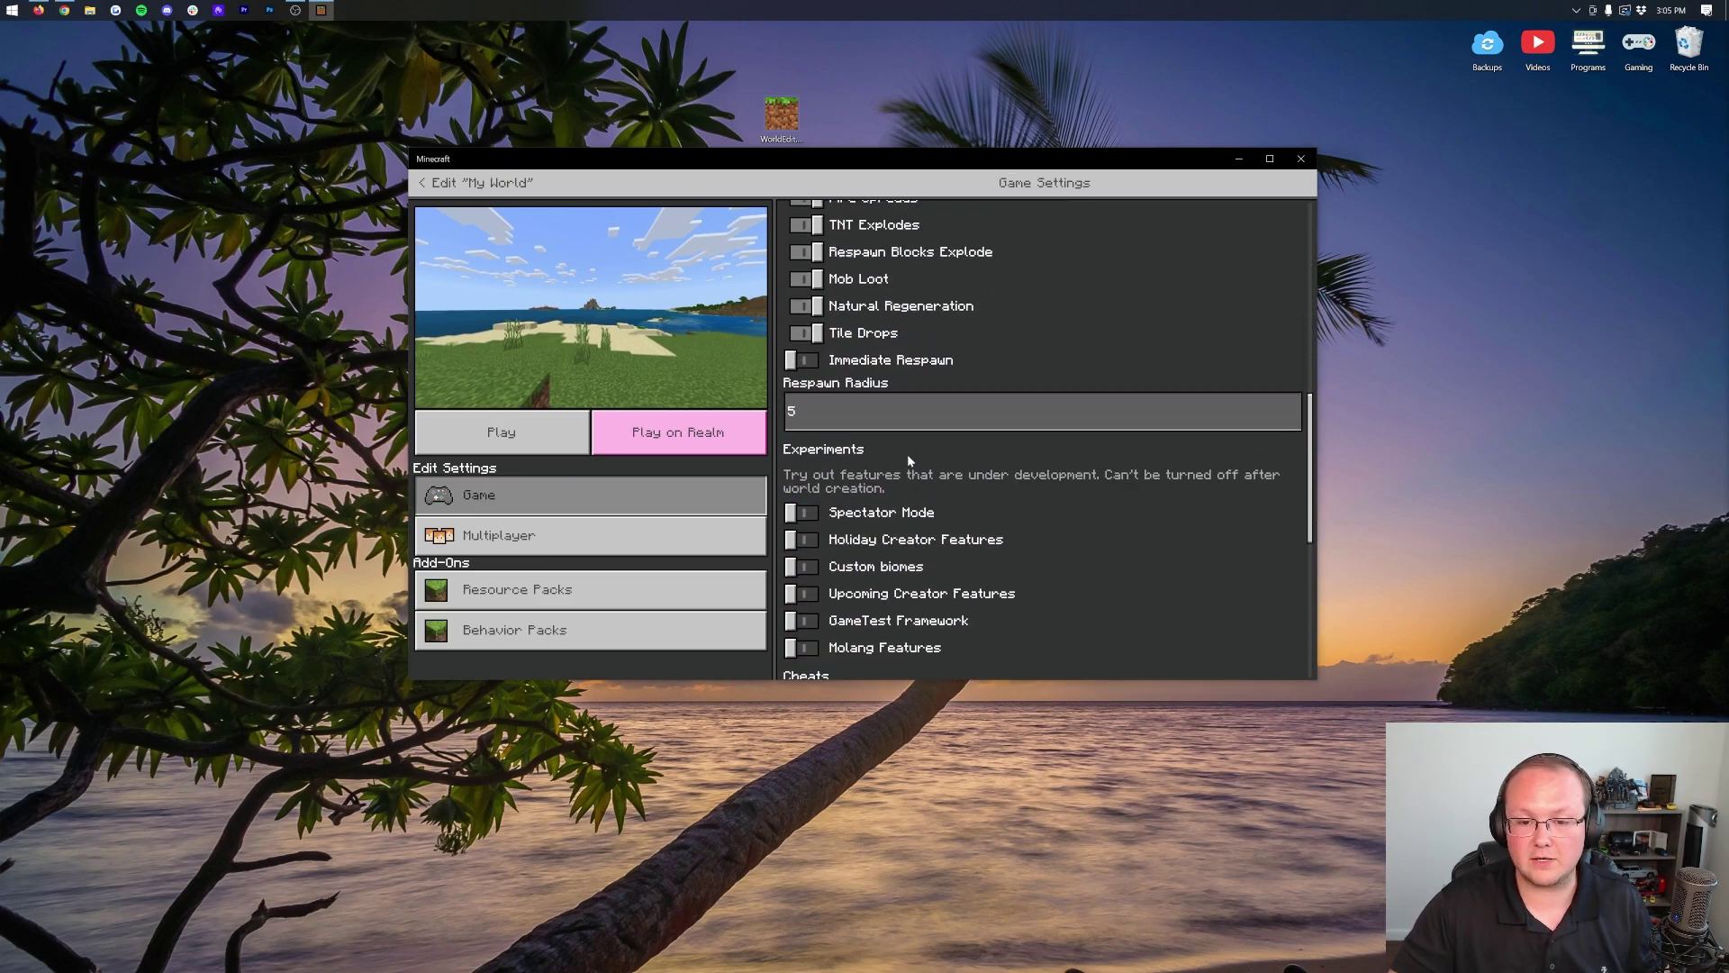
scroll(906, 454, "down", 1)
scroll(911, 458, "down", 4)
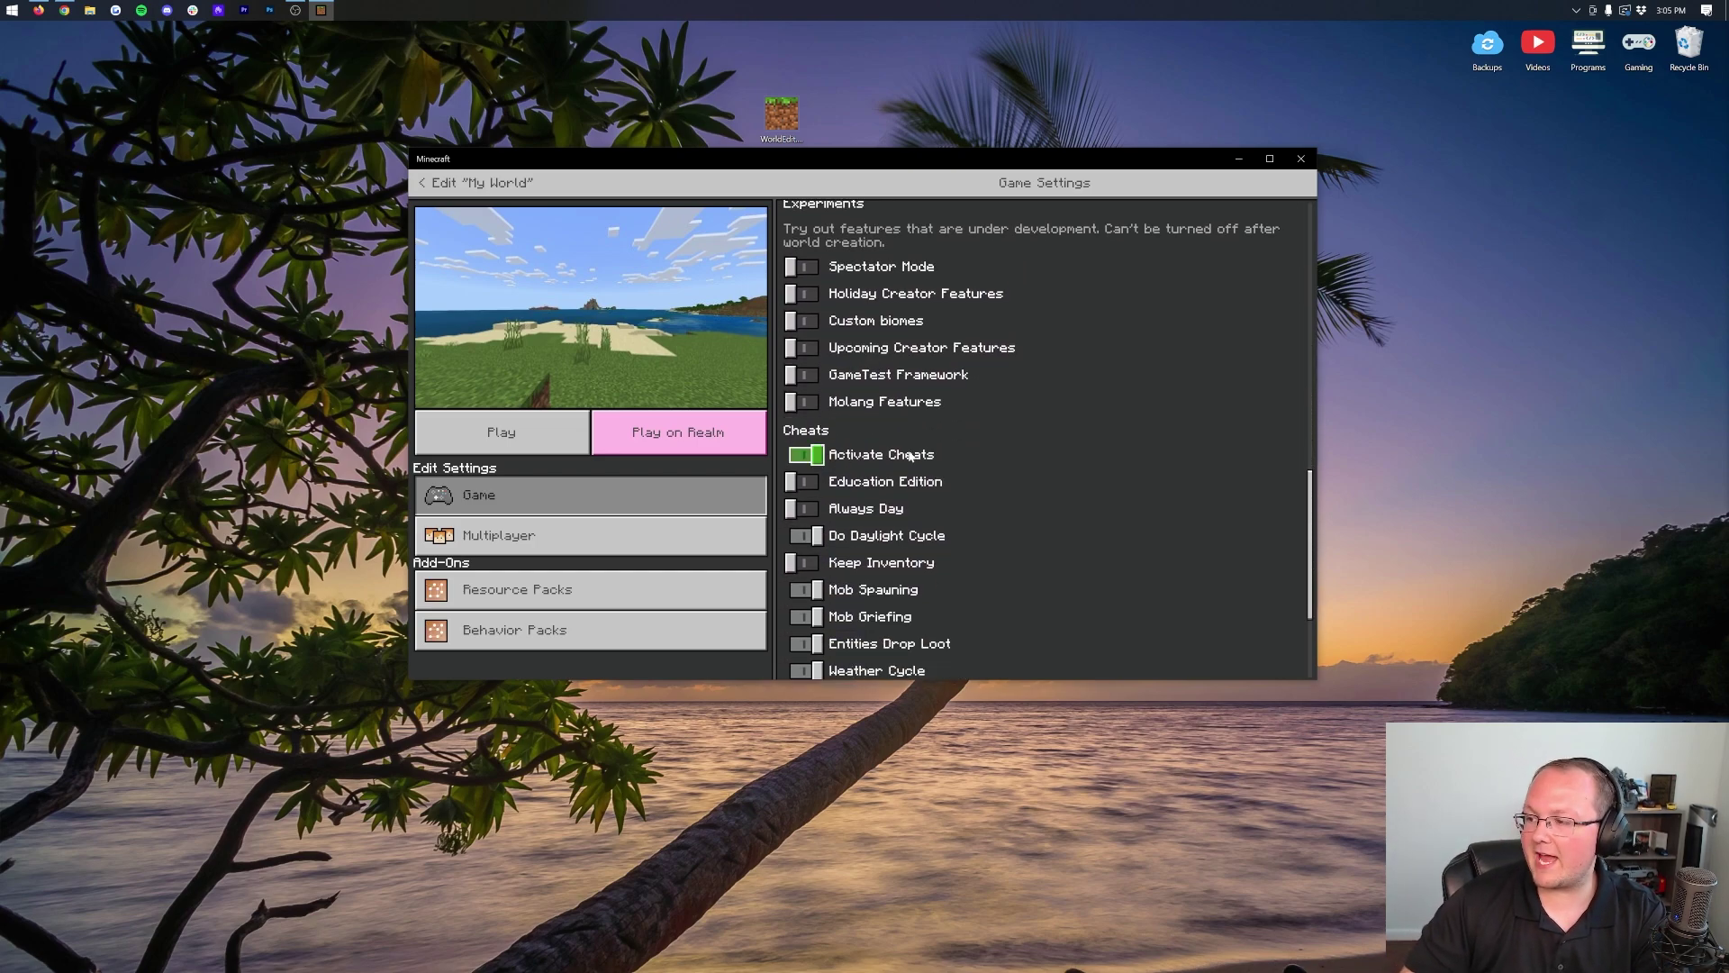
scroll(911, 456, "down", 1)
scroll(913, 437, "up", 2)
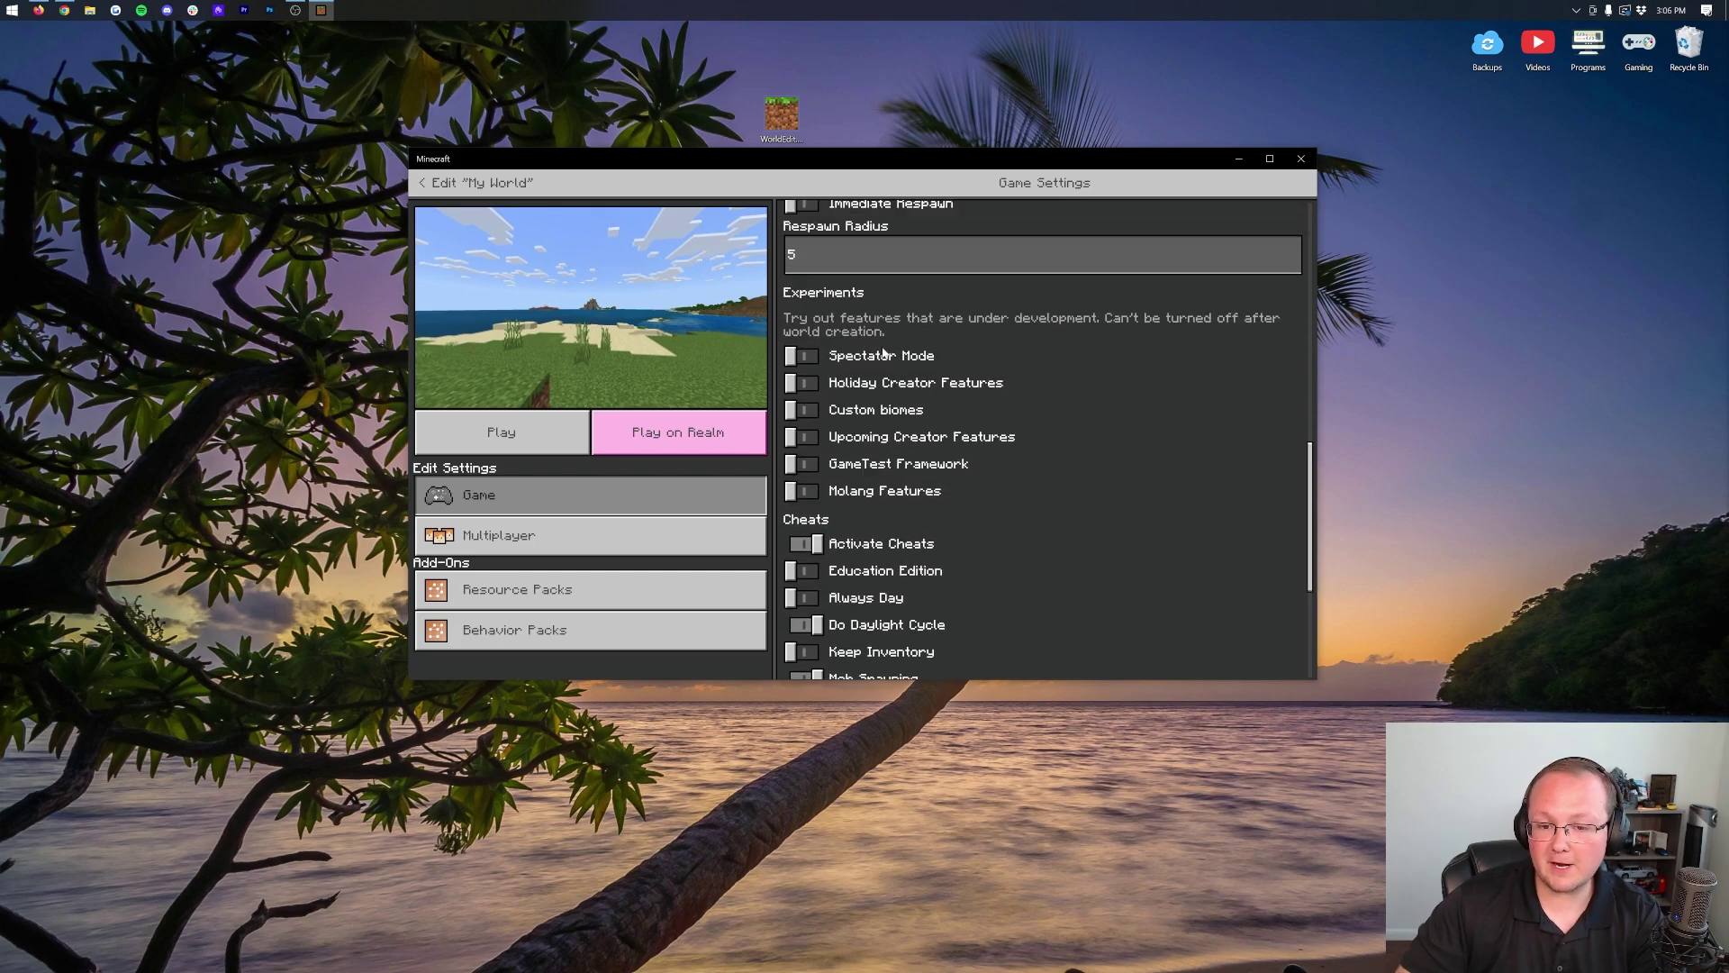
left_click(874, 386)
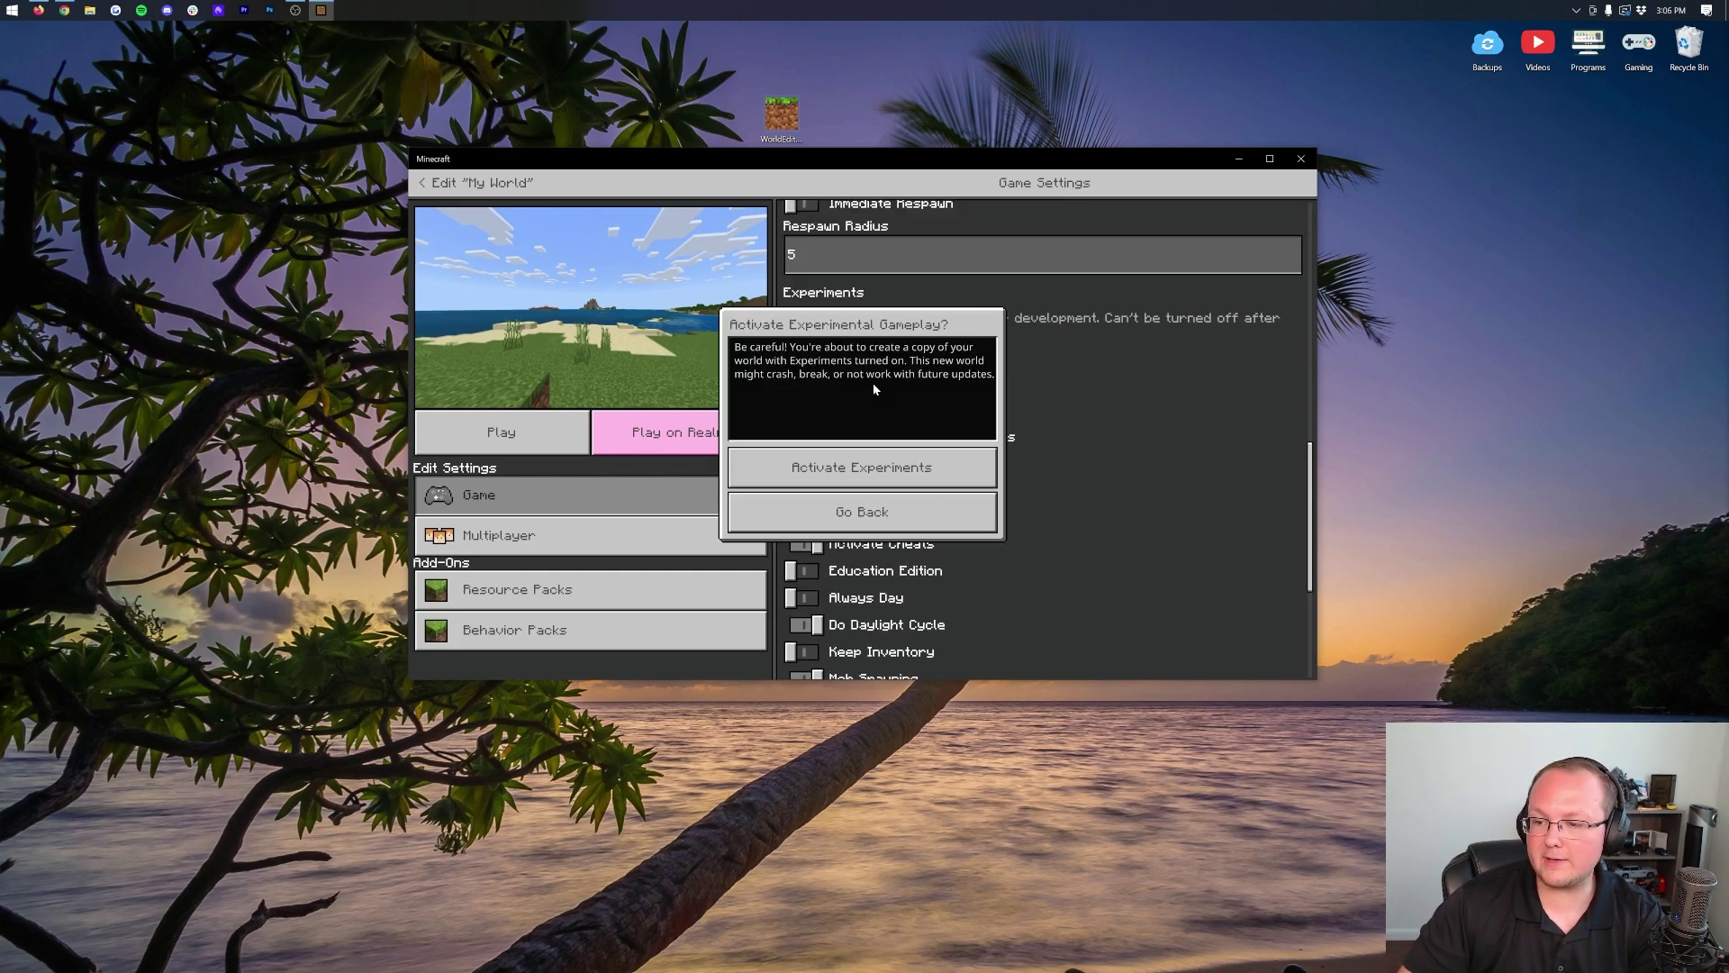
left_click(863, 465)
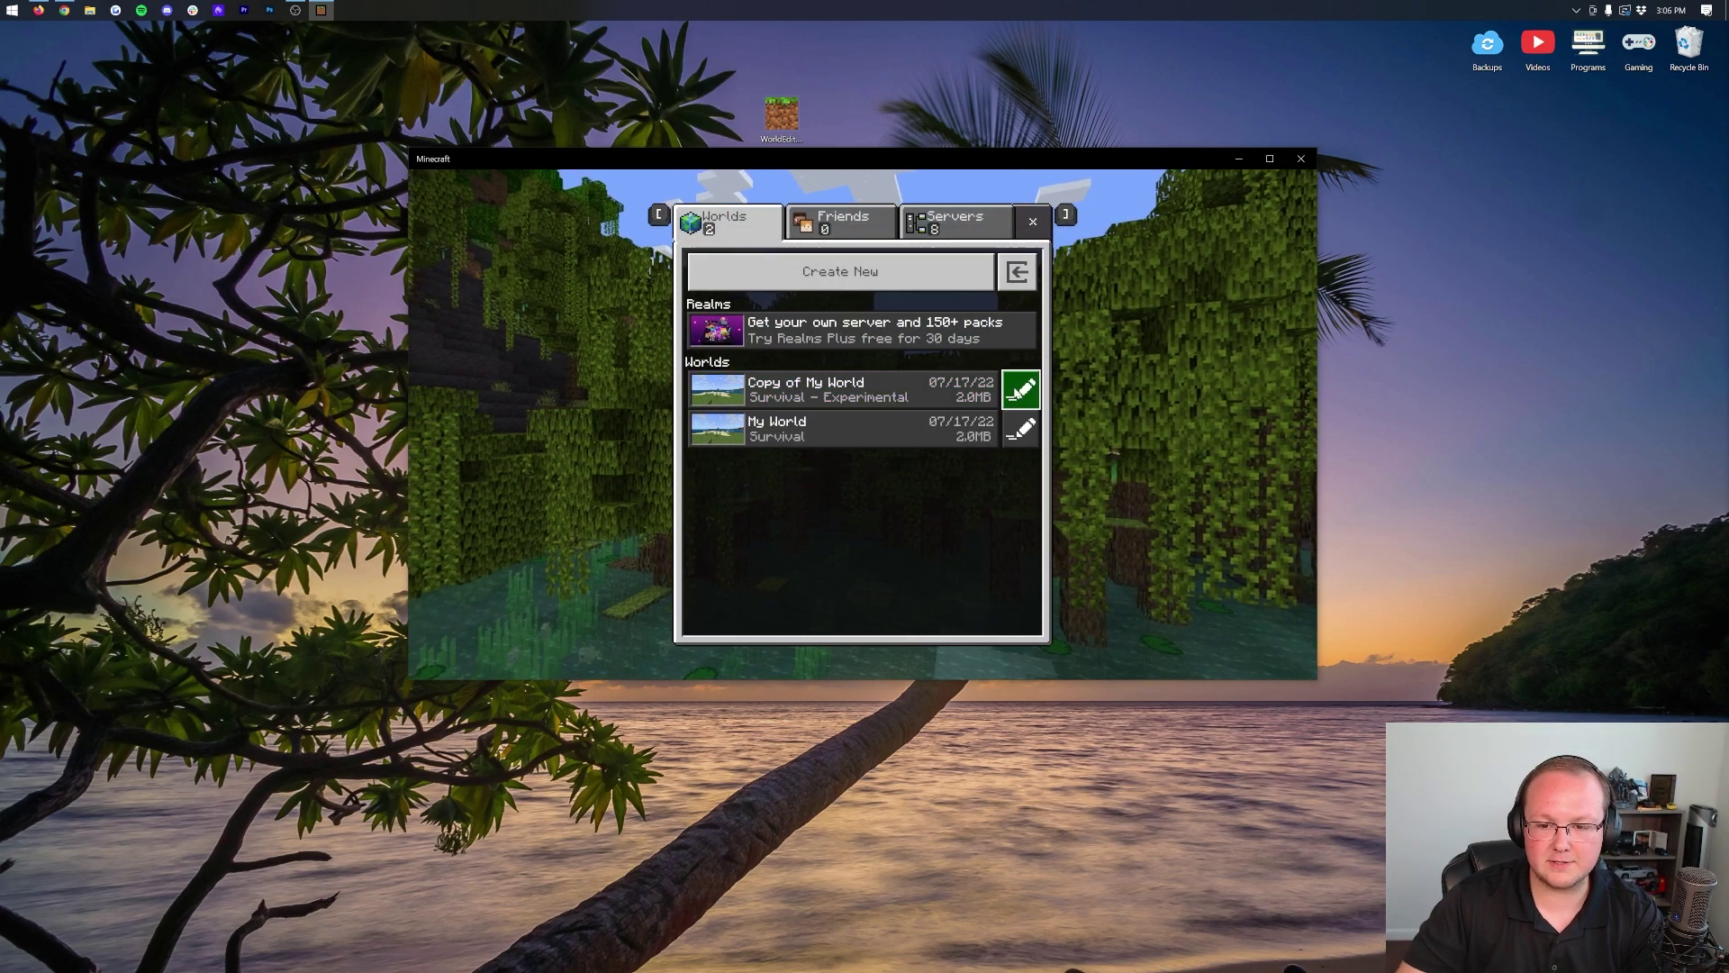
Step: Activate the WorldEdit Bedrock Edition behavior pack for Copy of My World and list its active packs
left_click(1020, 390)
left_click(611, 629)
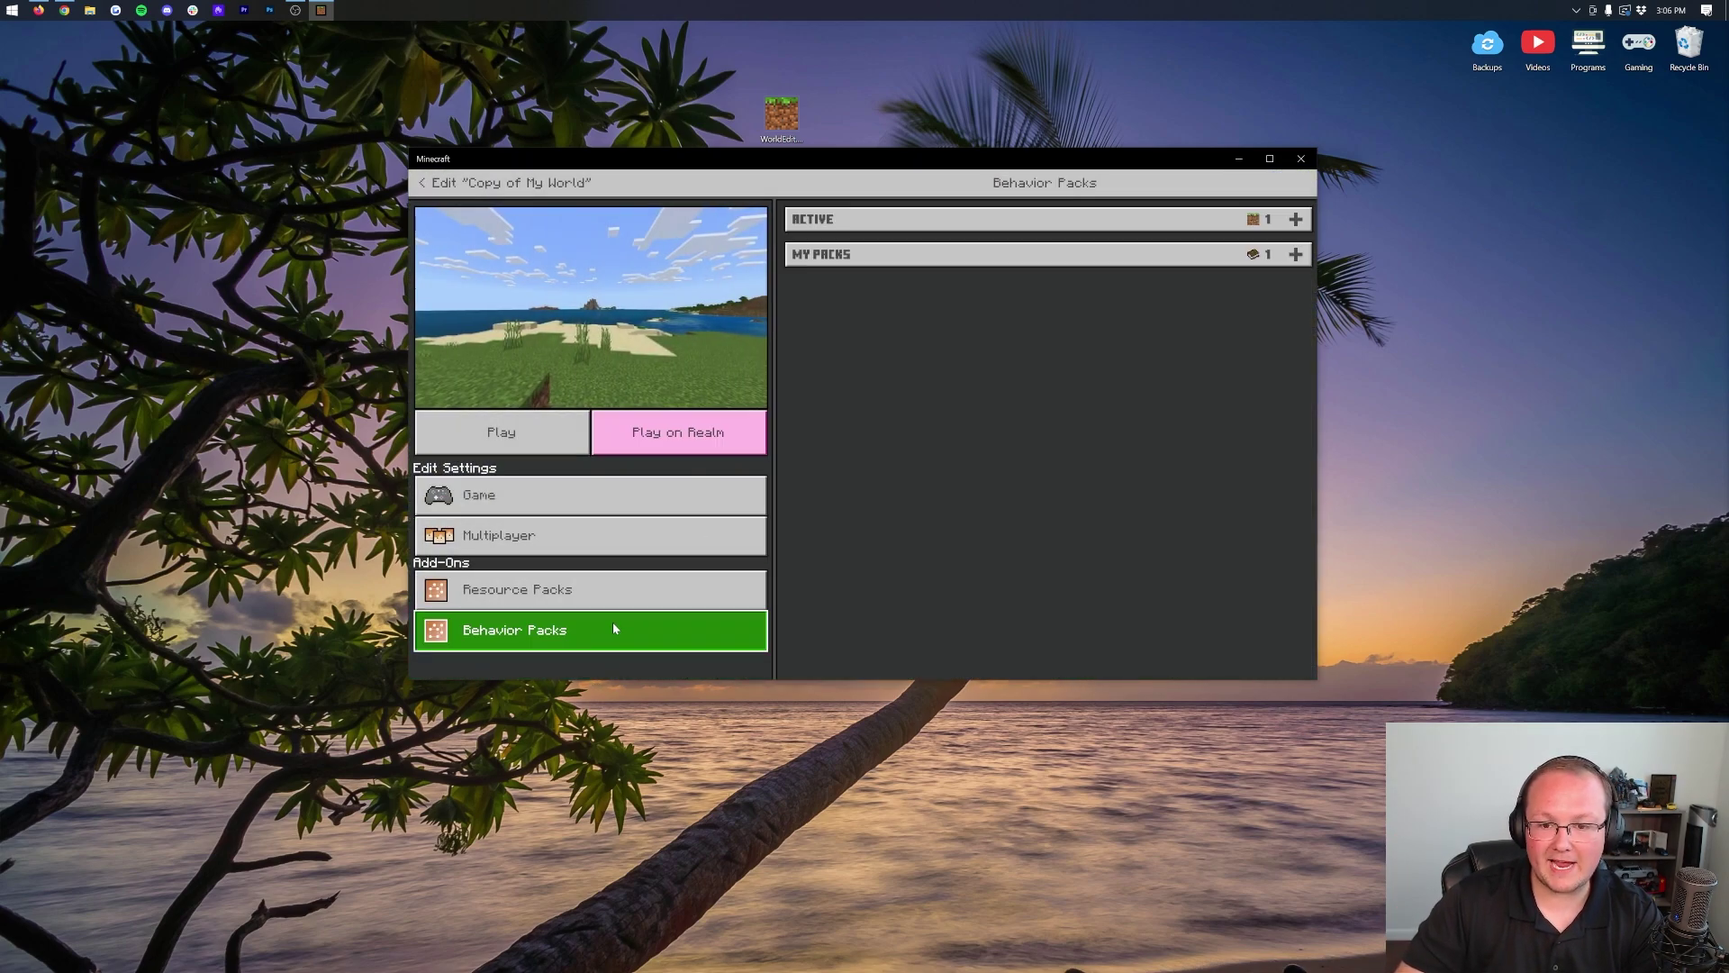
left_click(1050, 254)
left_click(973, 319)
left_click(1066, 357)
left_click(911, 476)
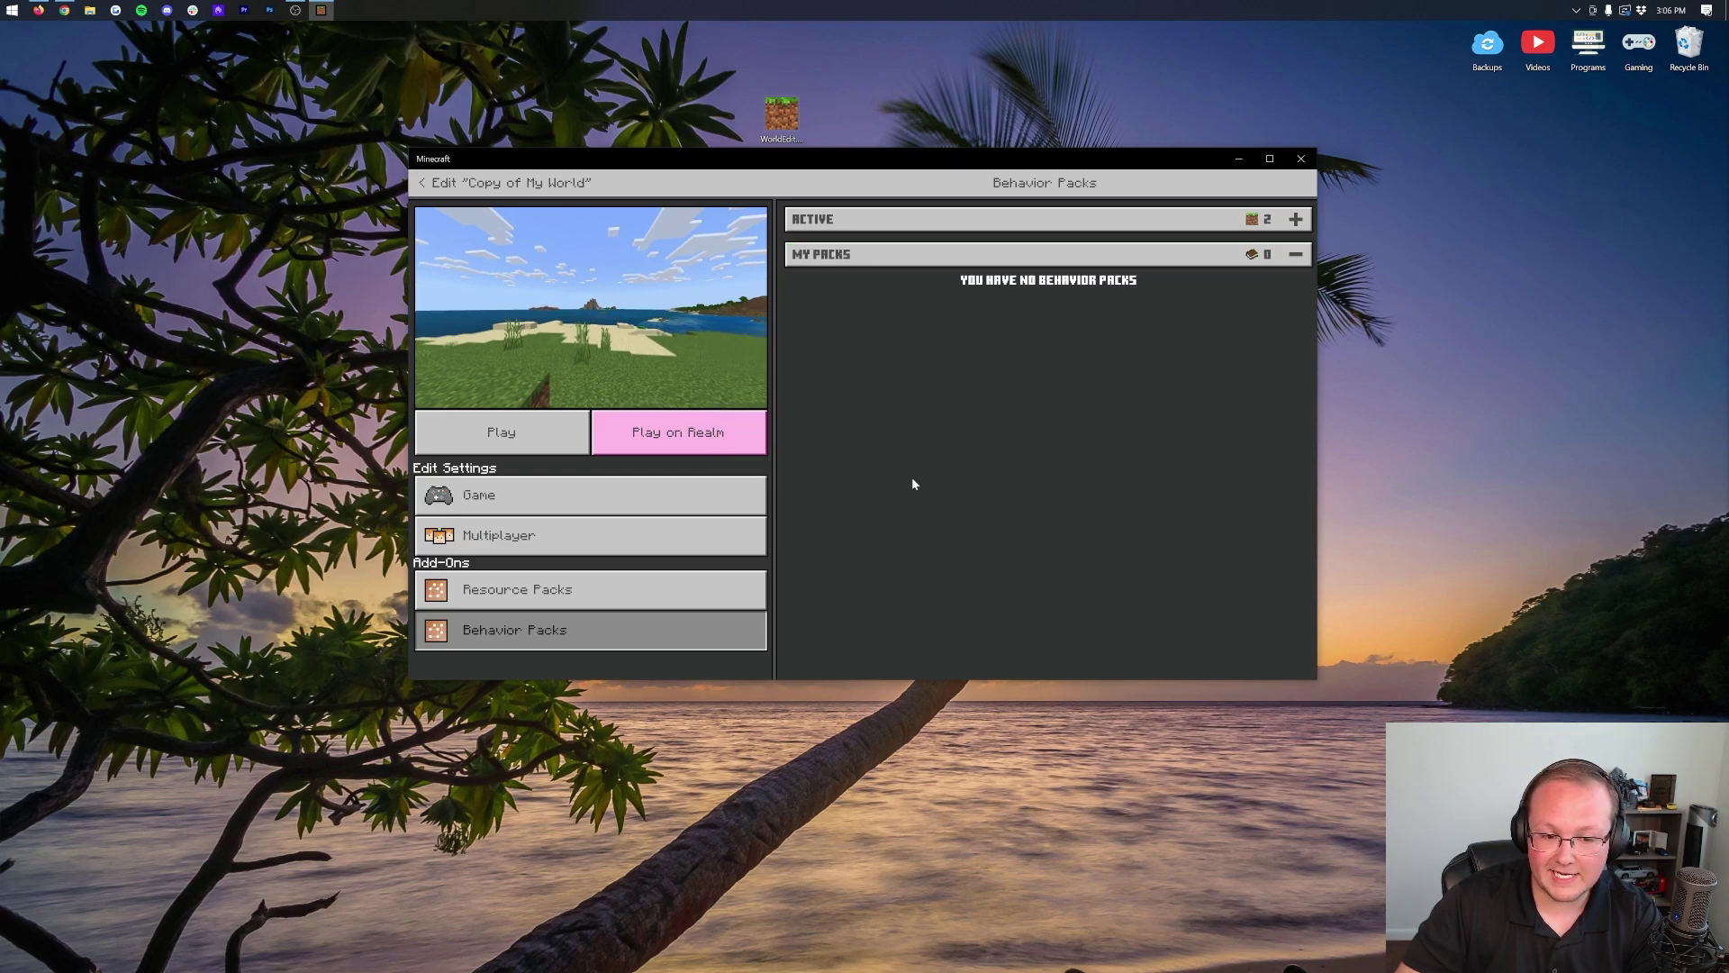
left_click(933, 217)
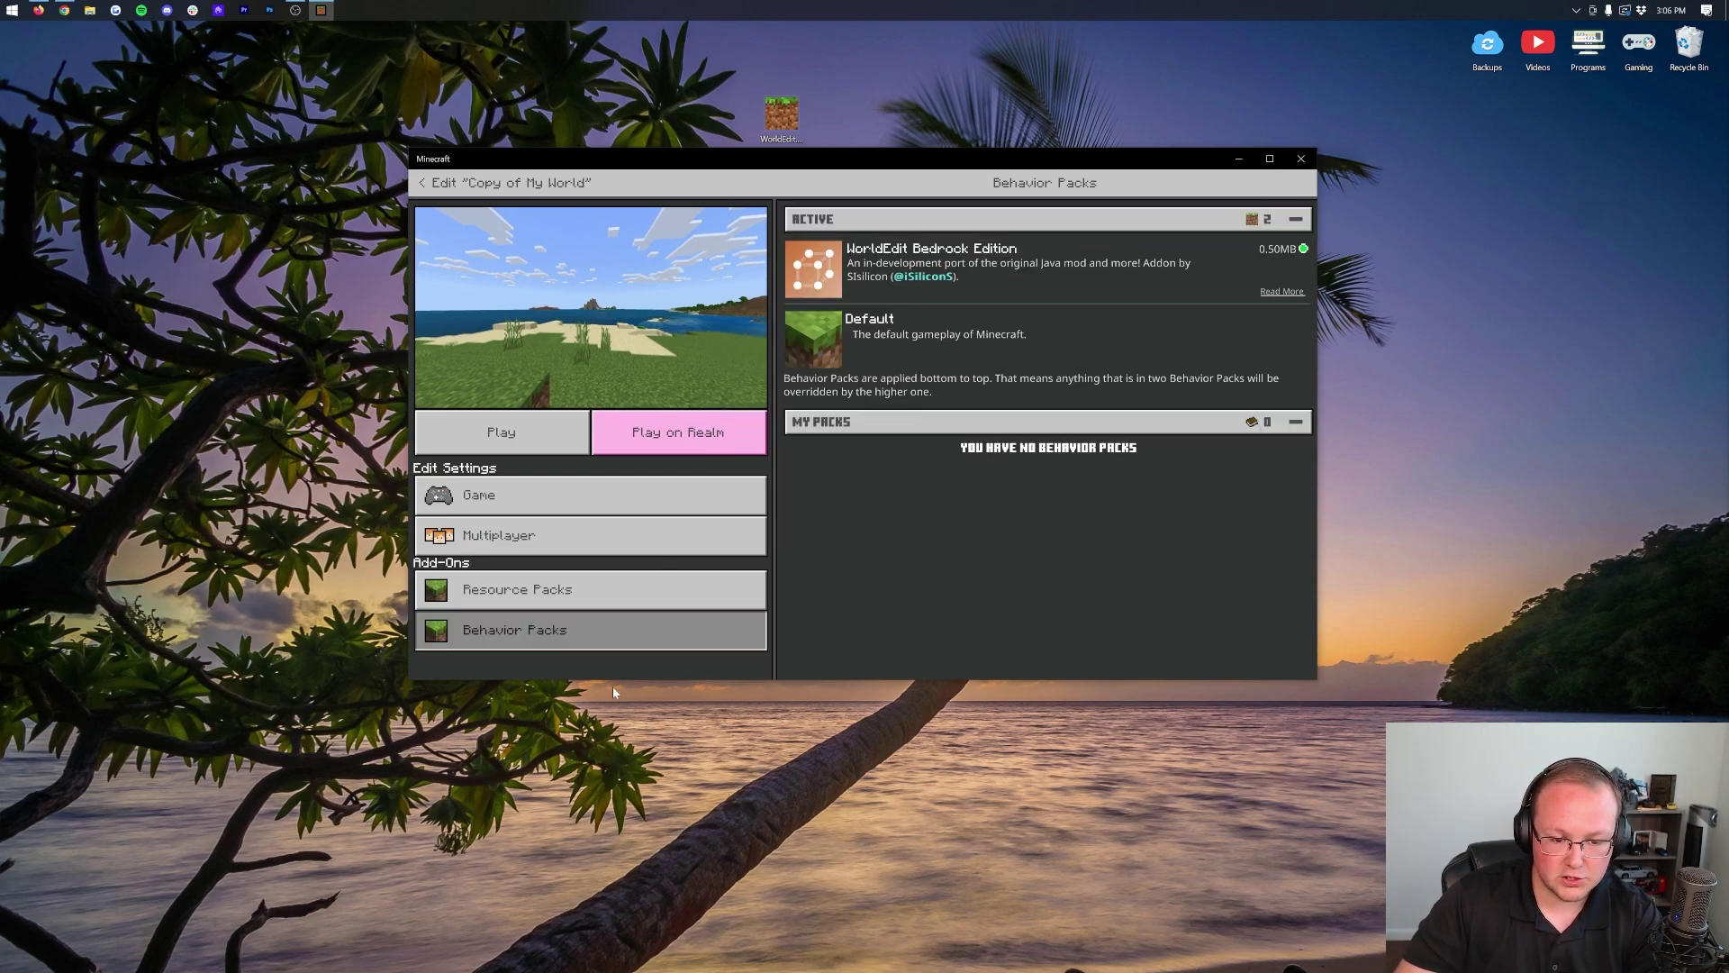
Step: Enable Spectator Mode, Custom biomes, Upcoming Creator Features, GameTest Framework and Molang Features experiments for Copy of My World, keeping cheats activated
left_click(544, 500)
scroll(975, 493, "down", 2)
scroll(971, 486, "down", 10)
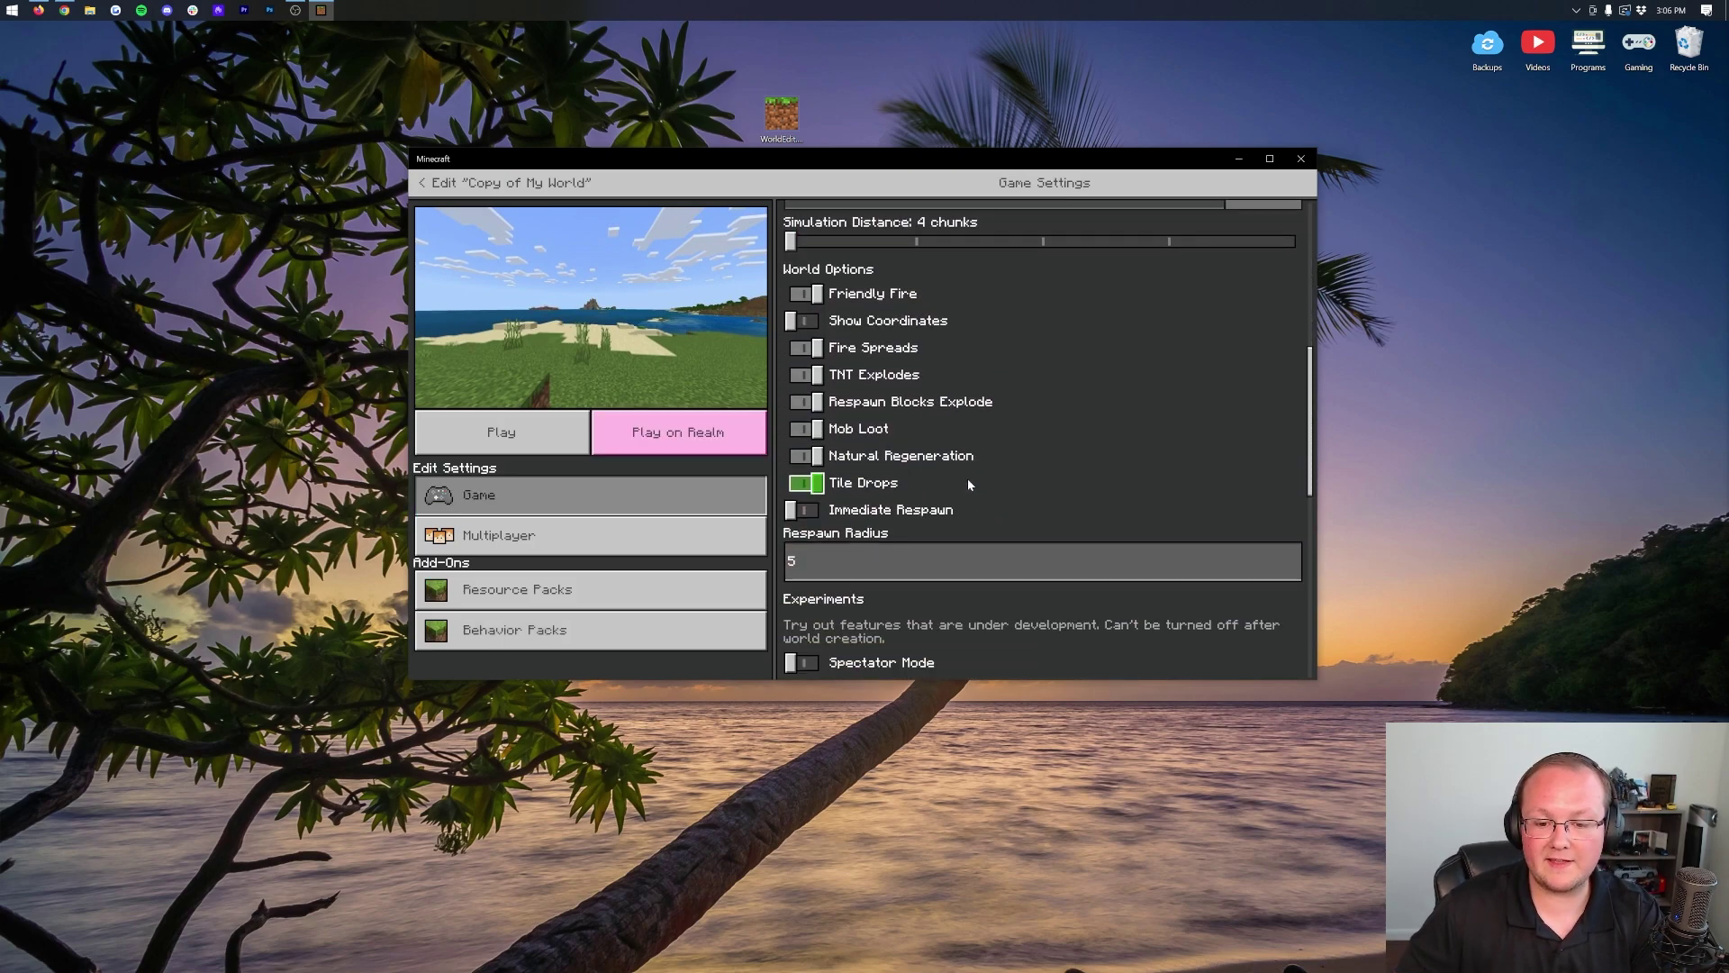
scroll(968, 482, "down", 4)
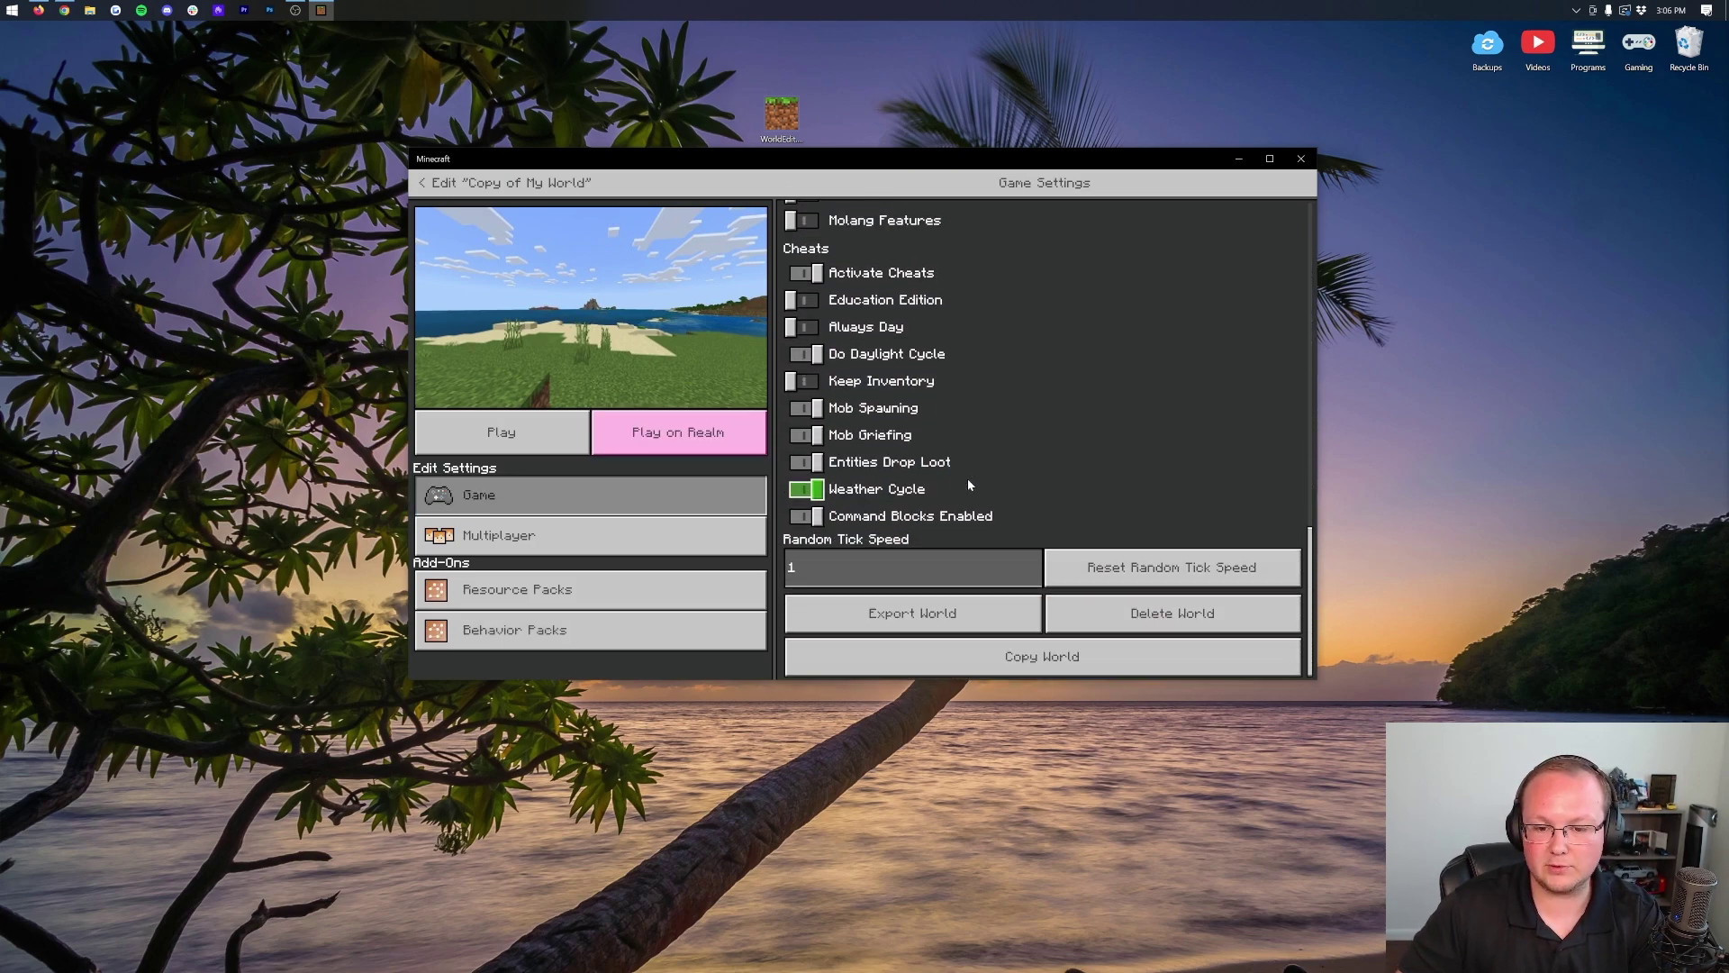
scroll(968, 482, "up", 5)
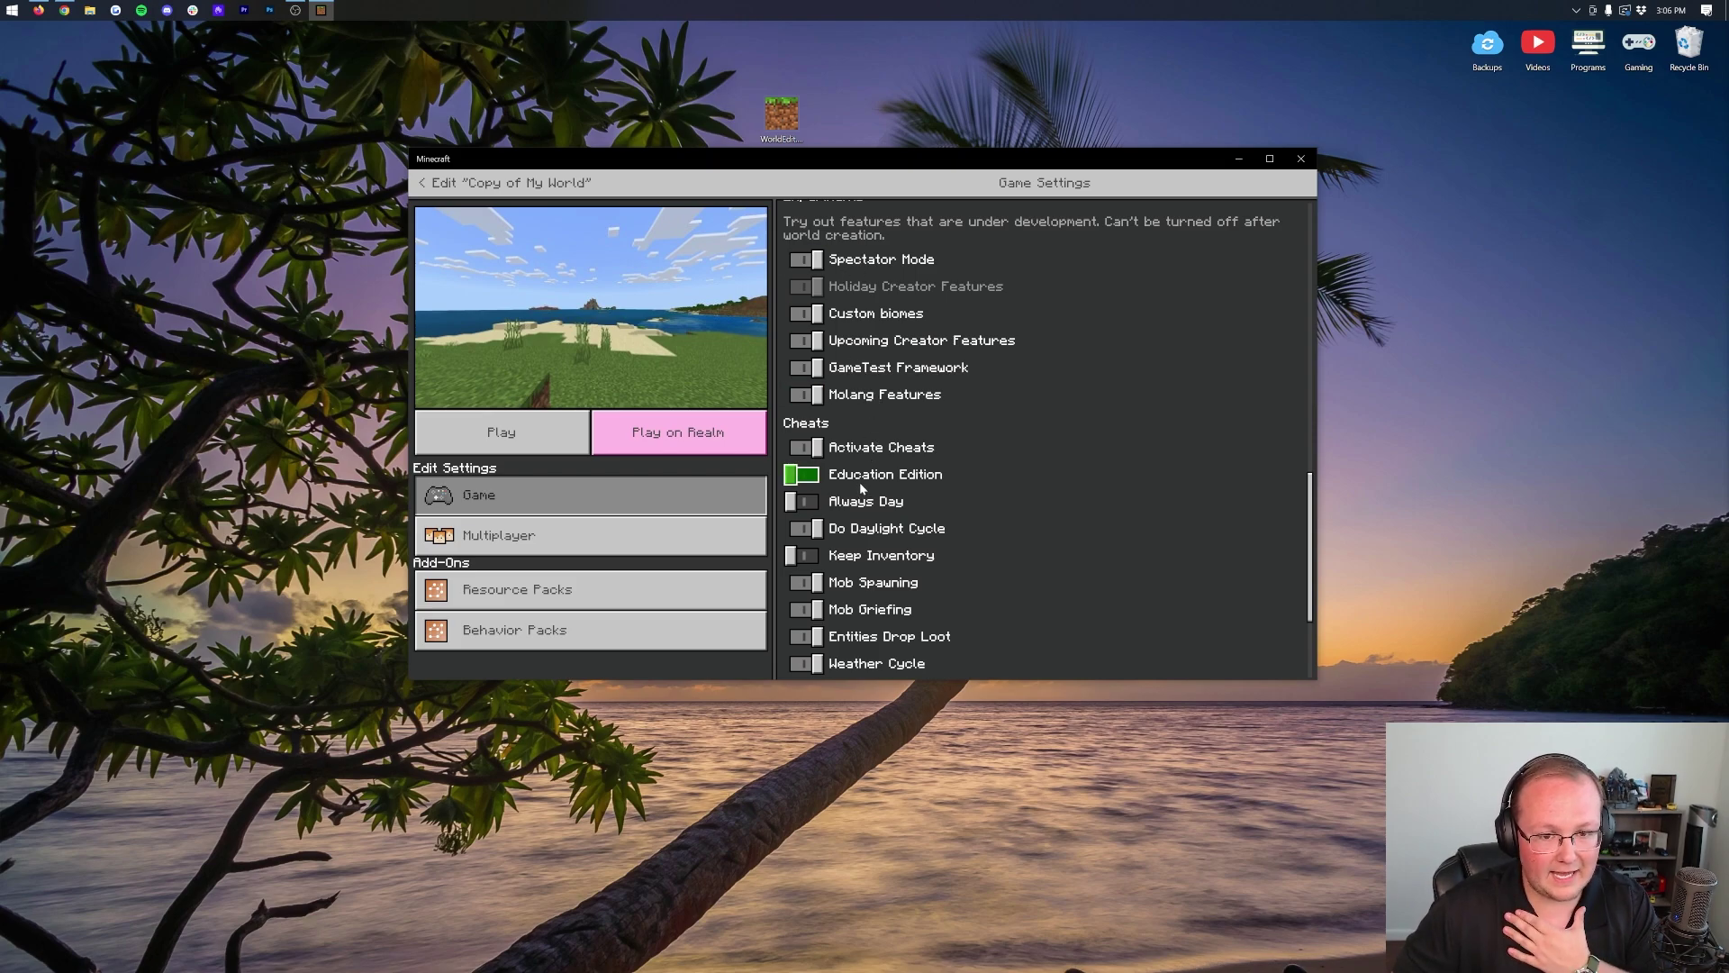
scroll(860, 484, "up", 2)
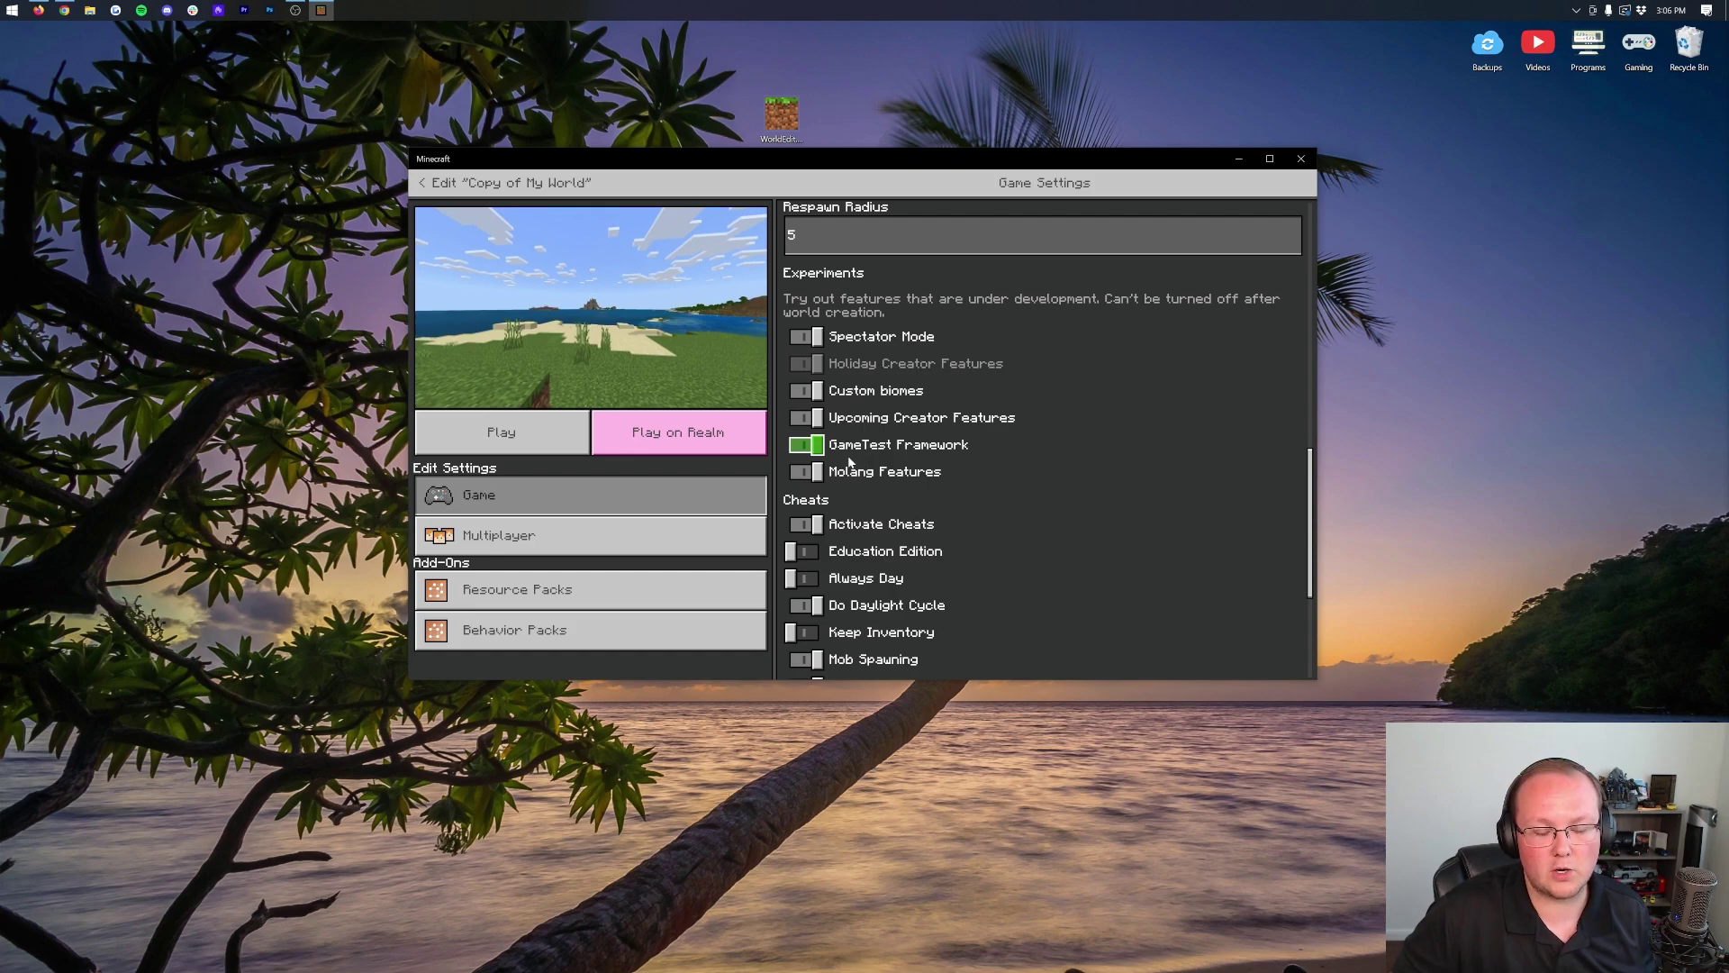
Step: Launch Copy of My World and try the command //wand in the chat
left_click(491, 434)
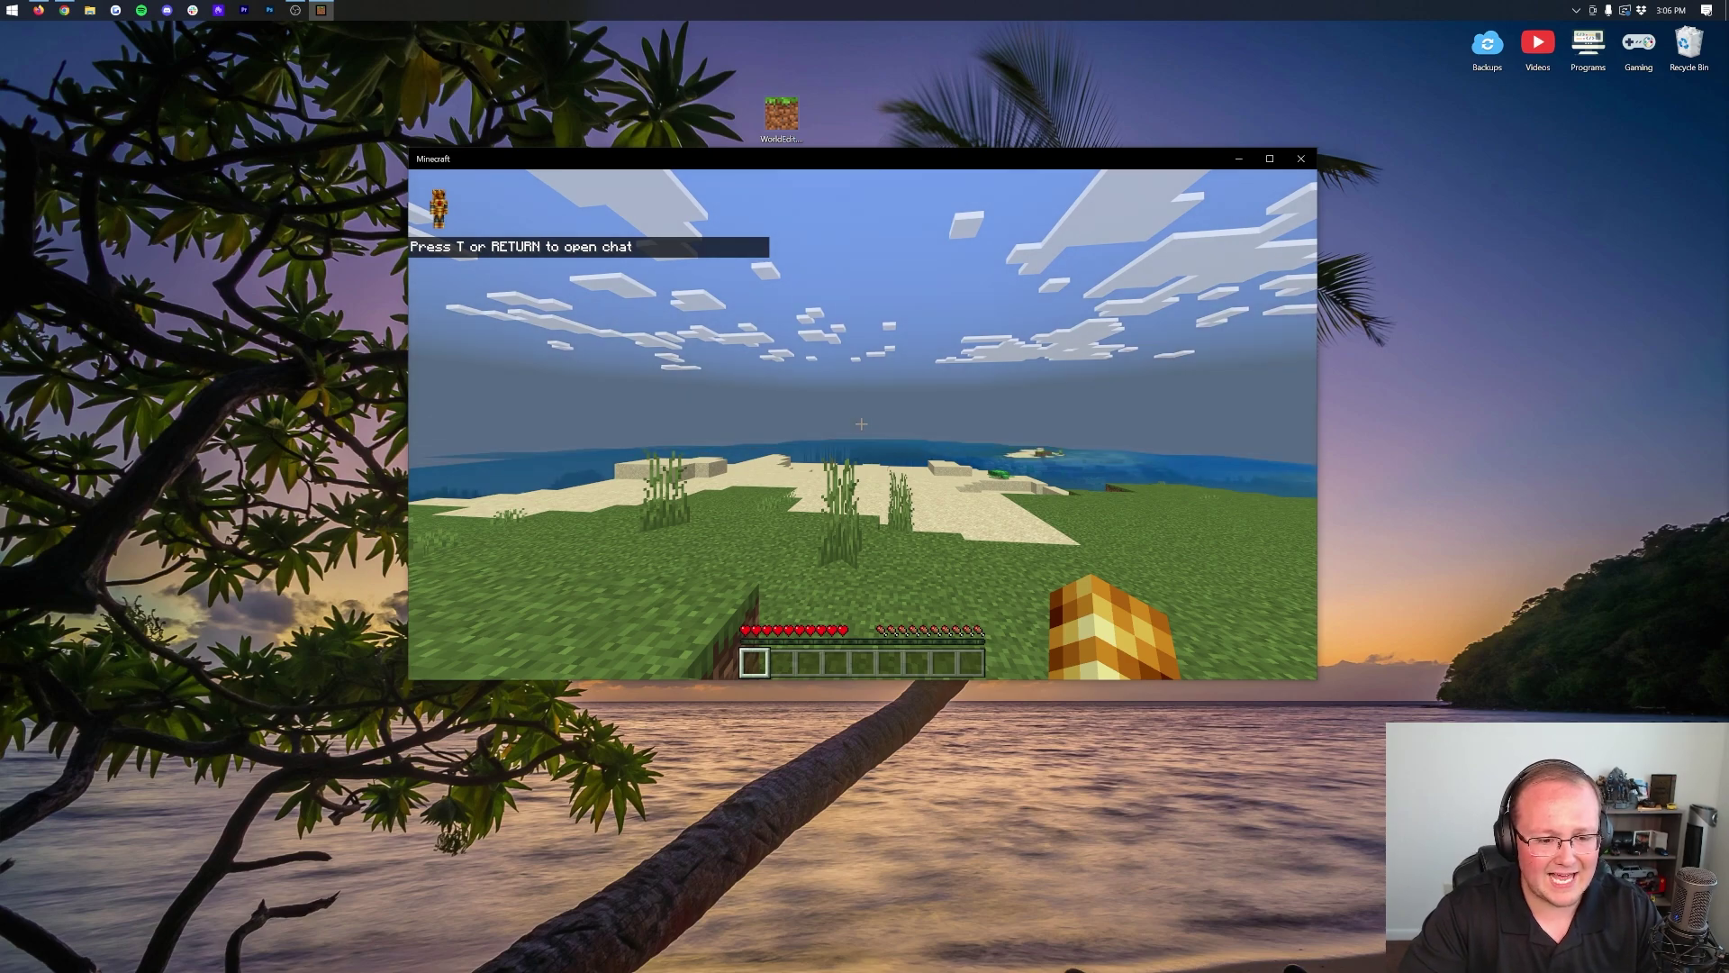
key("slash")
type("/wand")
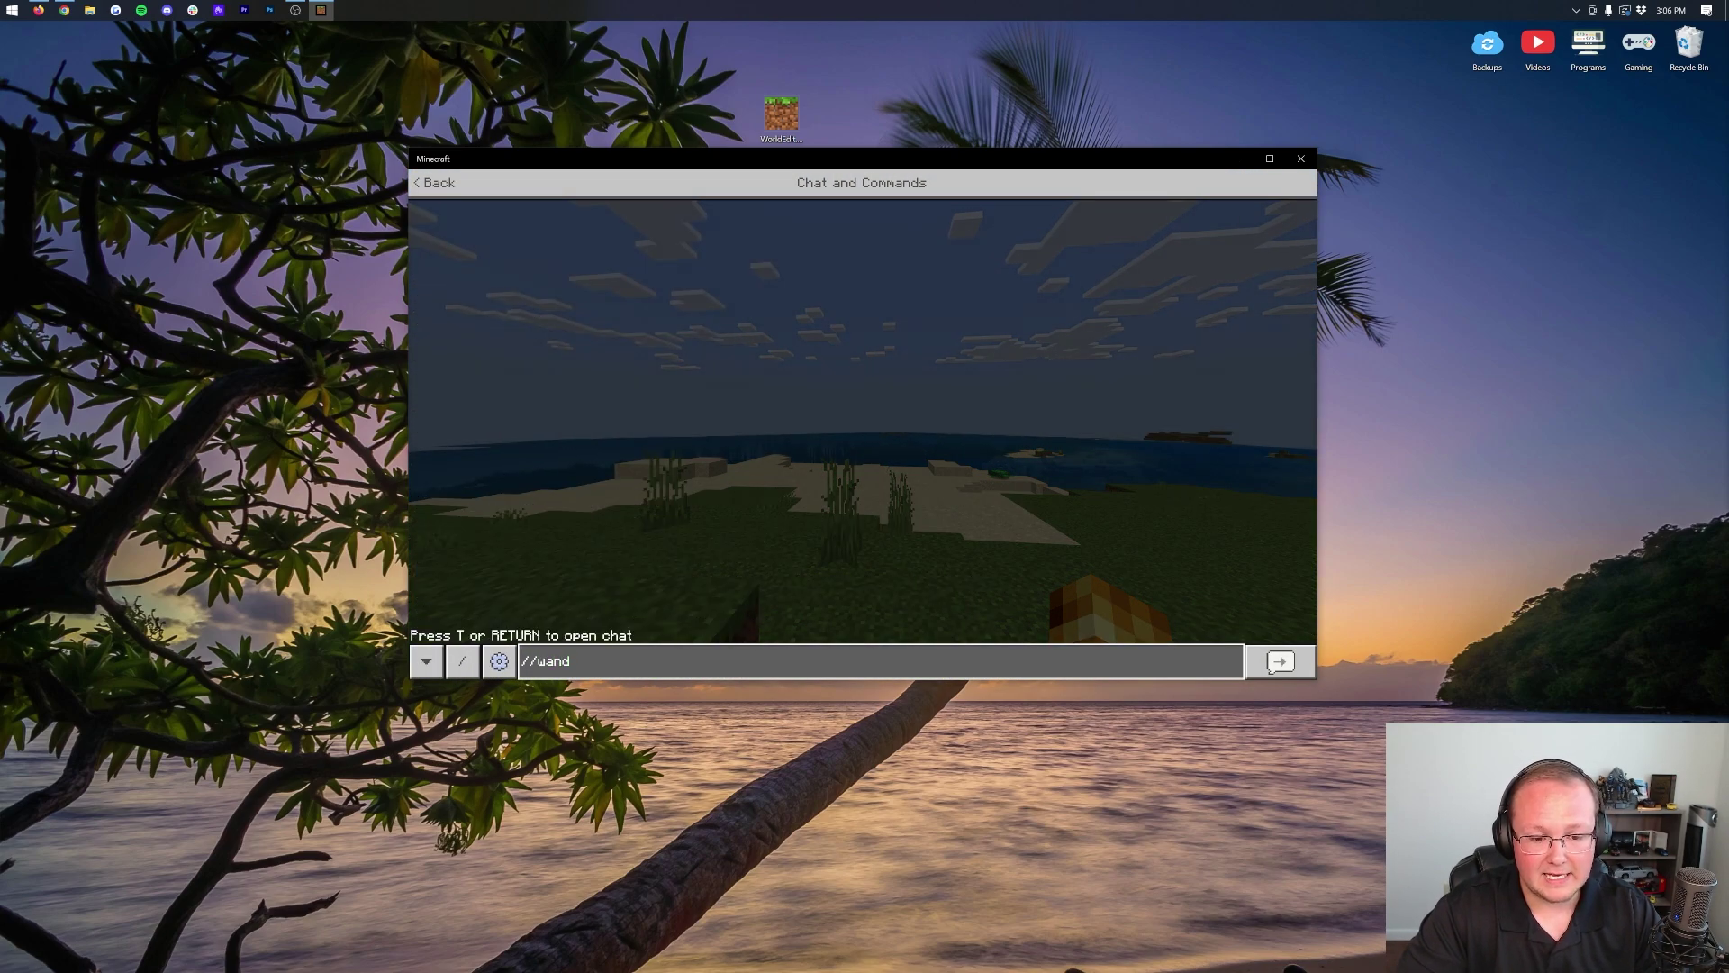
key("Return")
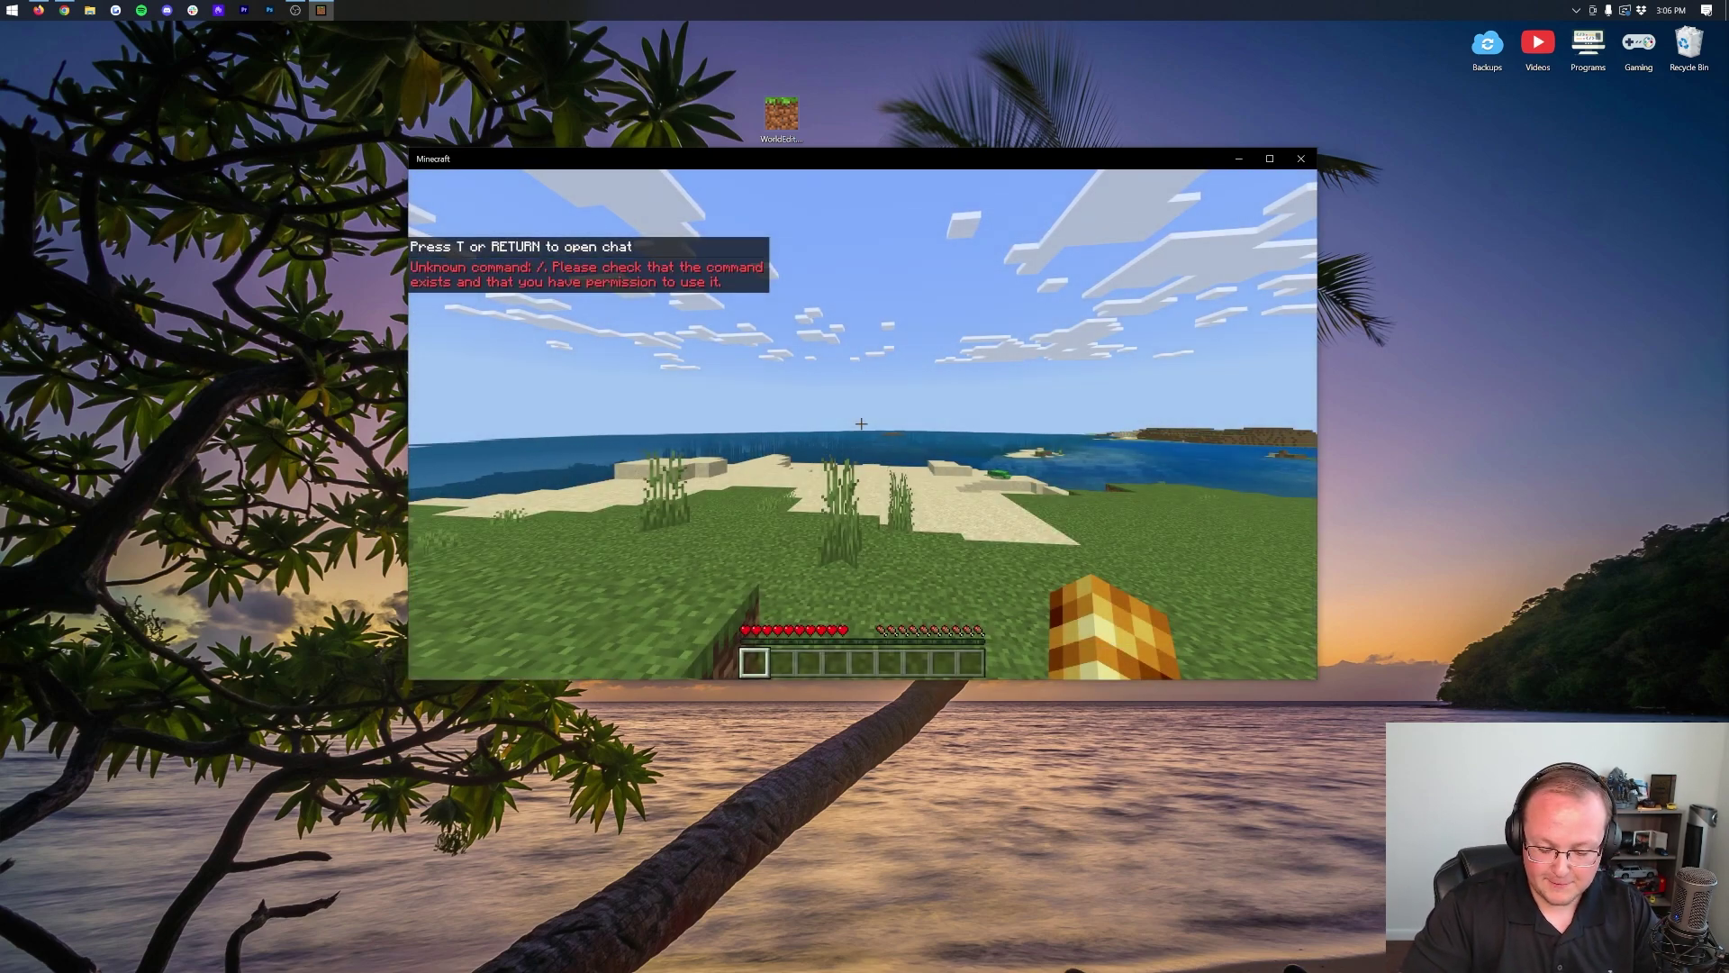
Step: Try the WorldEdit wand command once more from the chat, and return to the game
type("t")
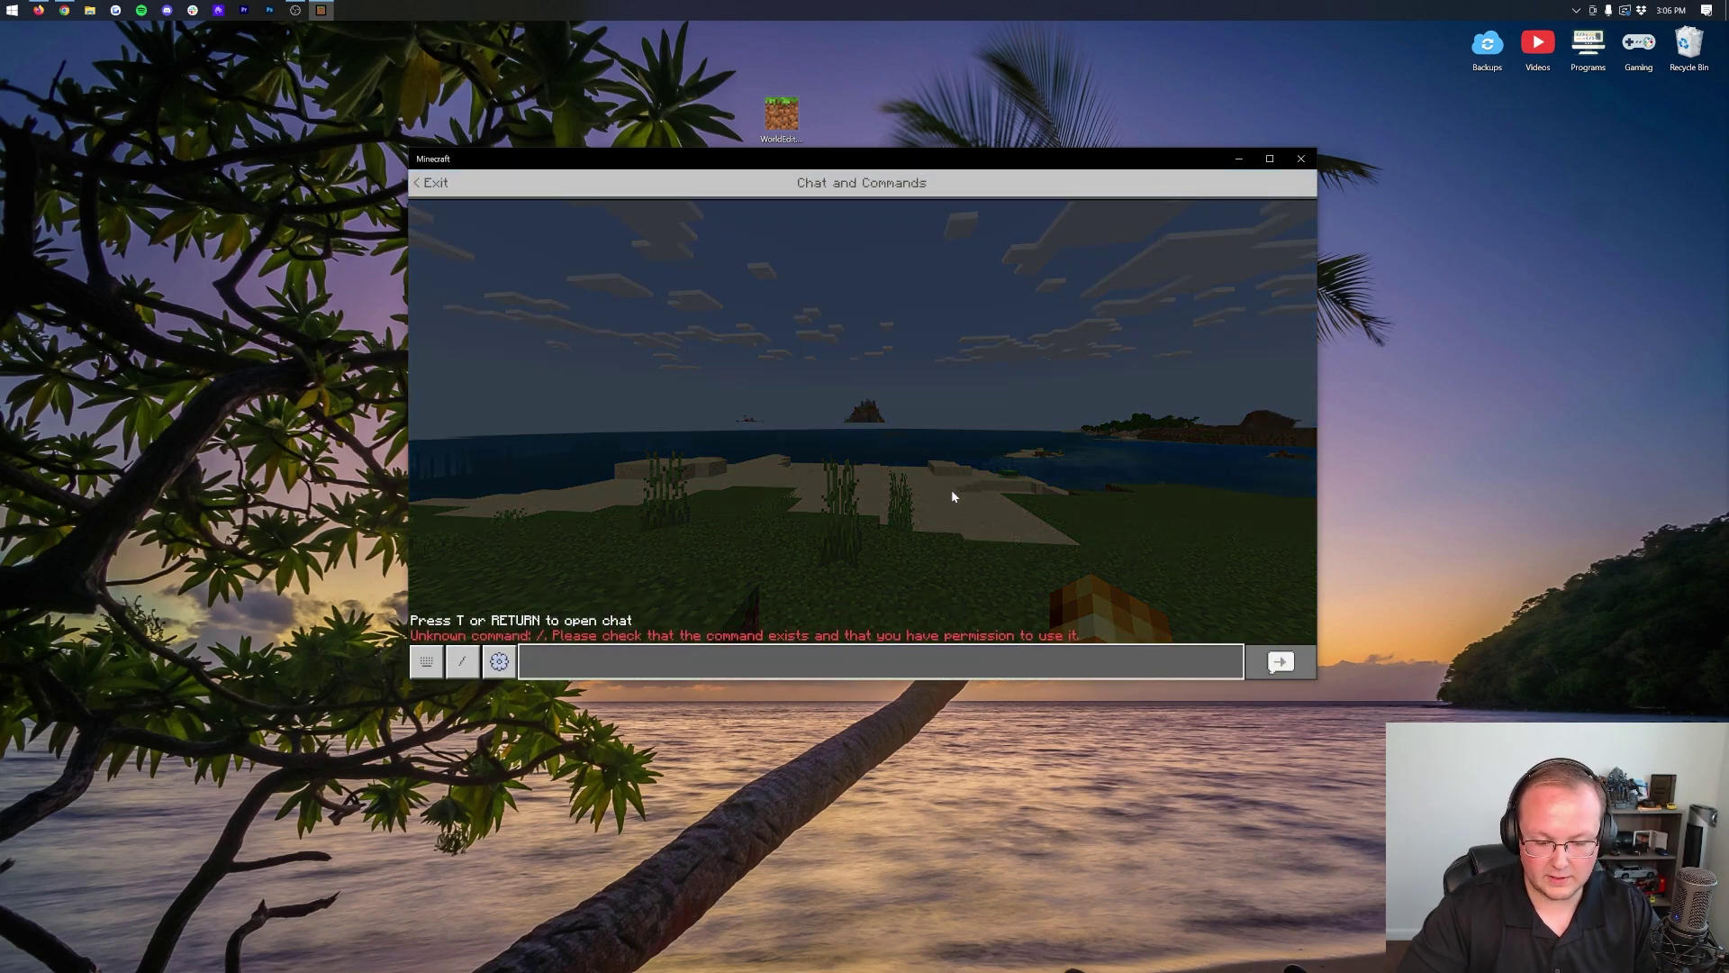
type("/wand")
key("Return")
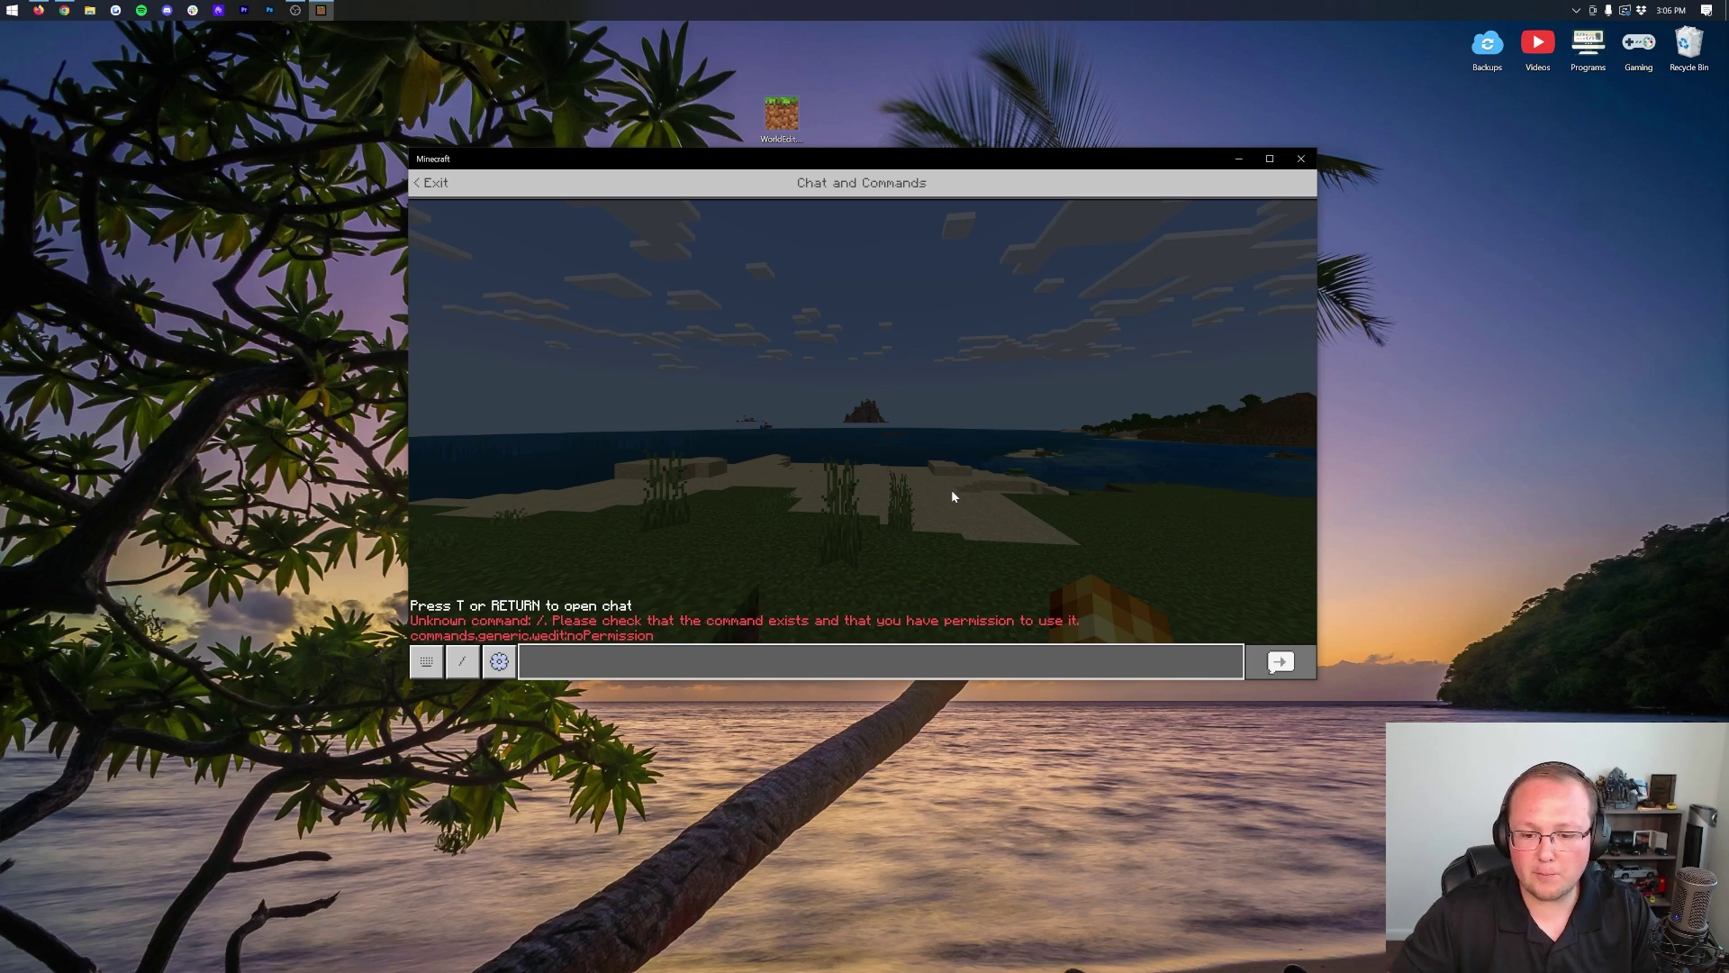
left_click(921, 510)
left_click(780, 491)
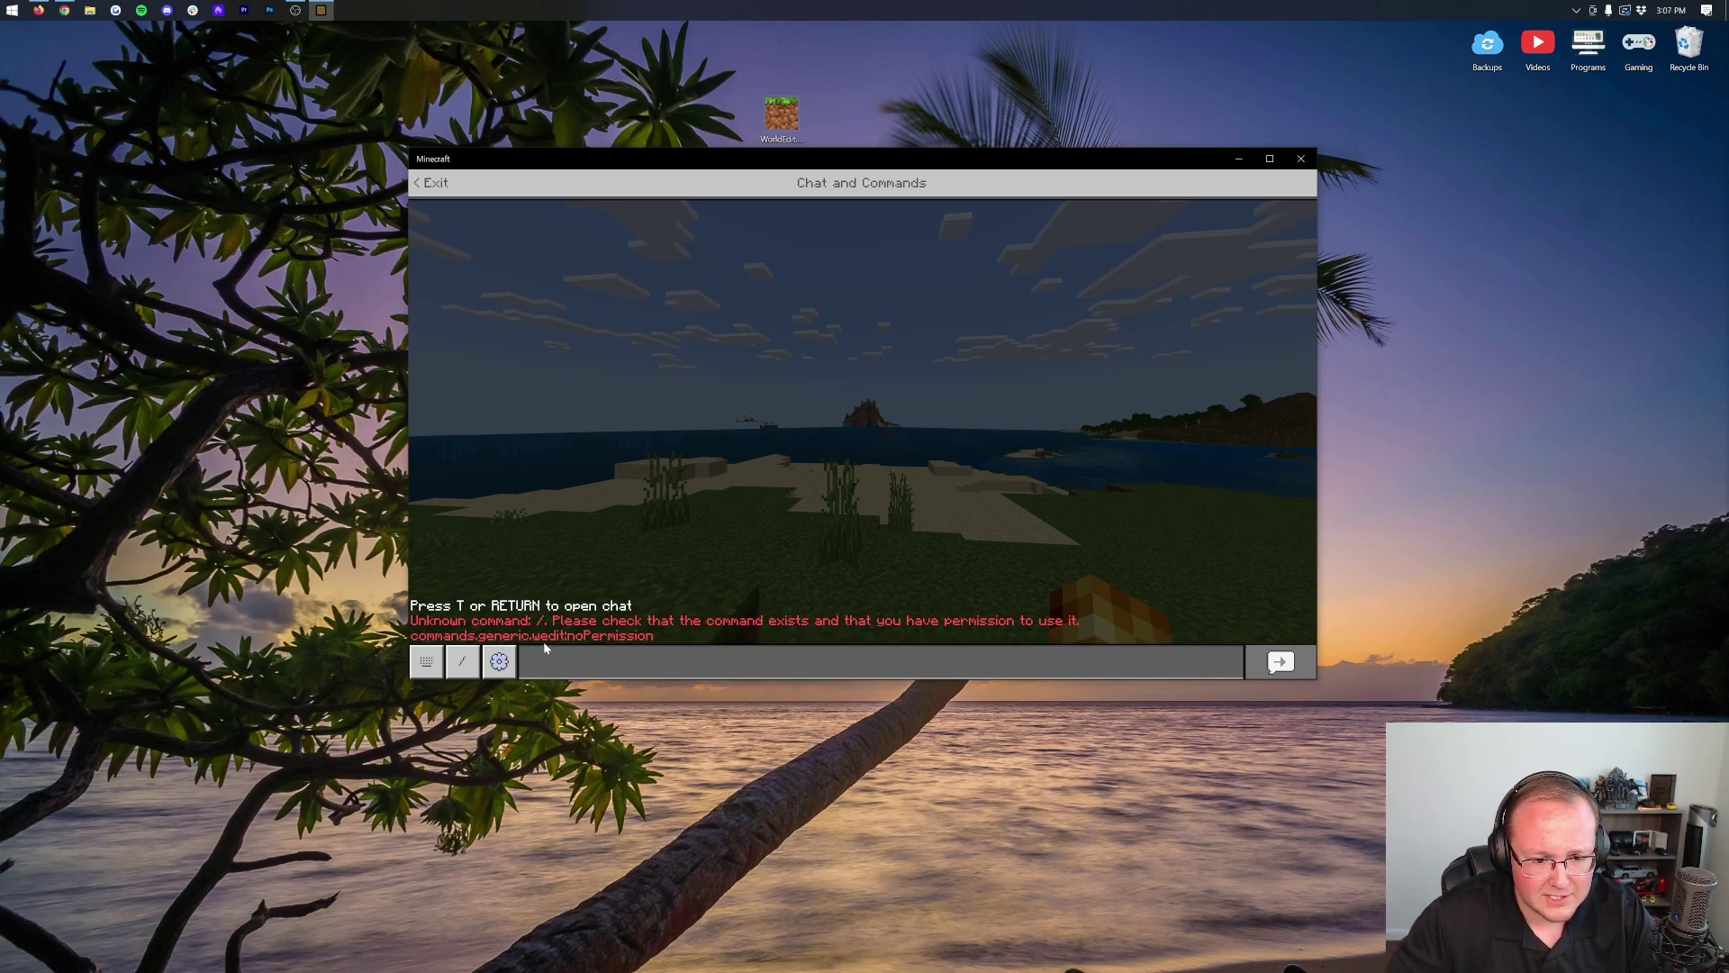
left_click(577, 650)
key("Escape")
key("Escape")
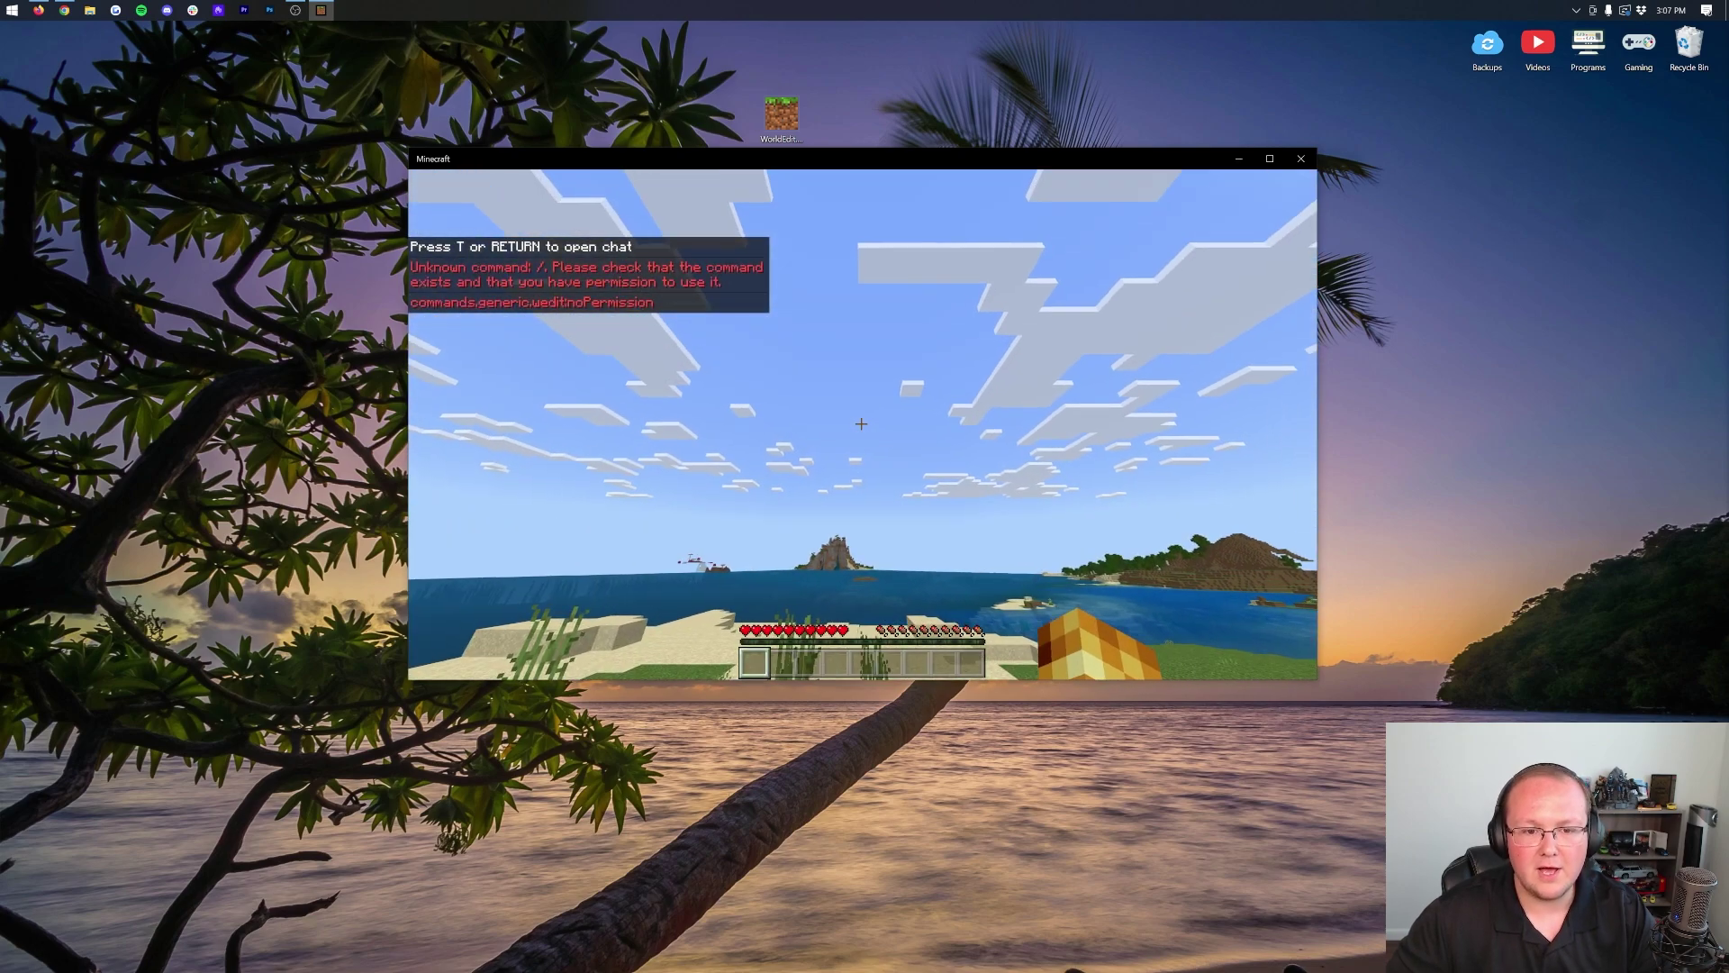
Step: Grant the player WorldEdit permission by running /tag @s add worldedit in the chat
key("Escape")
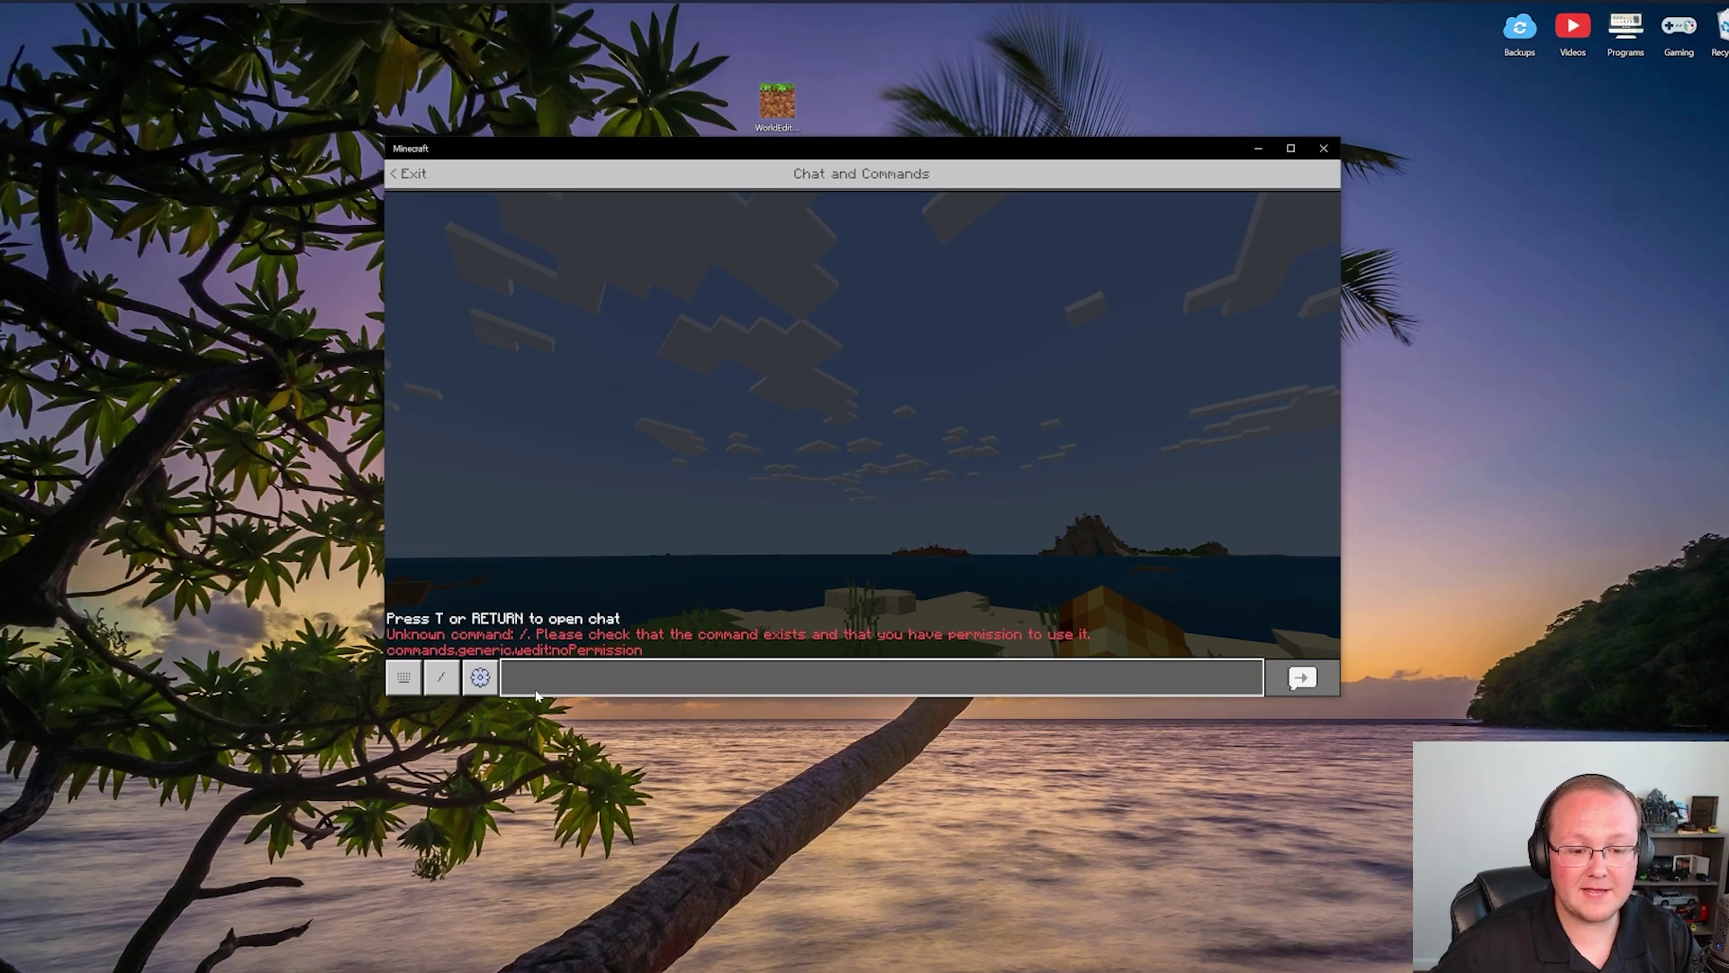
left_click(561, 660)
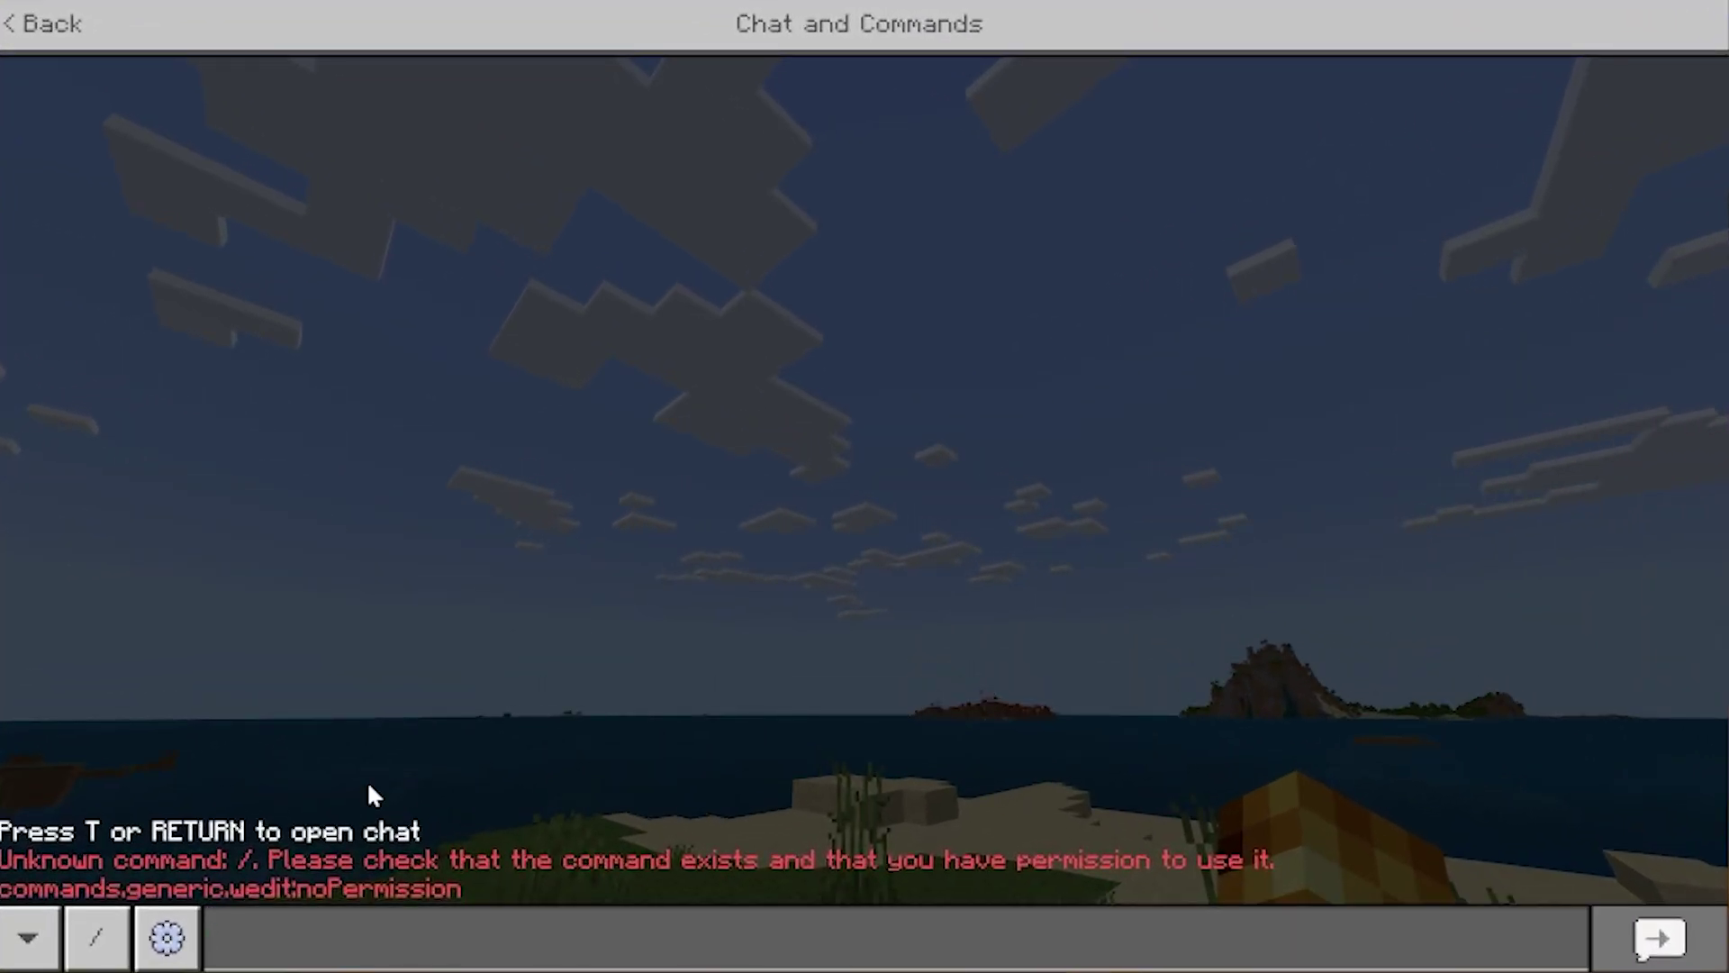
type("/tag @s add worldedit")
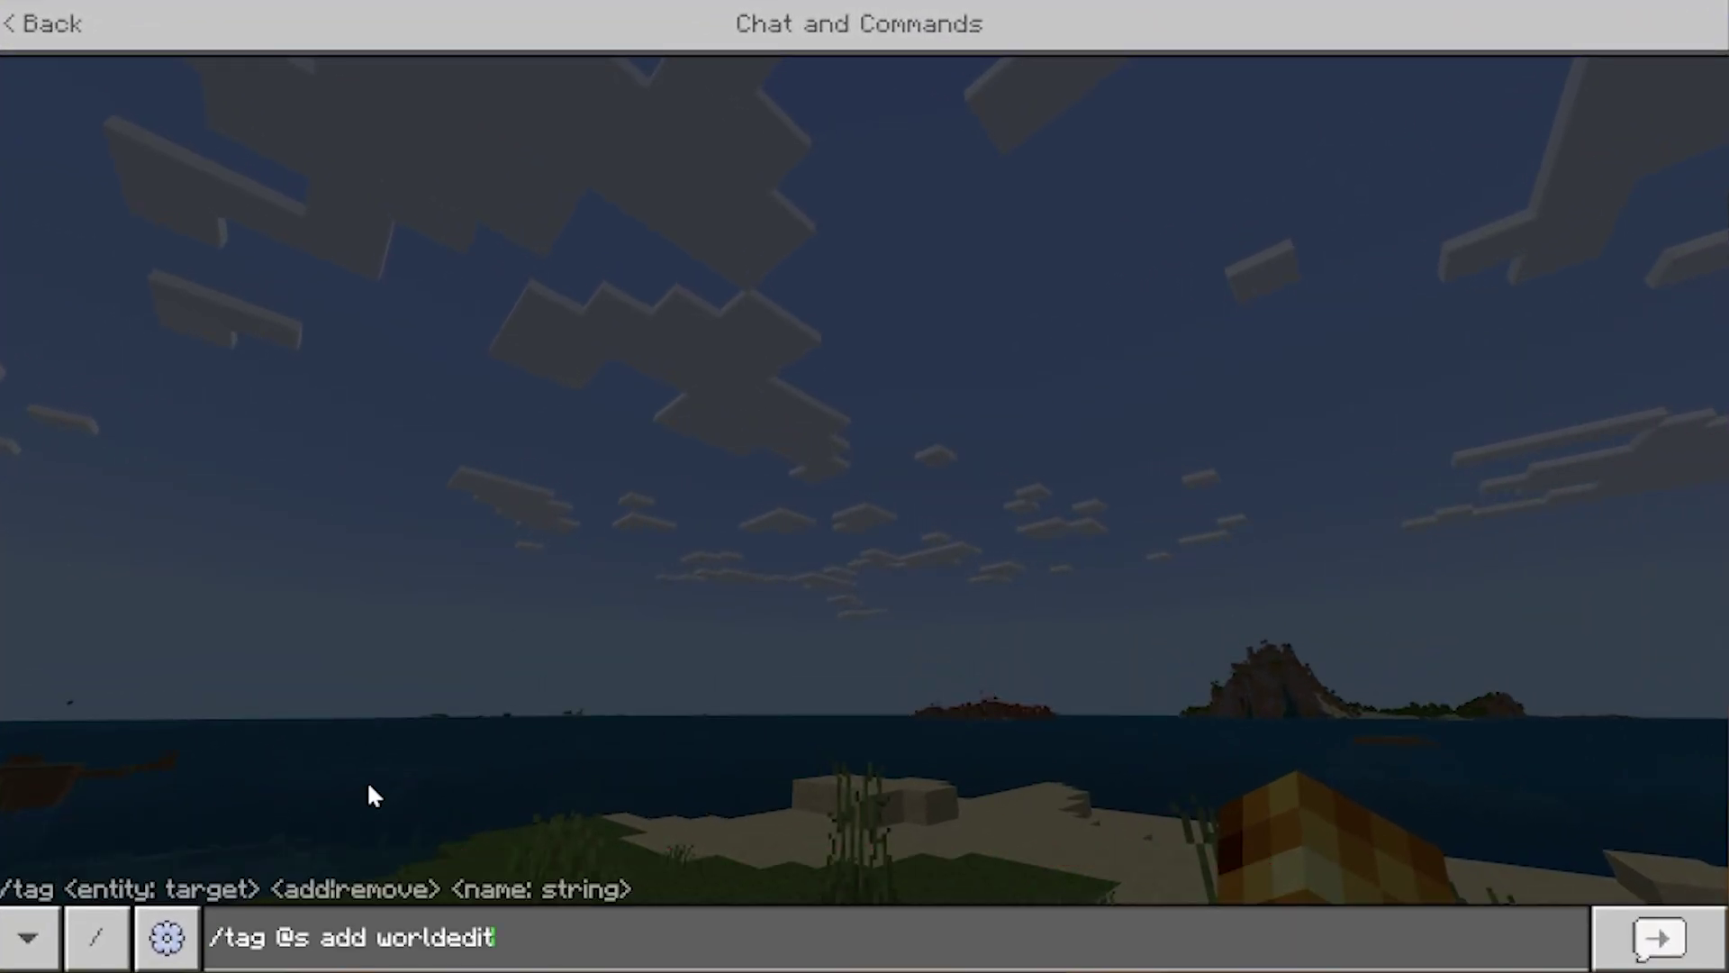
left_click(289, 929)
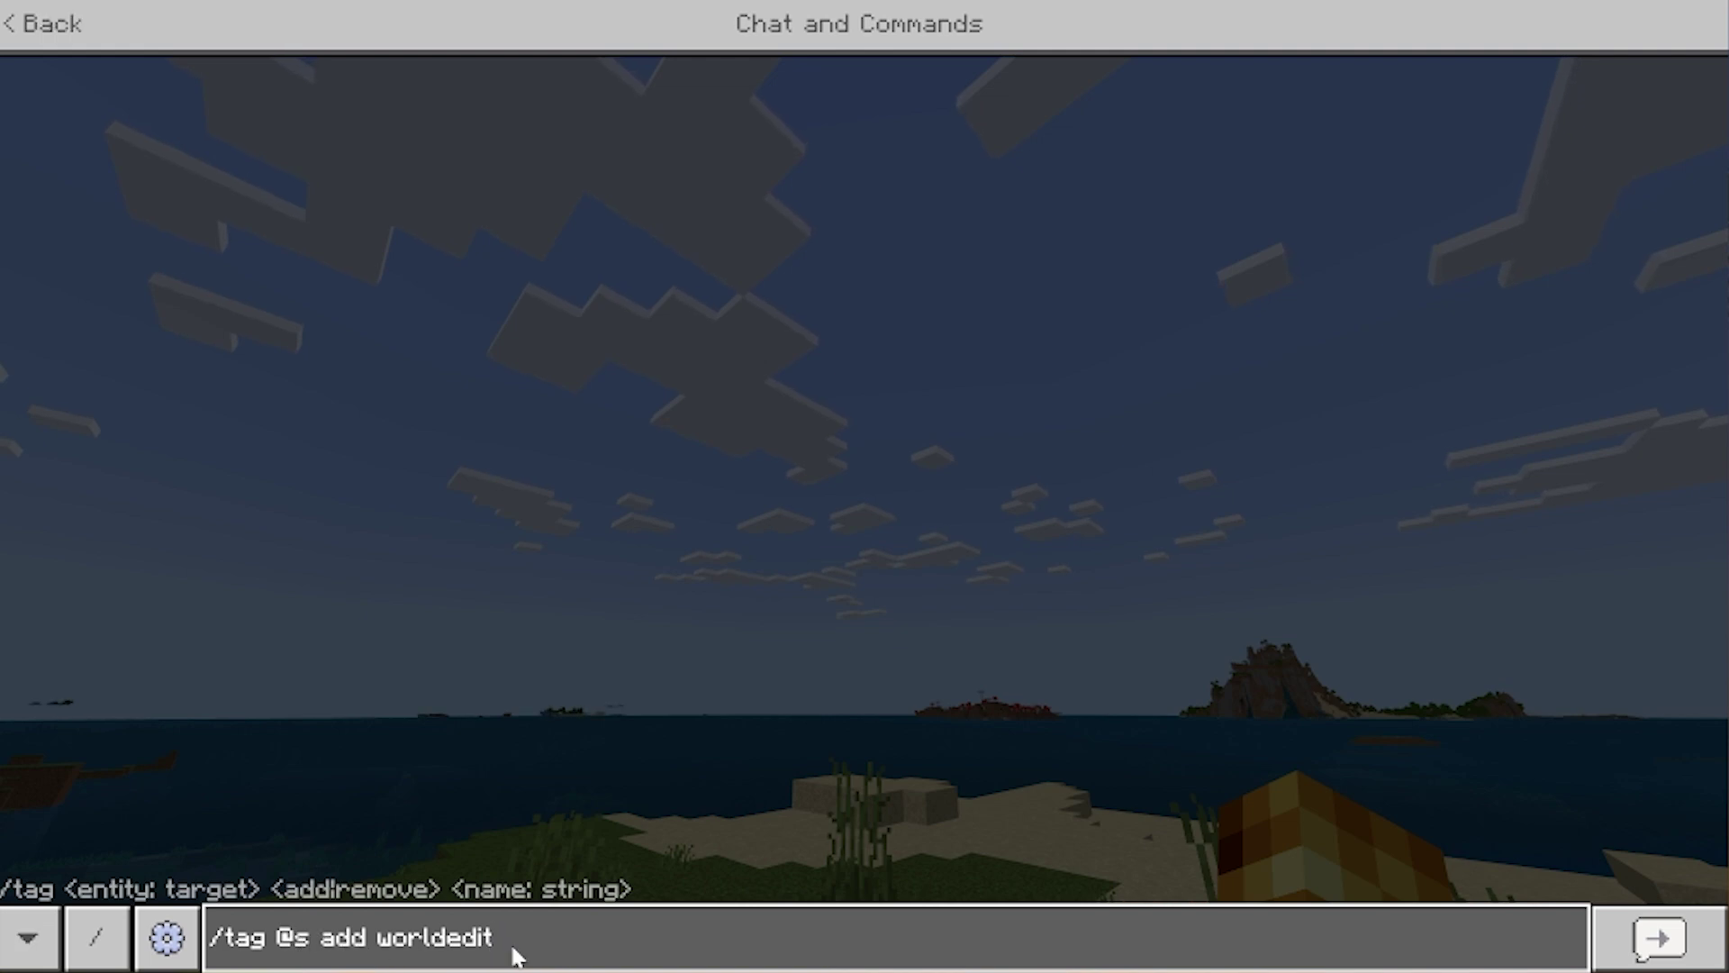
left_click(354, 944)
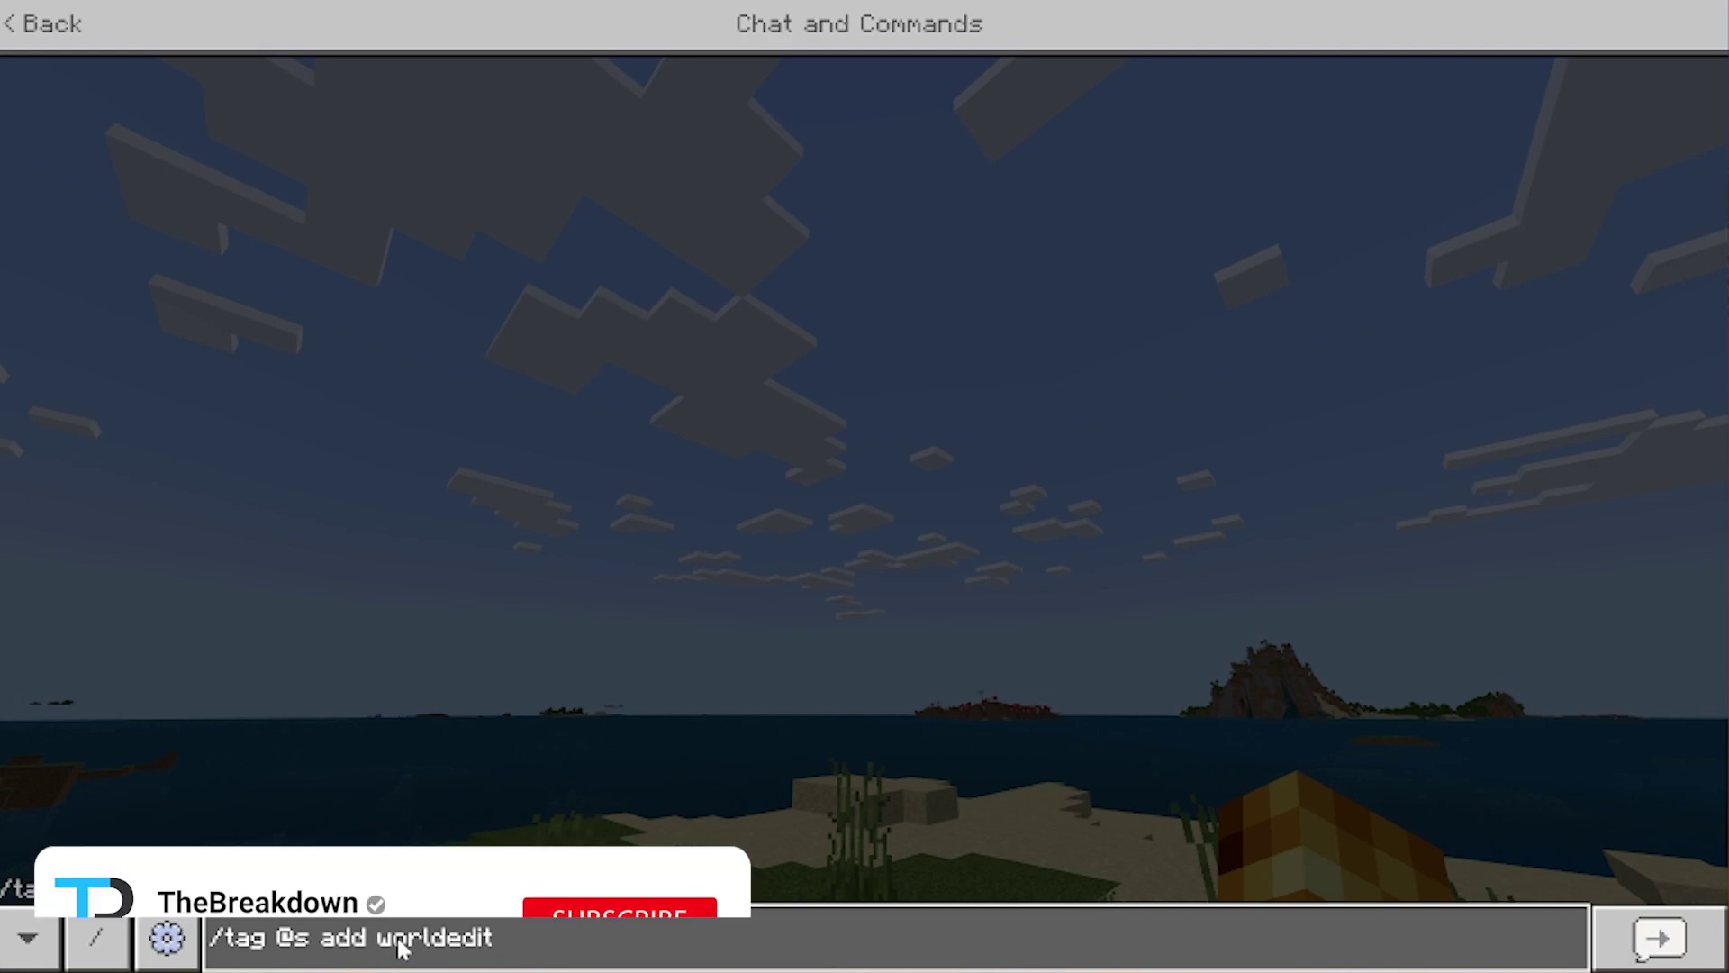
key("Return")
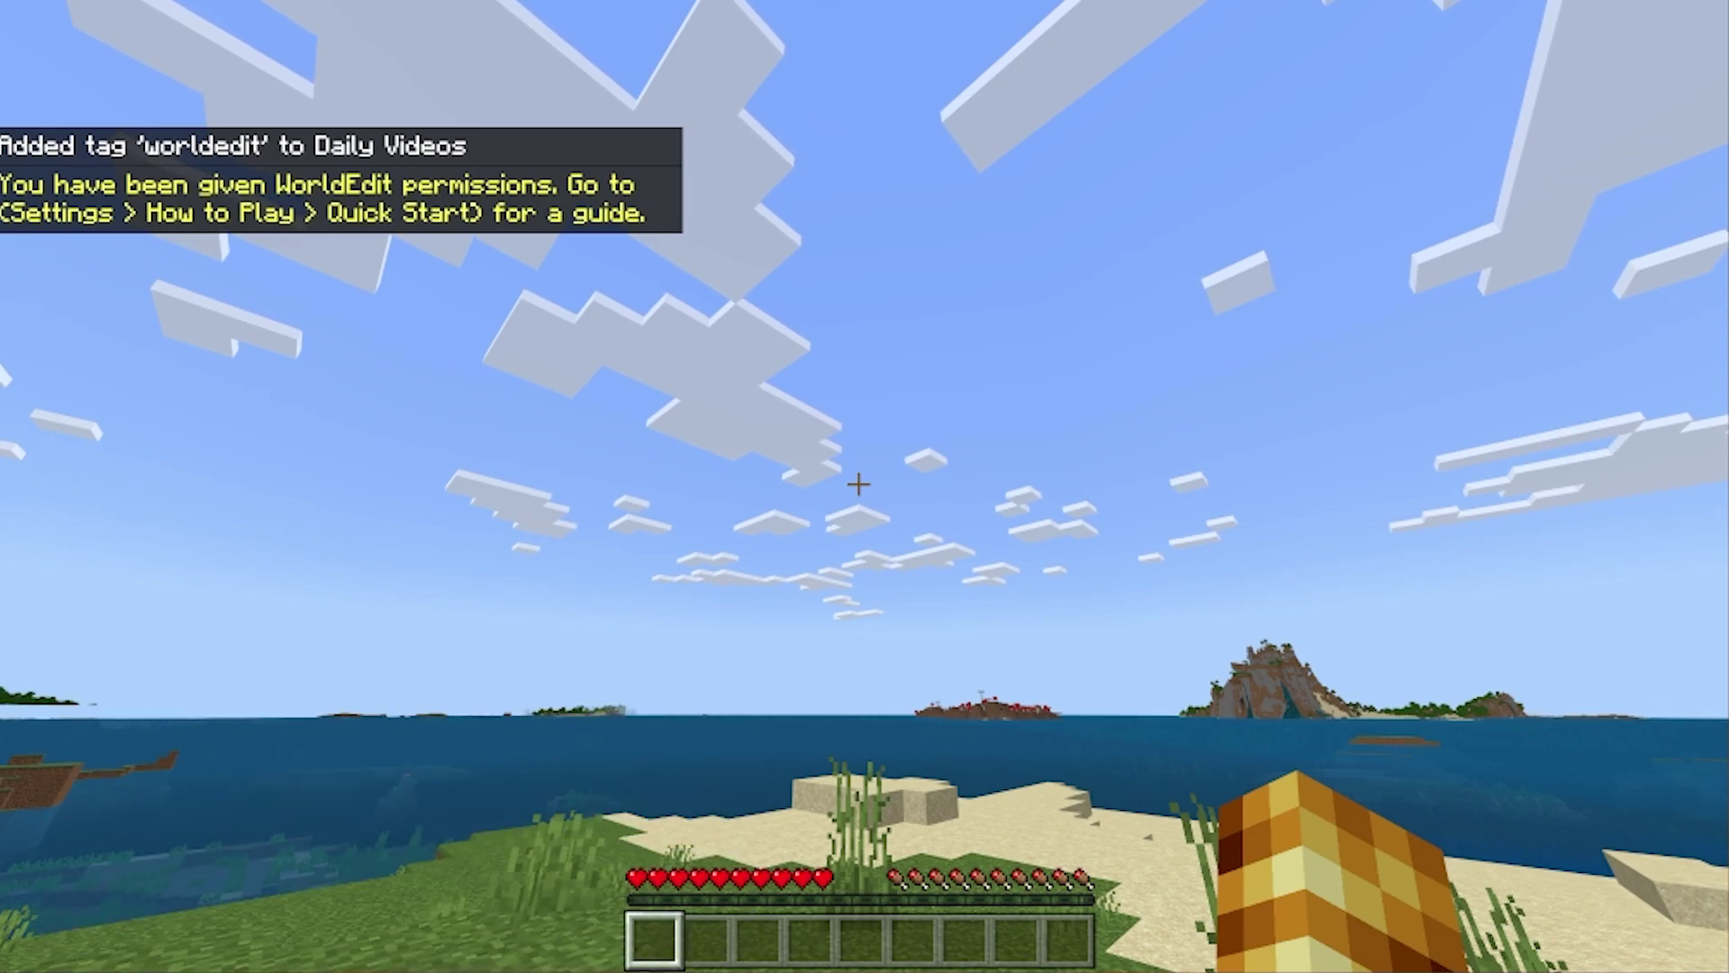
Step: Get the WorldEdit wand through the chat and mark a region across the grass and sand, with its second position at (172, 68, 175)
key("t")
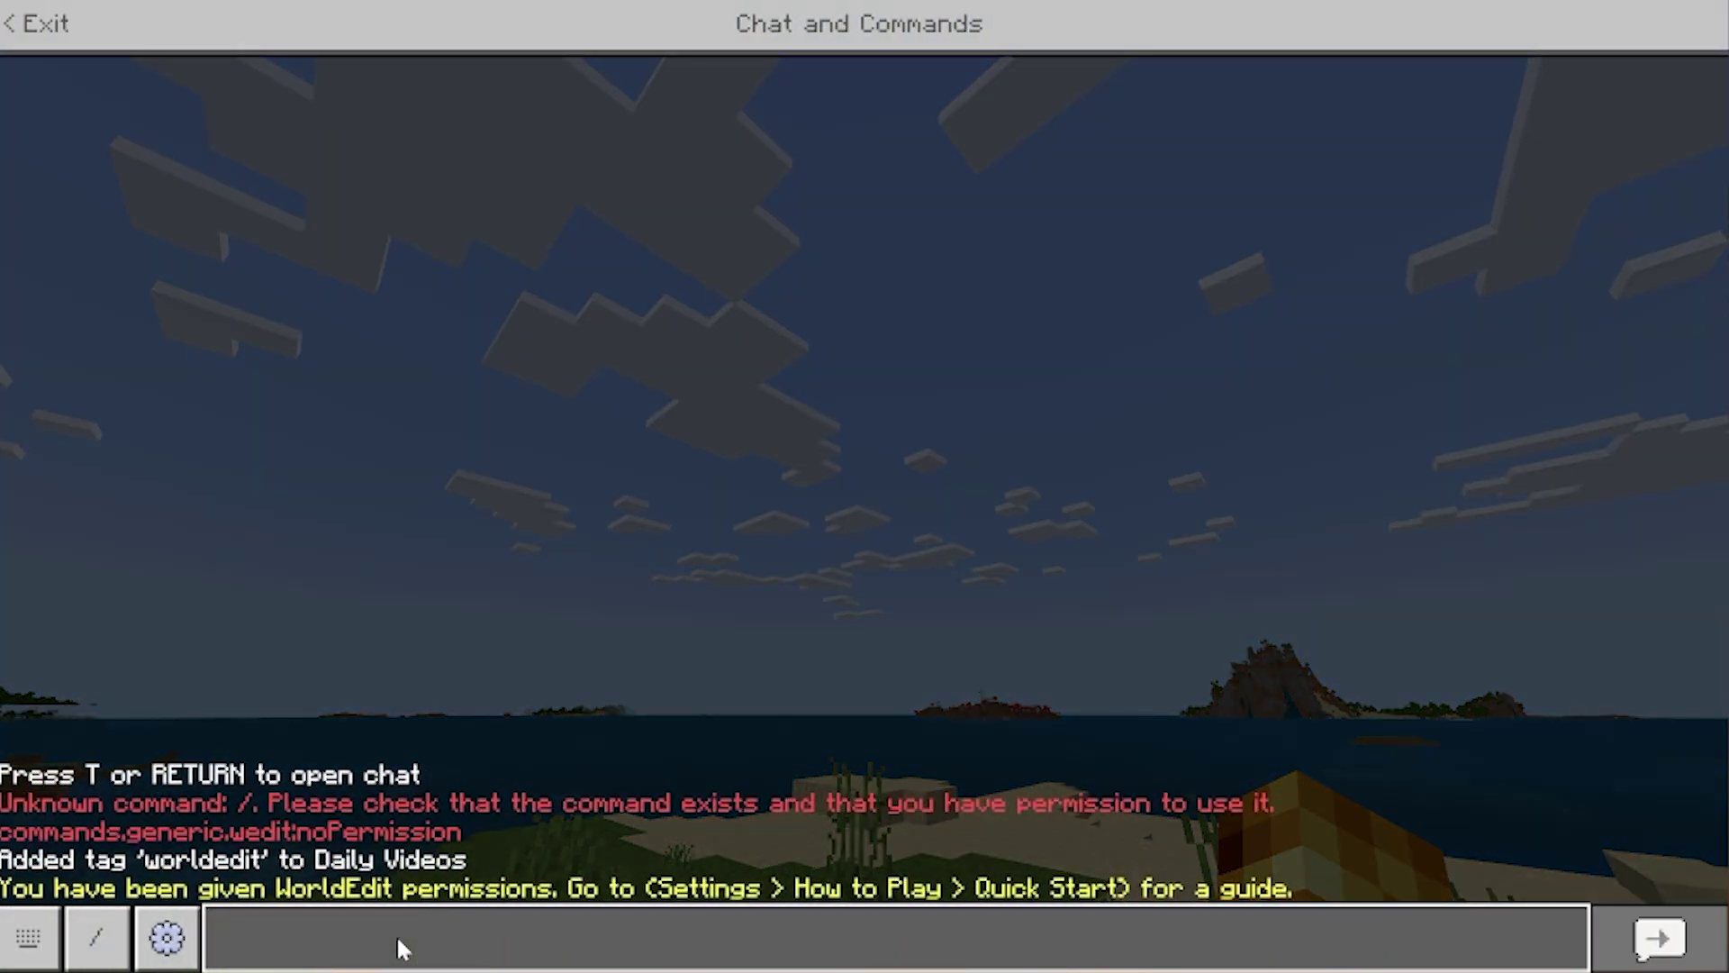
key("Escape")
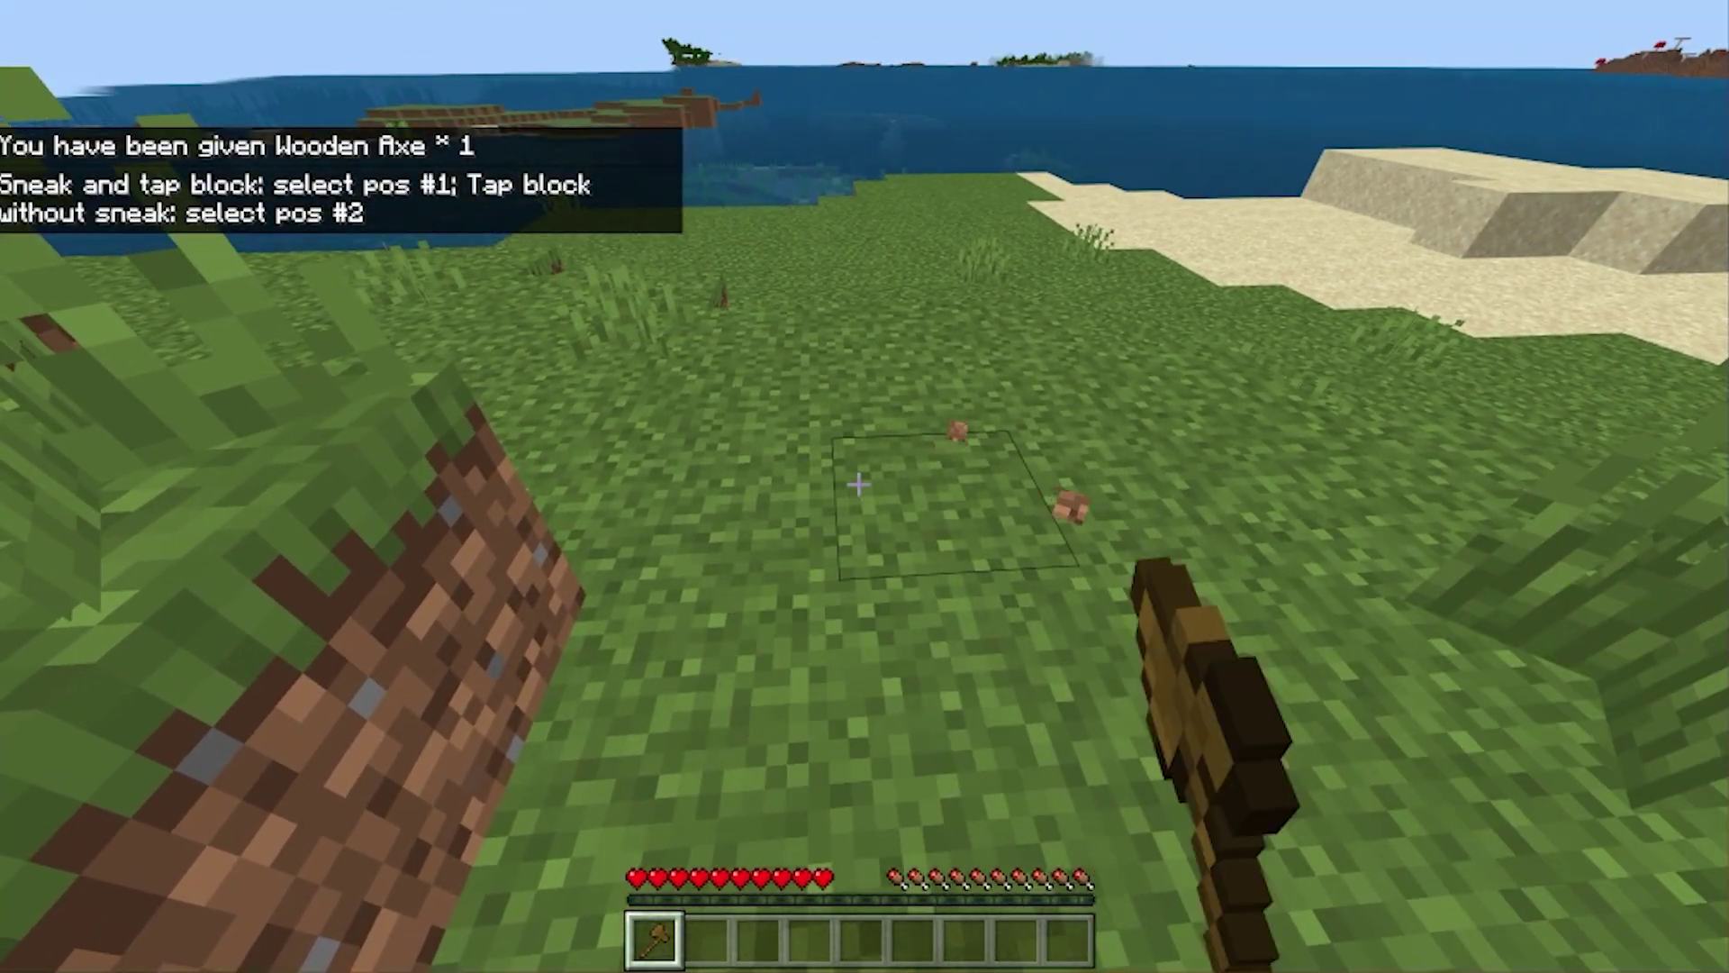
key("w")
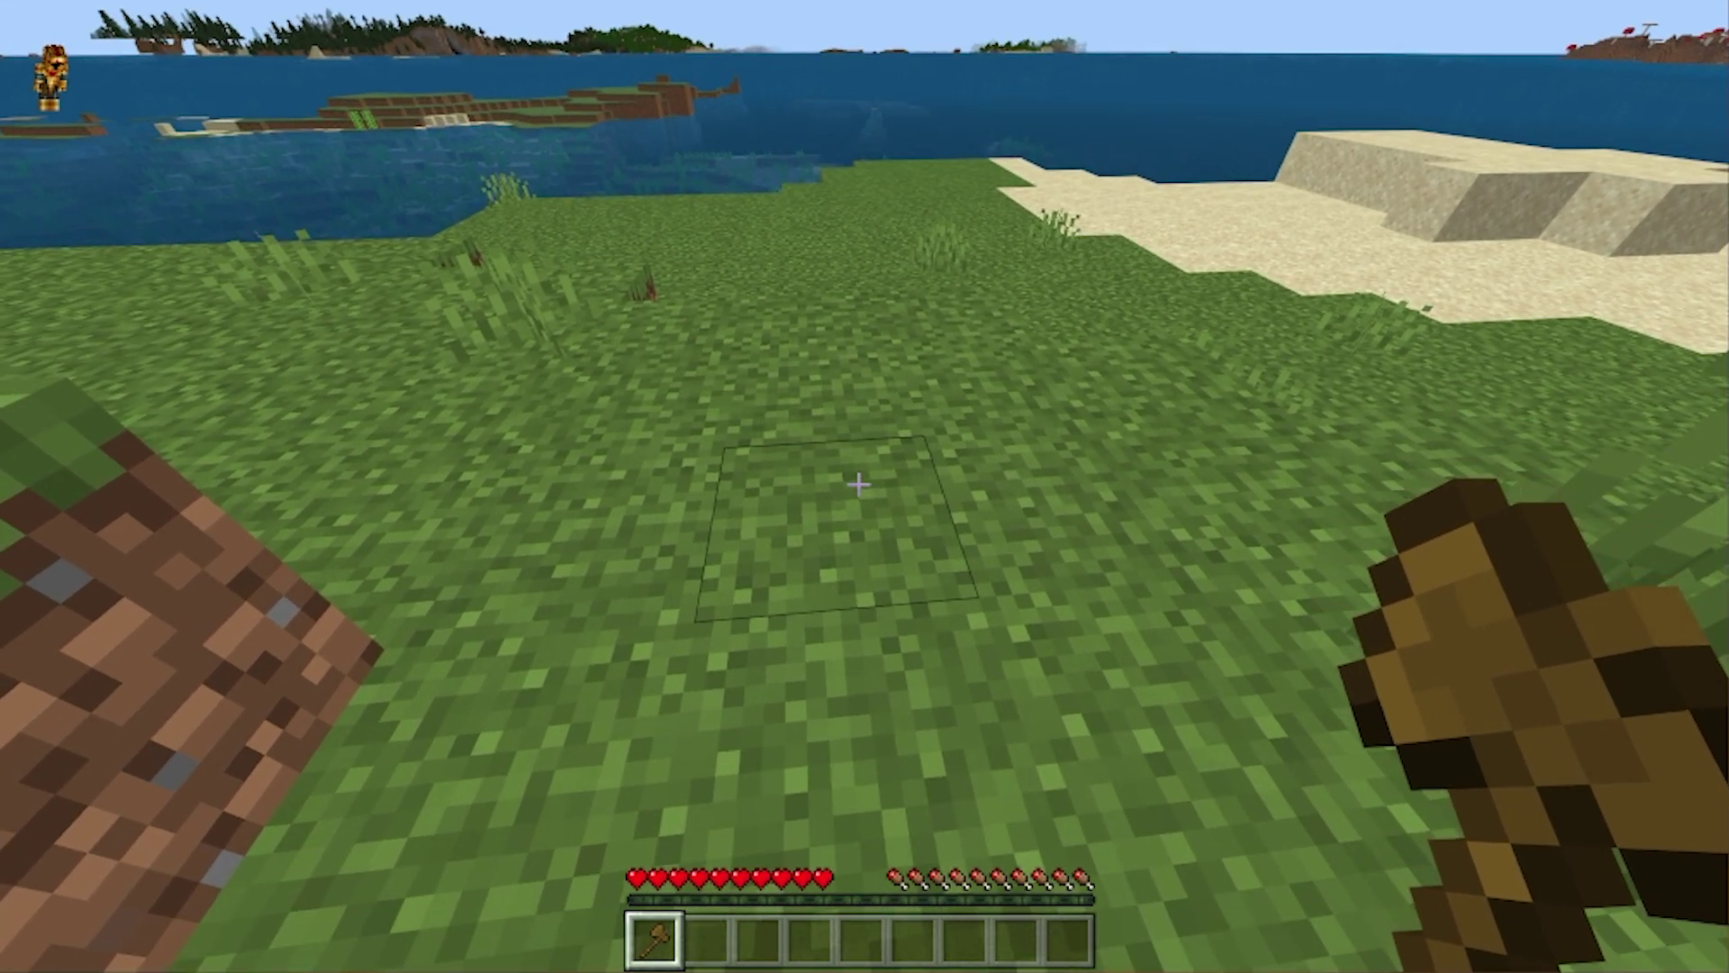
left_click(858, 484)
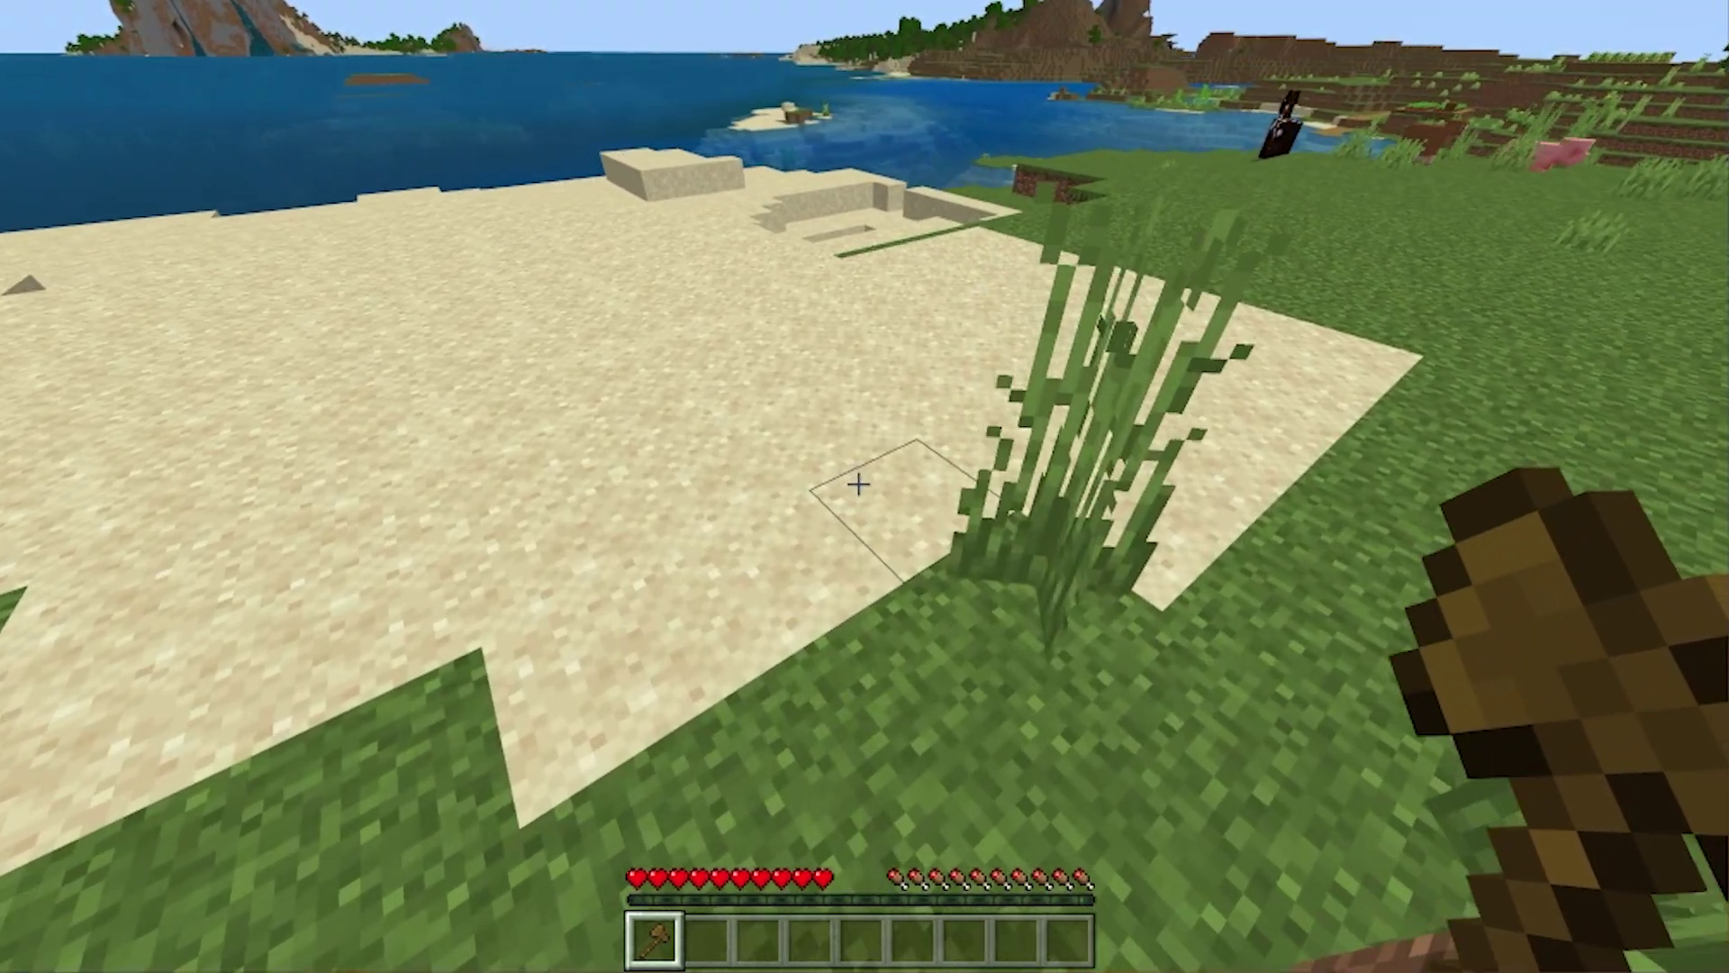
right_click(859, 484)
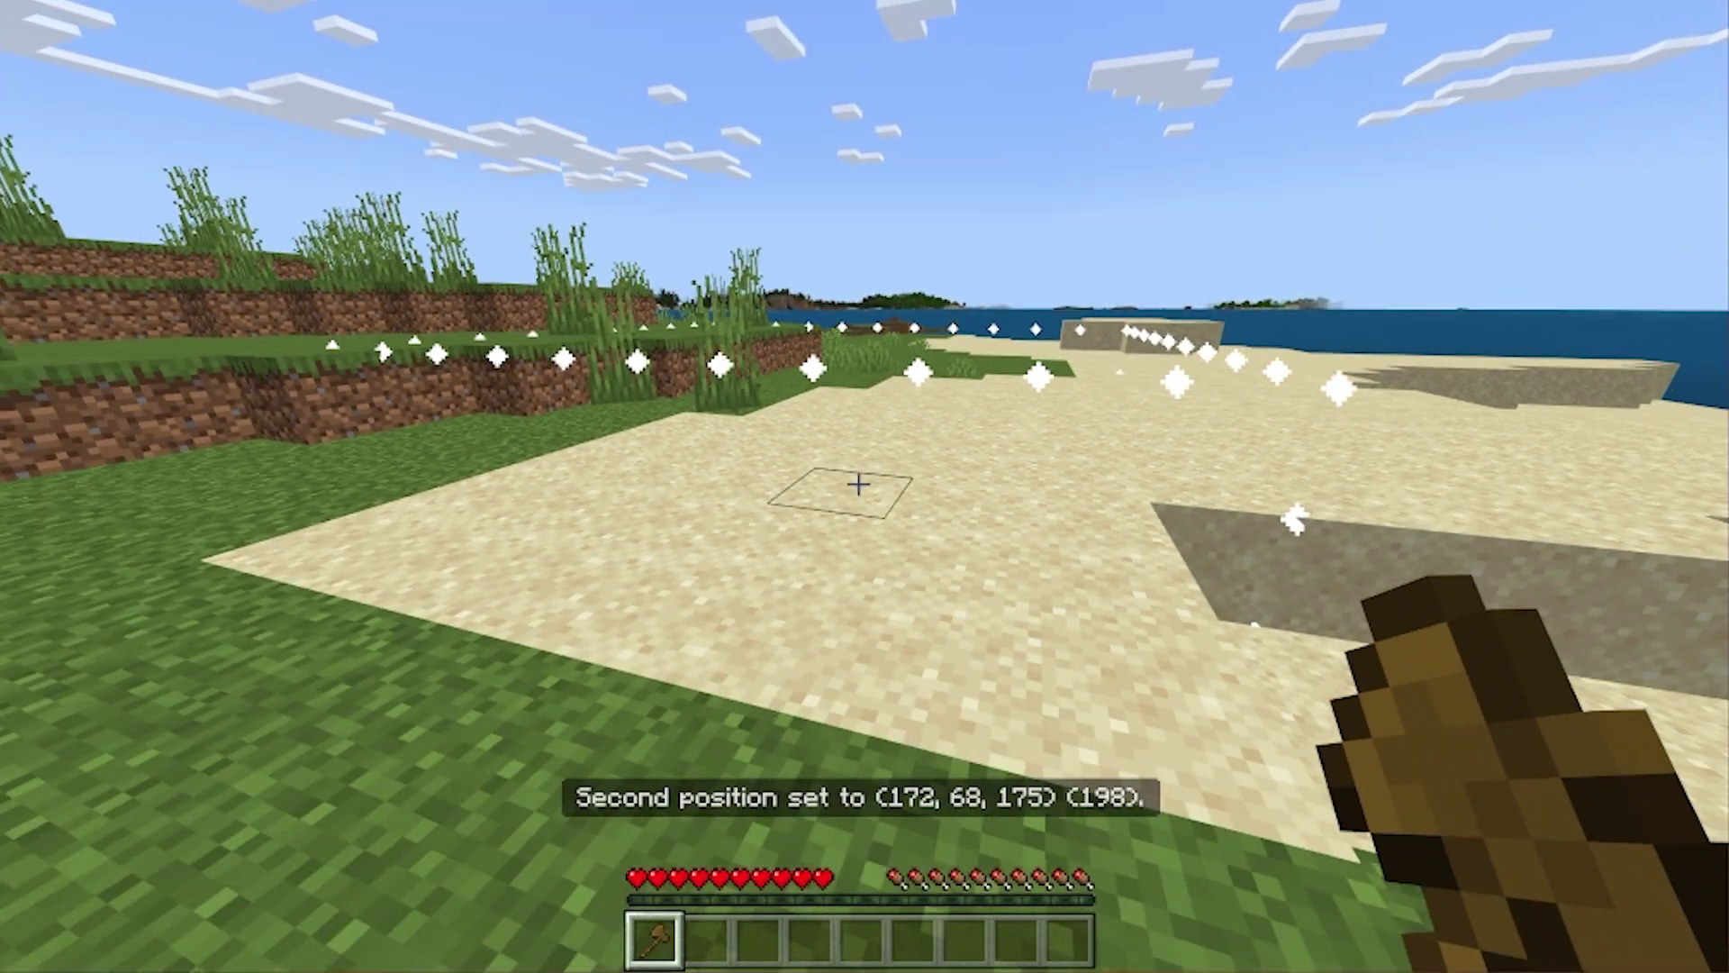
Step: Remove the blocks in the marked region by running ;cut in the chat, and return to the game
key("w")
key("space")
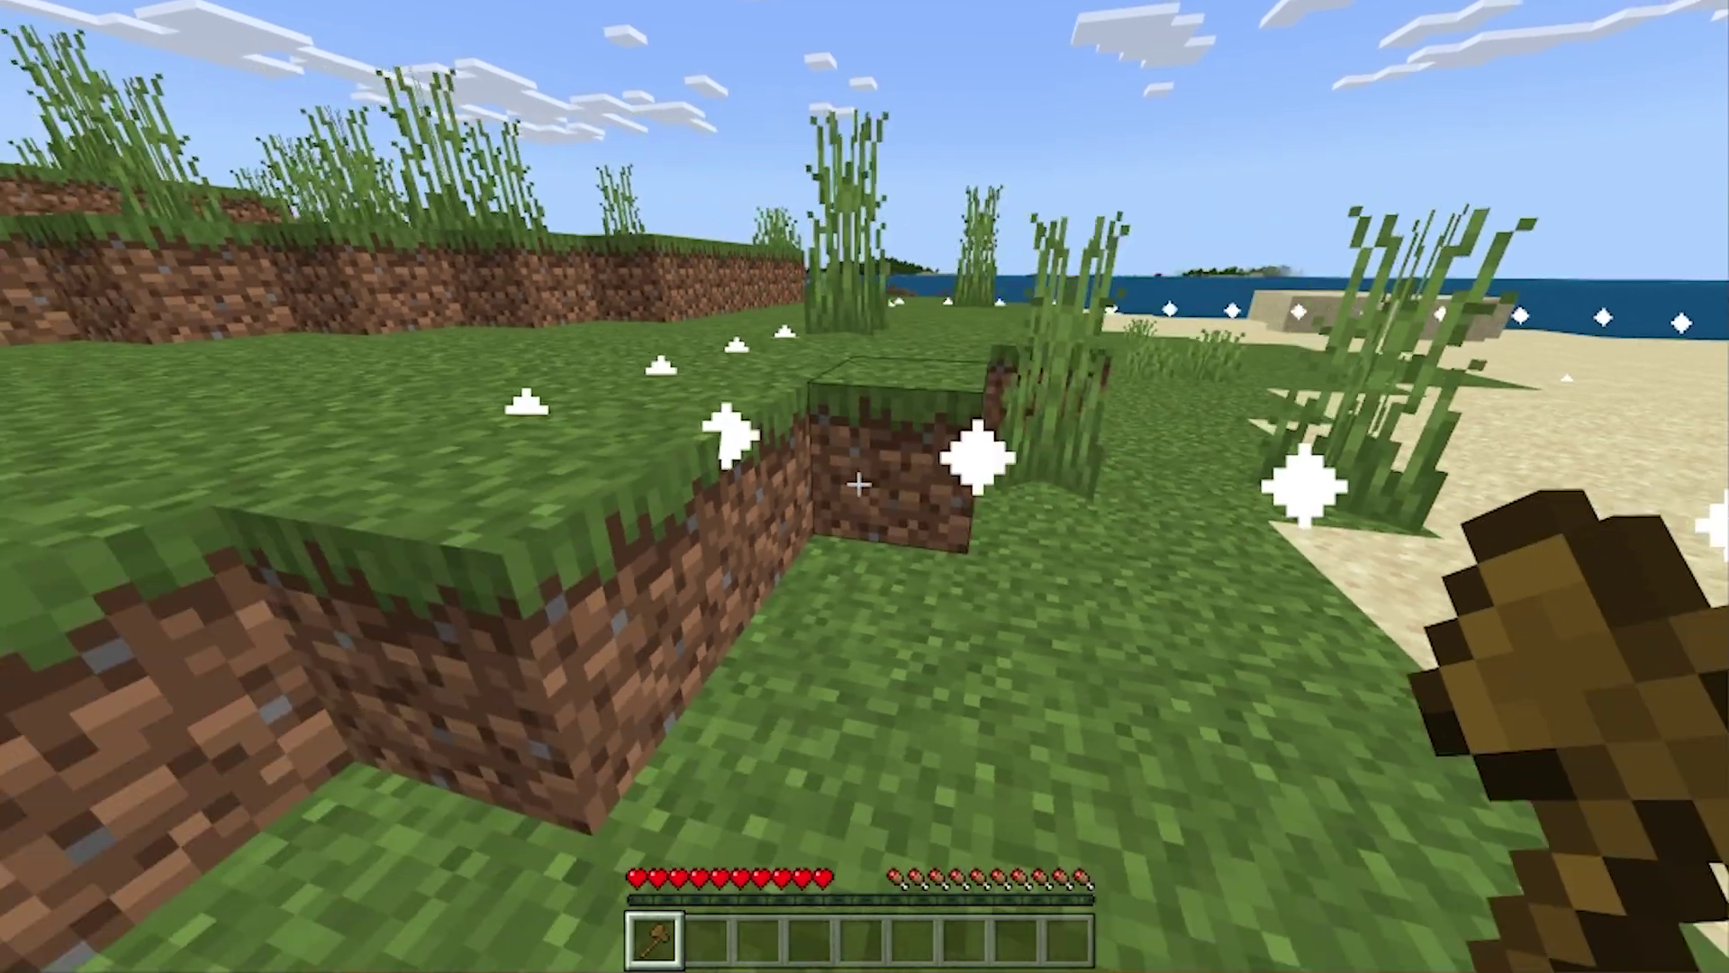
key("Escape")
key("Escape")
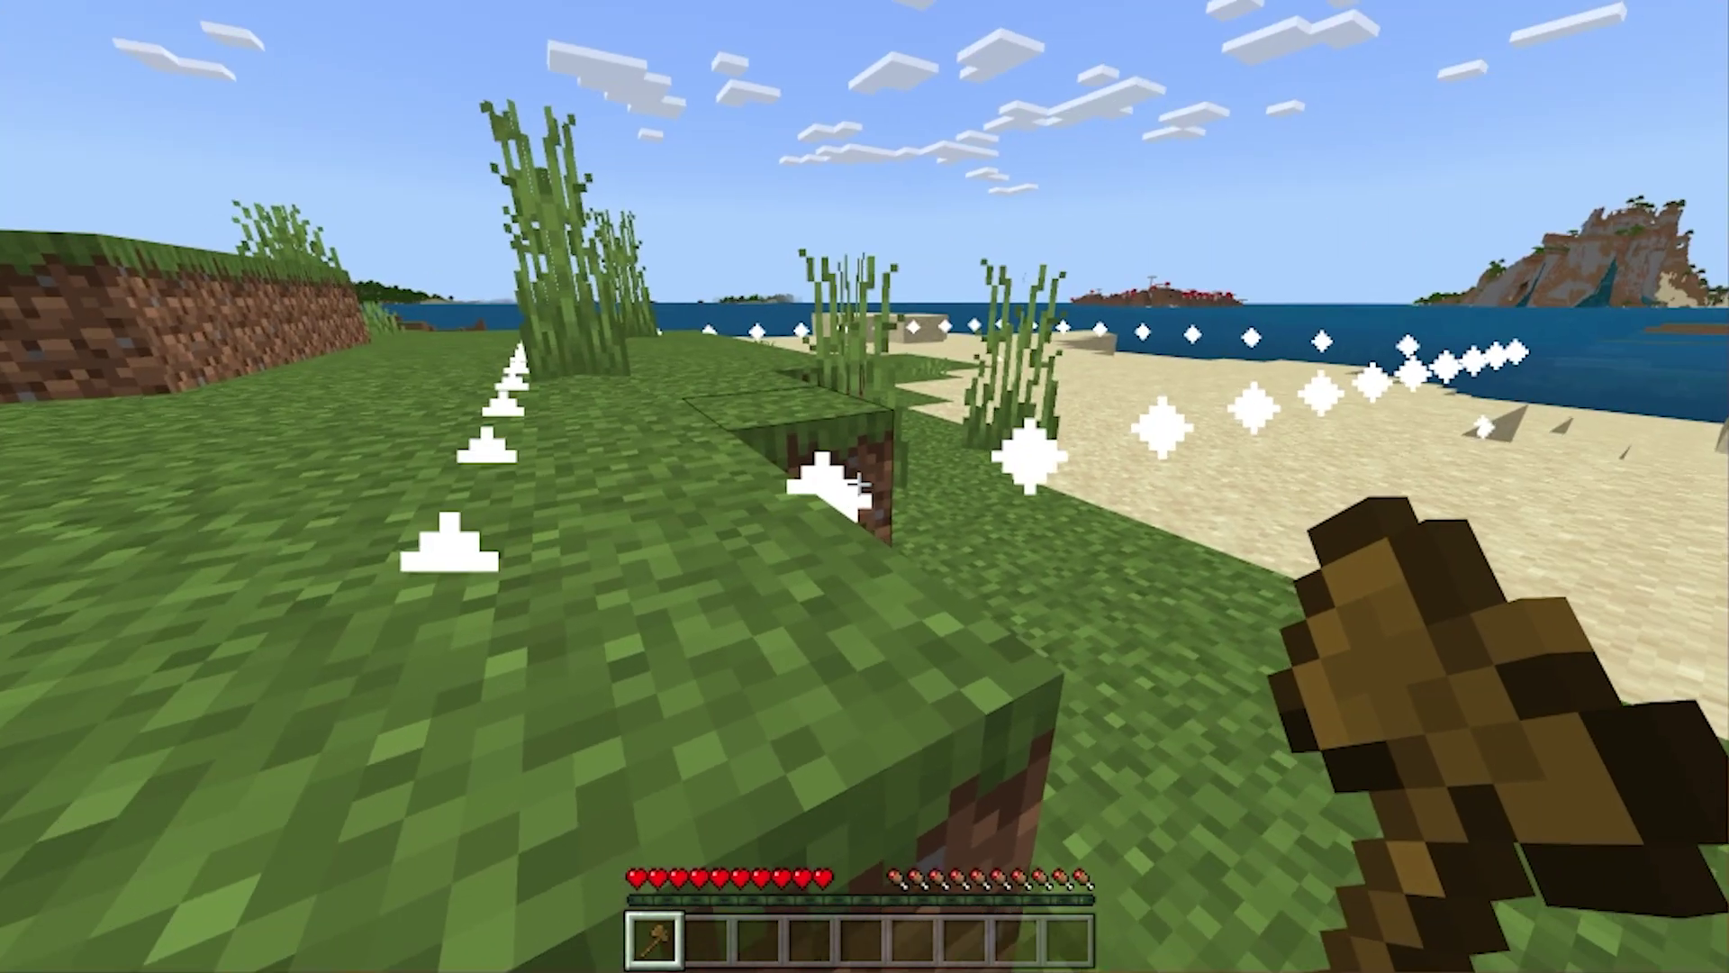
key("s")
key("space")
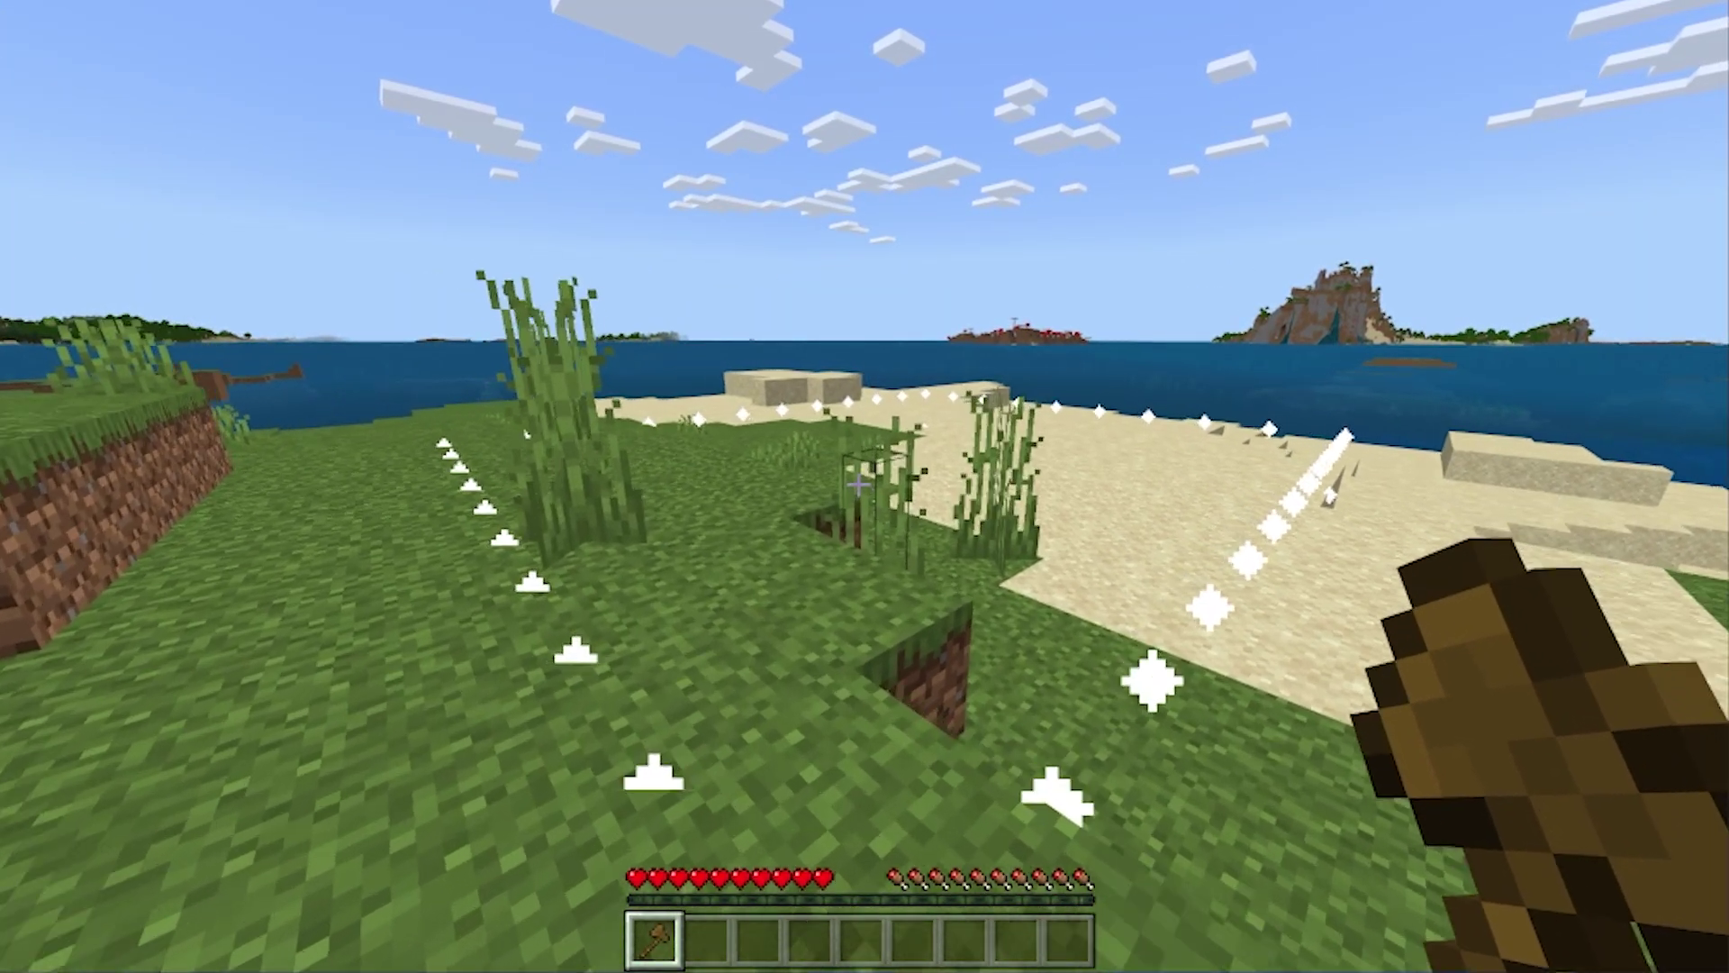
key("t")
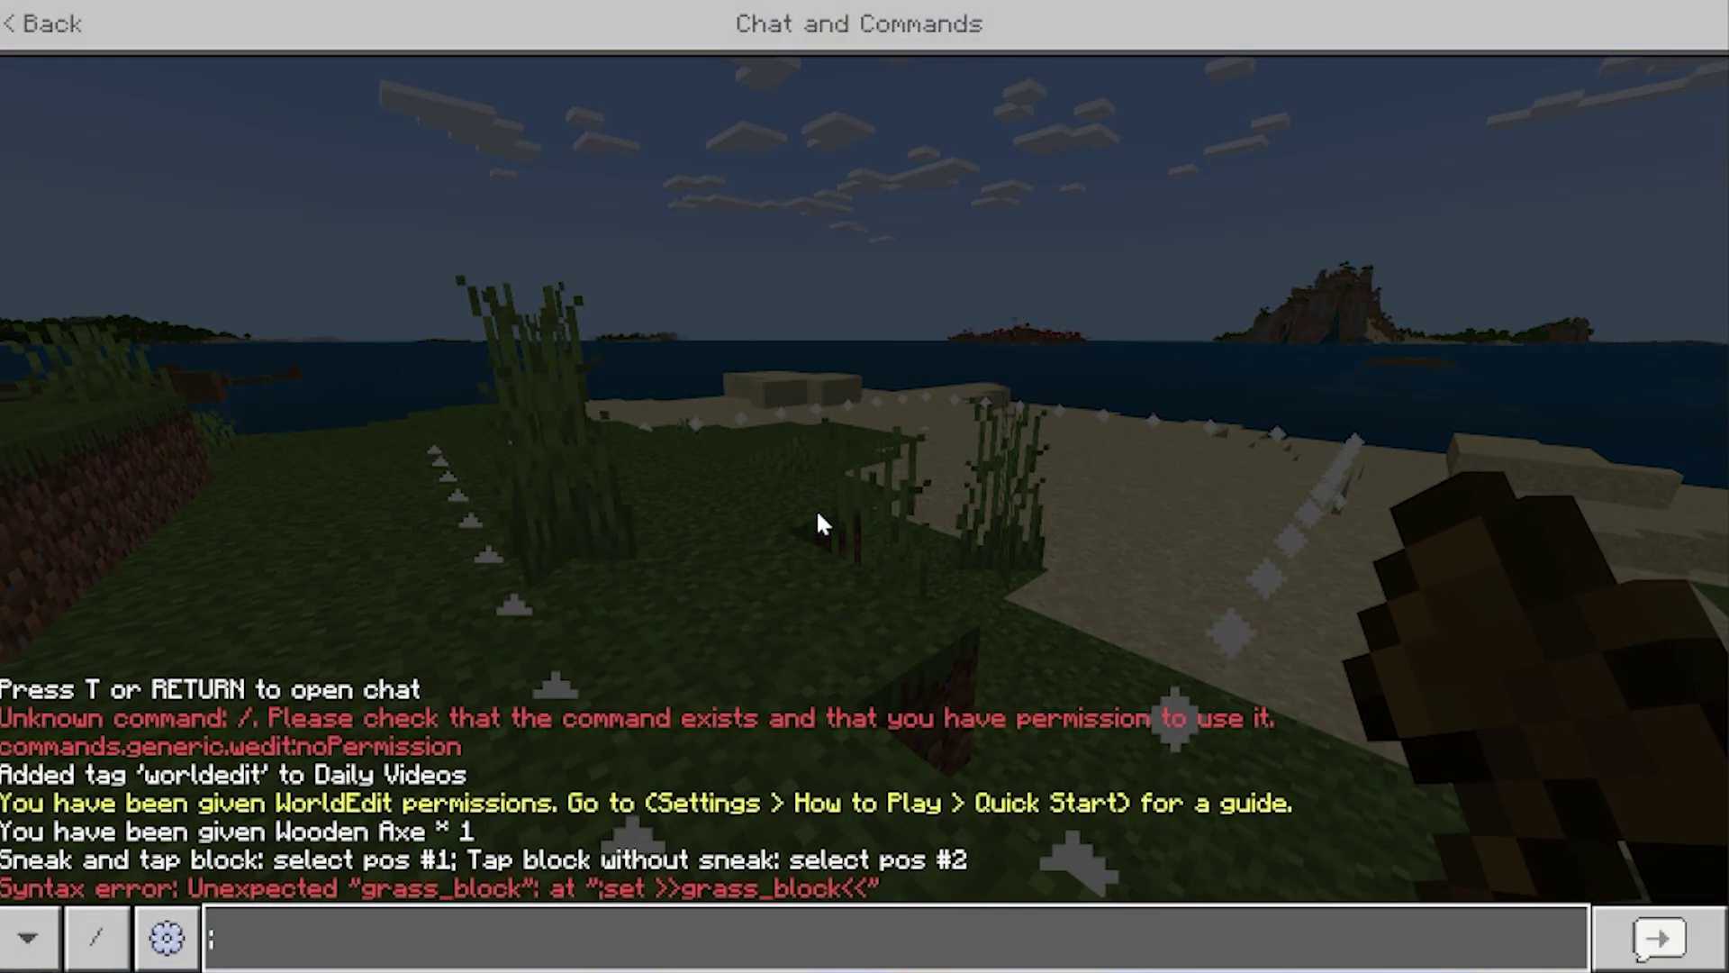
type(";cut")
key("Return")
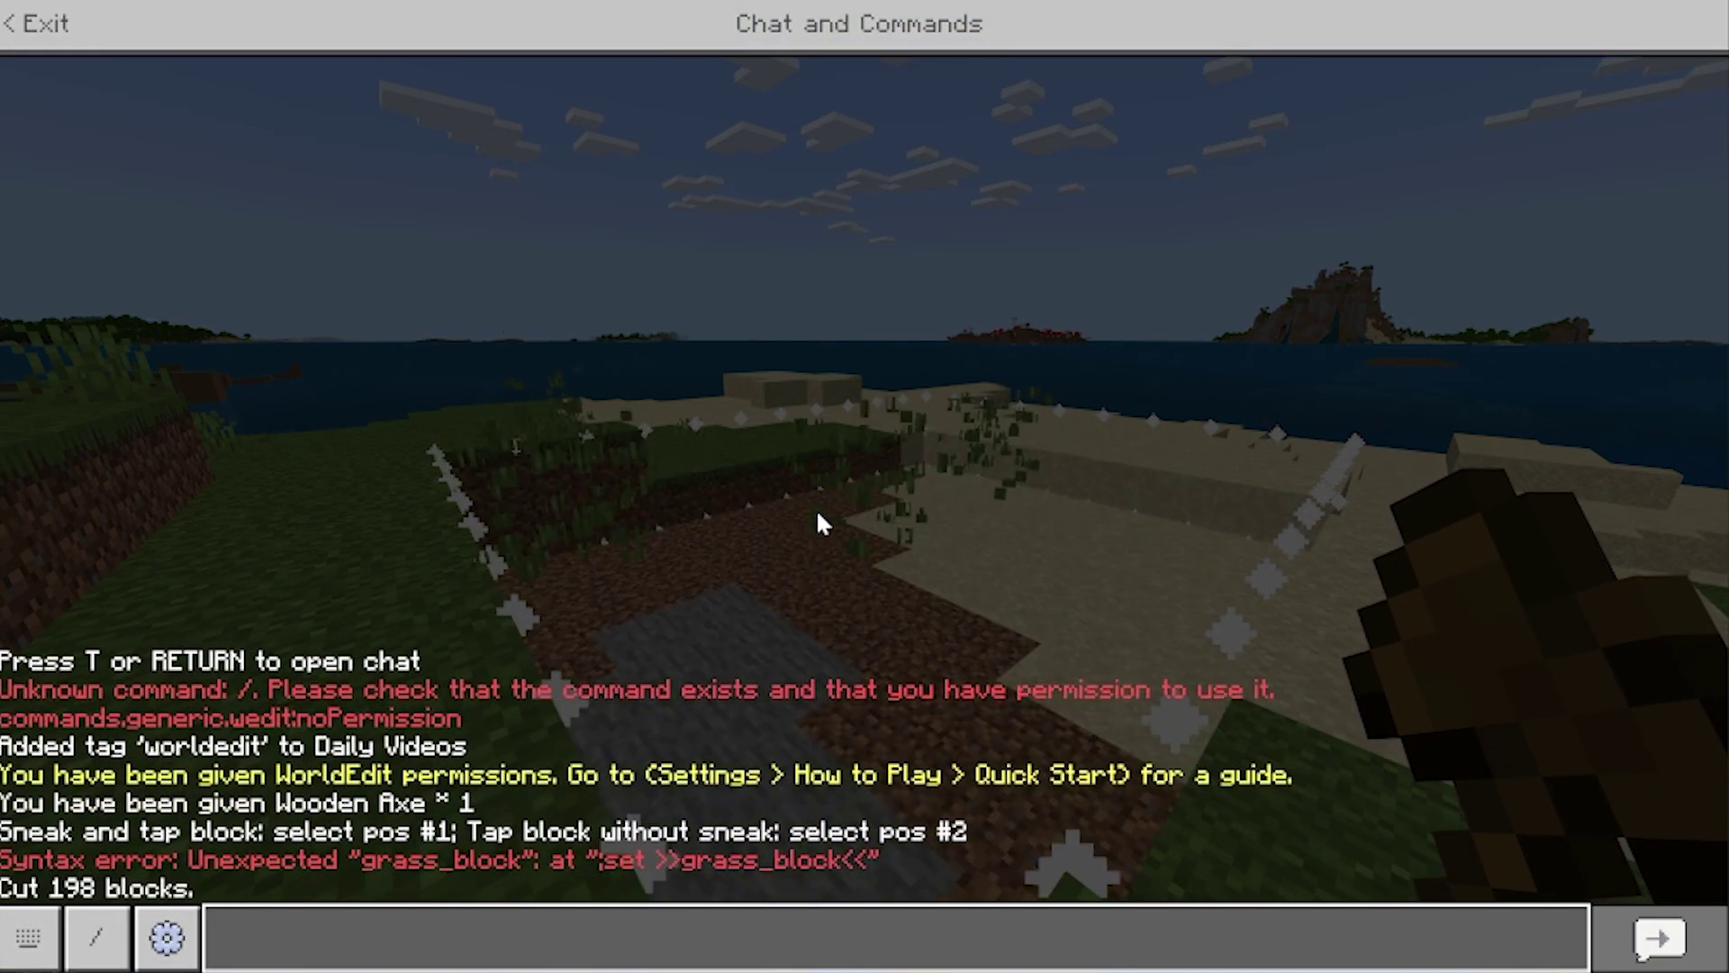
key("Escape")
Step: Paste the cut blocks back into the pit with the WorldEdit paste command, and return to the game
key("w")
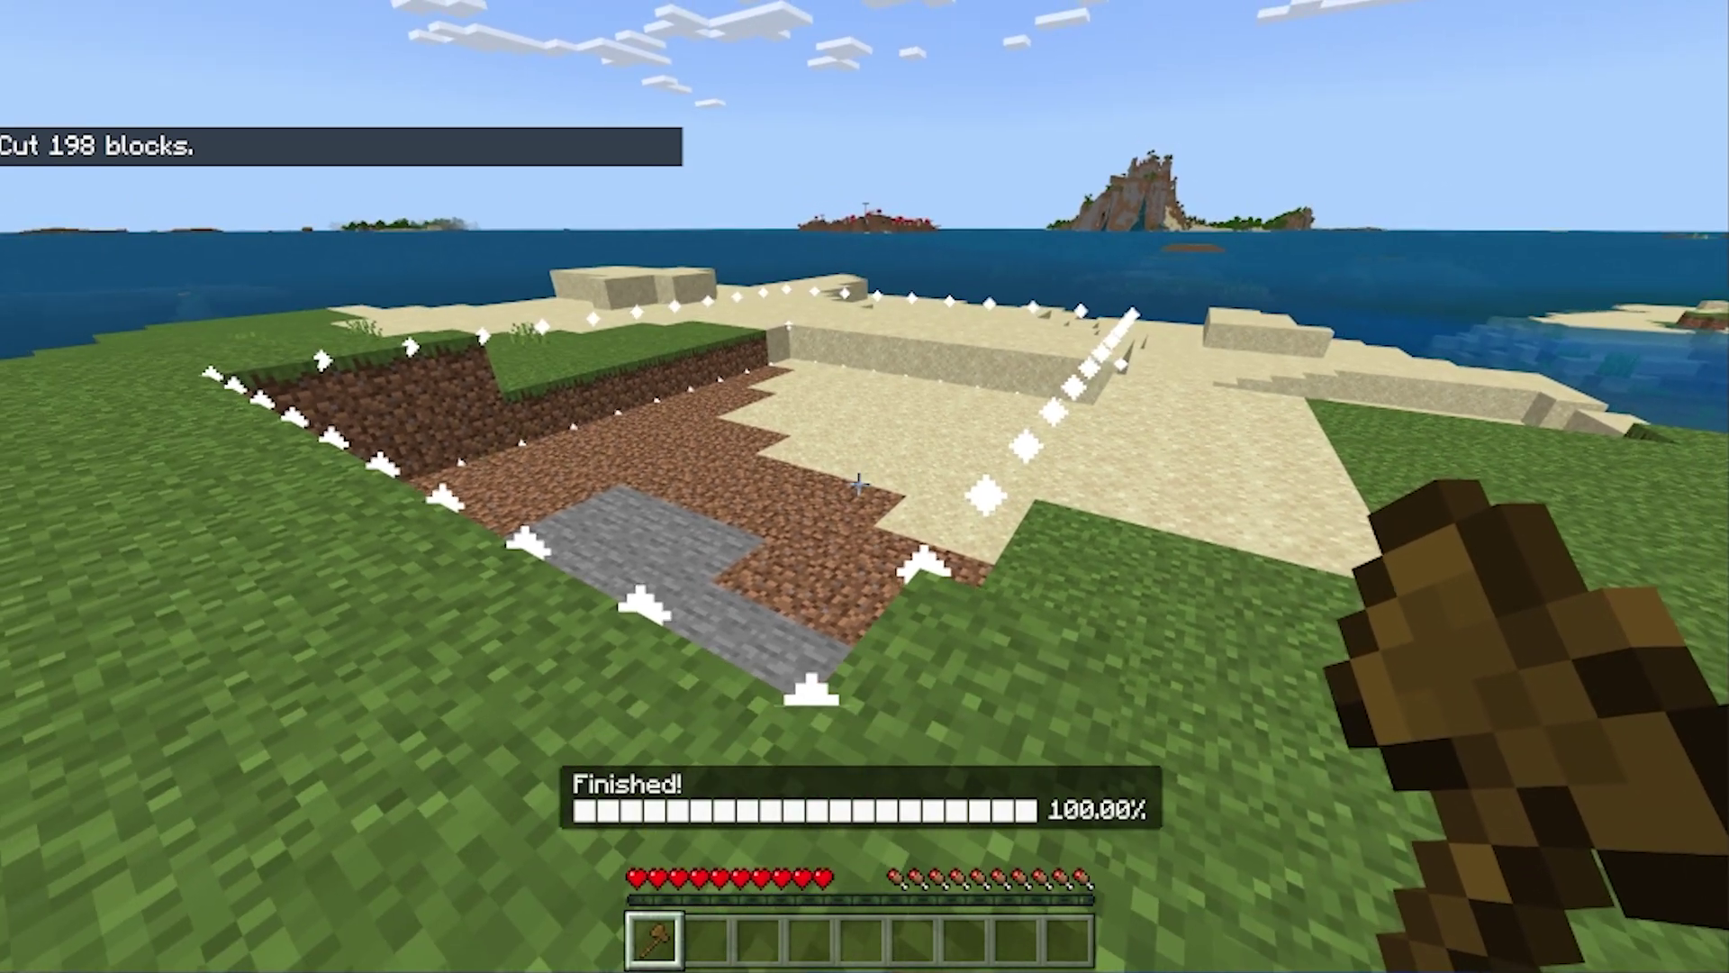
key("s")
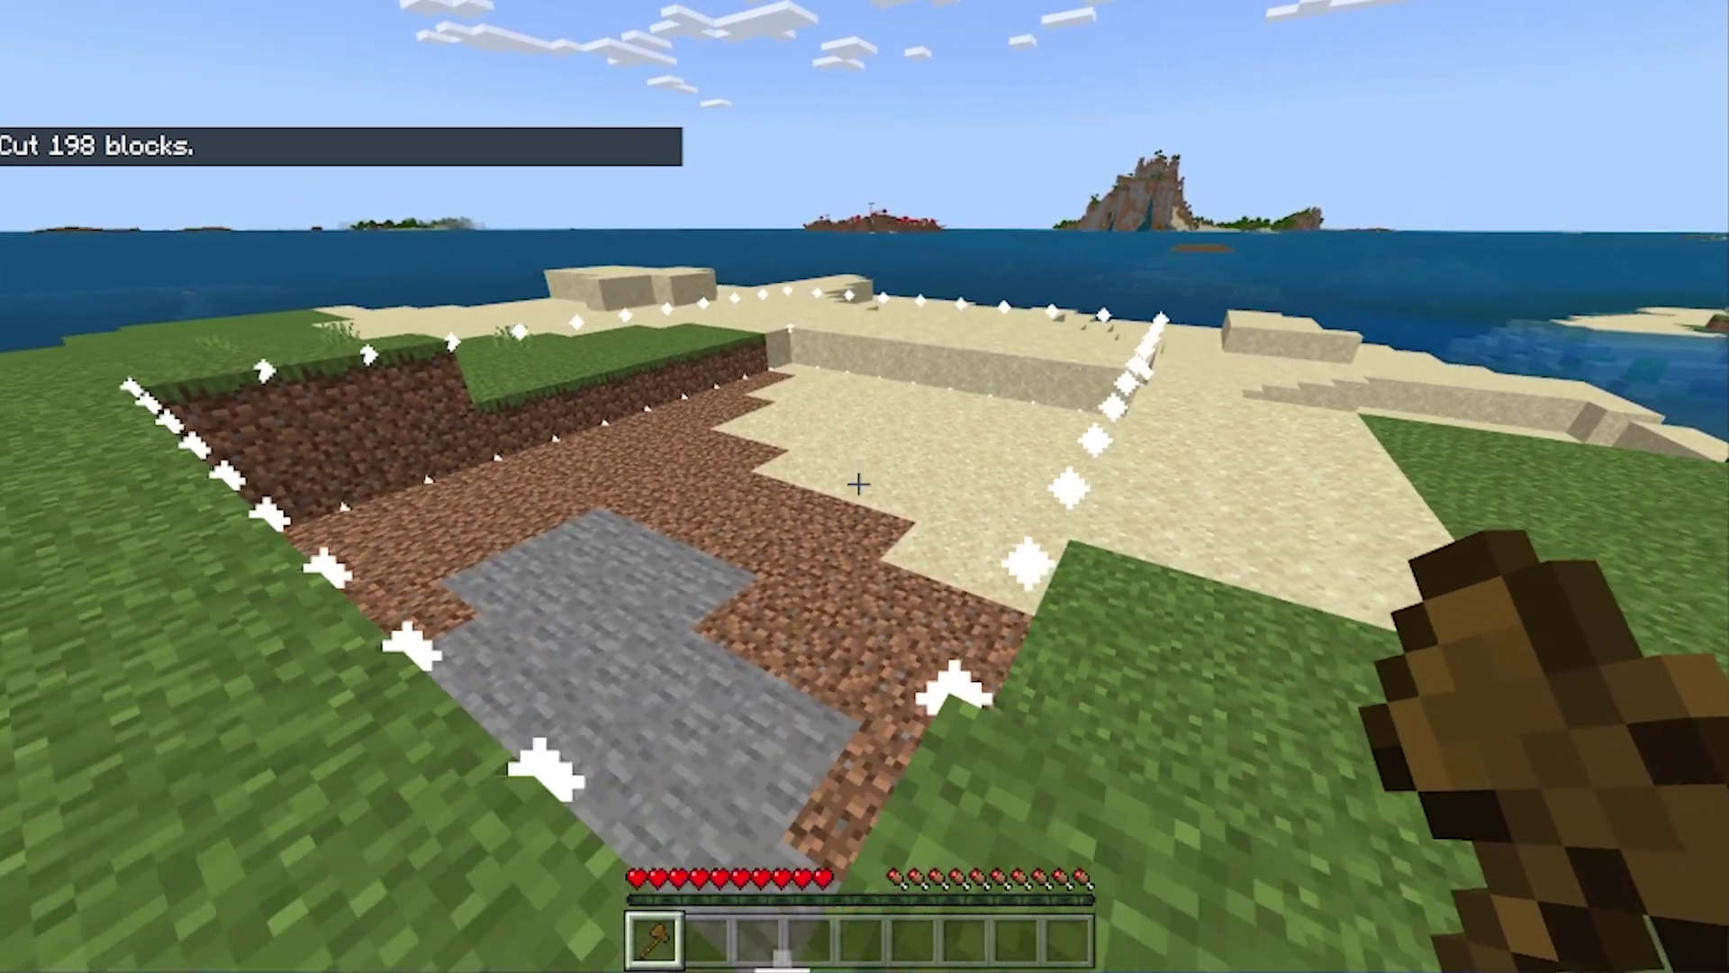
type("t;")
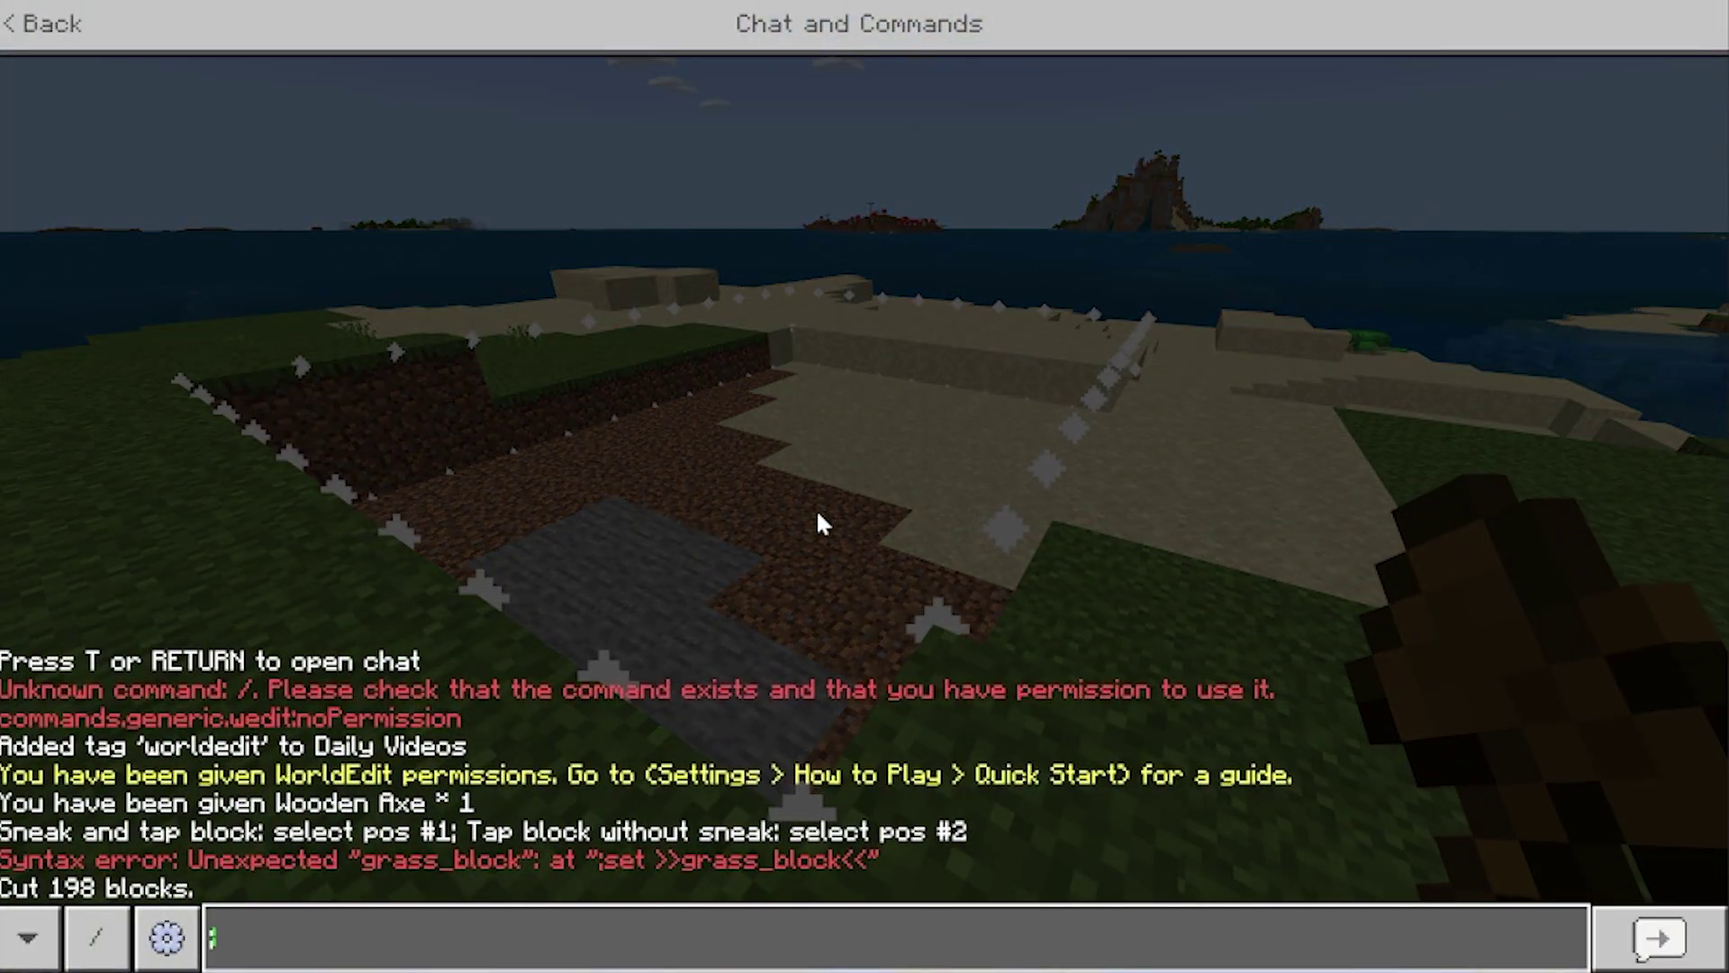
key("Return")
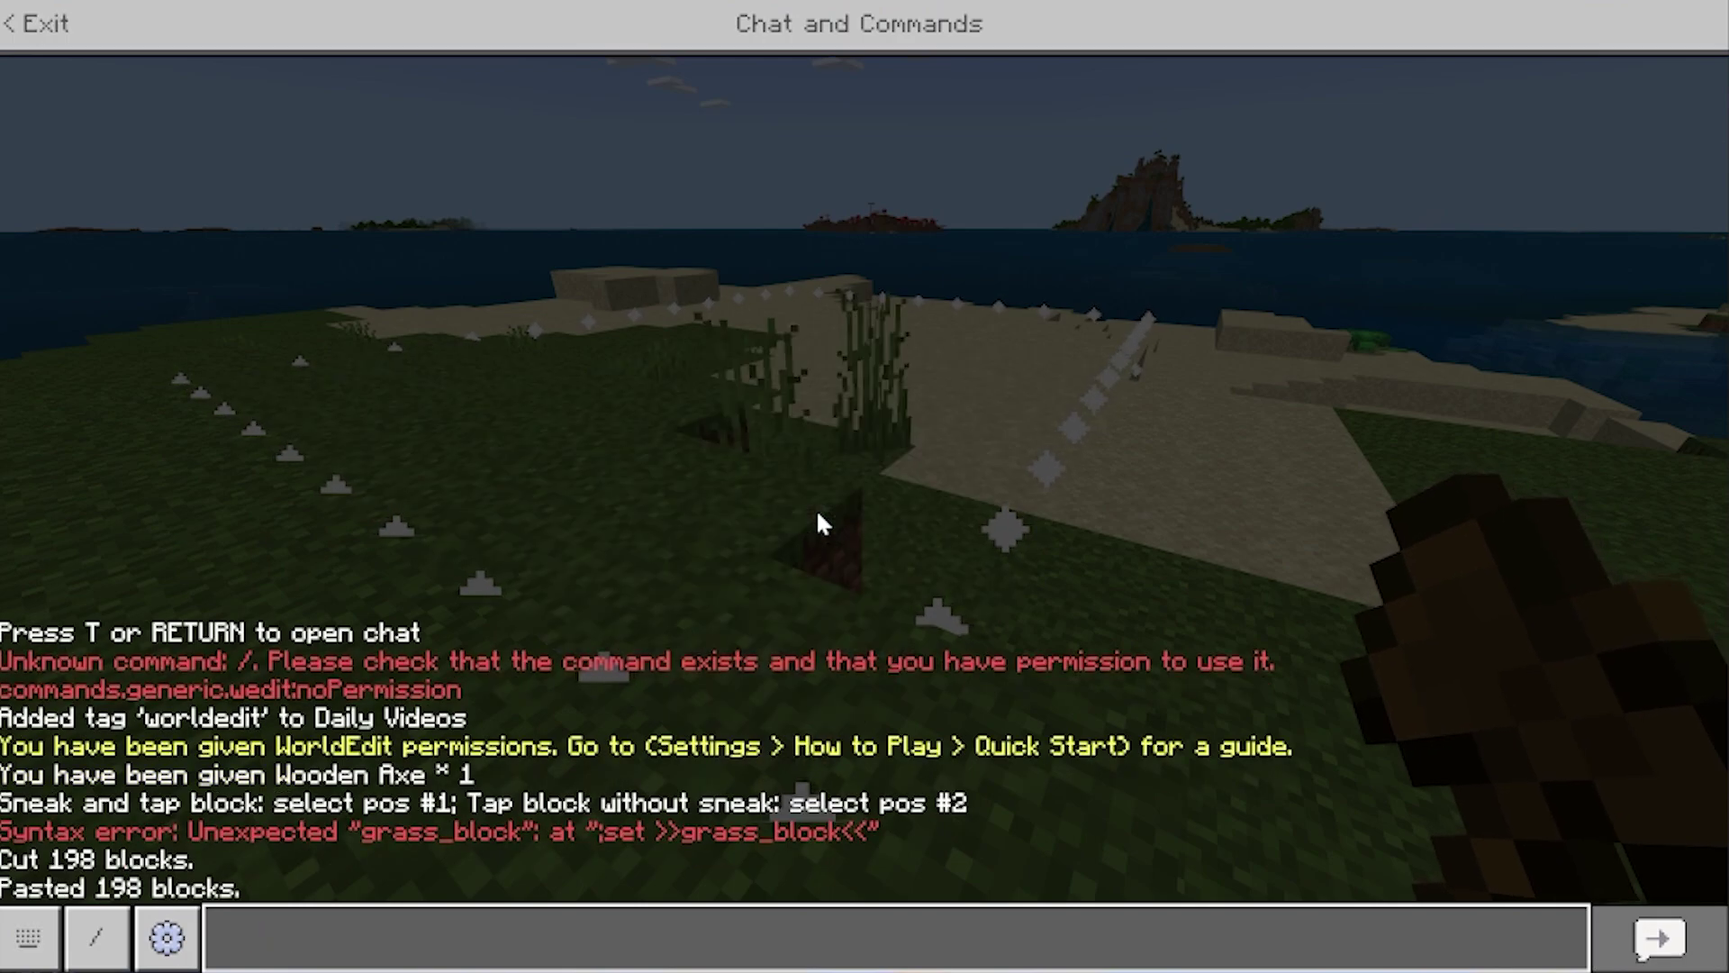
key("Escape")
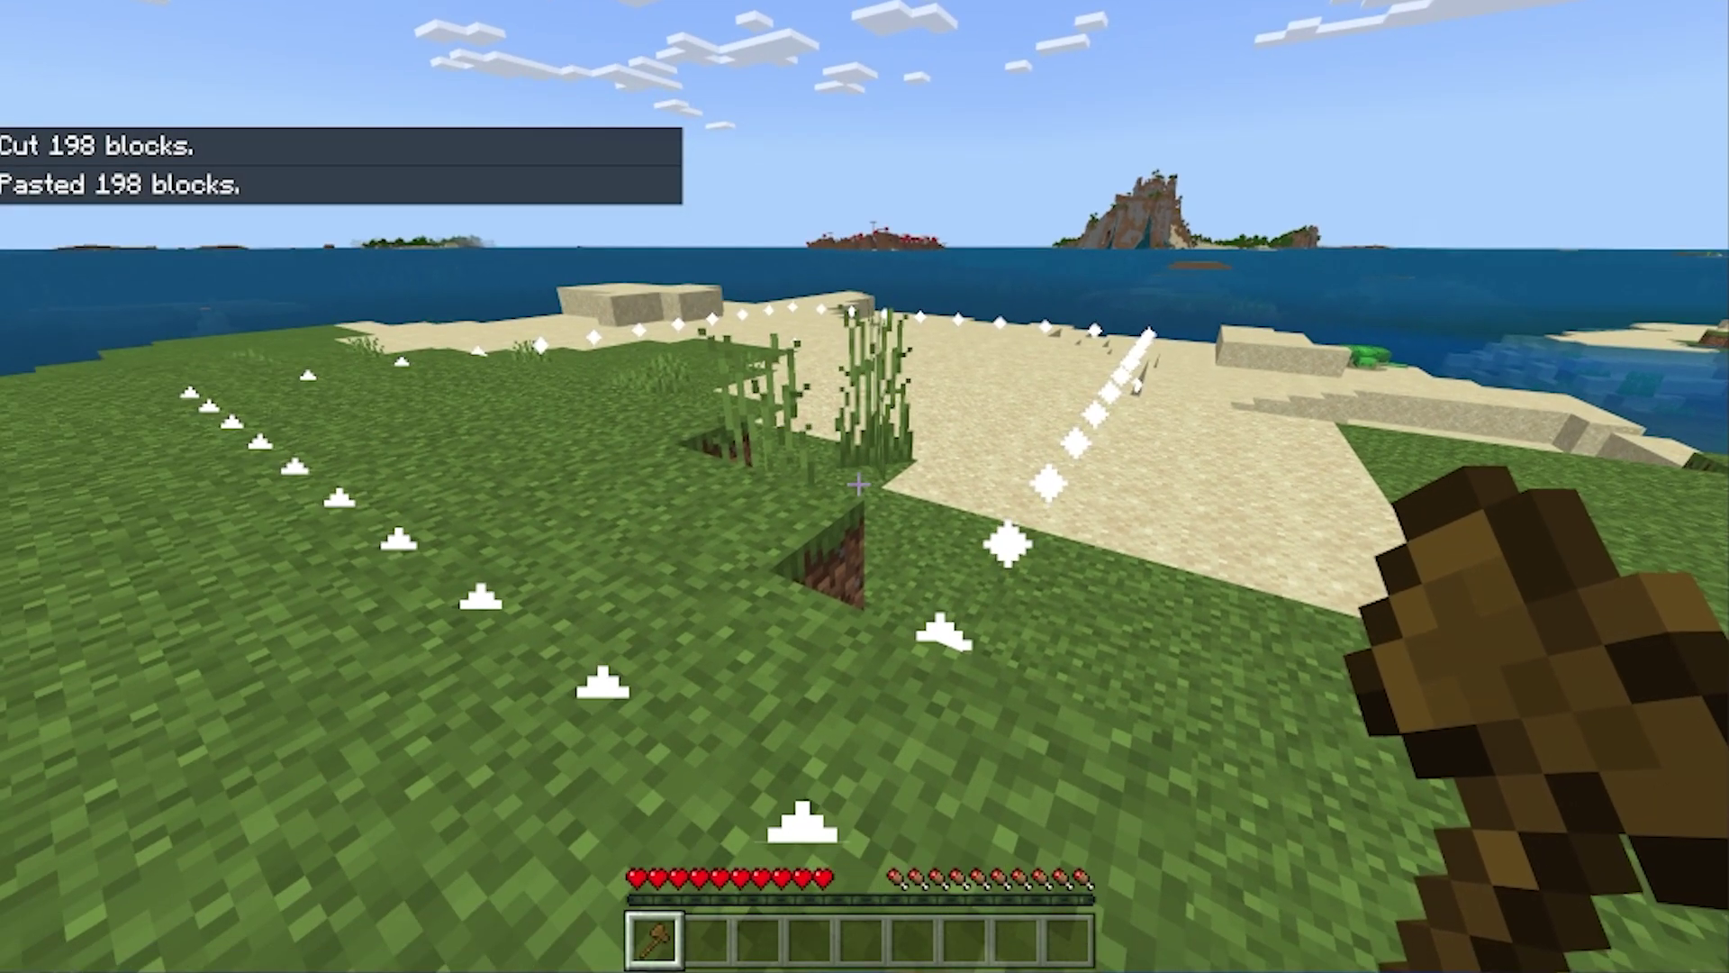
Step: Step back from the region and repeat the WorldEdit paste command from the new standing position
key("s")
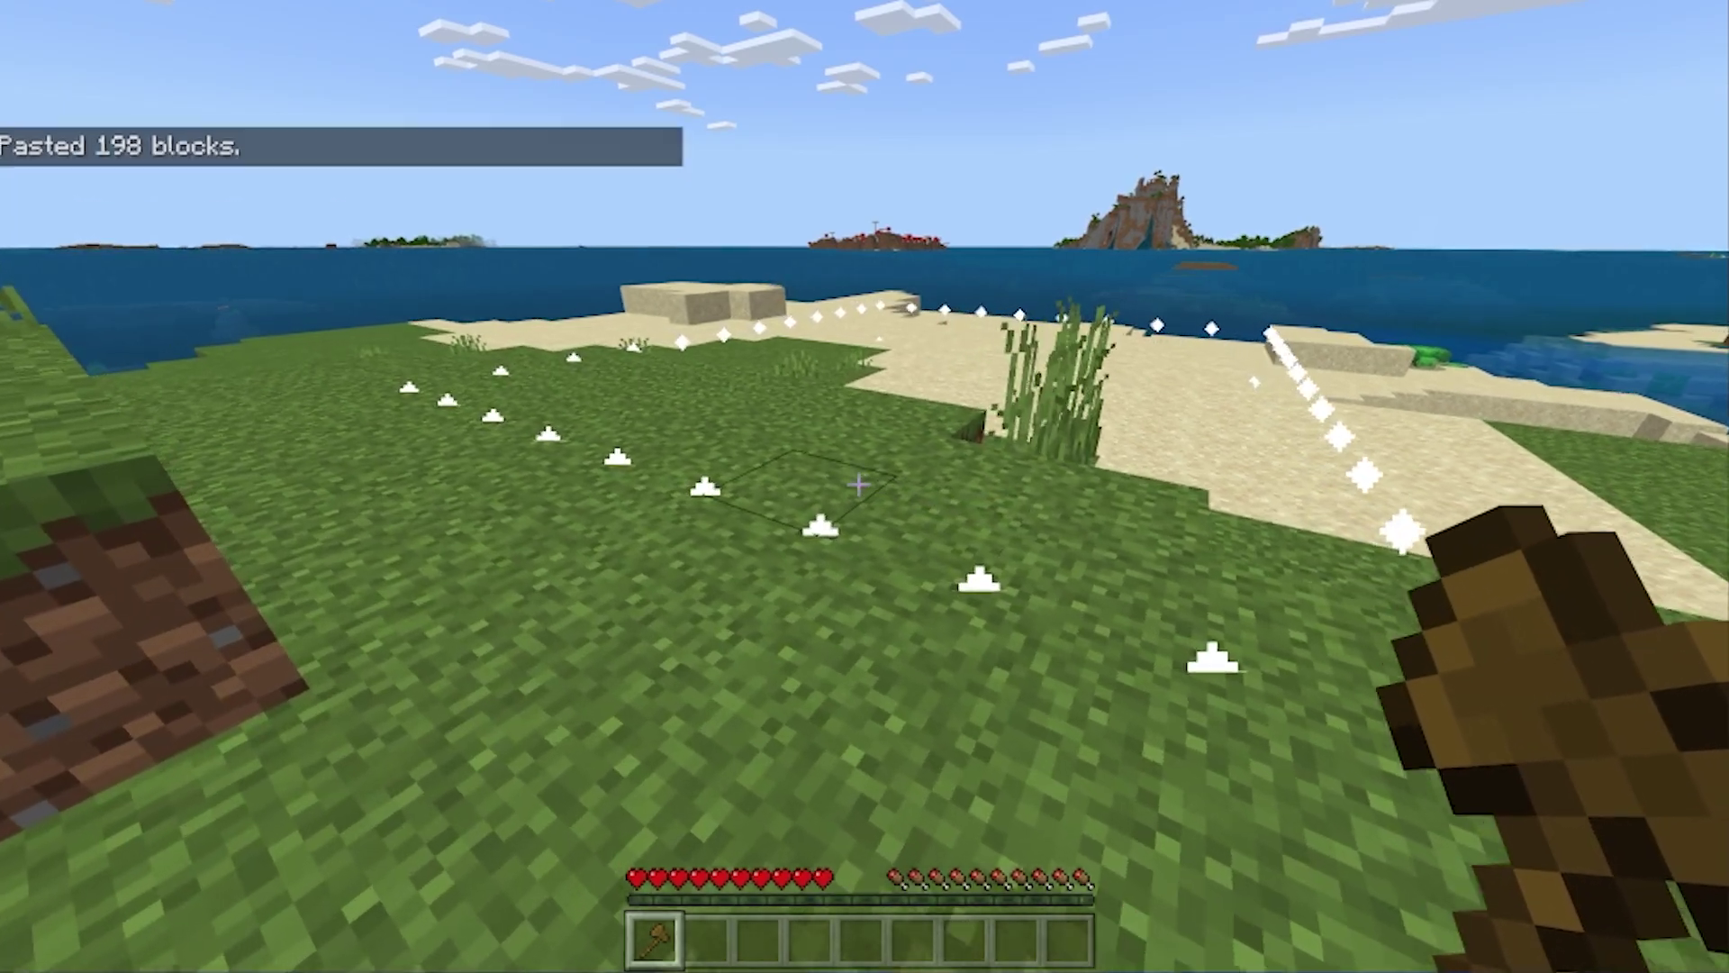
key("t")
key("Up")
key("Return")
key("Escape")
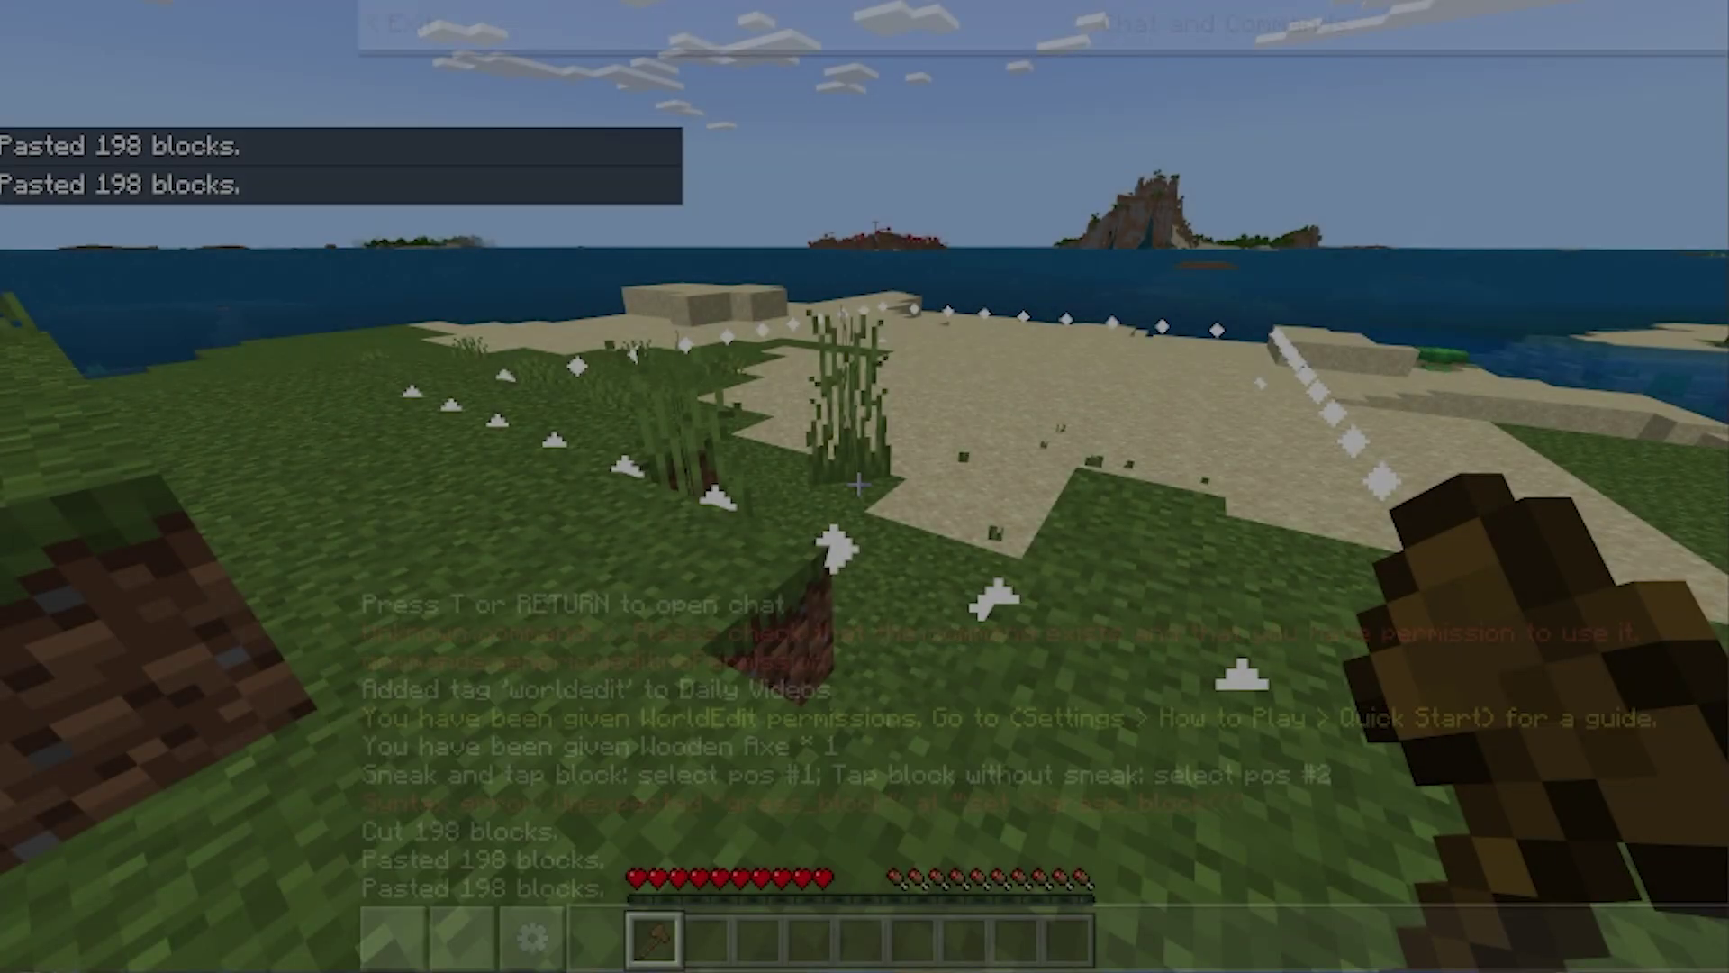
Step: Move to the open grass near the red flowers and paste the copied blocks there by repeating the last command
key("d")
key("w")
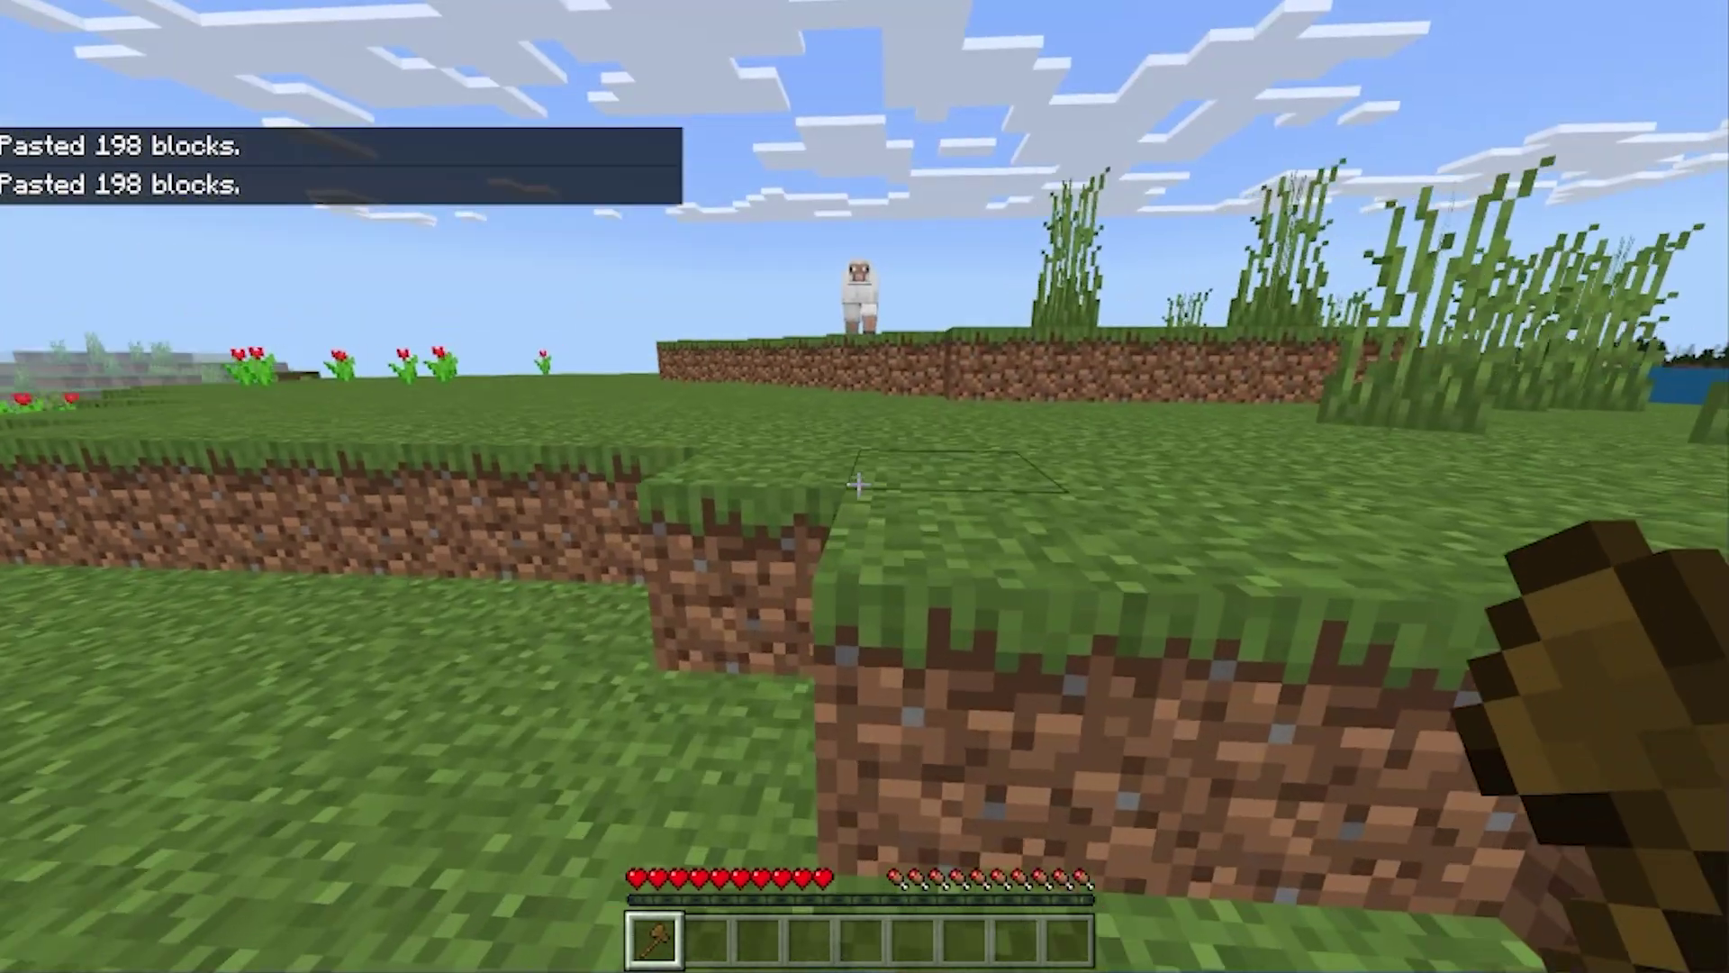
key("space")
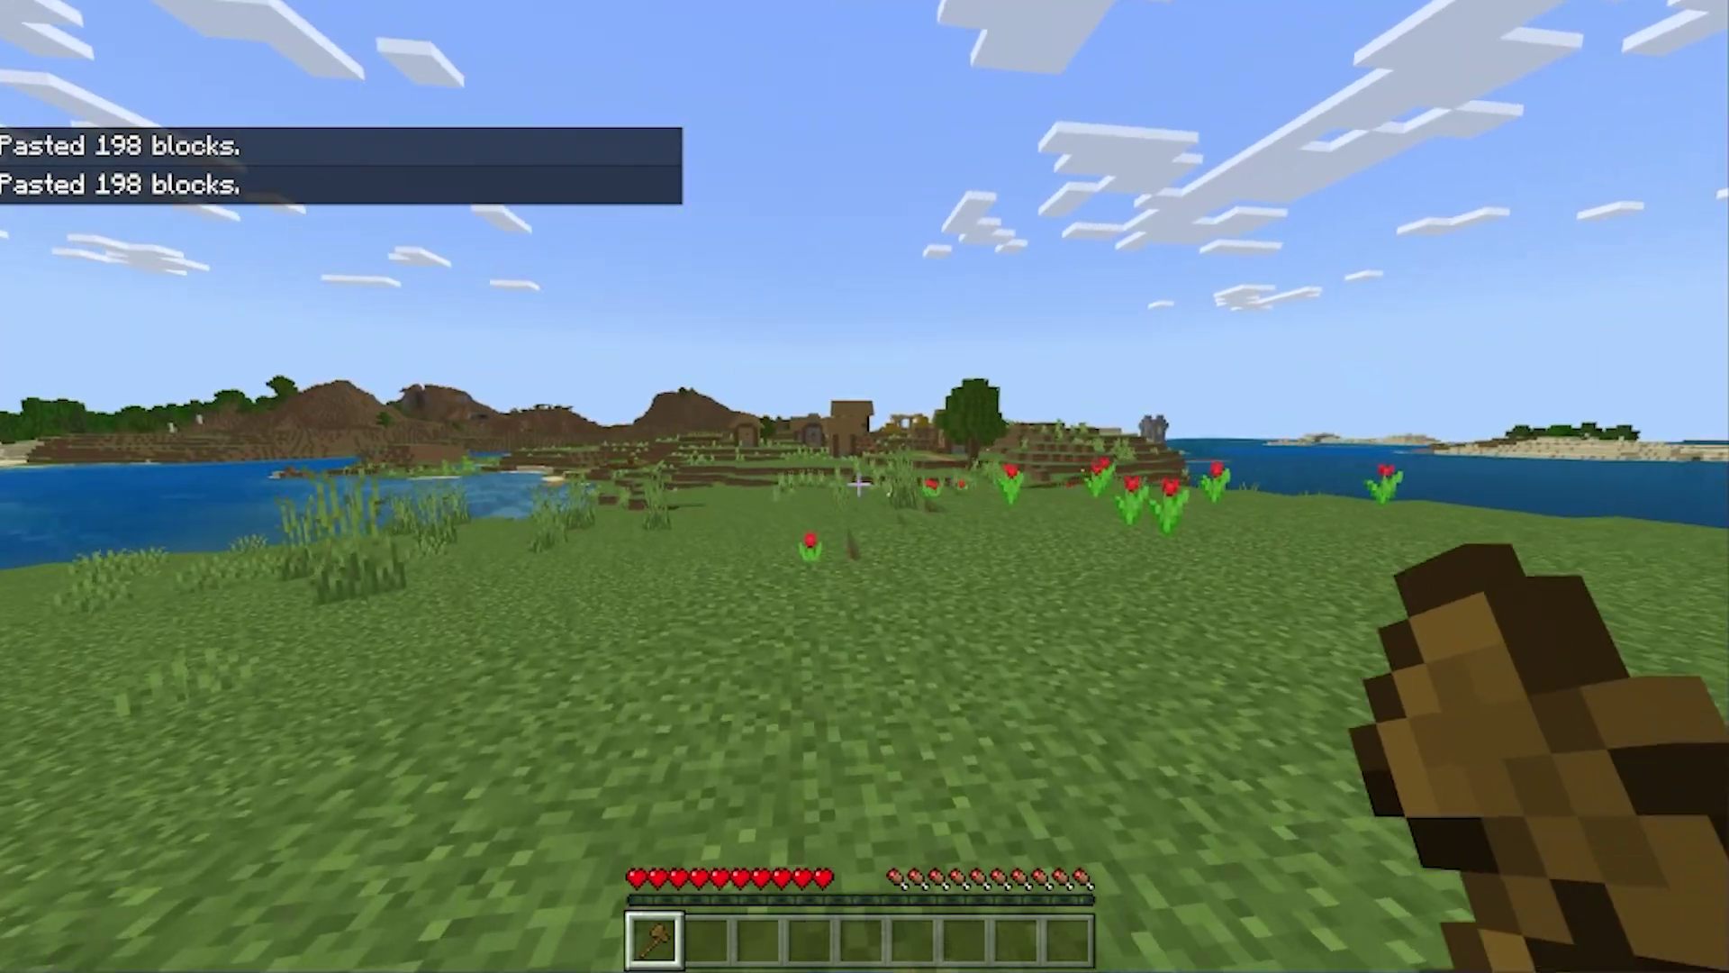
key("t")
key("Up")
key("Return")
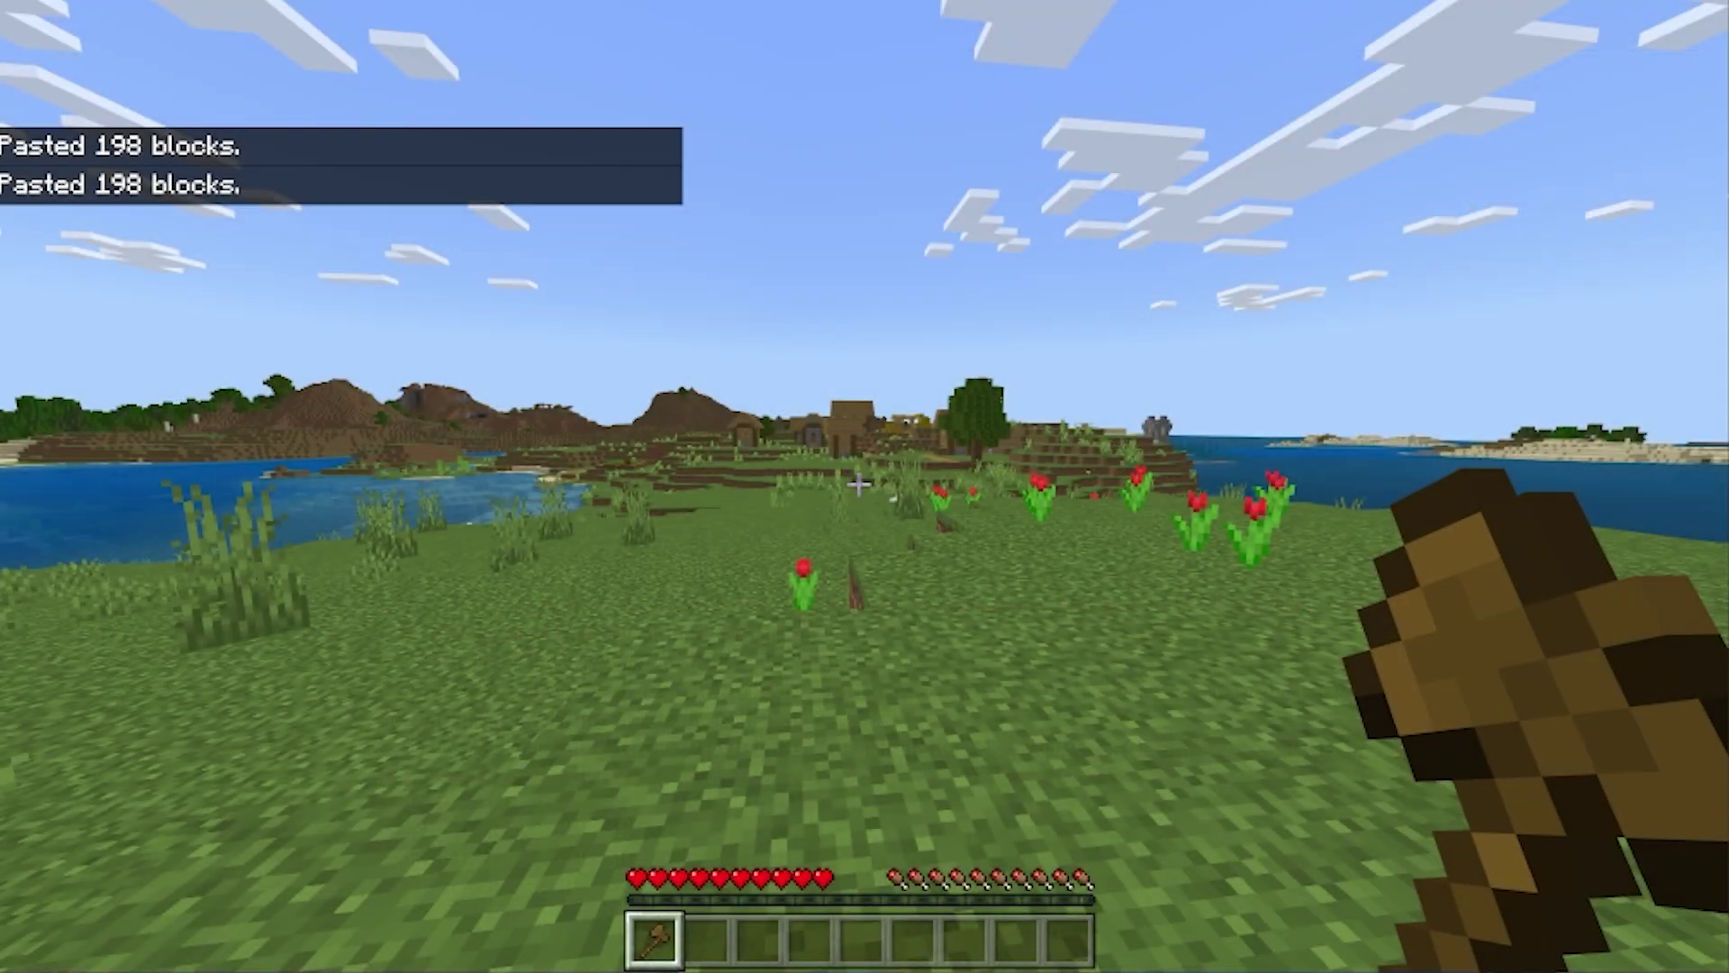
Step: Mark a new wand region on the beach with first position (168, 68, 184) and second position (185, 67, 172)
key("w")
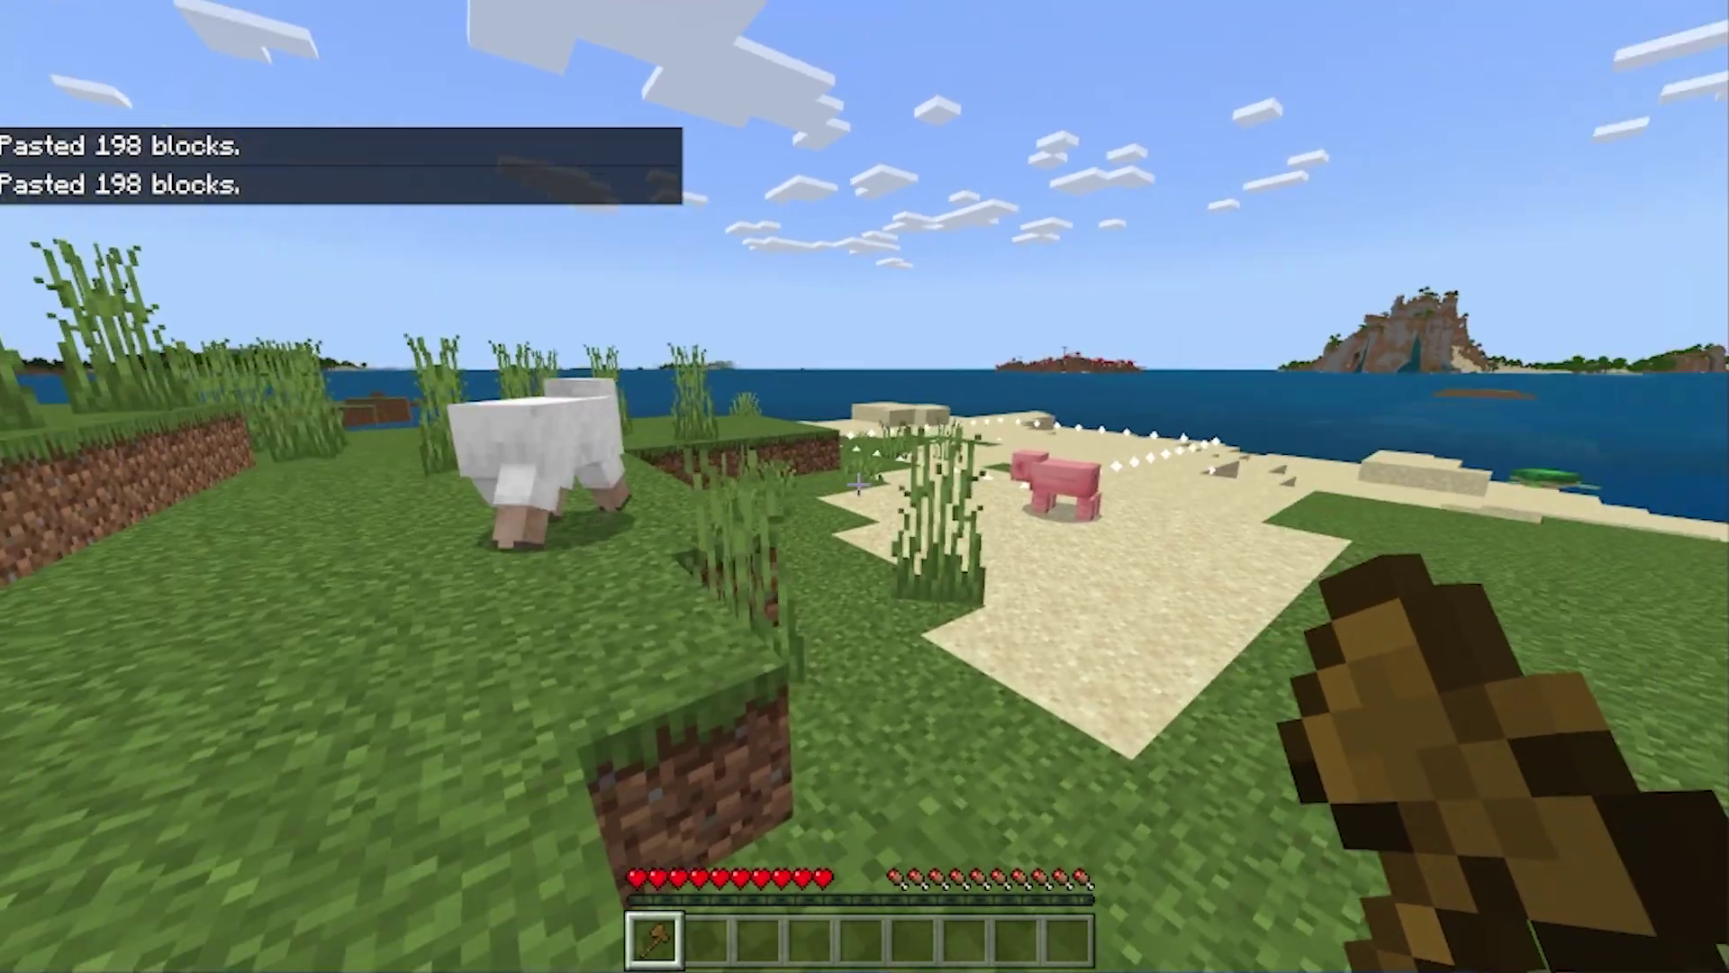
key("w")
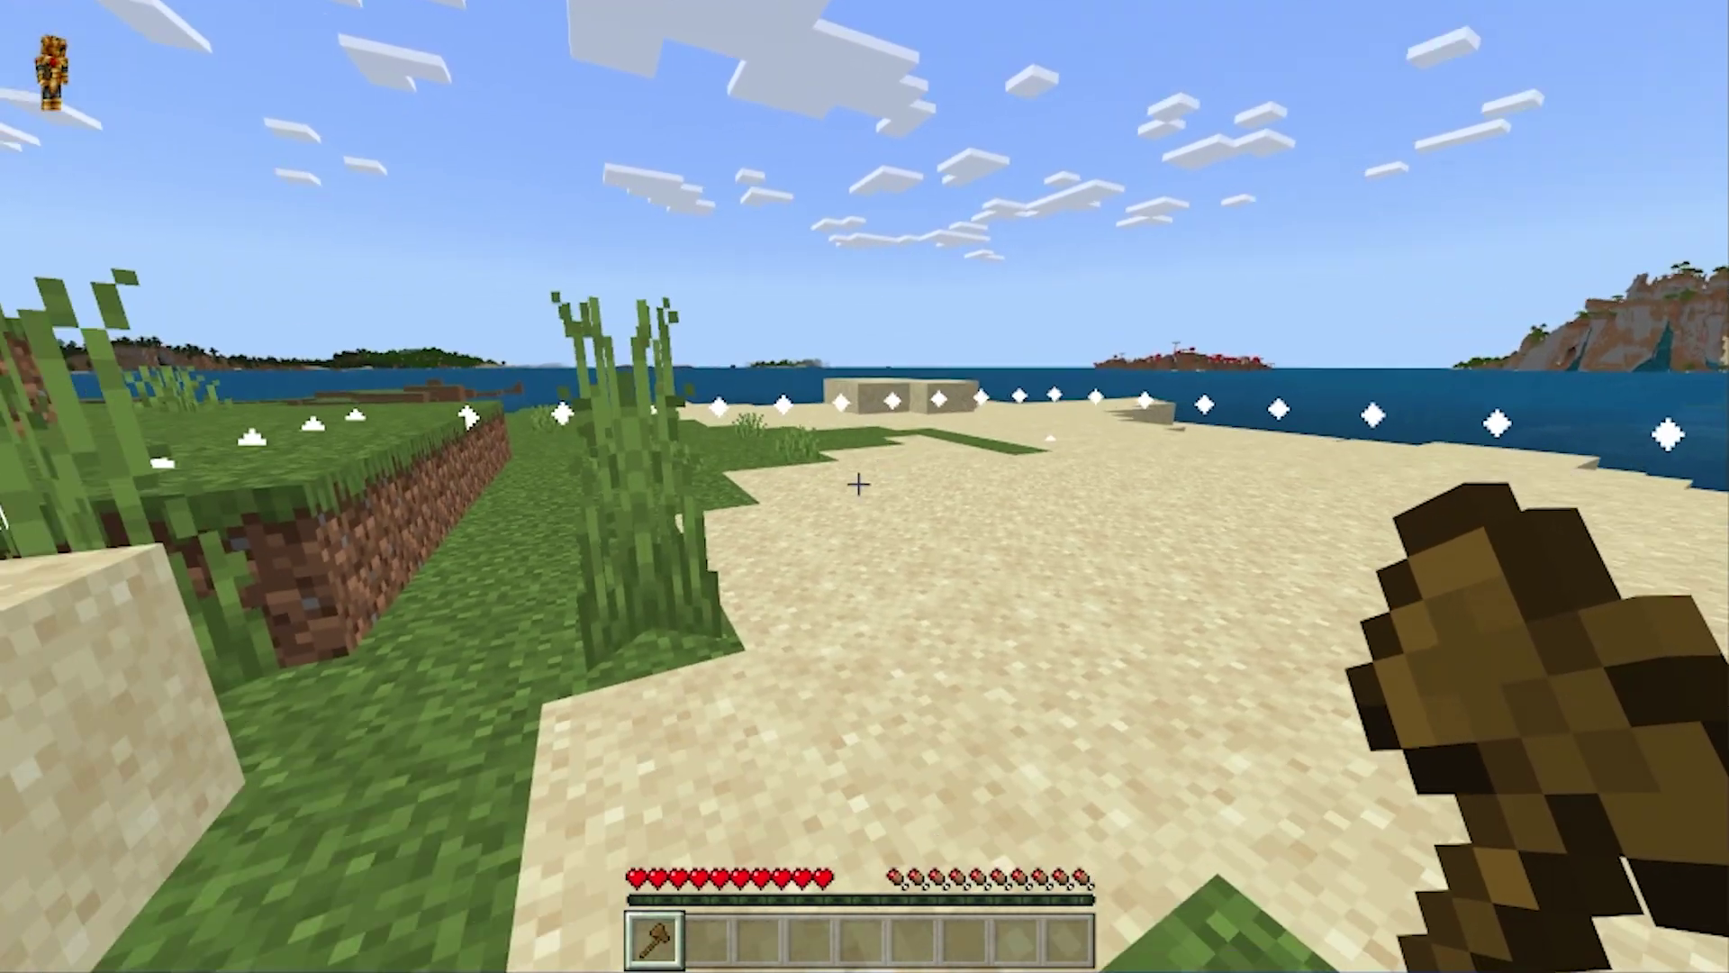
key("w")
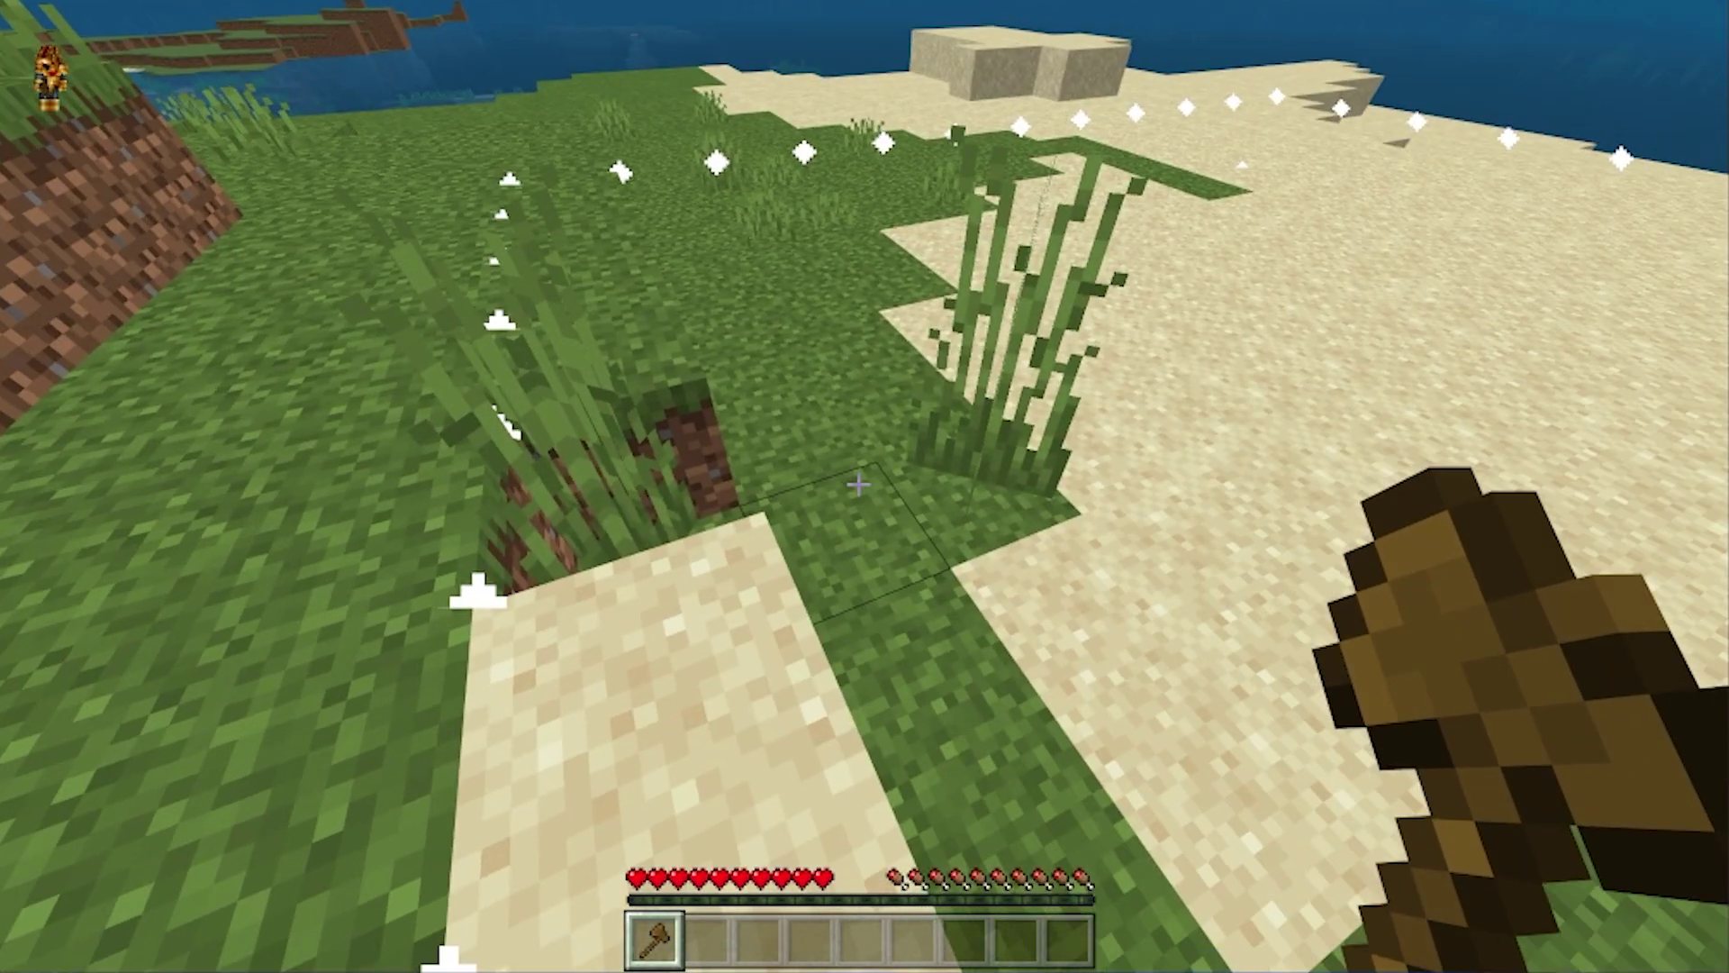
left_click(858, 485)
key("w")
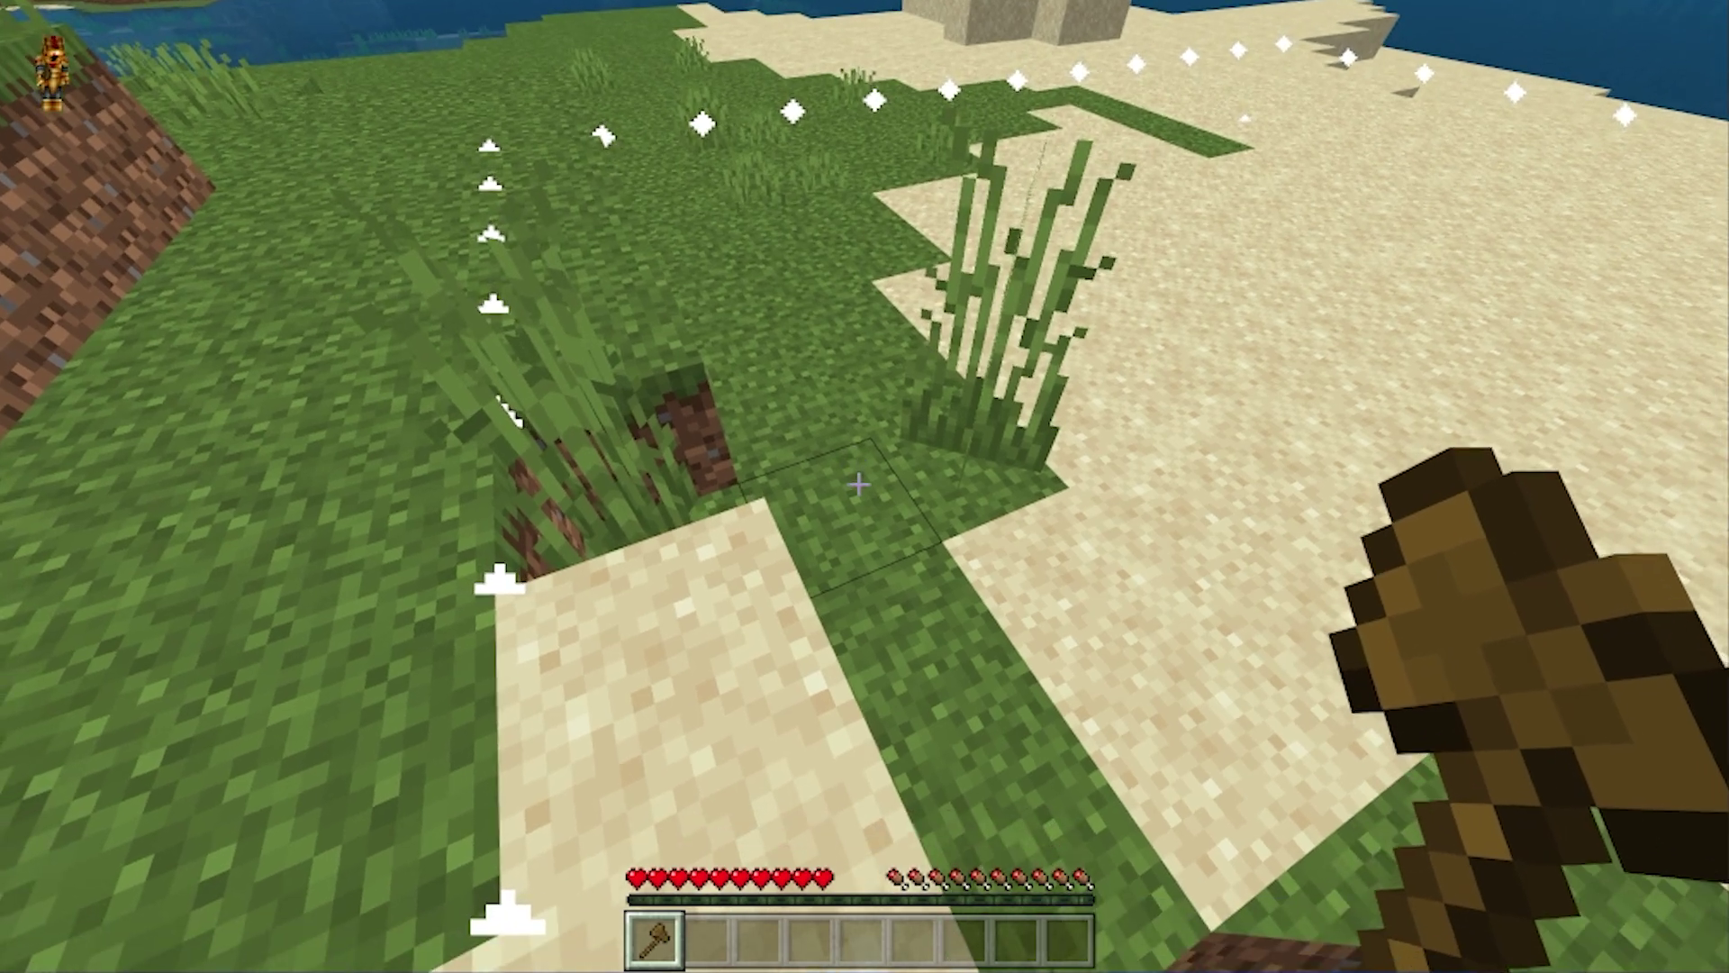
left_click(858, 484)
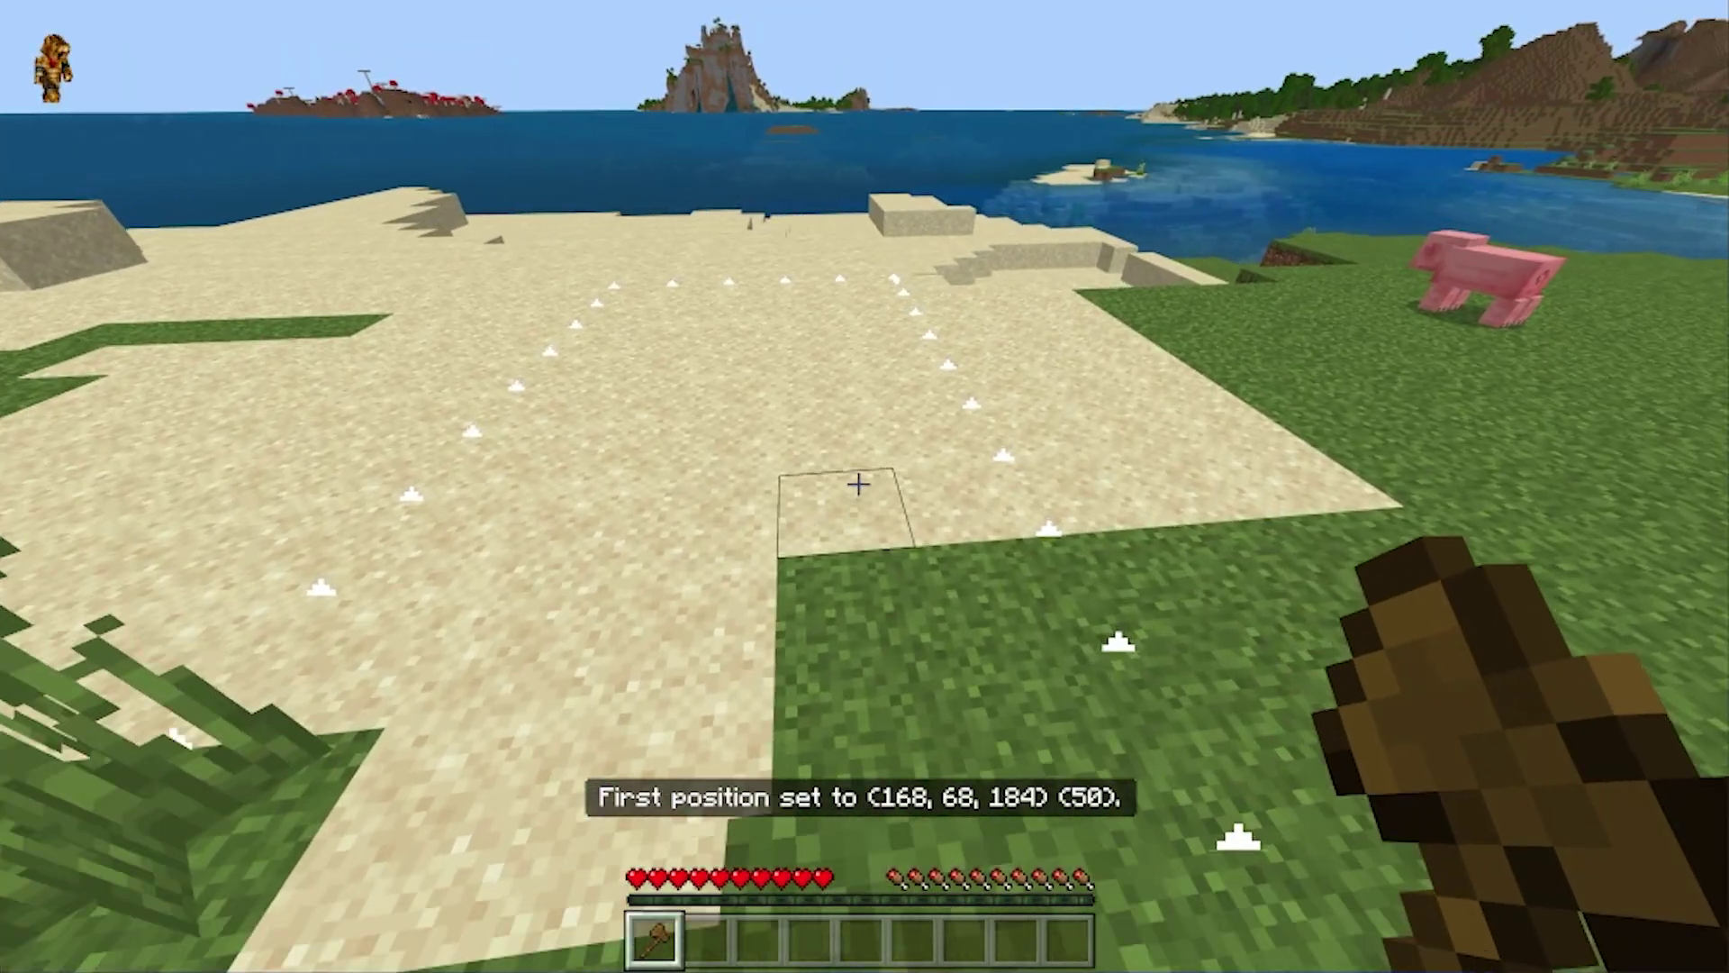
key("w")
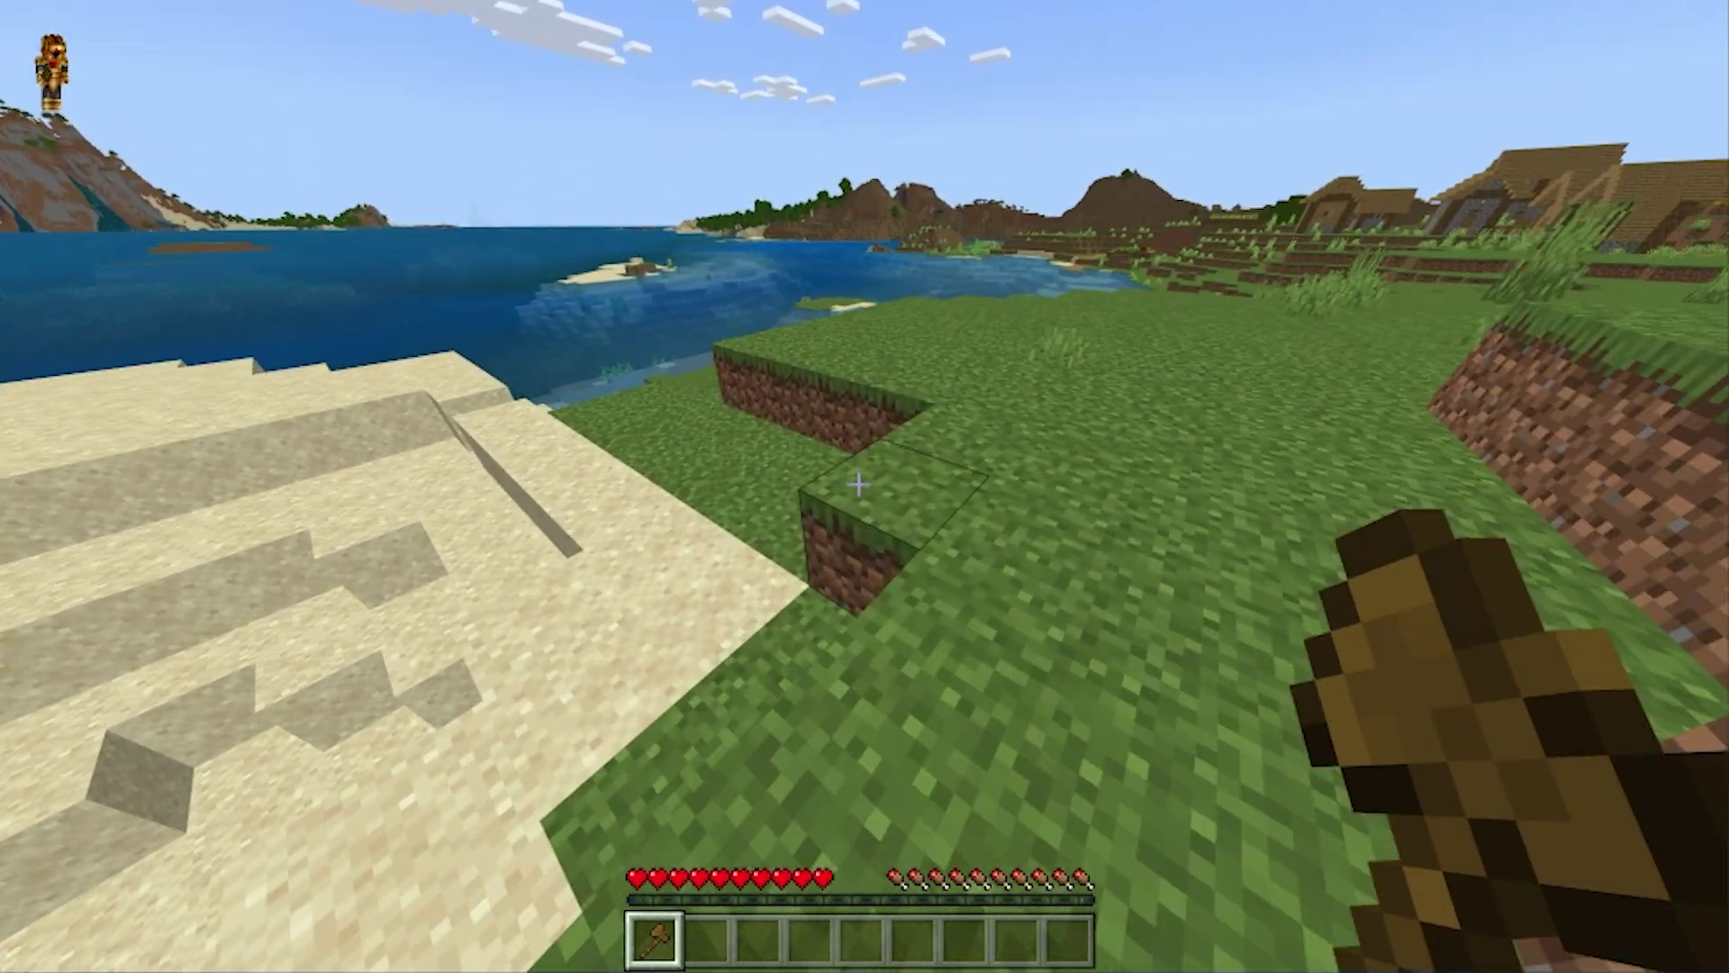
right_click(858, 484)
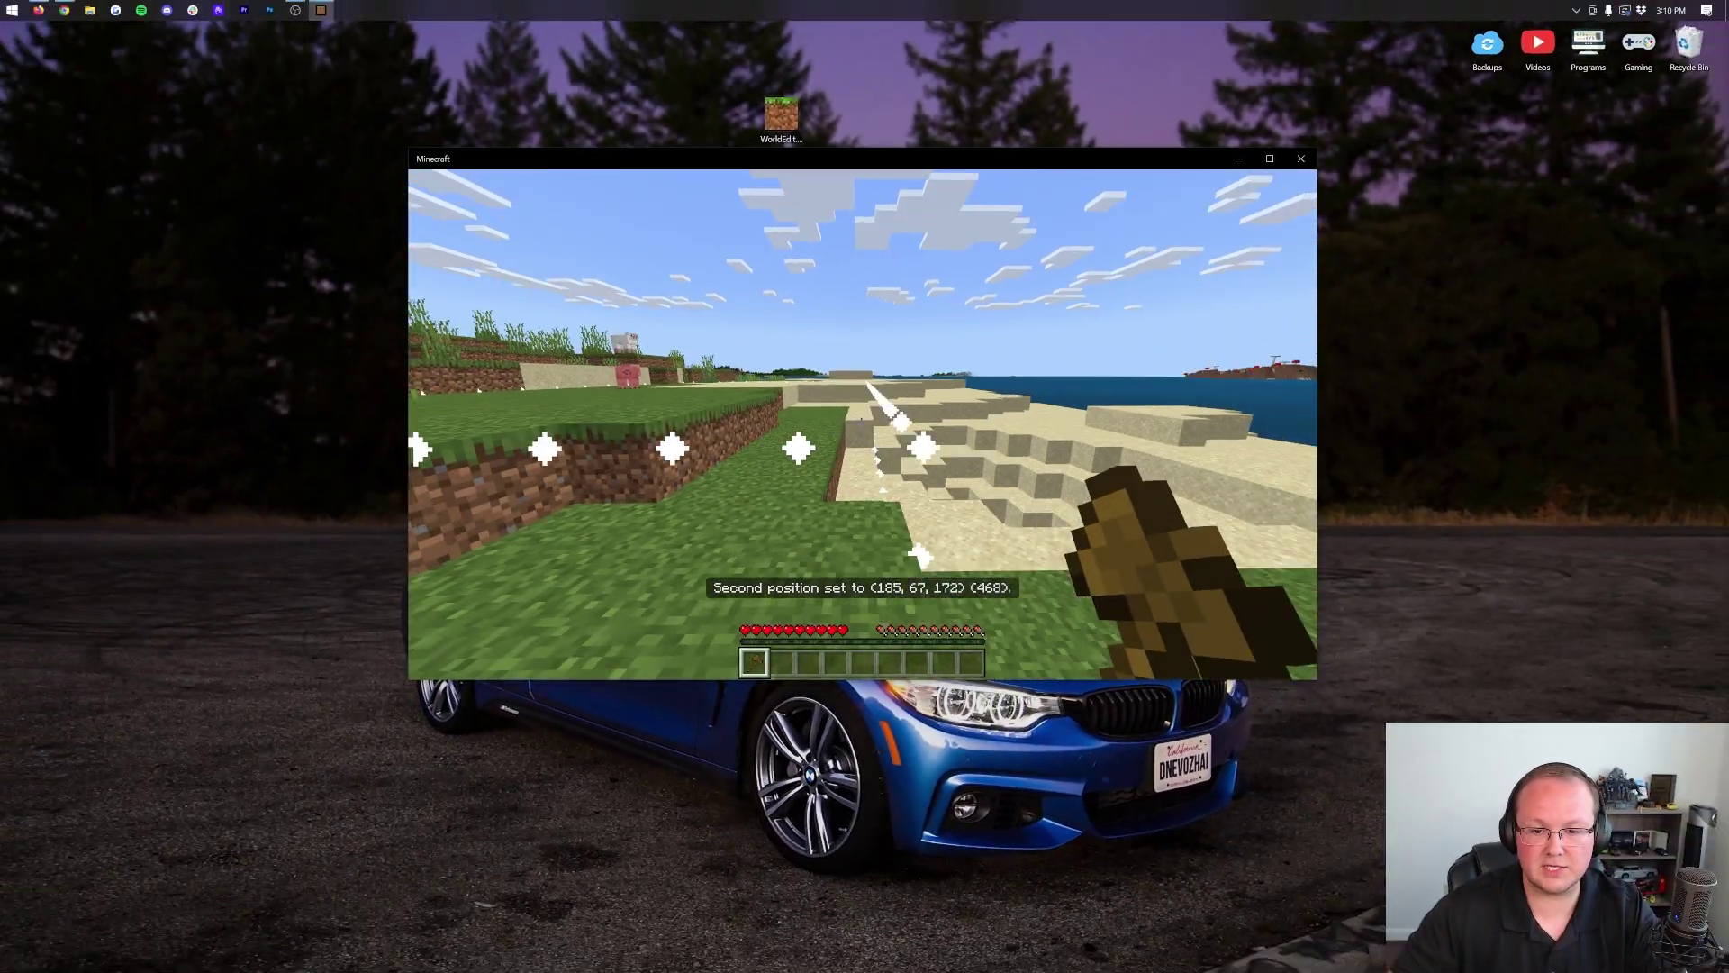
Step: Switch to the WorldEdit for Minecraft Bedrock documentation in Chrome and look through the available commands and their usage
key("t")
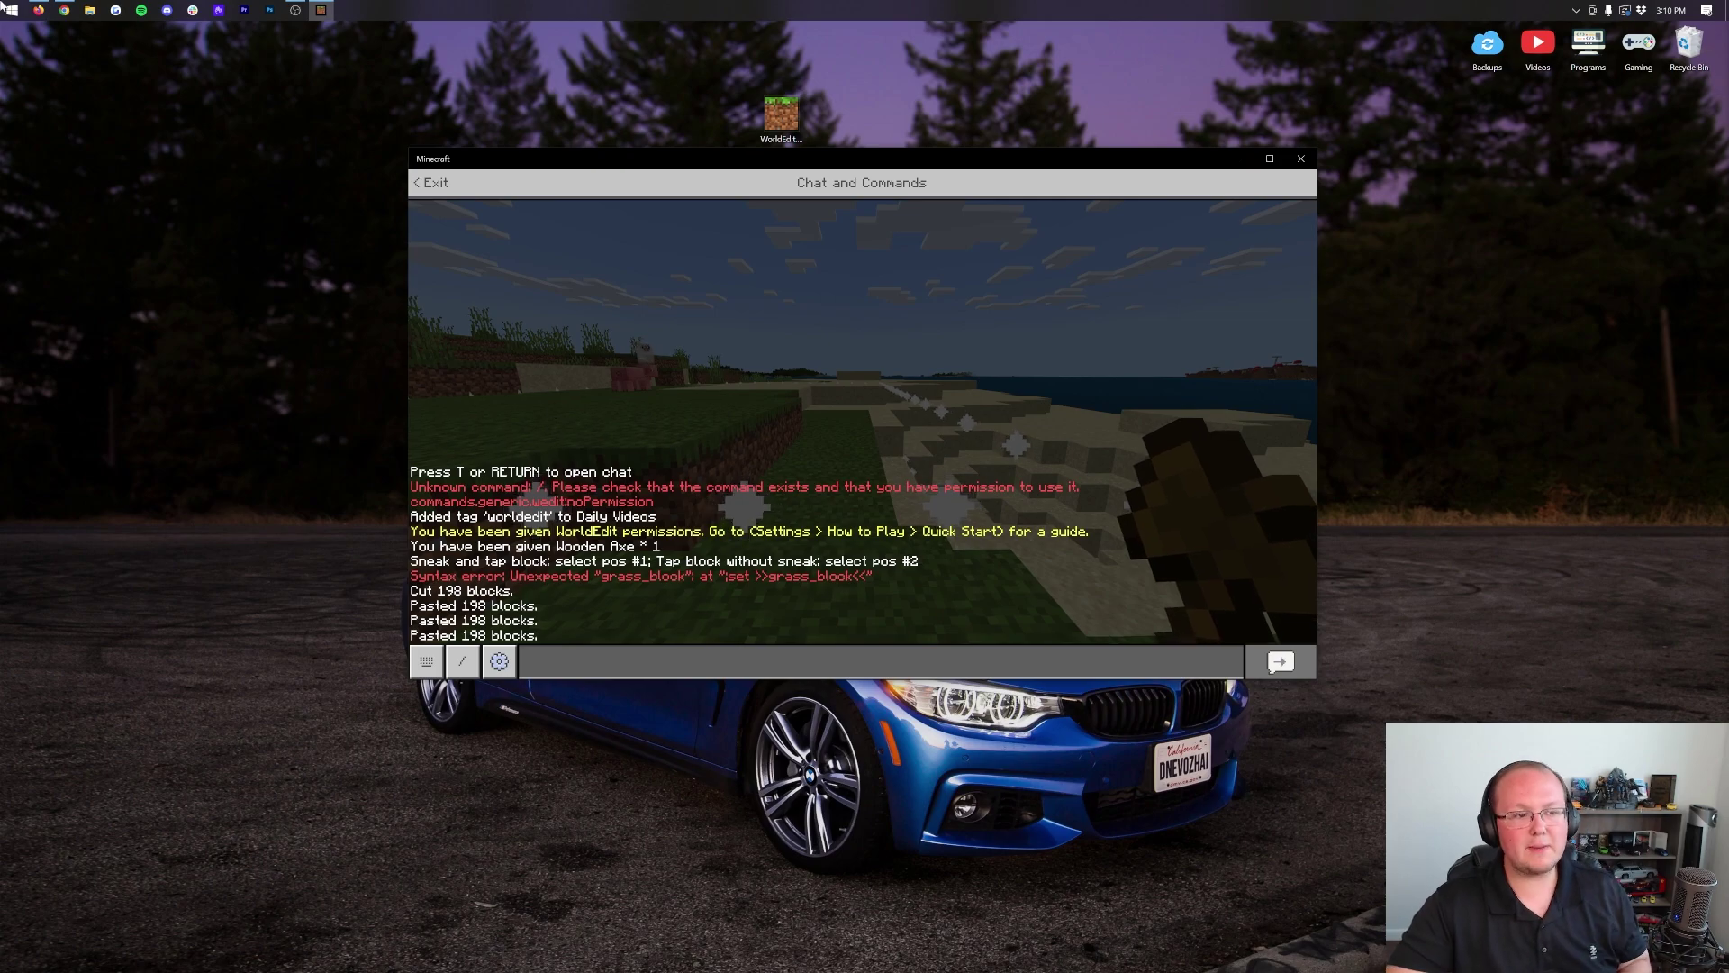
left_click(63, 10)
scroll(309, 273, "up", 8)
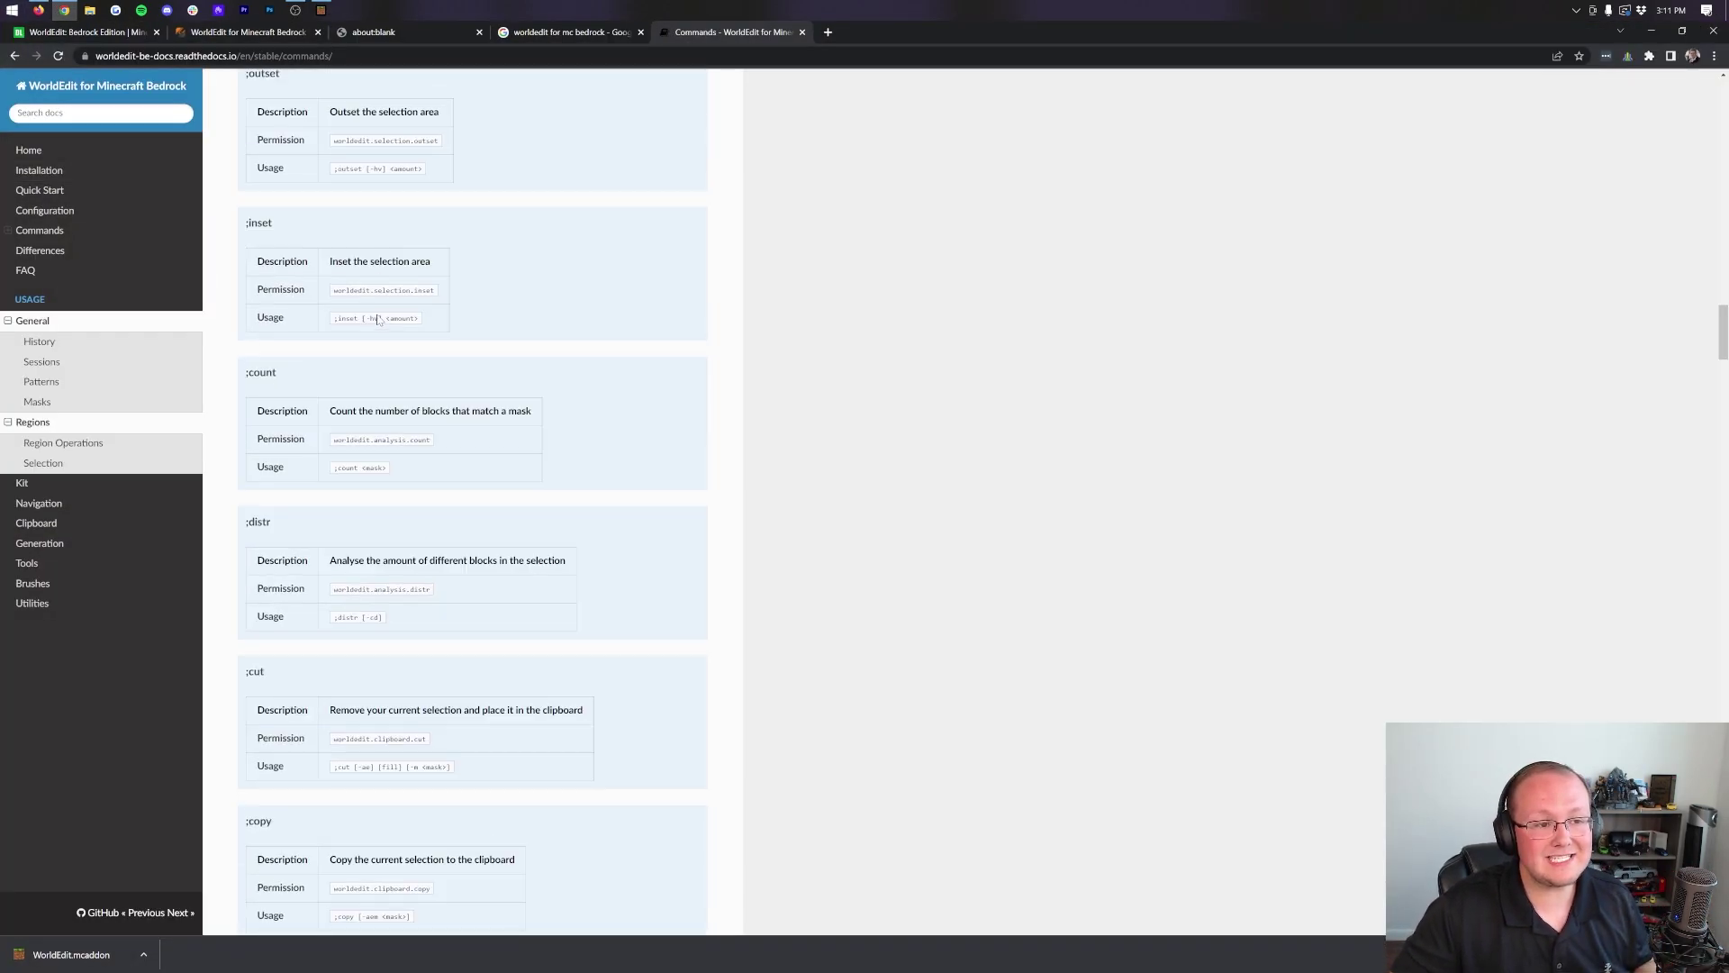
scroll(309, 273, "up", 15)
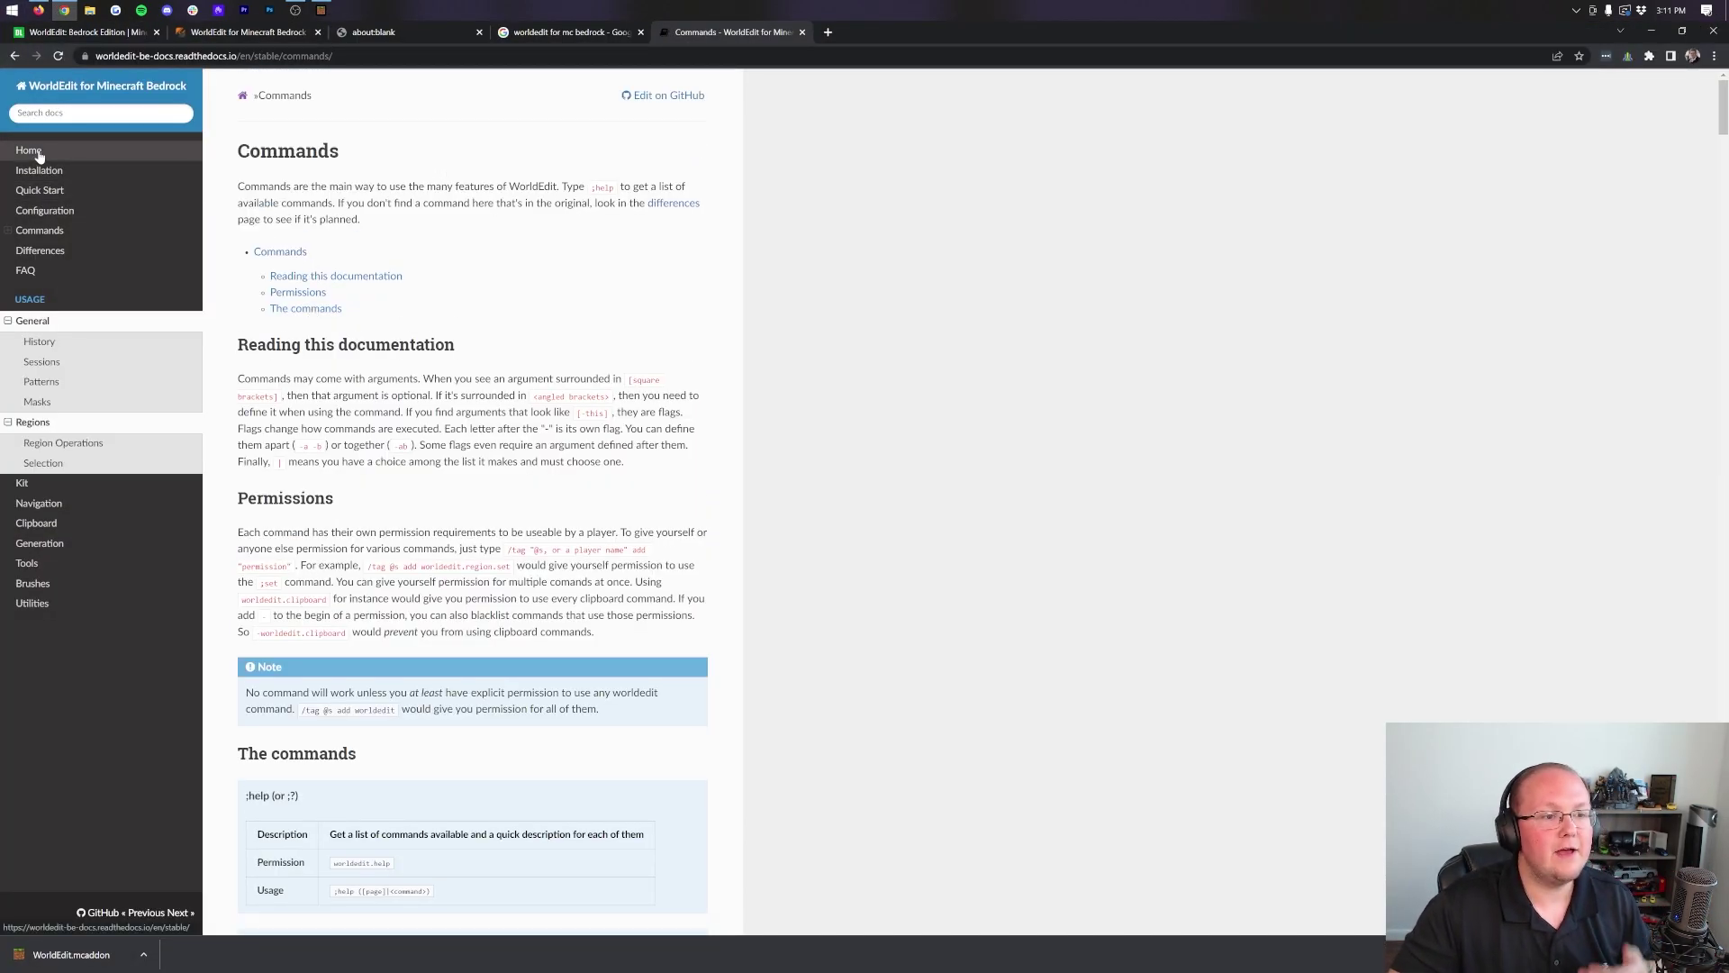
left_click(40, 155)
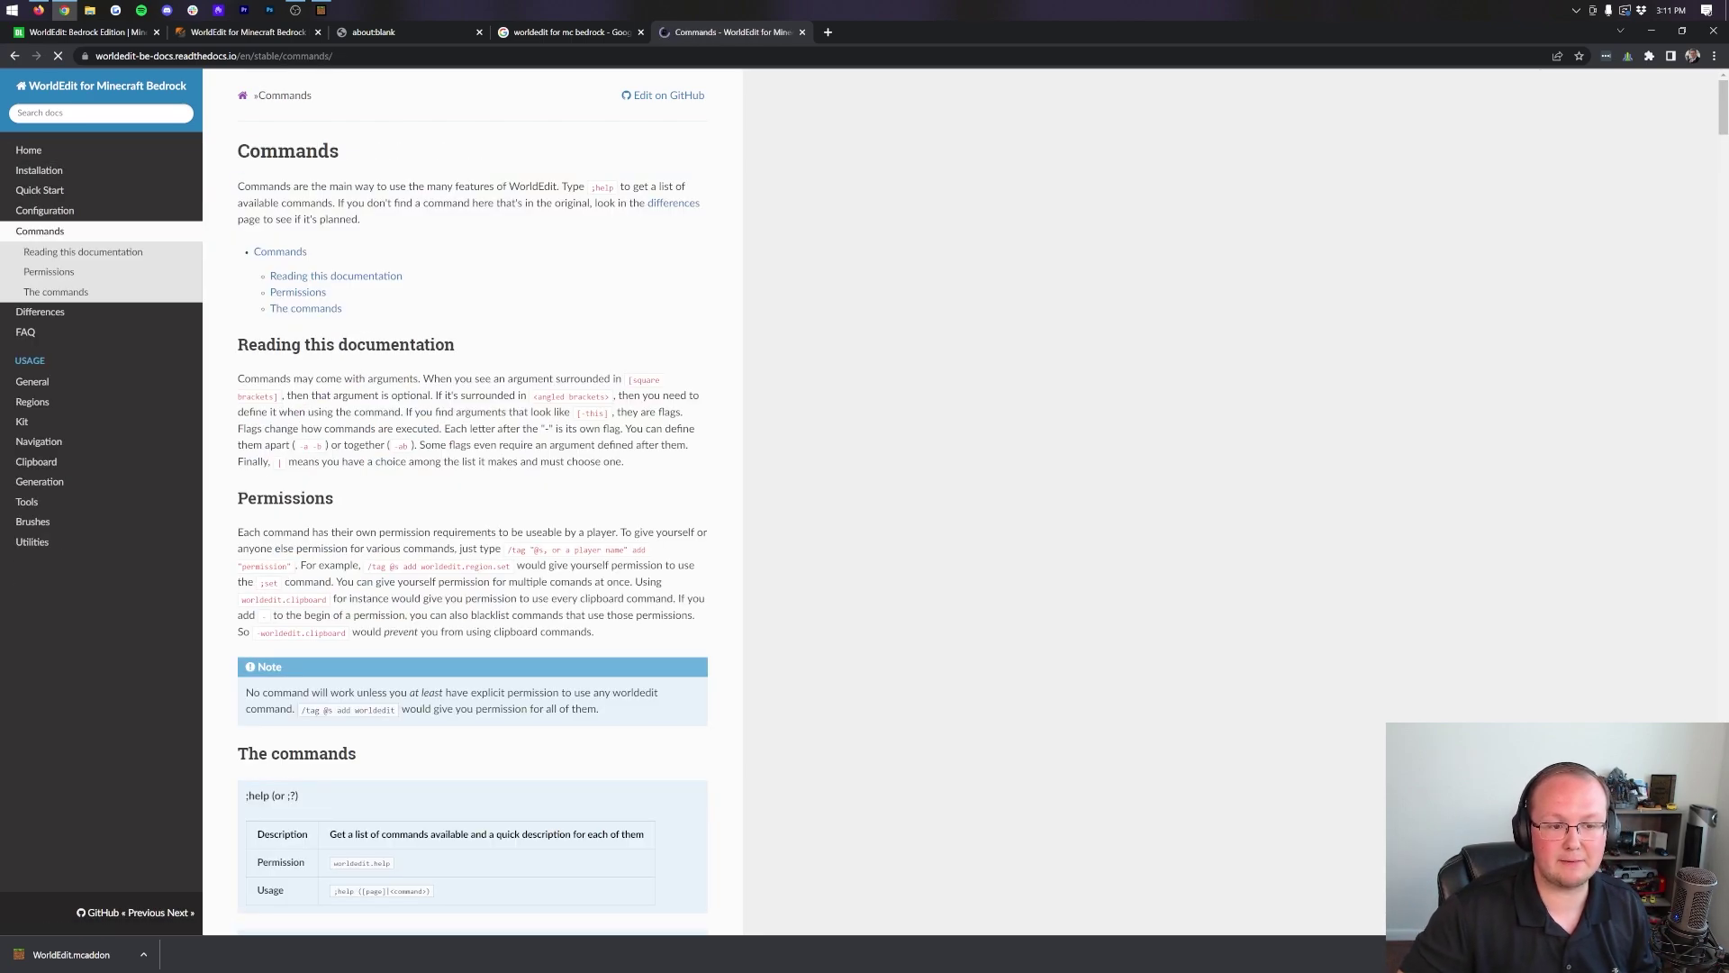
scroll(519, 417, "down", 20)
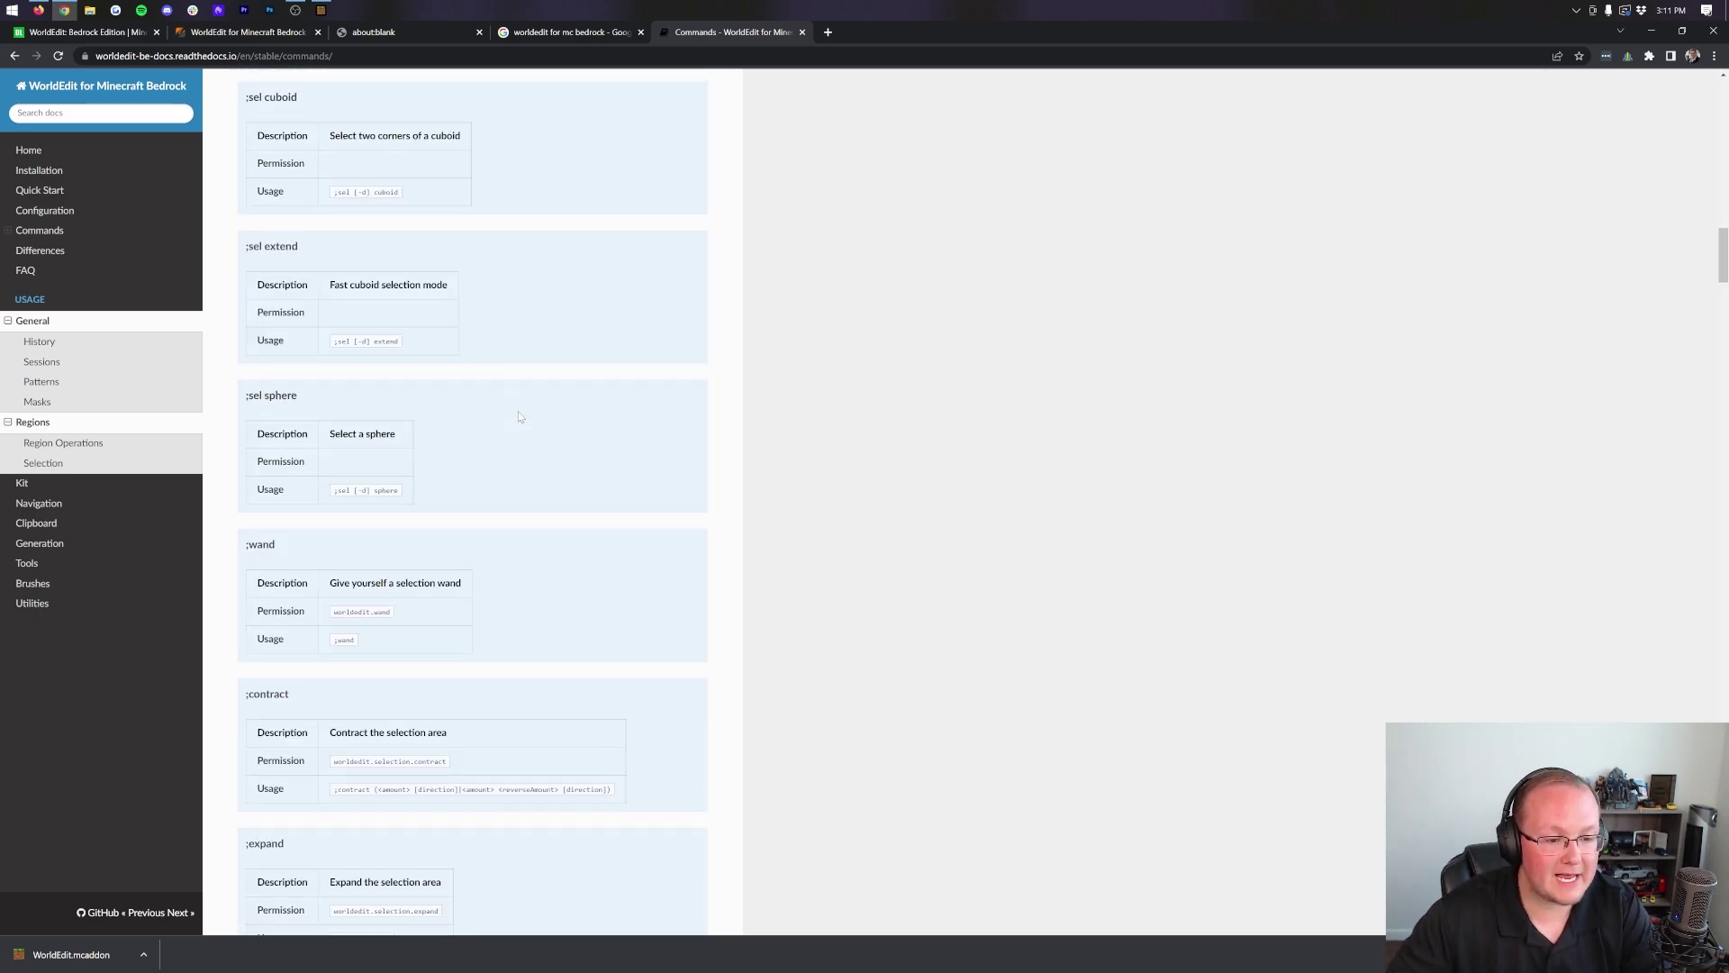
scroll(519, 417, "down", 20)
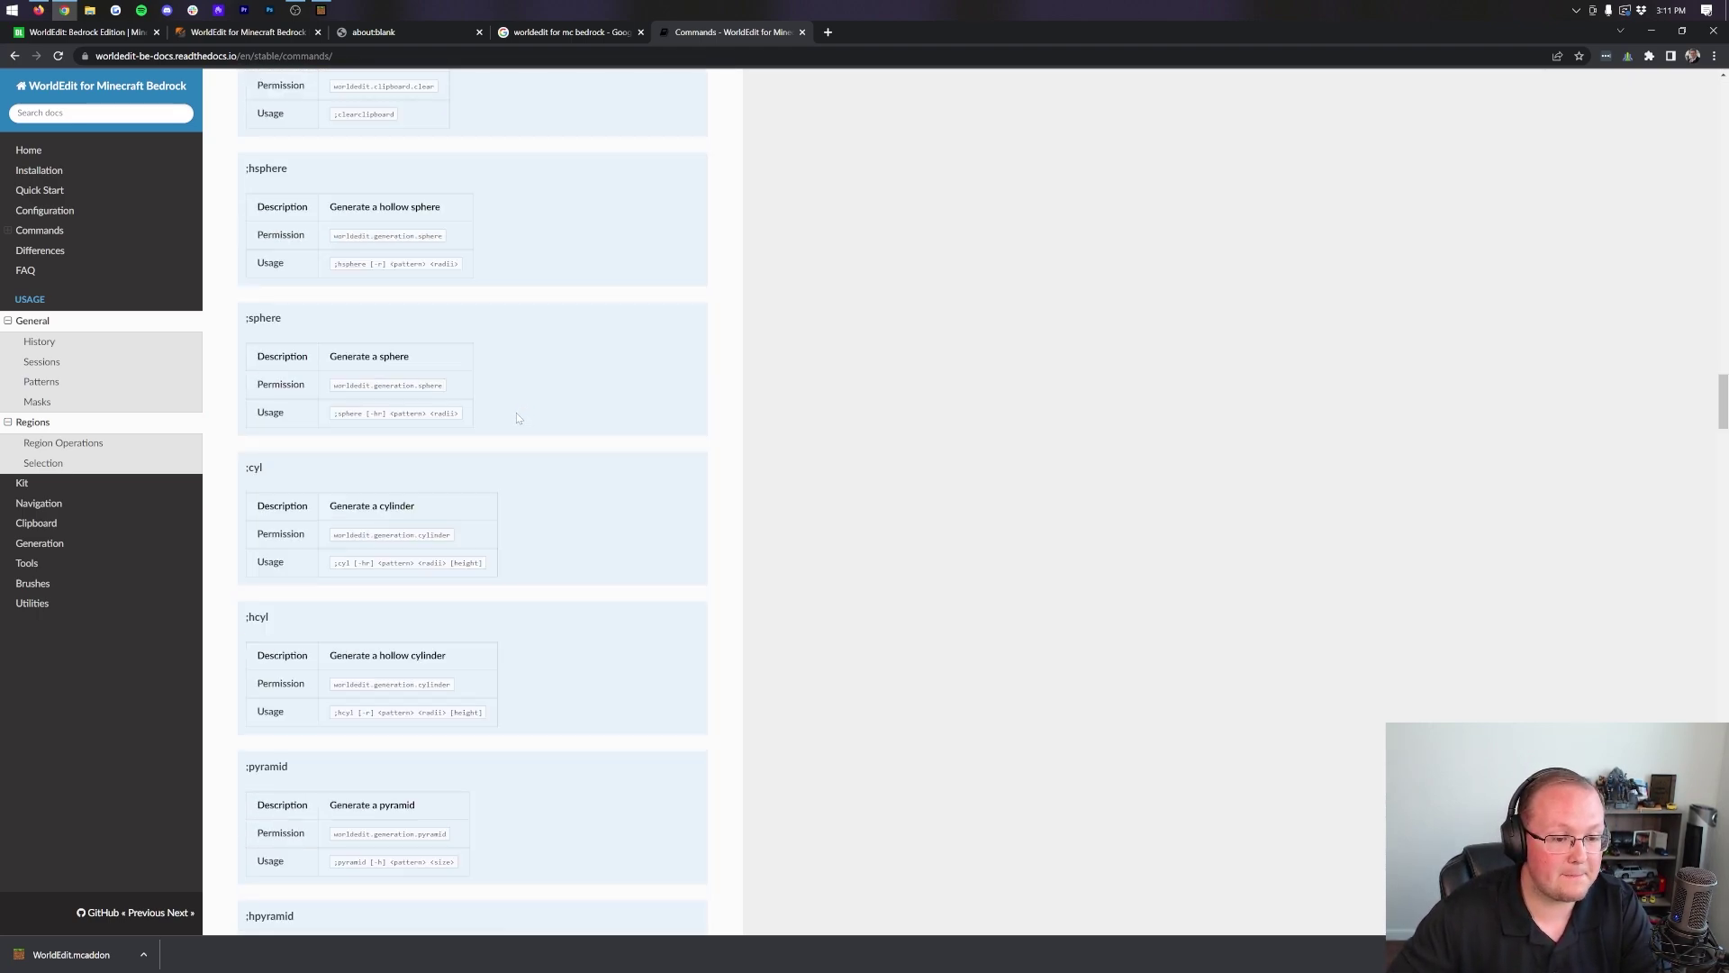
scroll(516, 414, "down", 20)
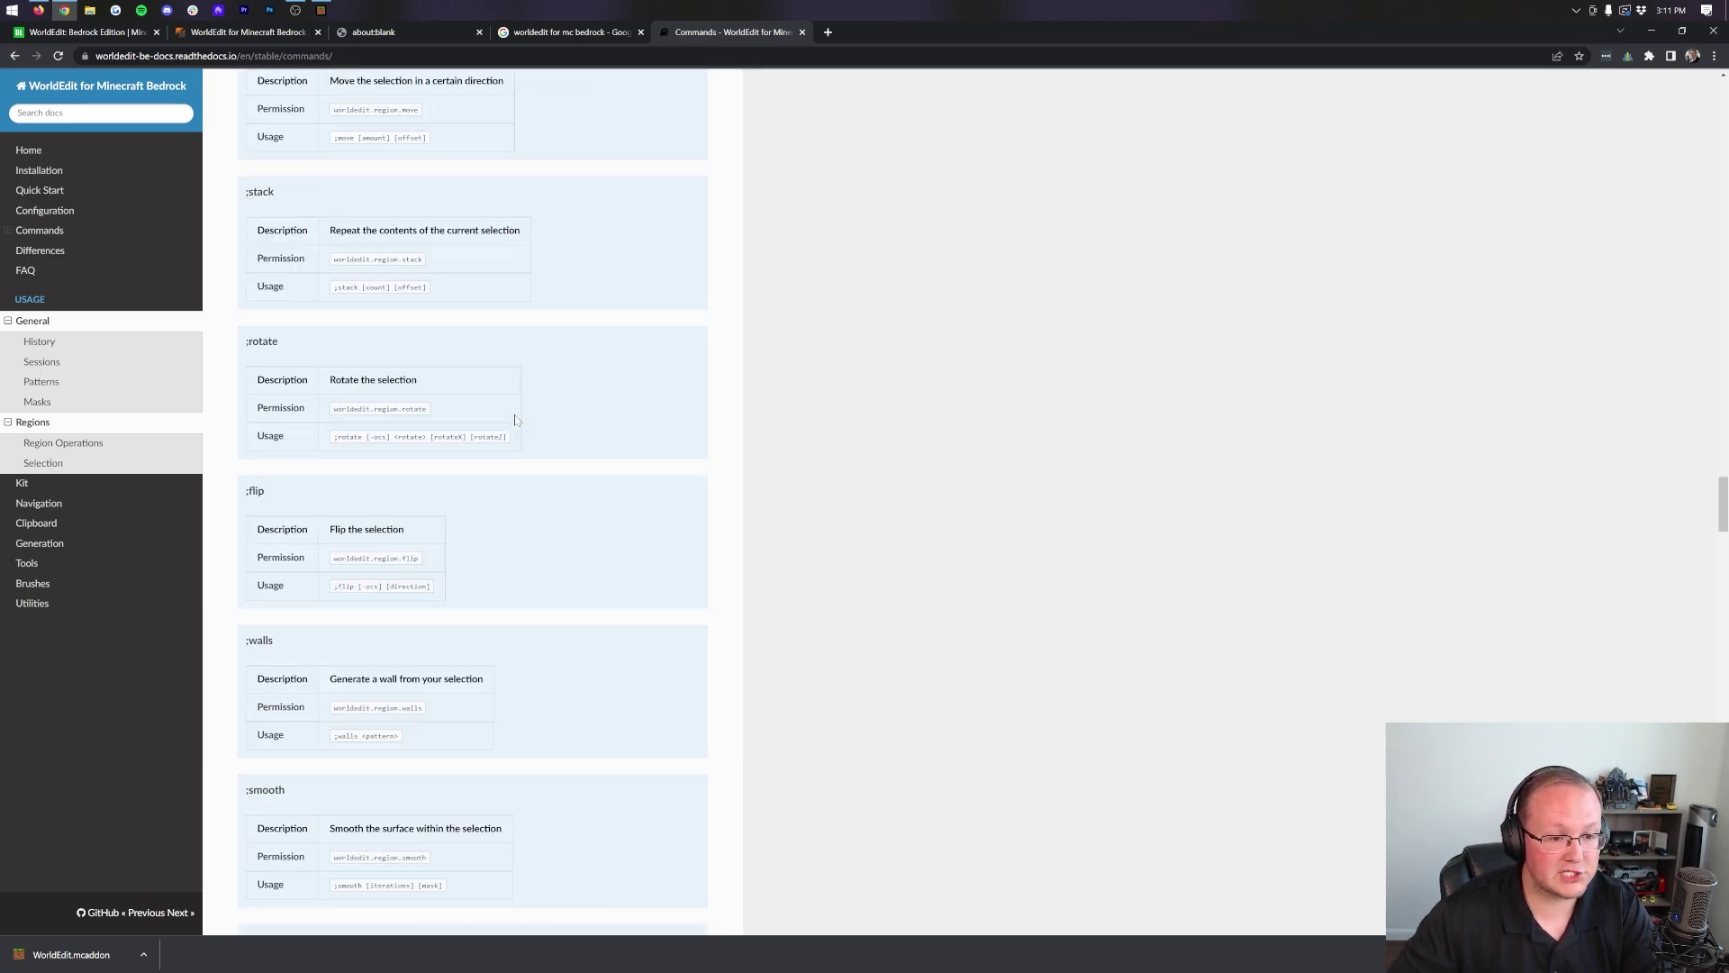
scroll(516, 420, "down", 20)
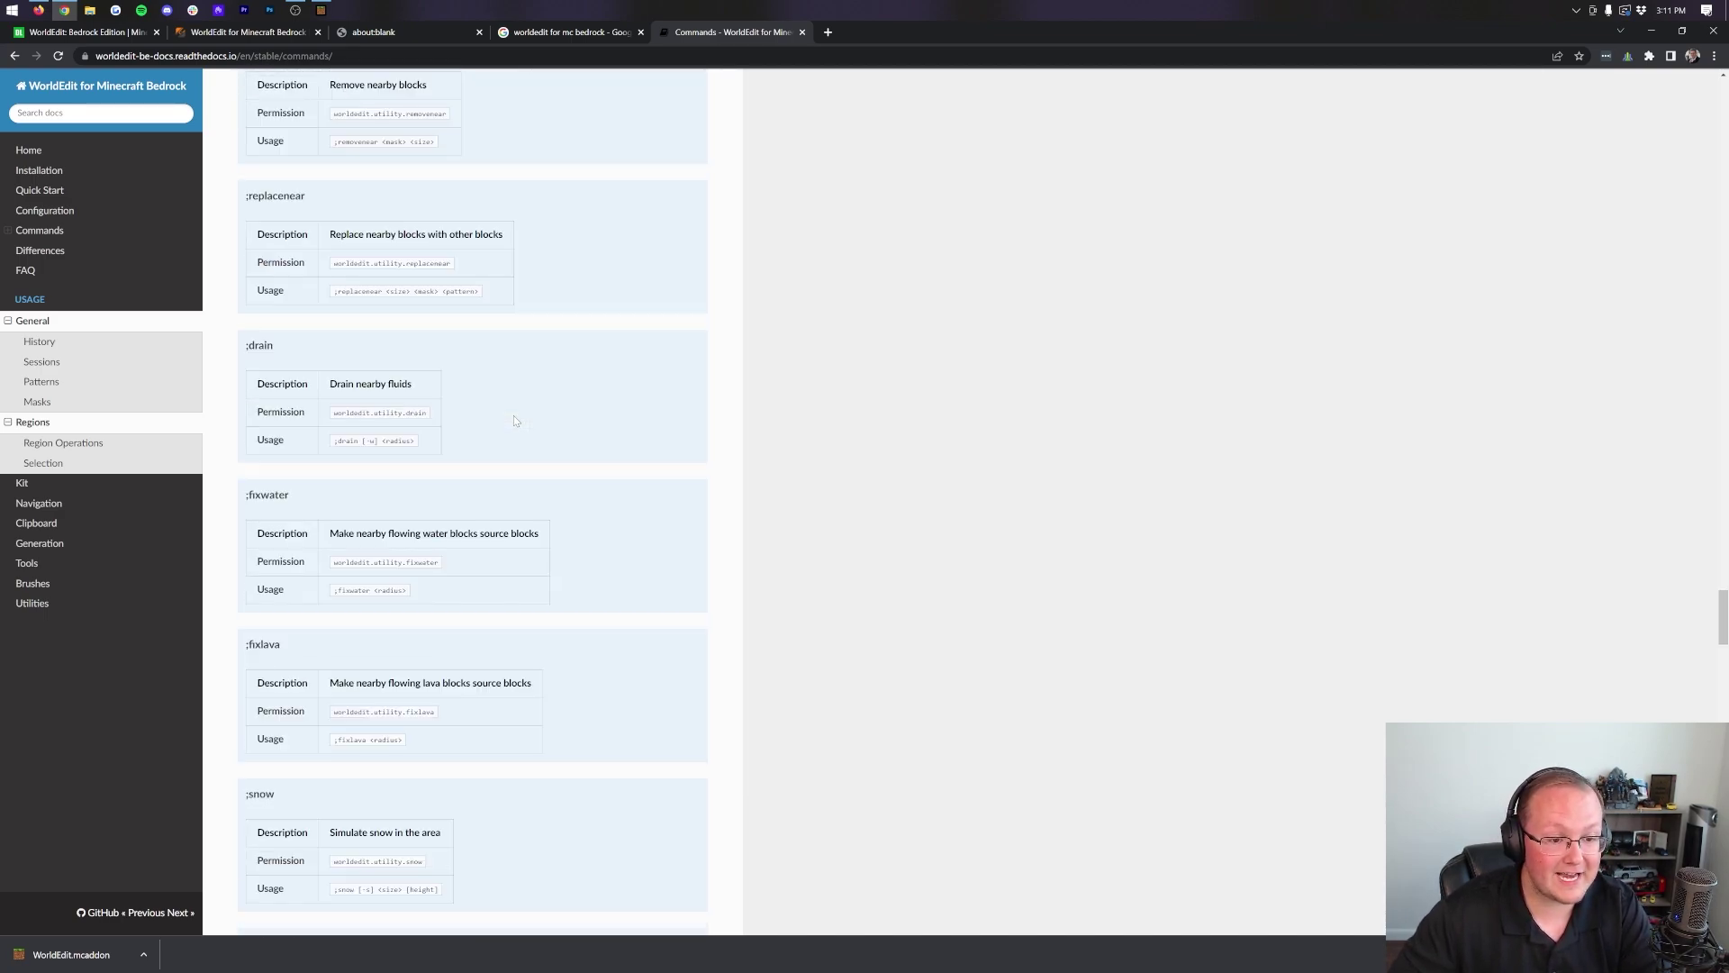
Step: Look through the utility, brush and undo command entries on the WorldEdit Commands documentation page
scroll(515, 420, "down", 20)
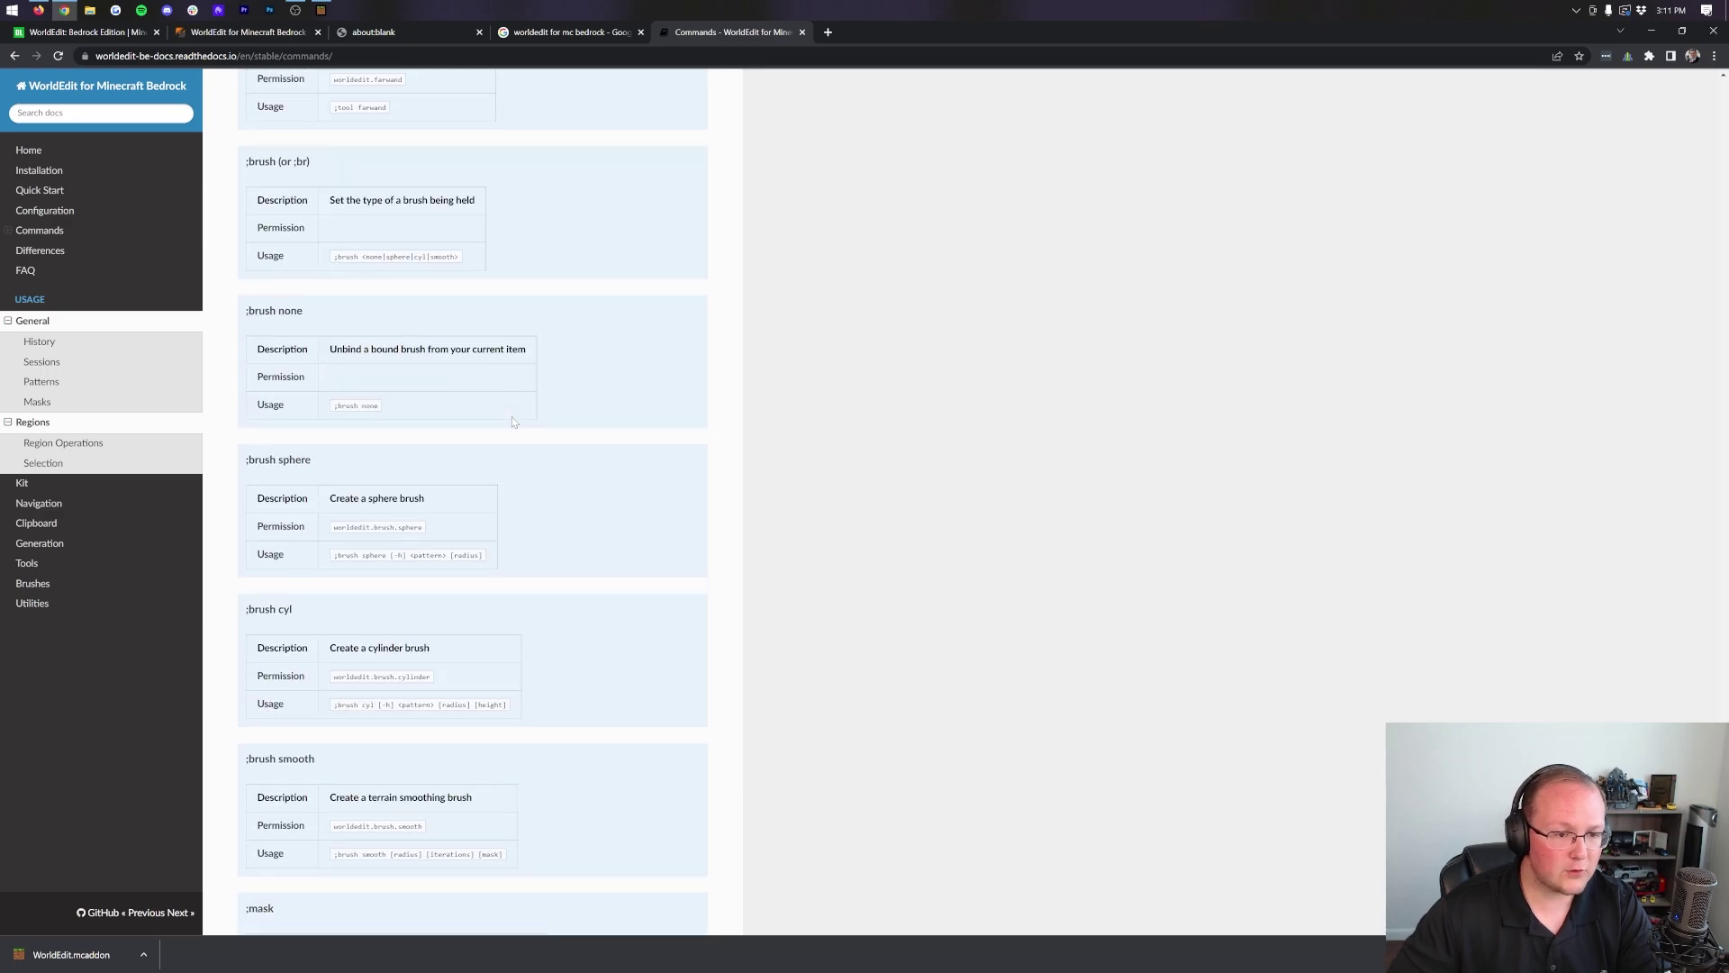
scroll(513, 422, "down", 20)
scroll(502, 443, "down", 5)
scroll(502, 443, "up", 15)
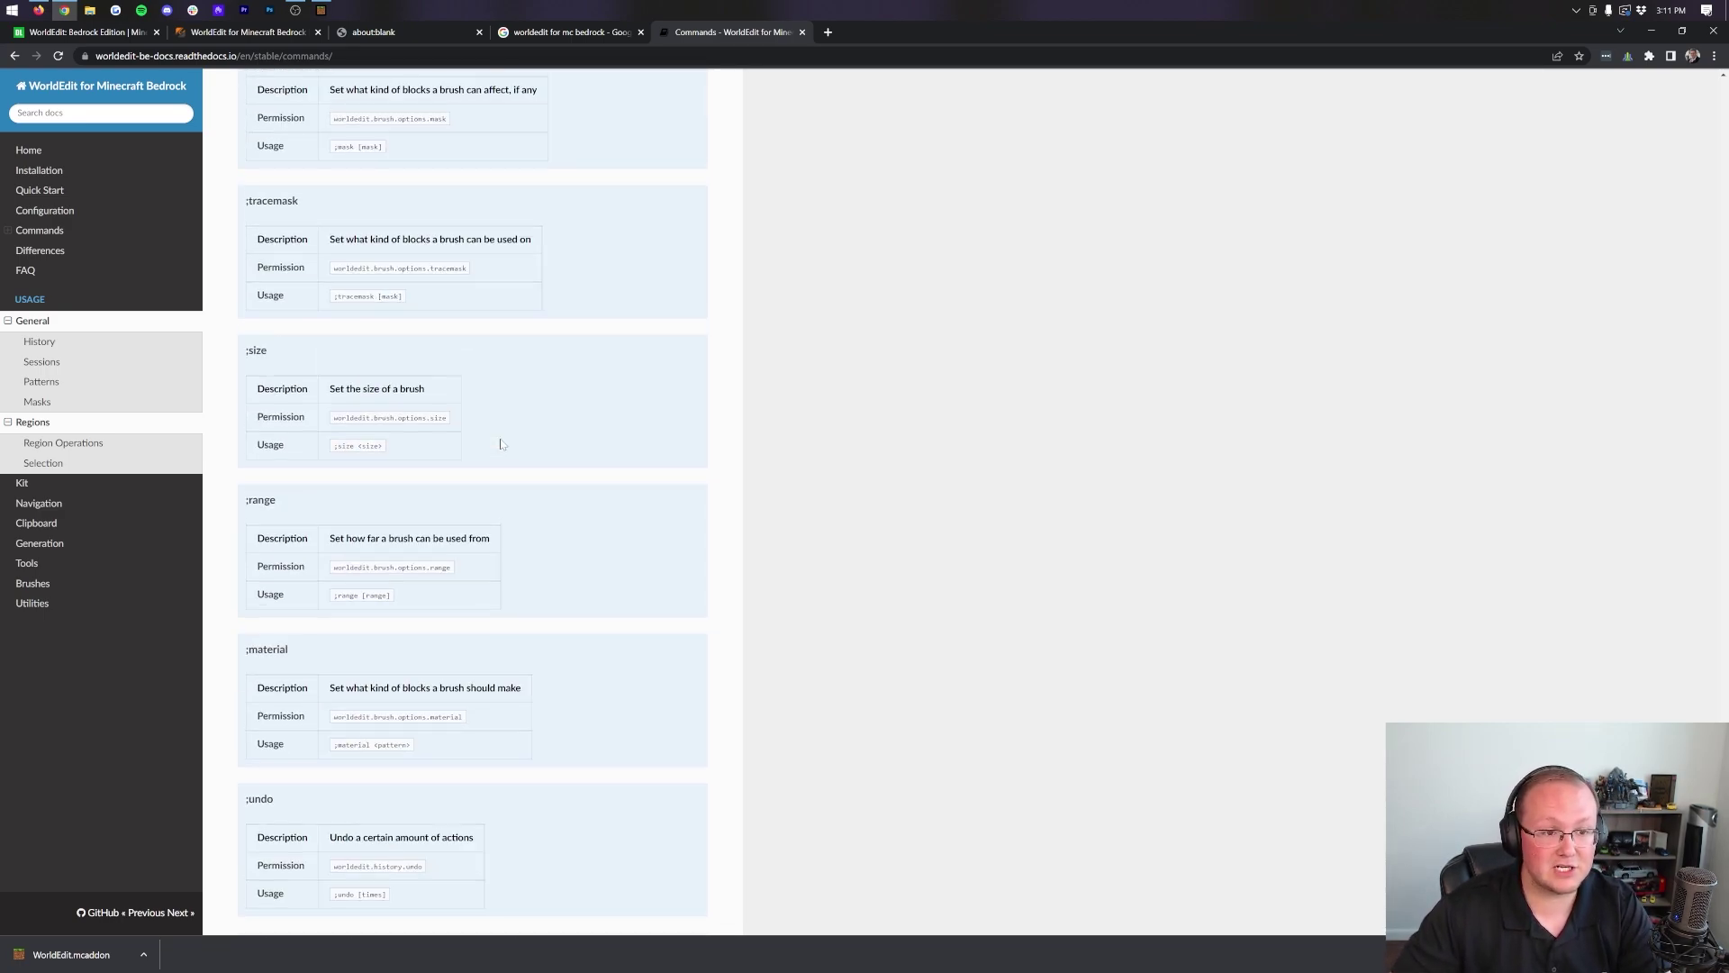
scroll(847, 317, "up", 20)
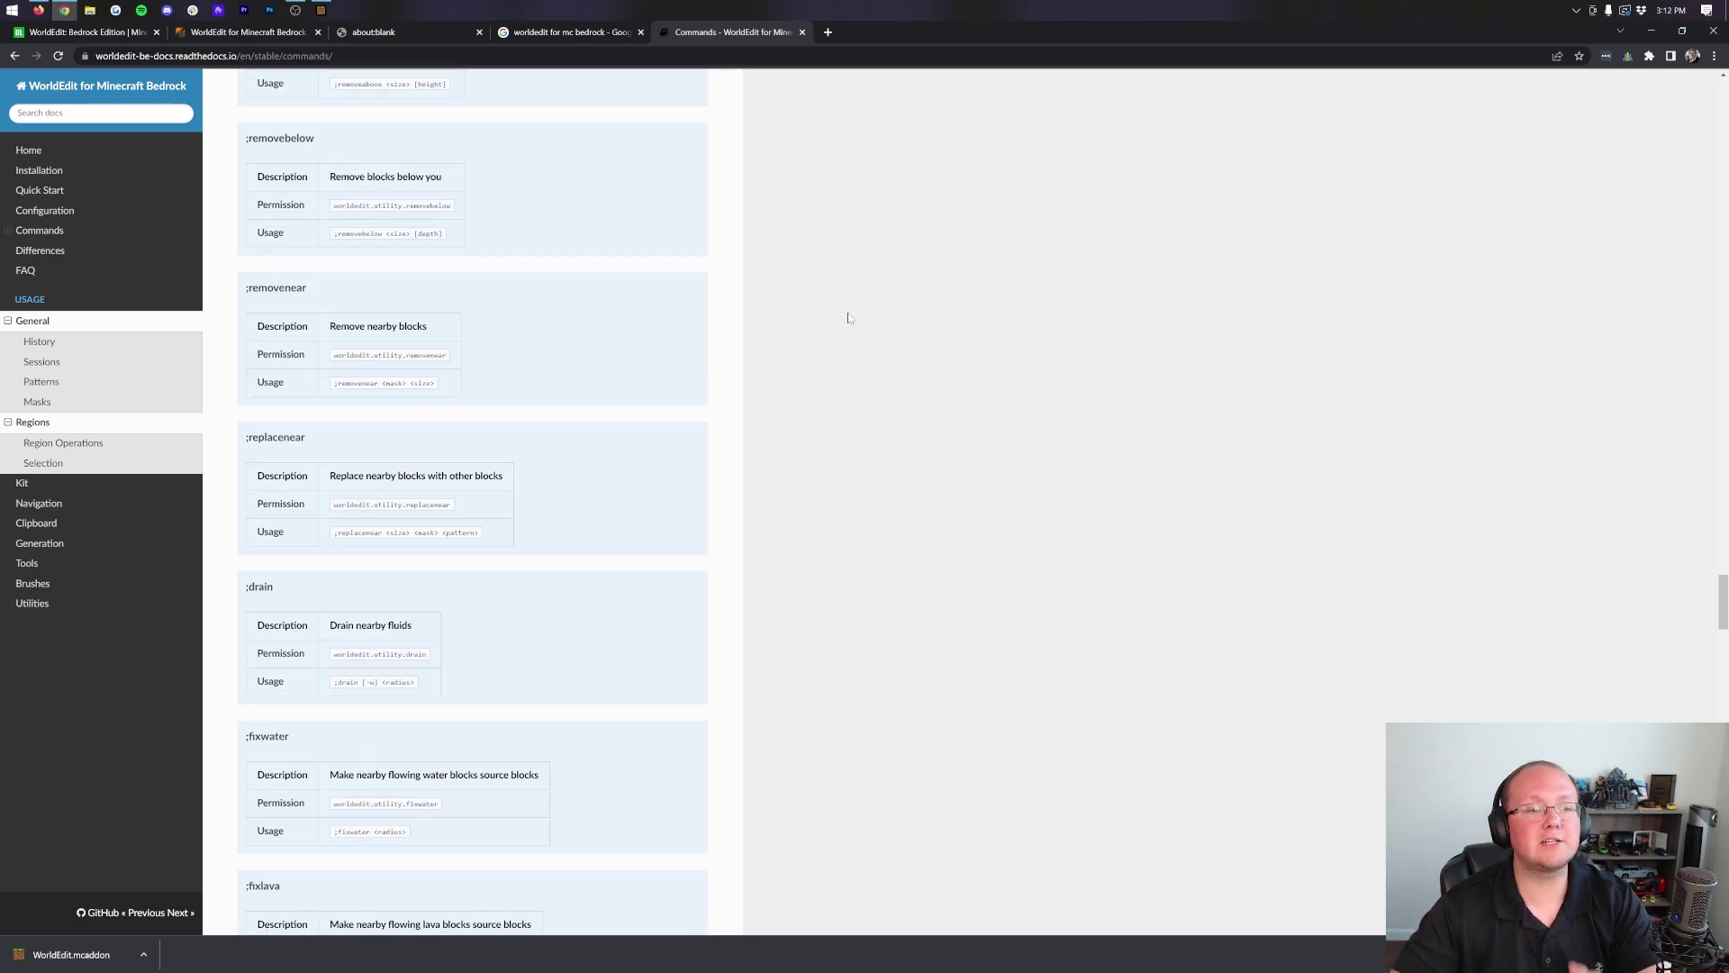
Step: Return to Minecraft, close the chat and walk around the marked beach region to inspect its outline
left_click(1659, 31)
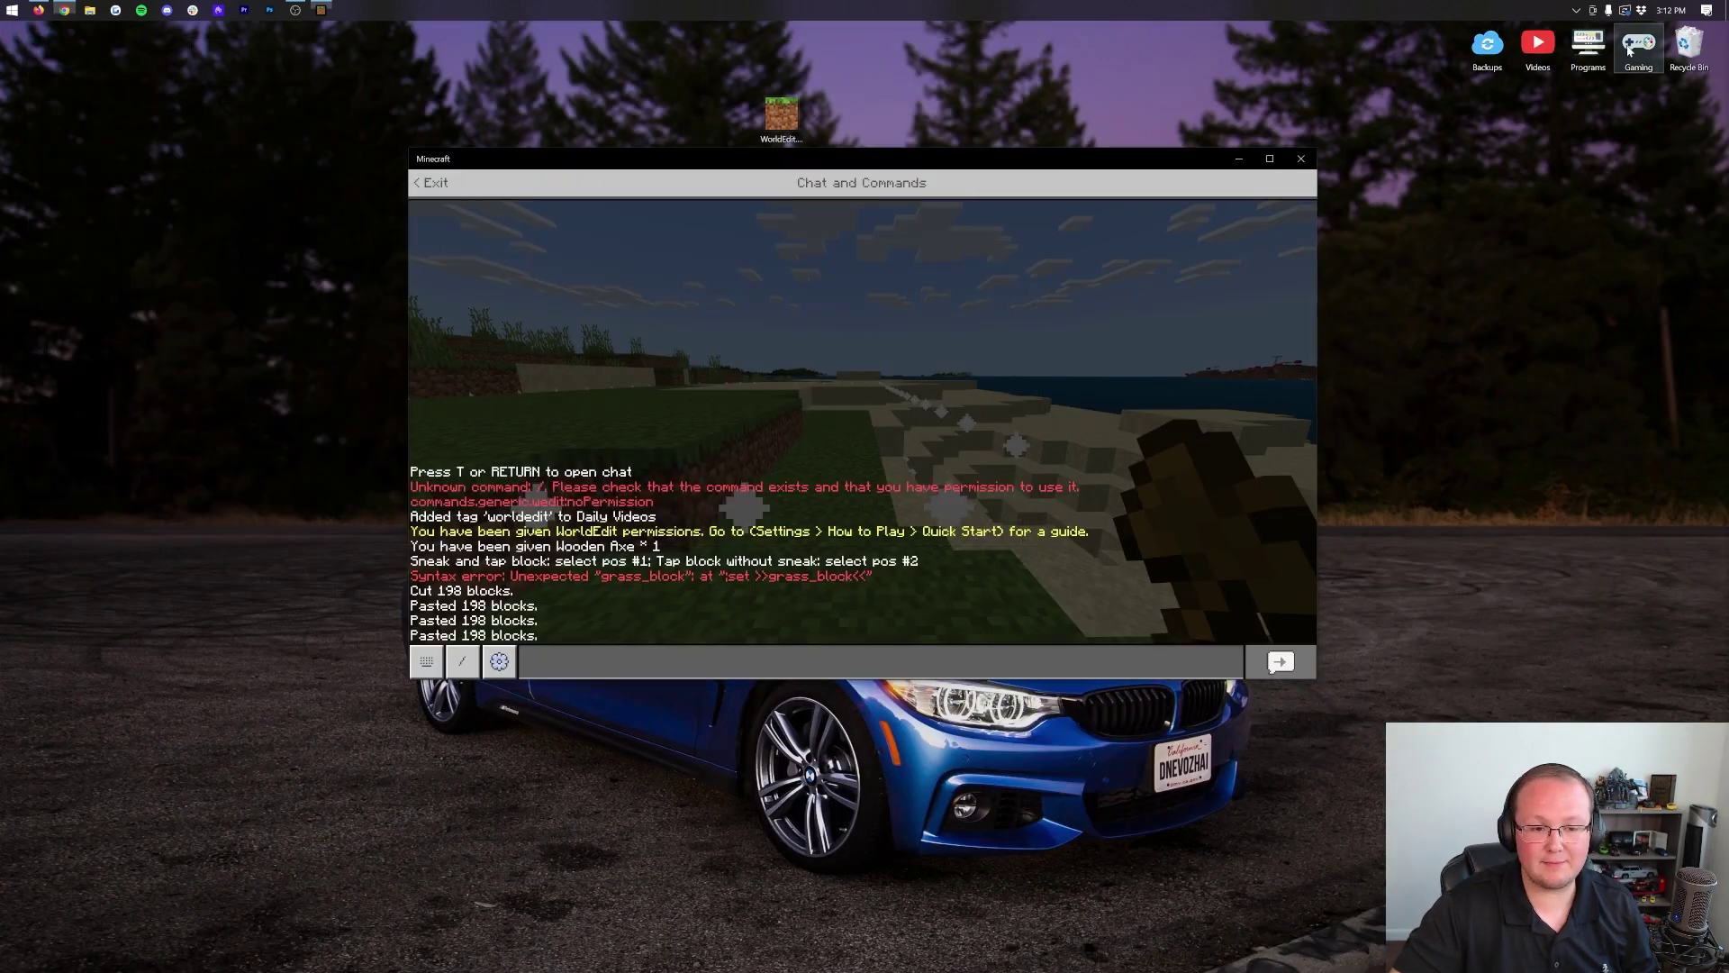
key("Escape")
key("s")
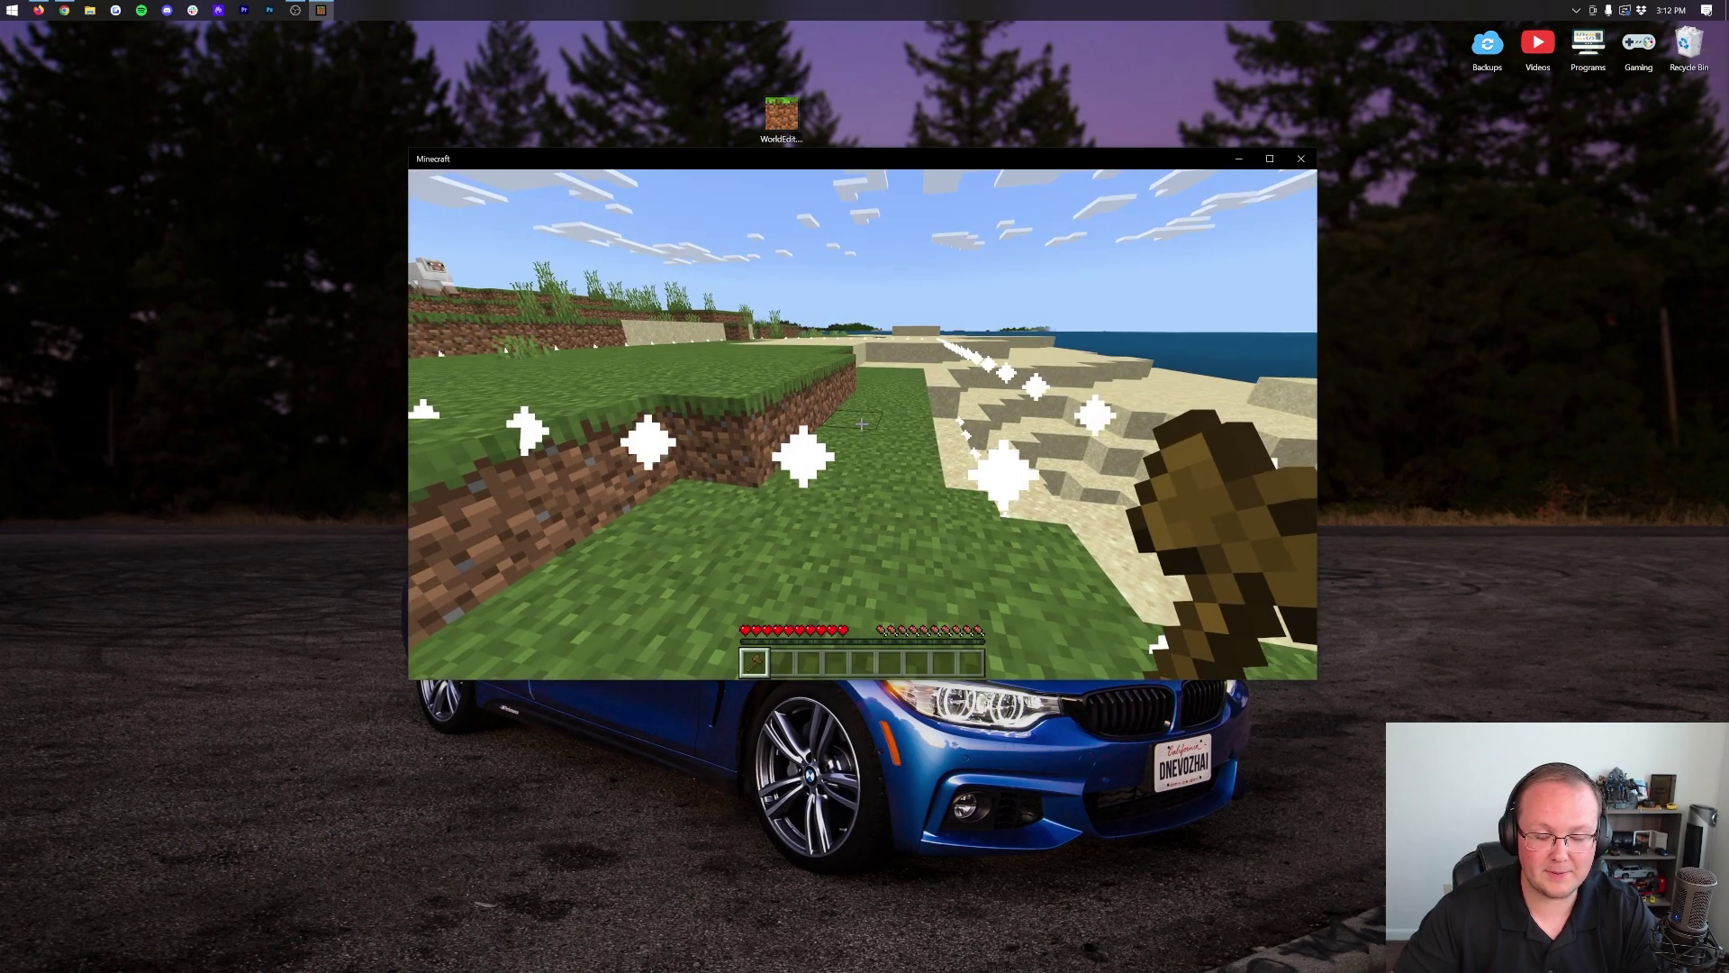
key("a")
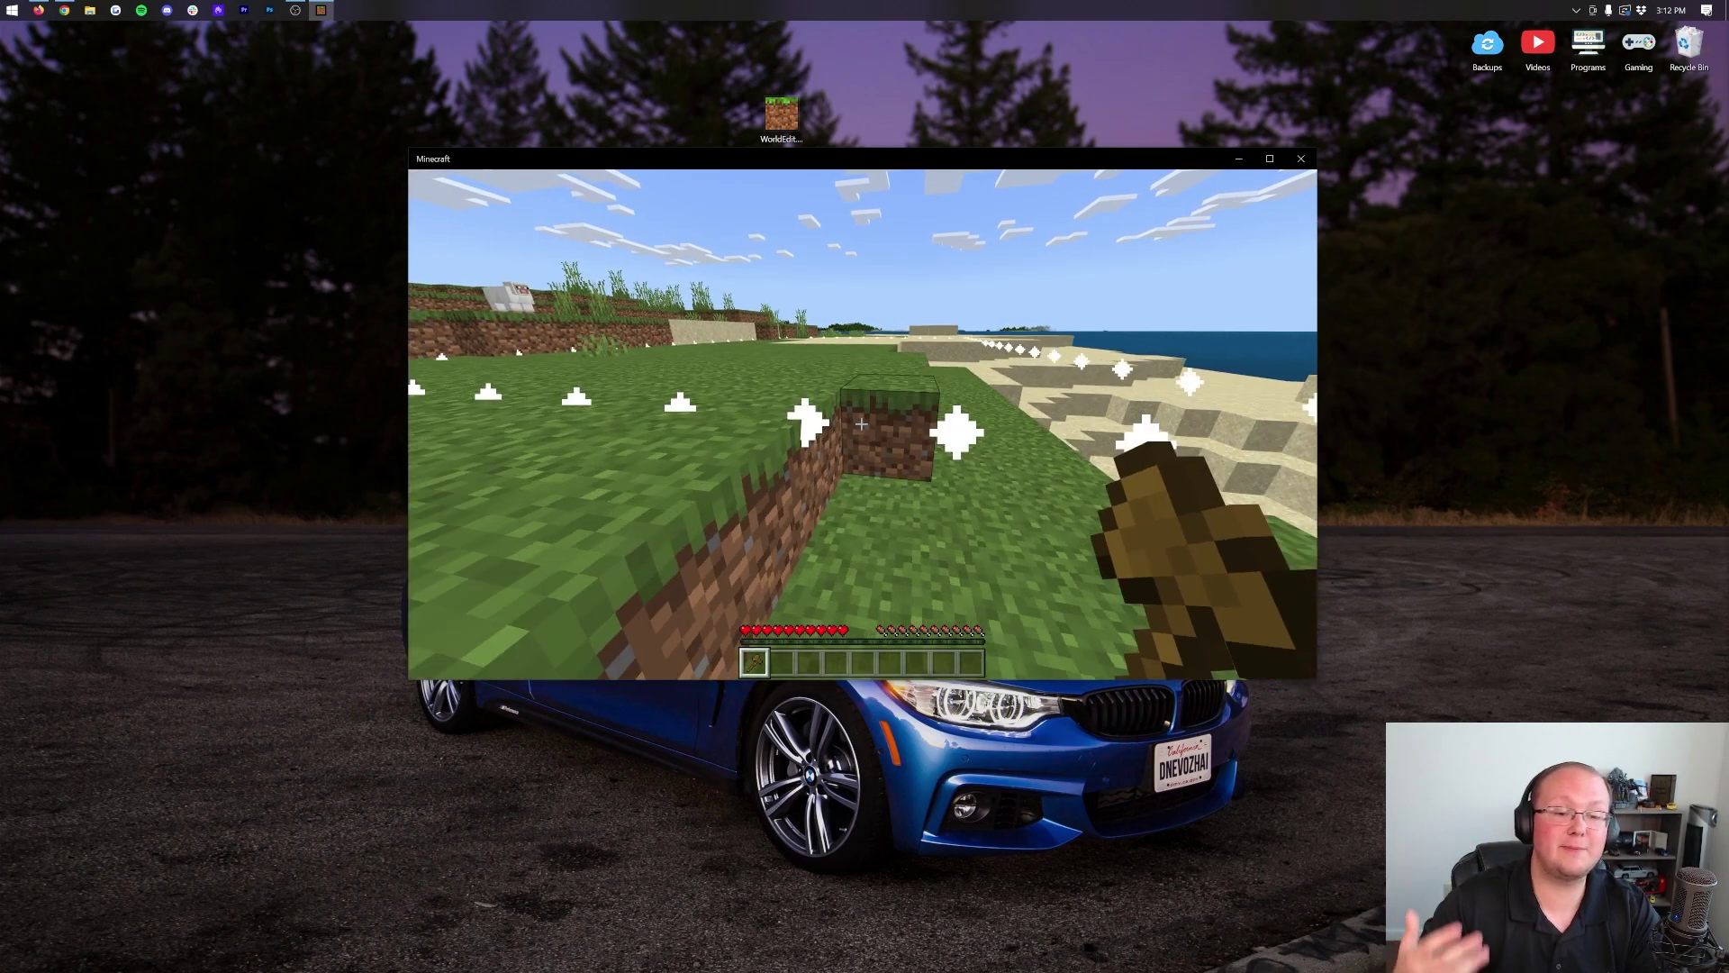
key("w")
key("space")
key("s")
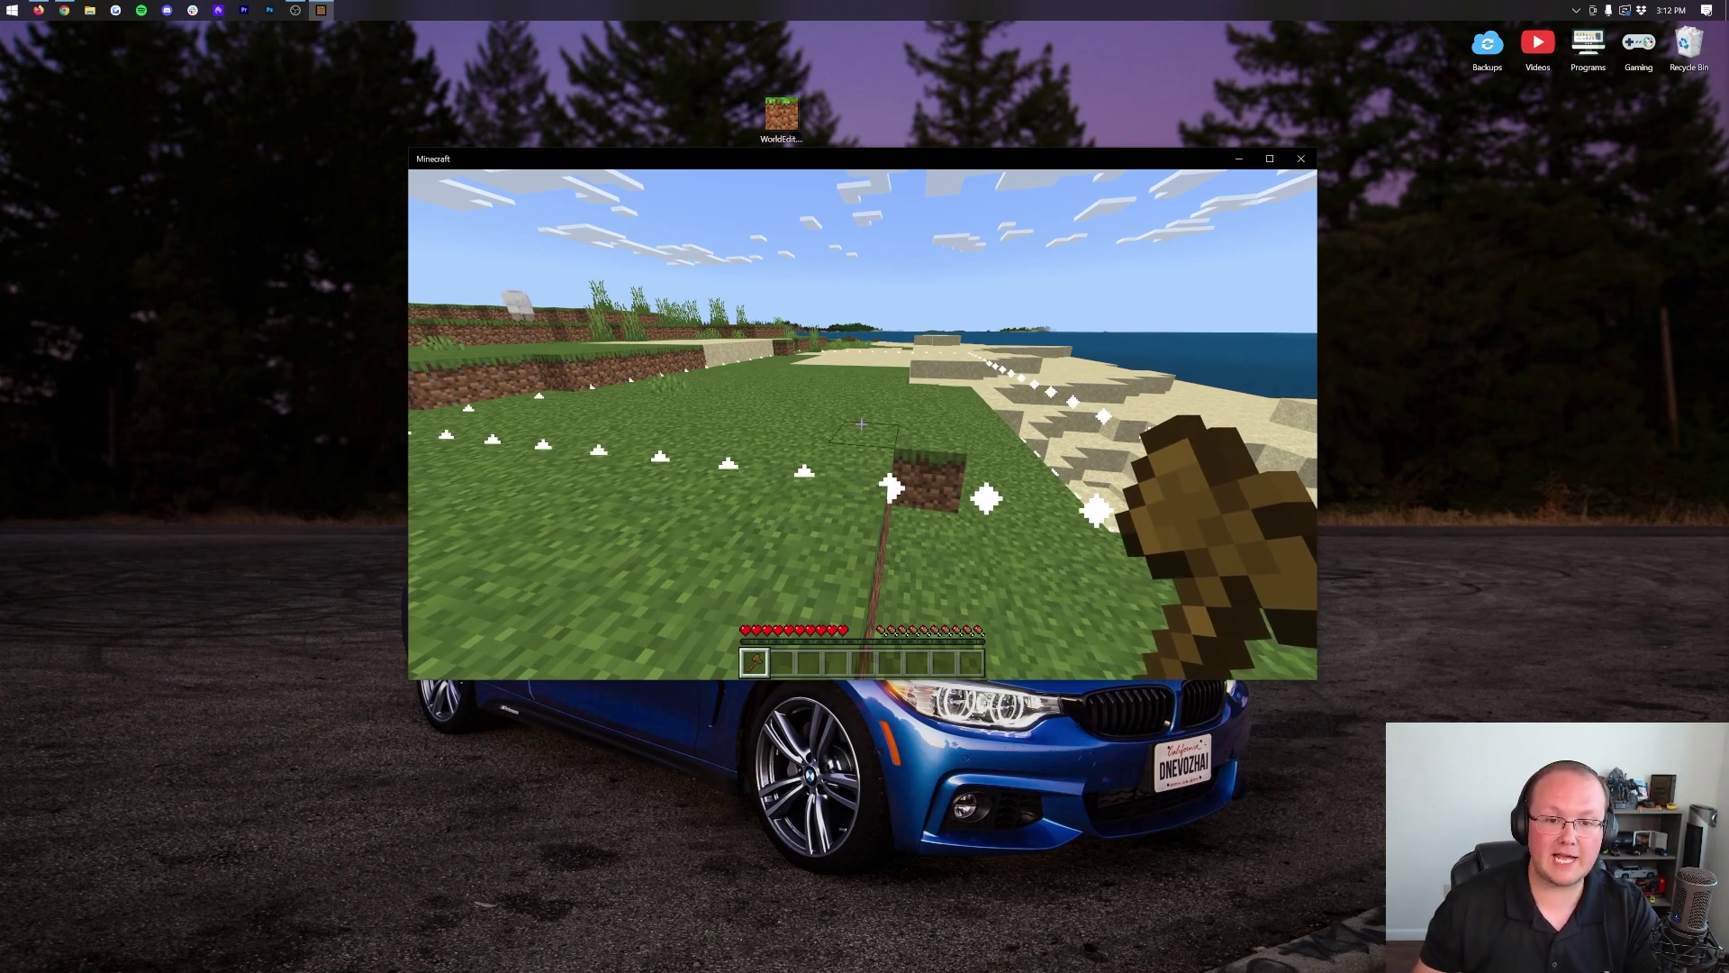
key("w")
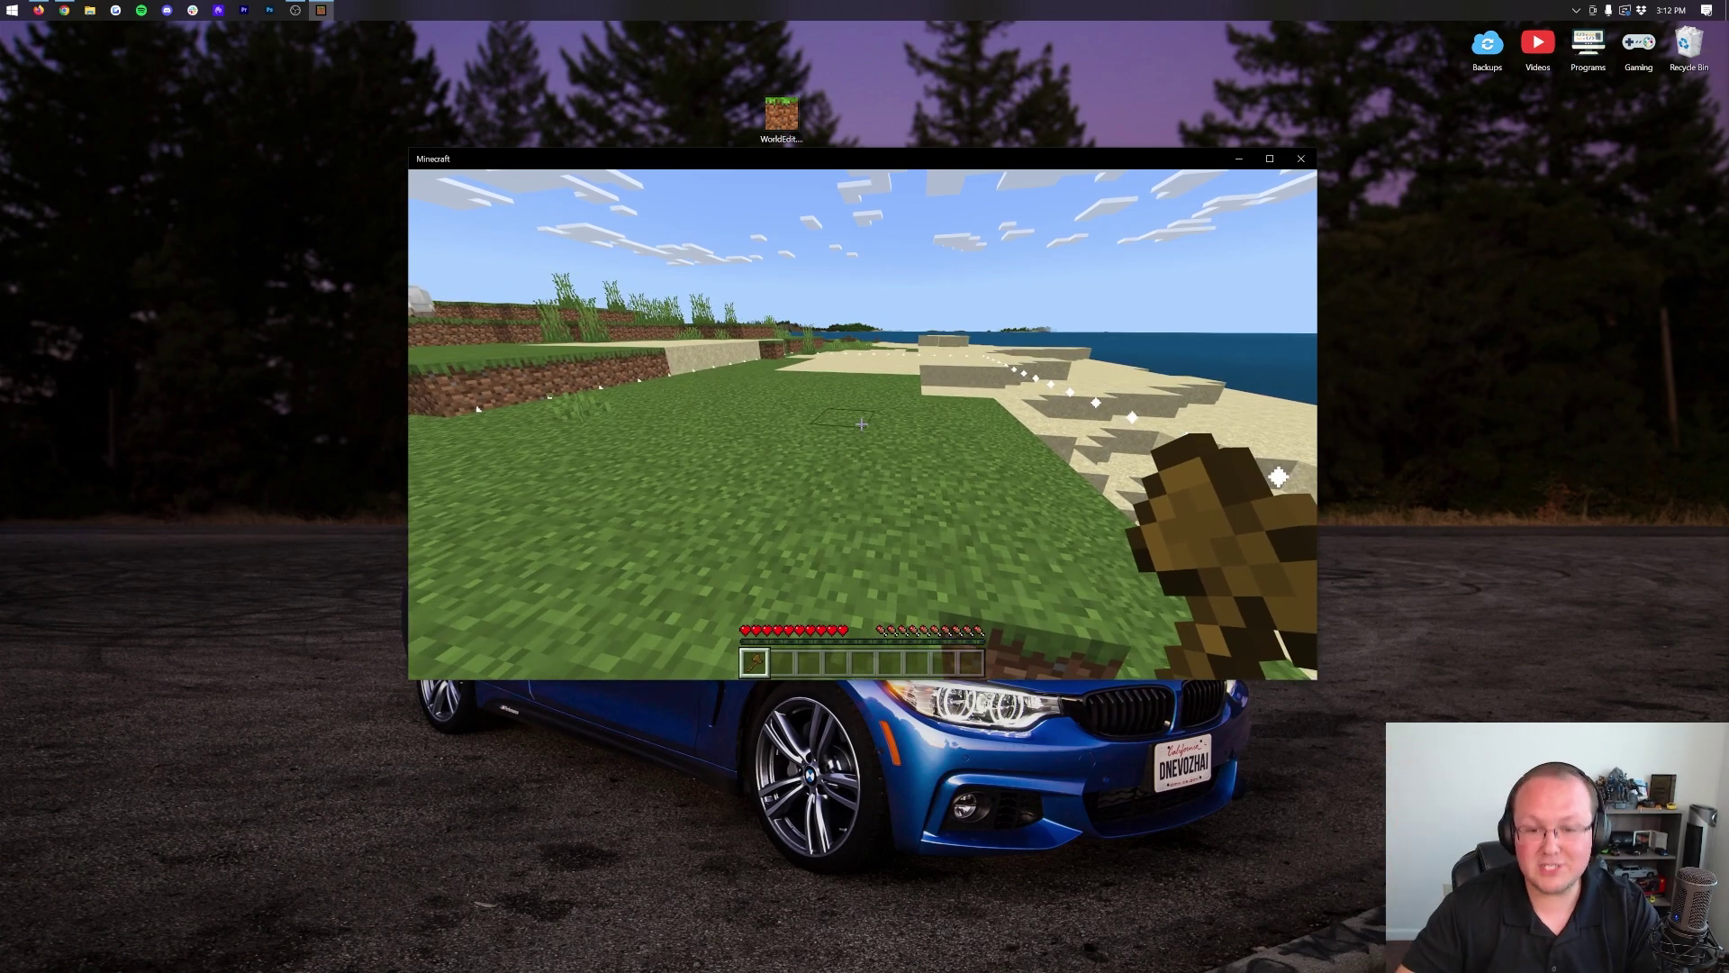
key("w")
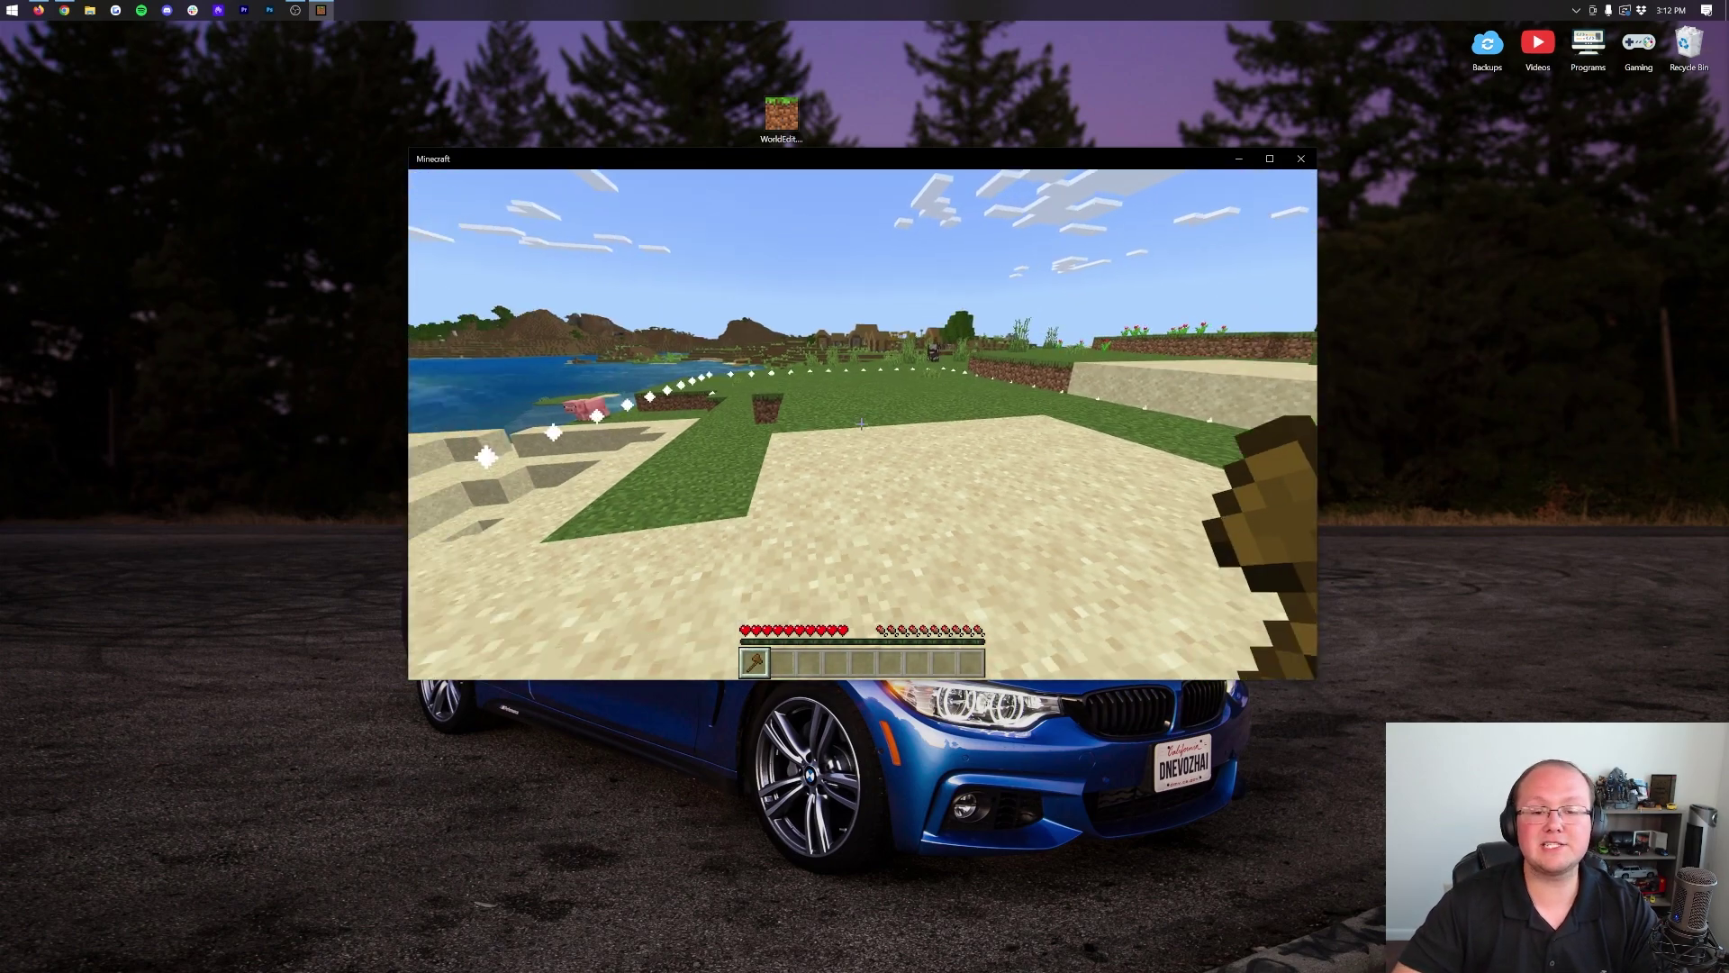
Step: Switch to the WorldEdit documentation in Chrome, review the Differences page's planned commands and return to the table of contents
key("t")
left_click(64, 10)
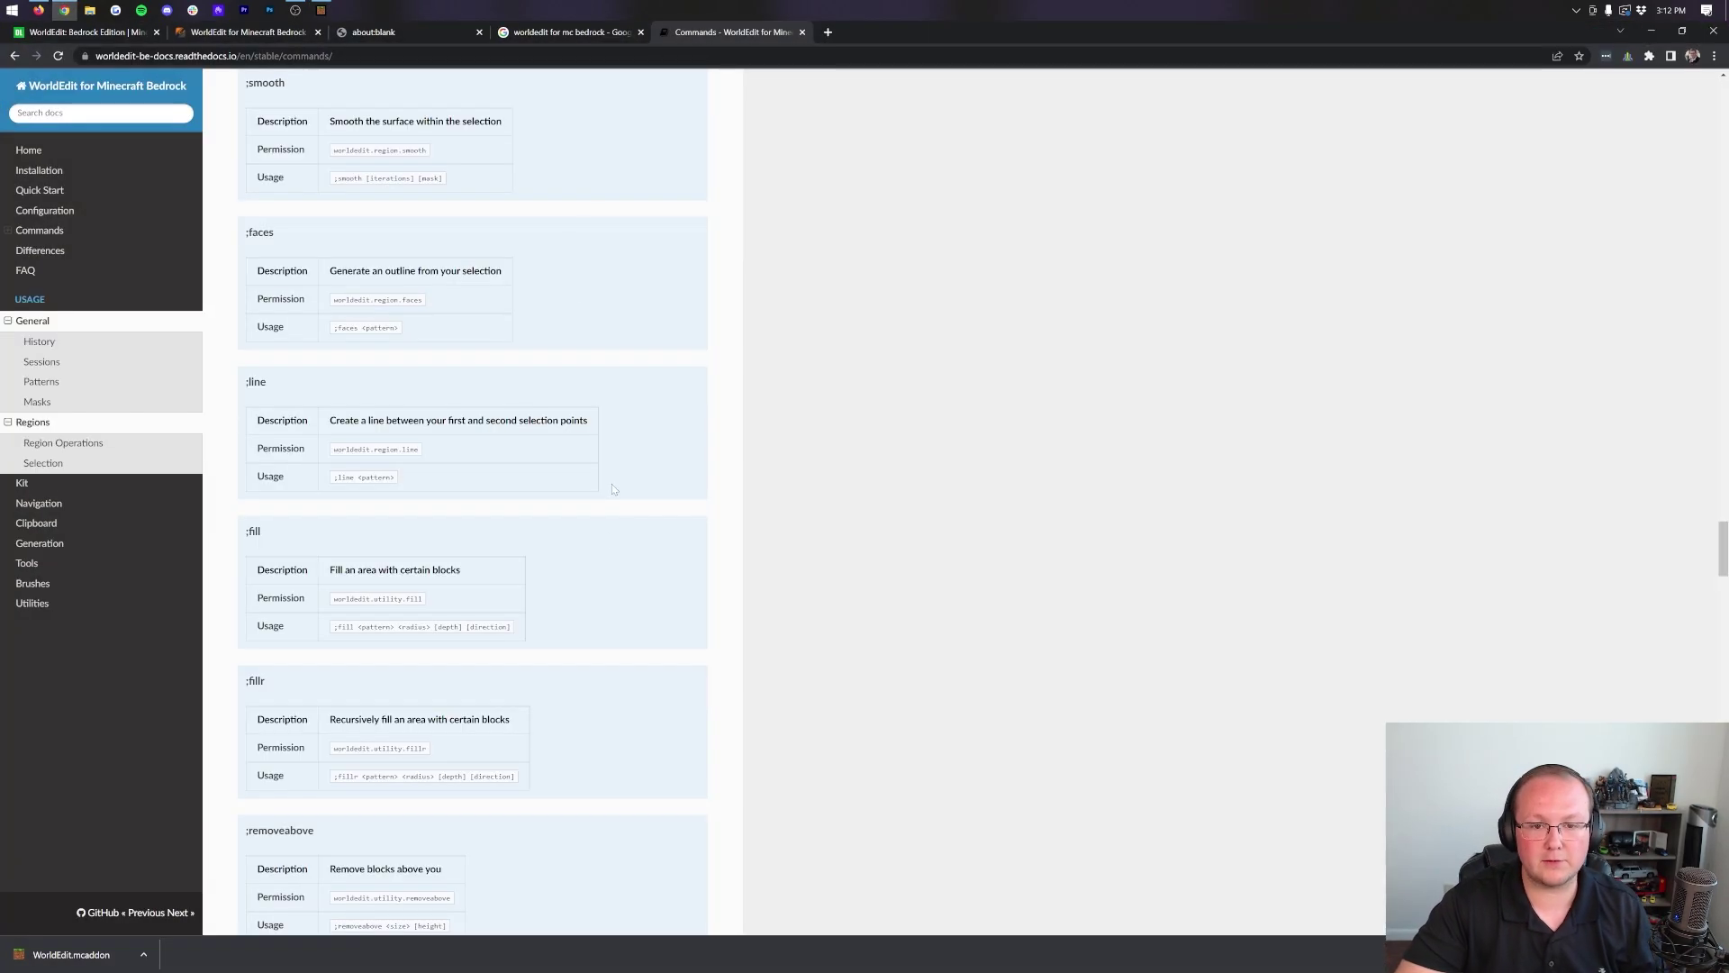
scroll(613, 483, "up", 15)
scroll(438, 332, "up", 10)
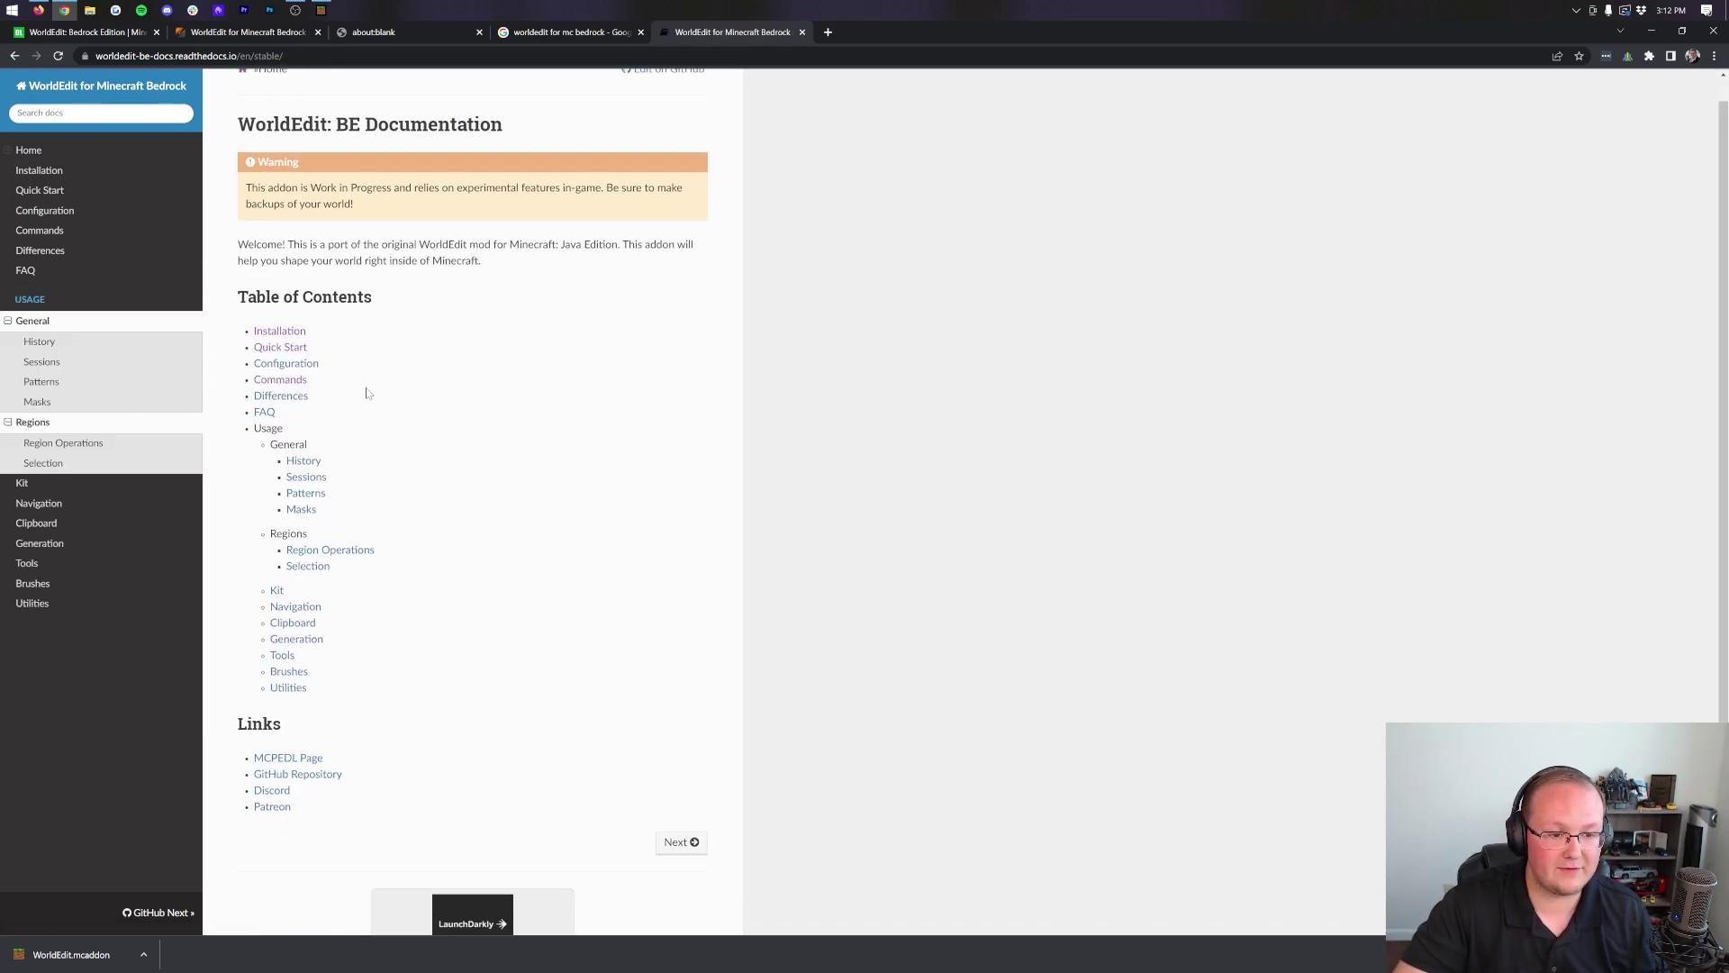
scroll(270, 354, "down", 1)
left_click(271, 357)
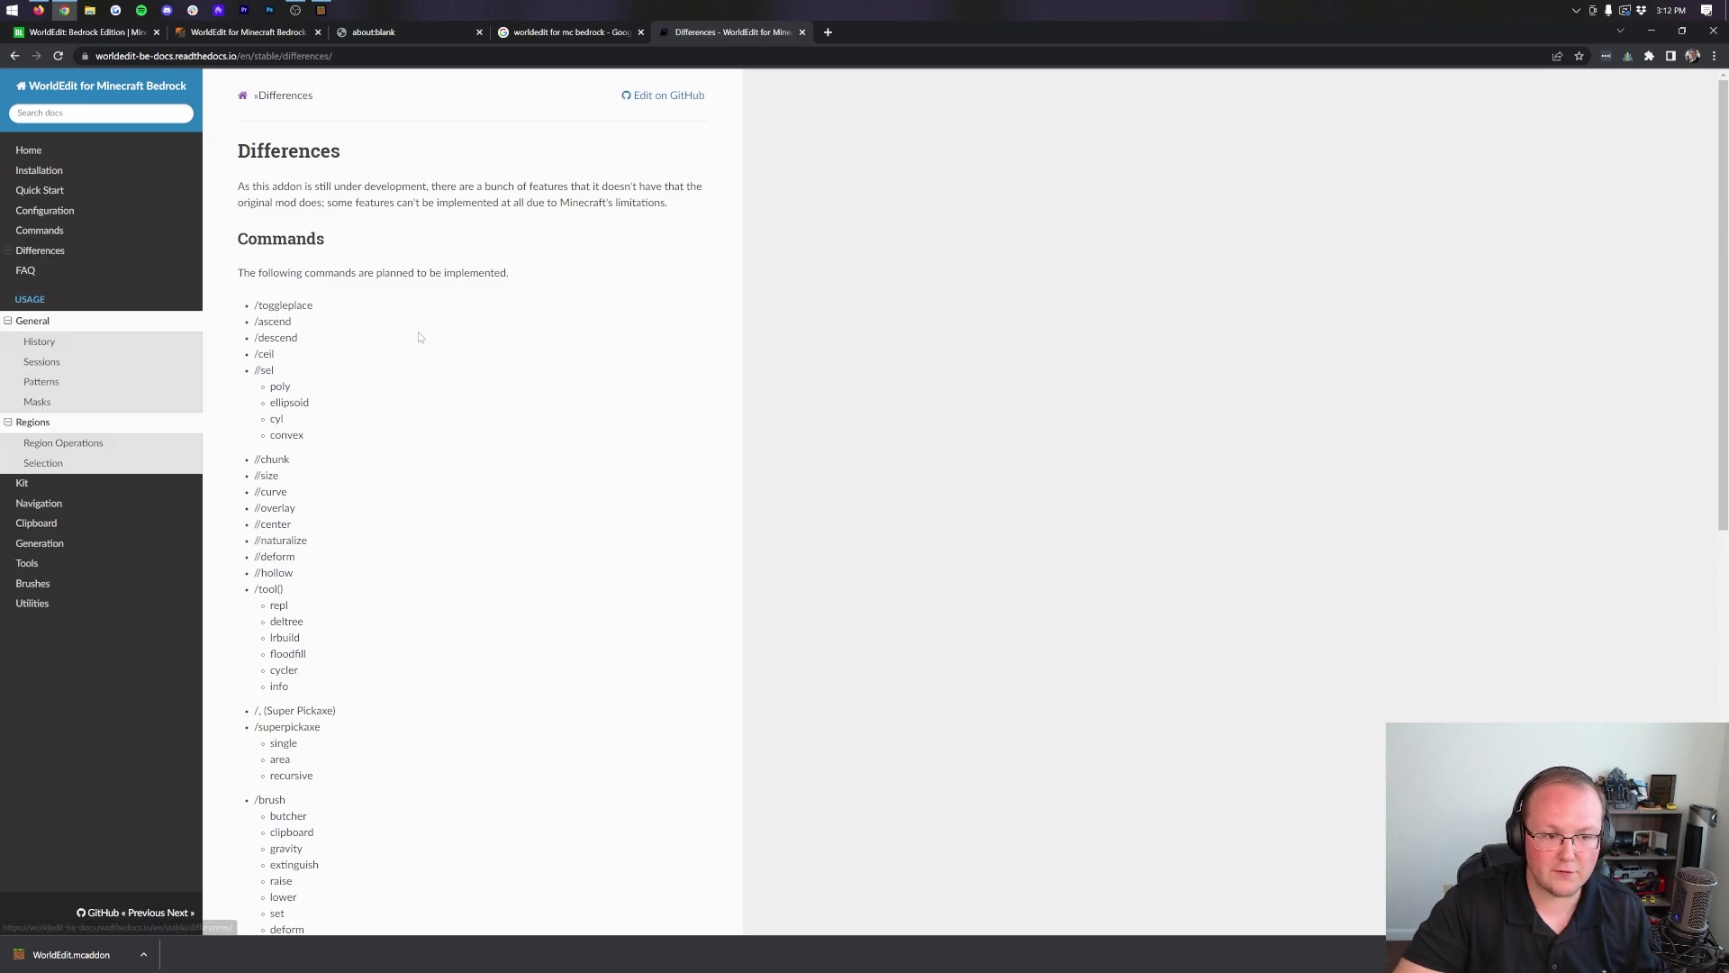
scroll(424, 370, "down", 5)
scroll(428, 374, "up", 5)
key("alt+Left")
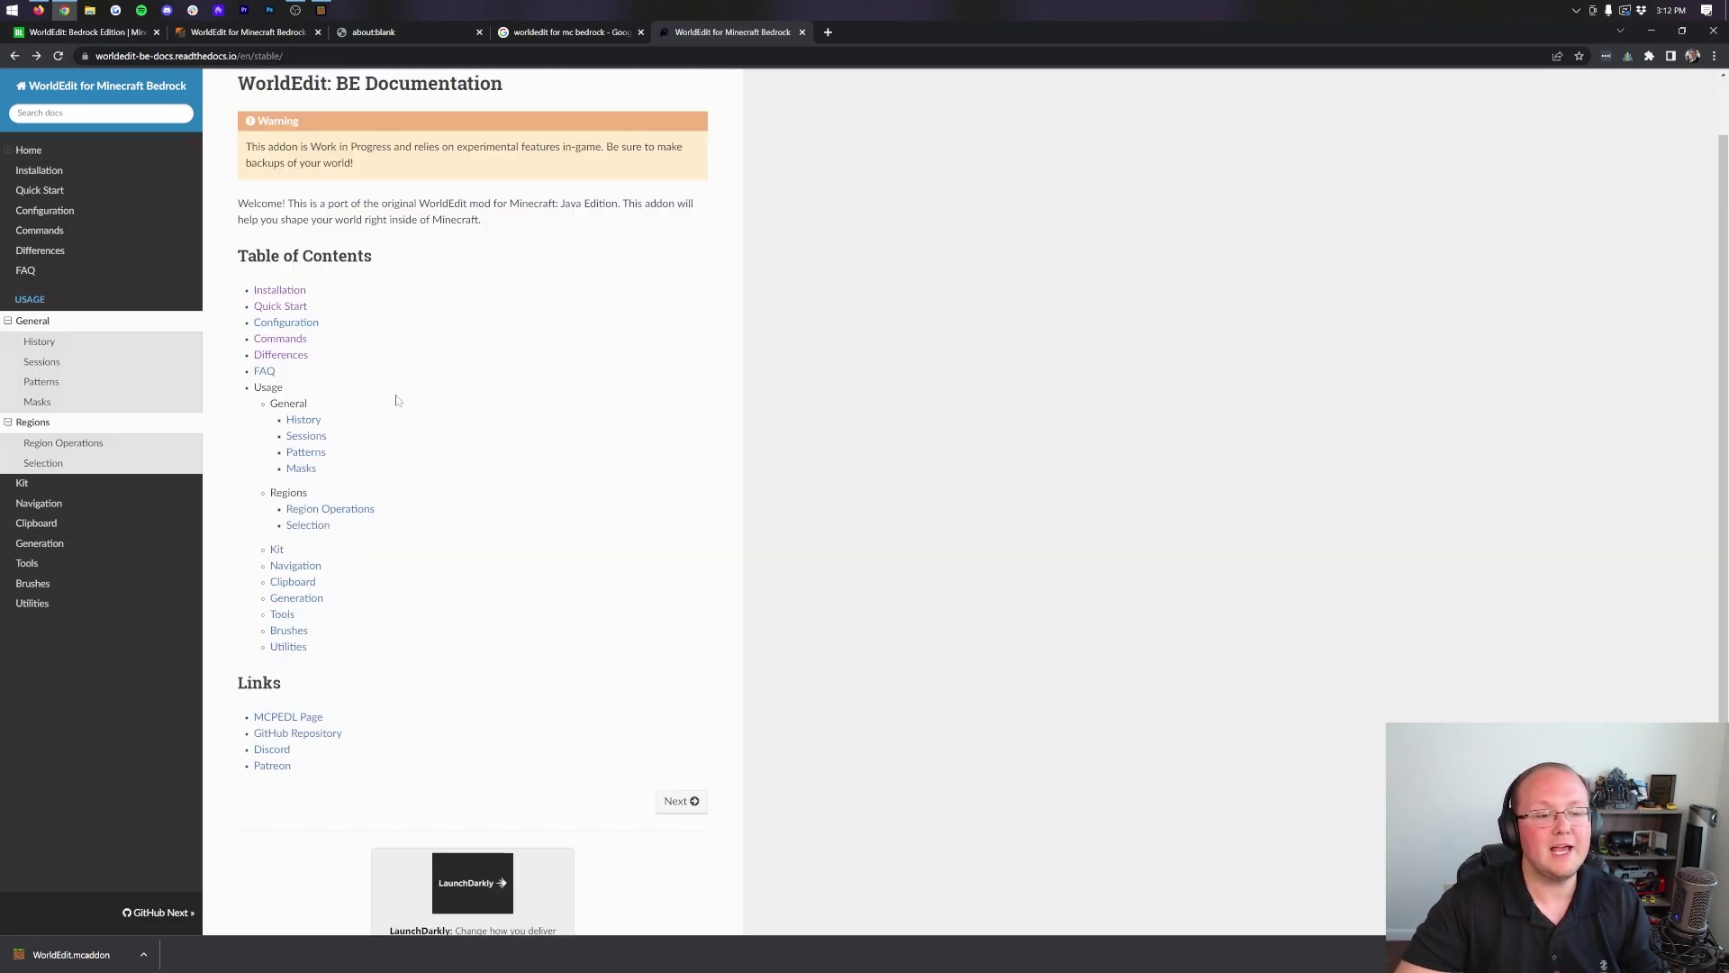
scroll(397, 403, "up", 1)
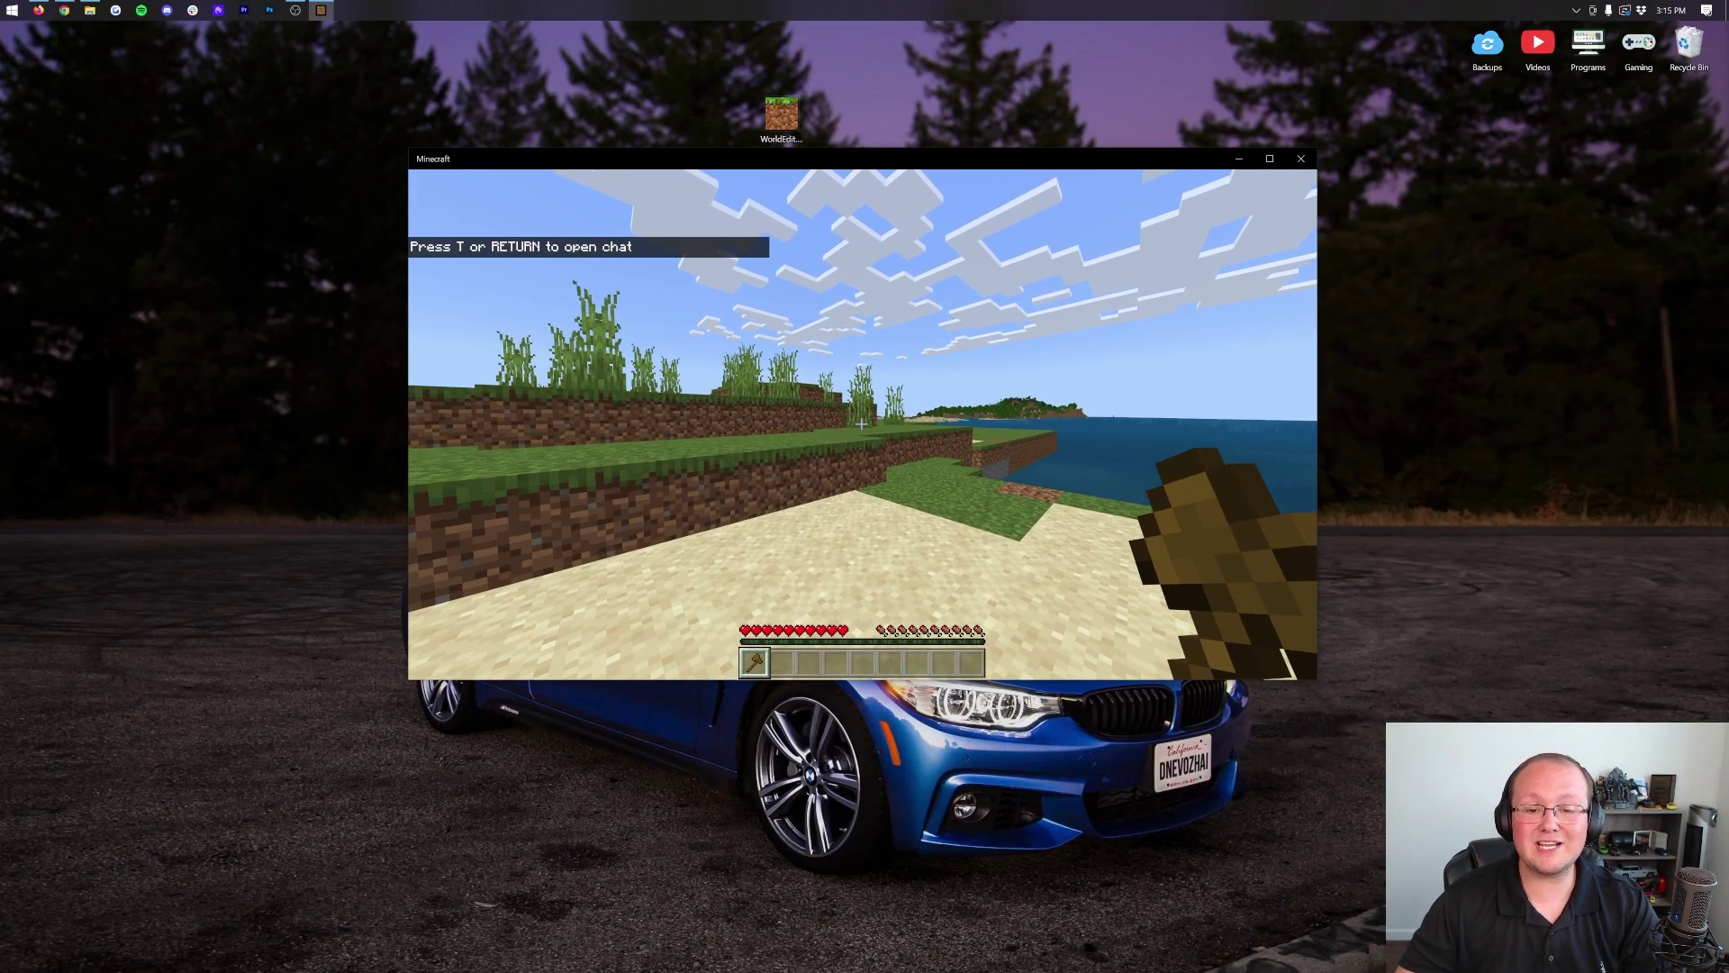
Step: Walk across the grassland in Minecraft to the marked region and inspect its boundary, stopping at its near edge facing the sea
key("w")
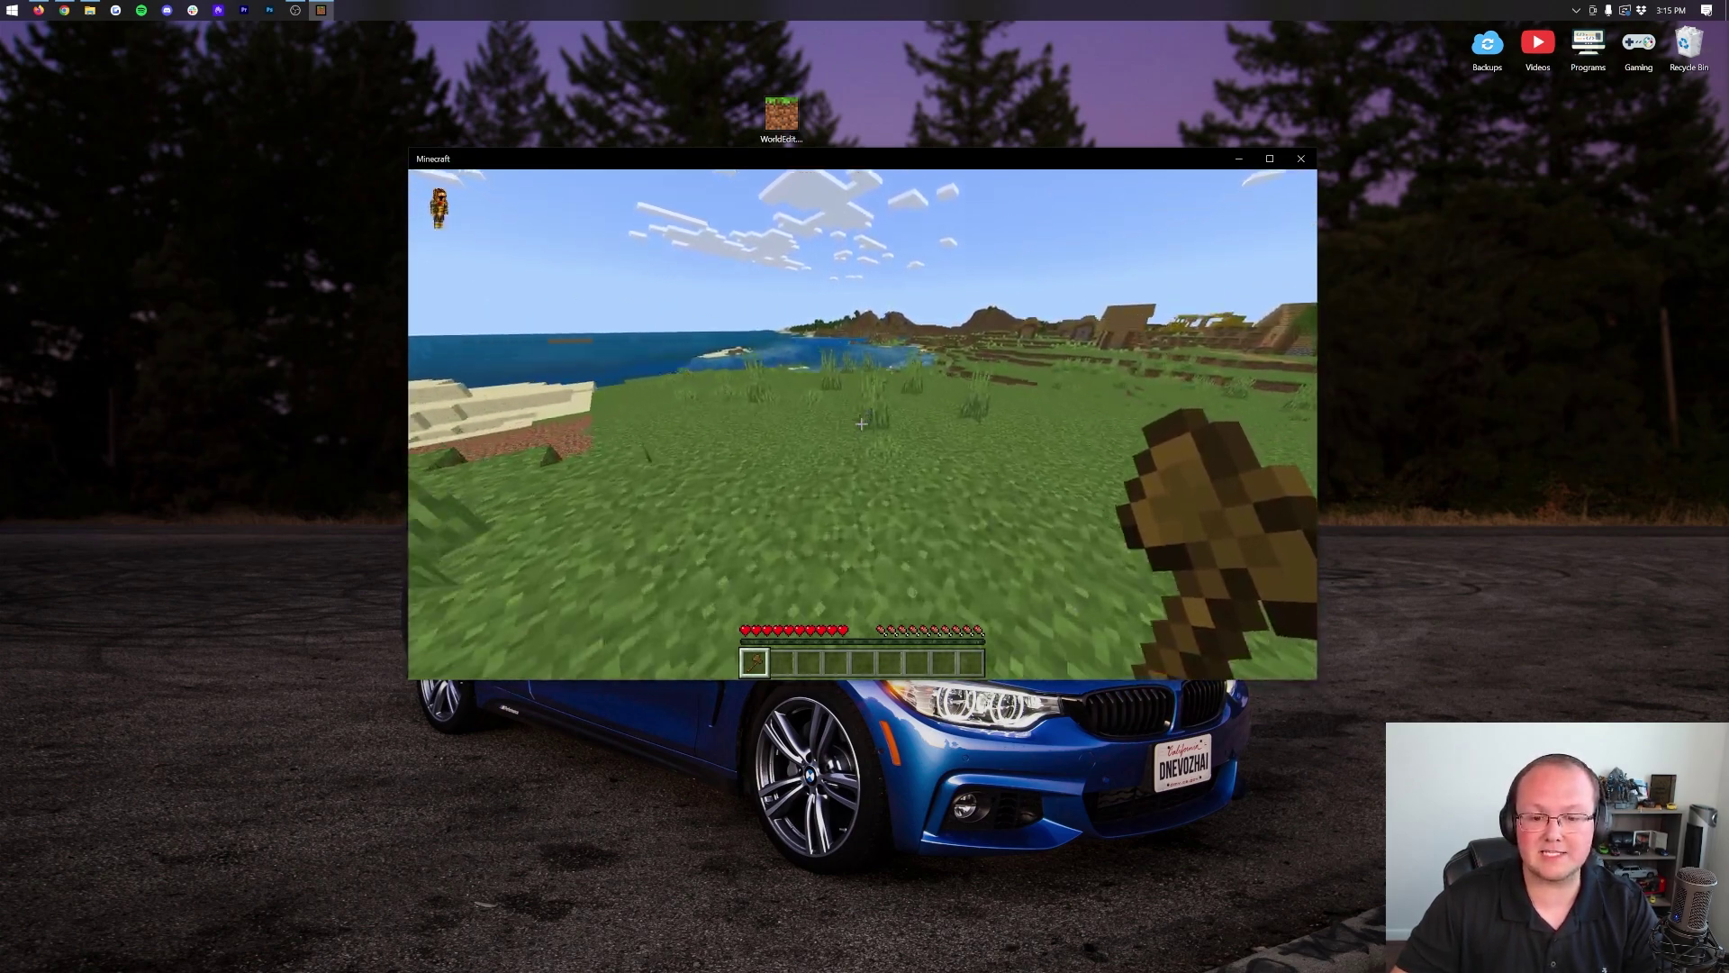
key("w")
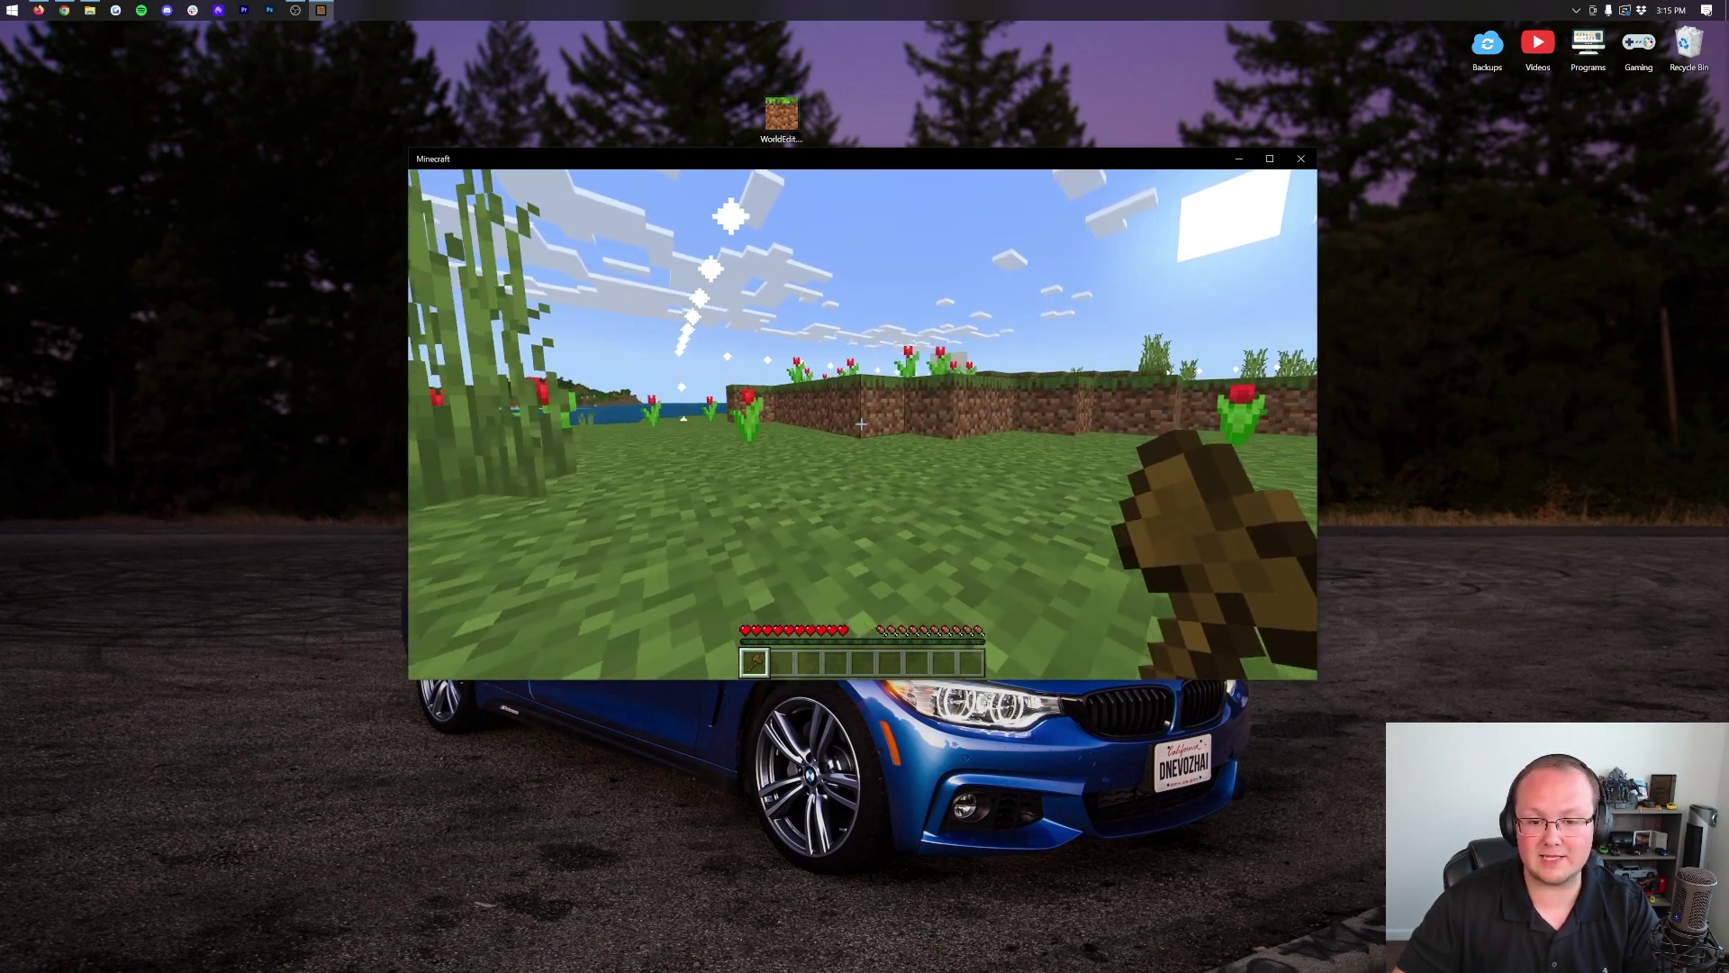
key("w")
key("space")
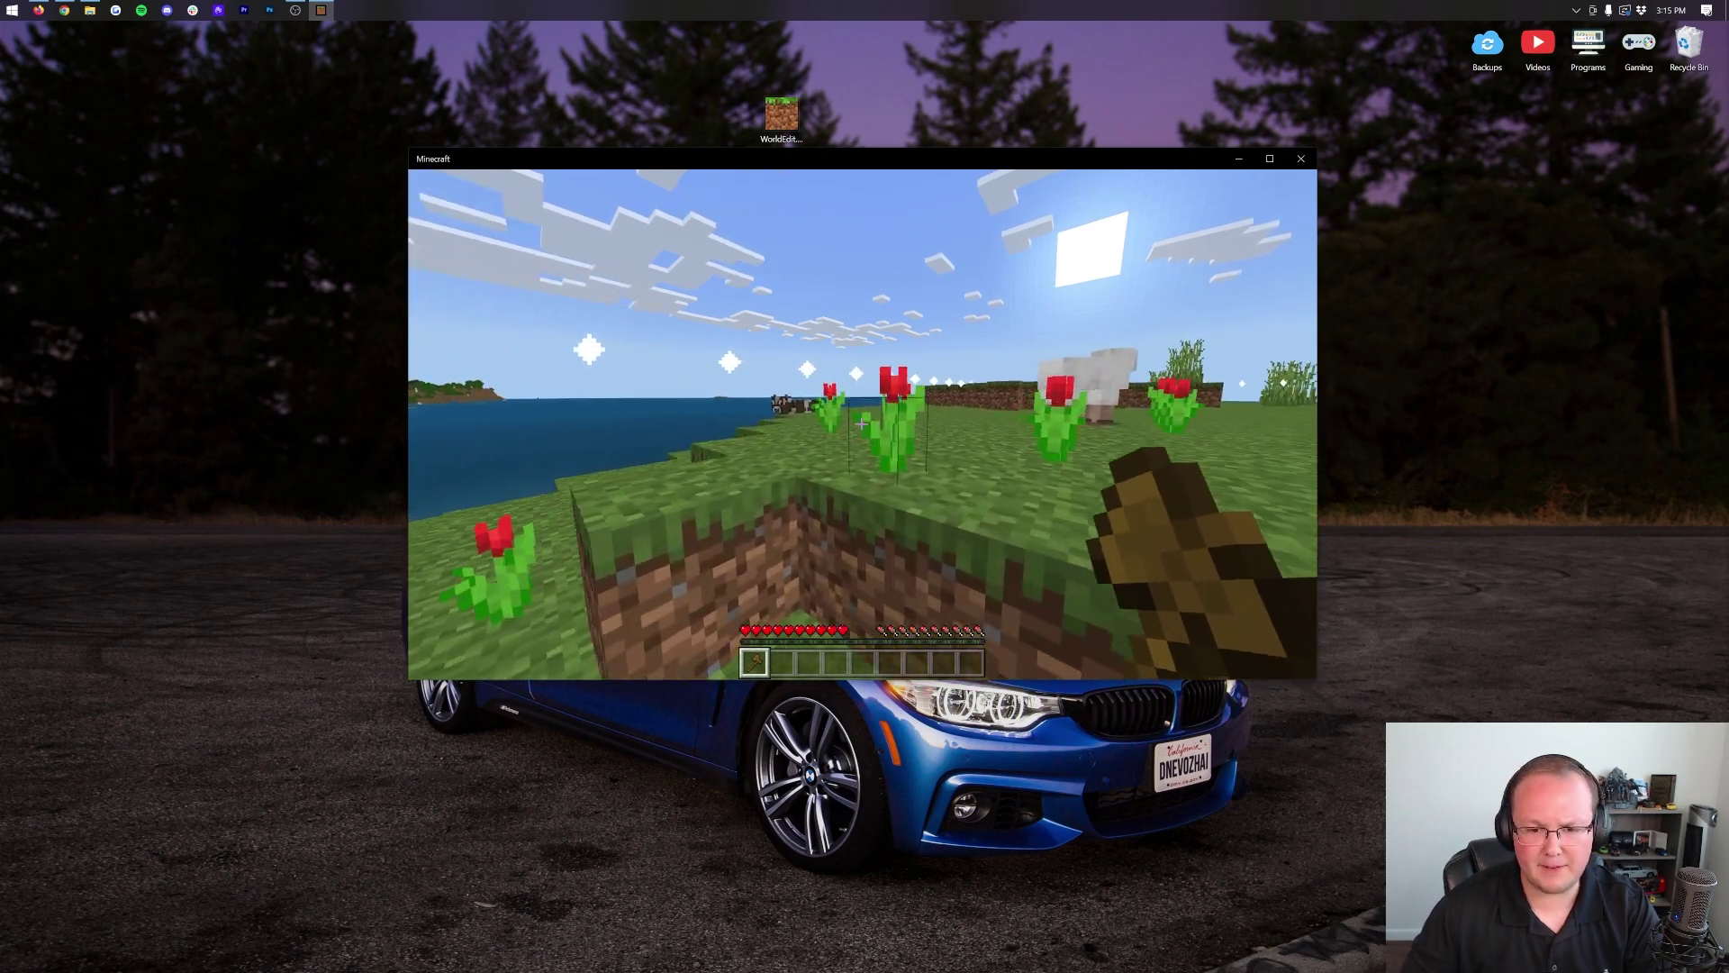
key("w")
key("space")
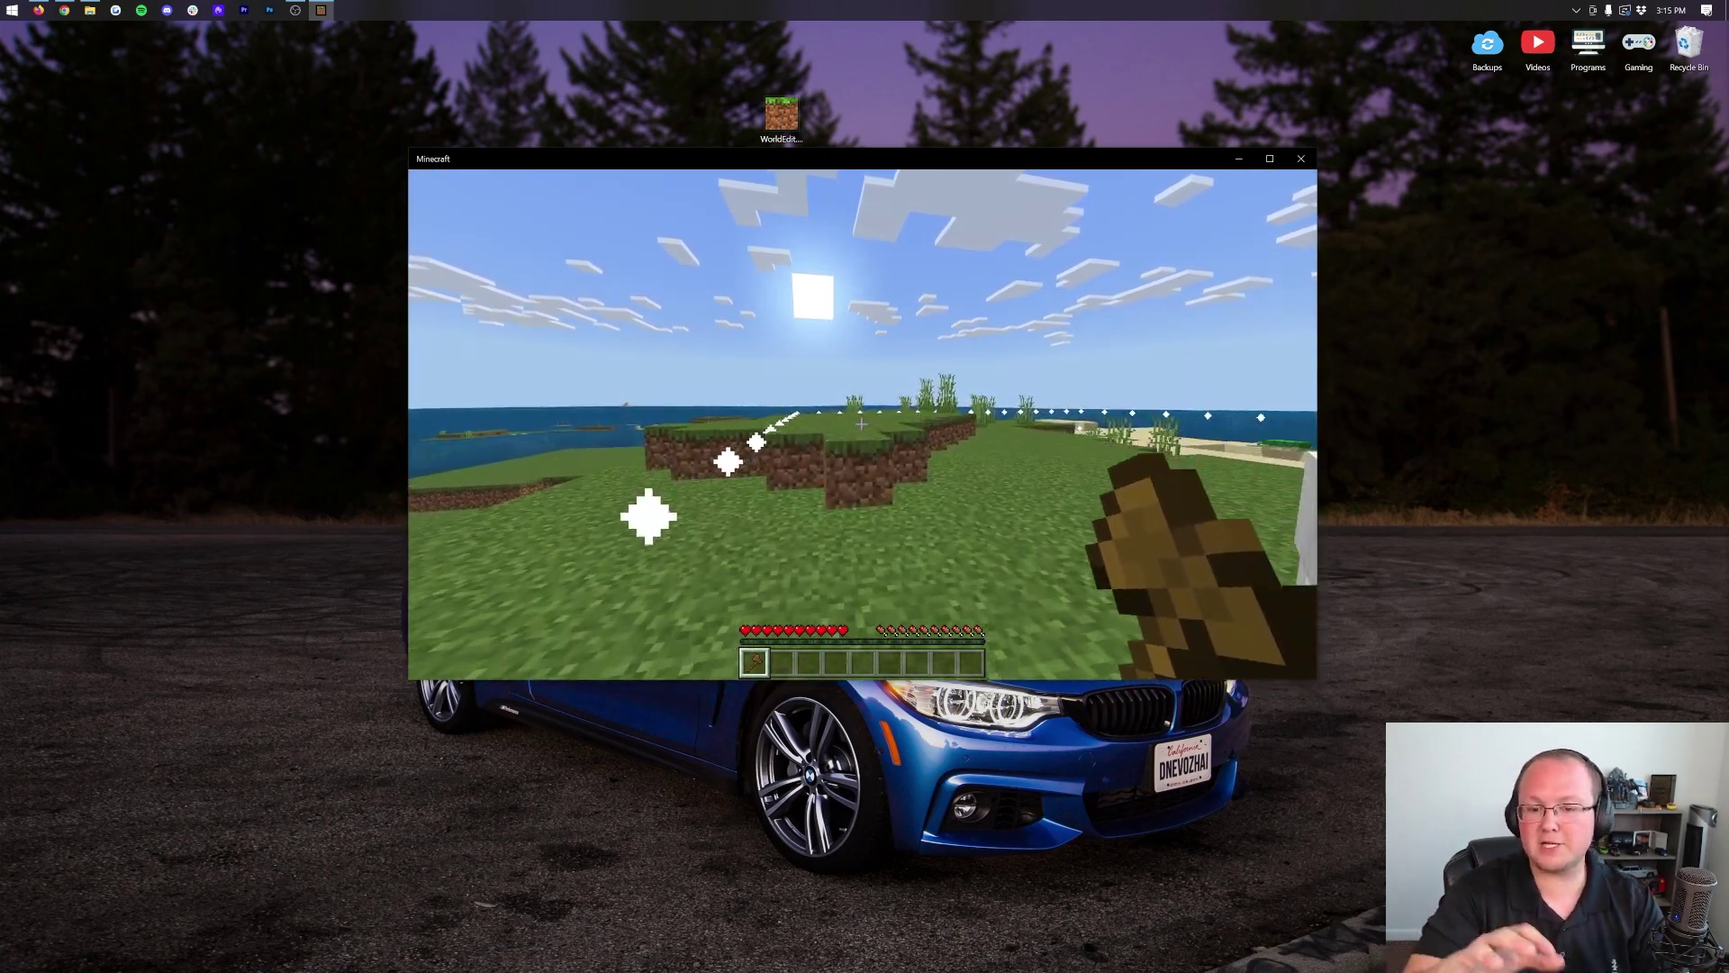
key("w")
key("space")
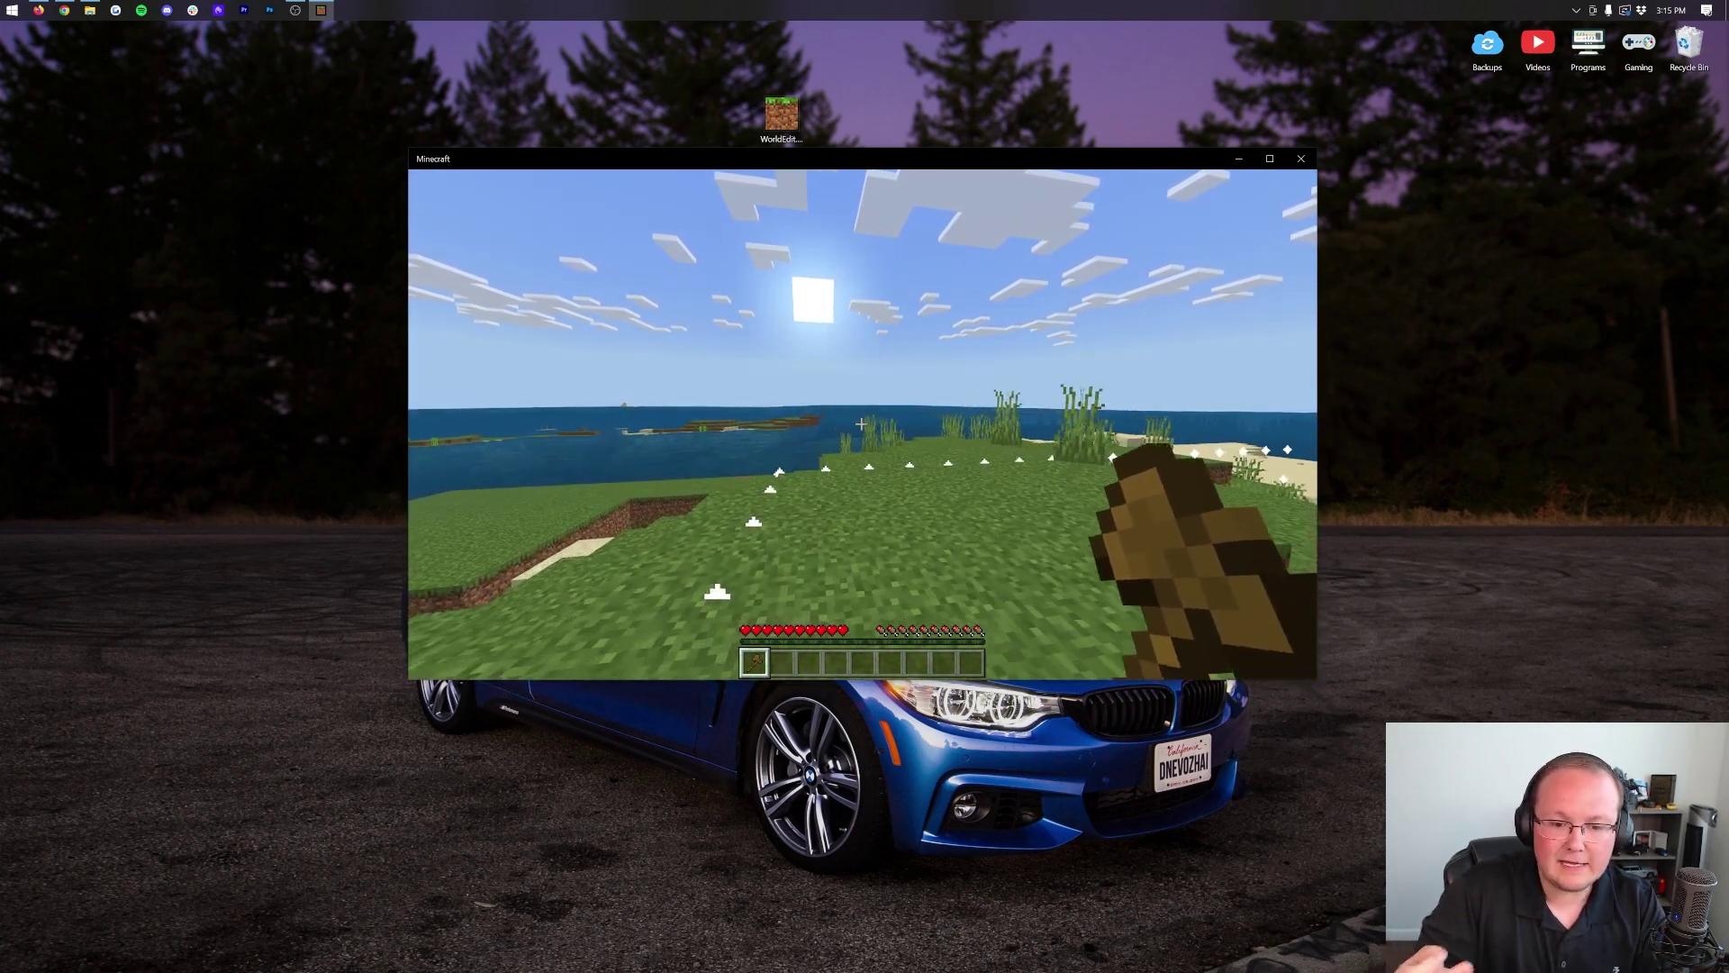
key("w")
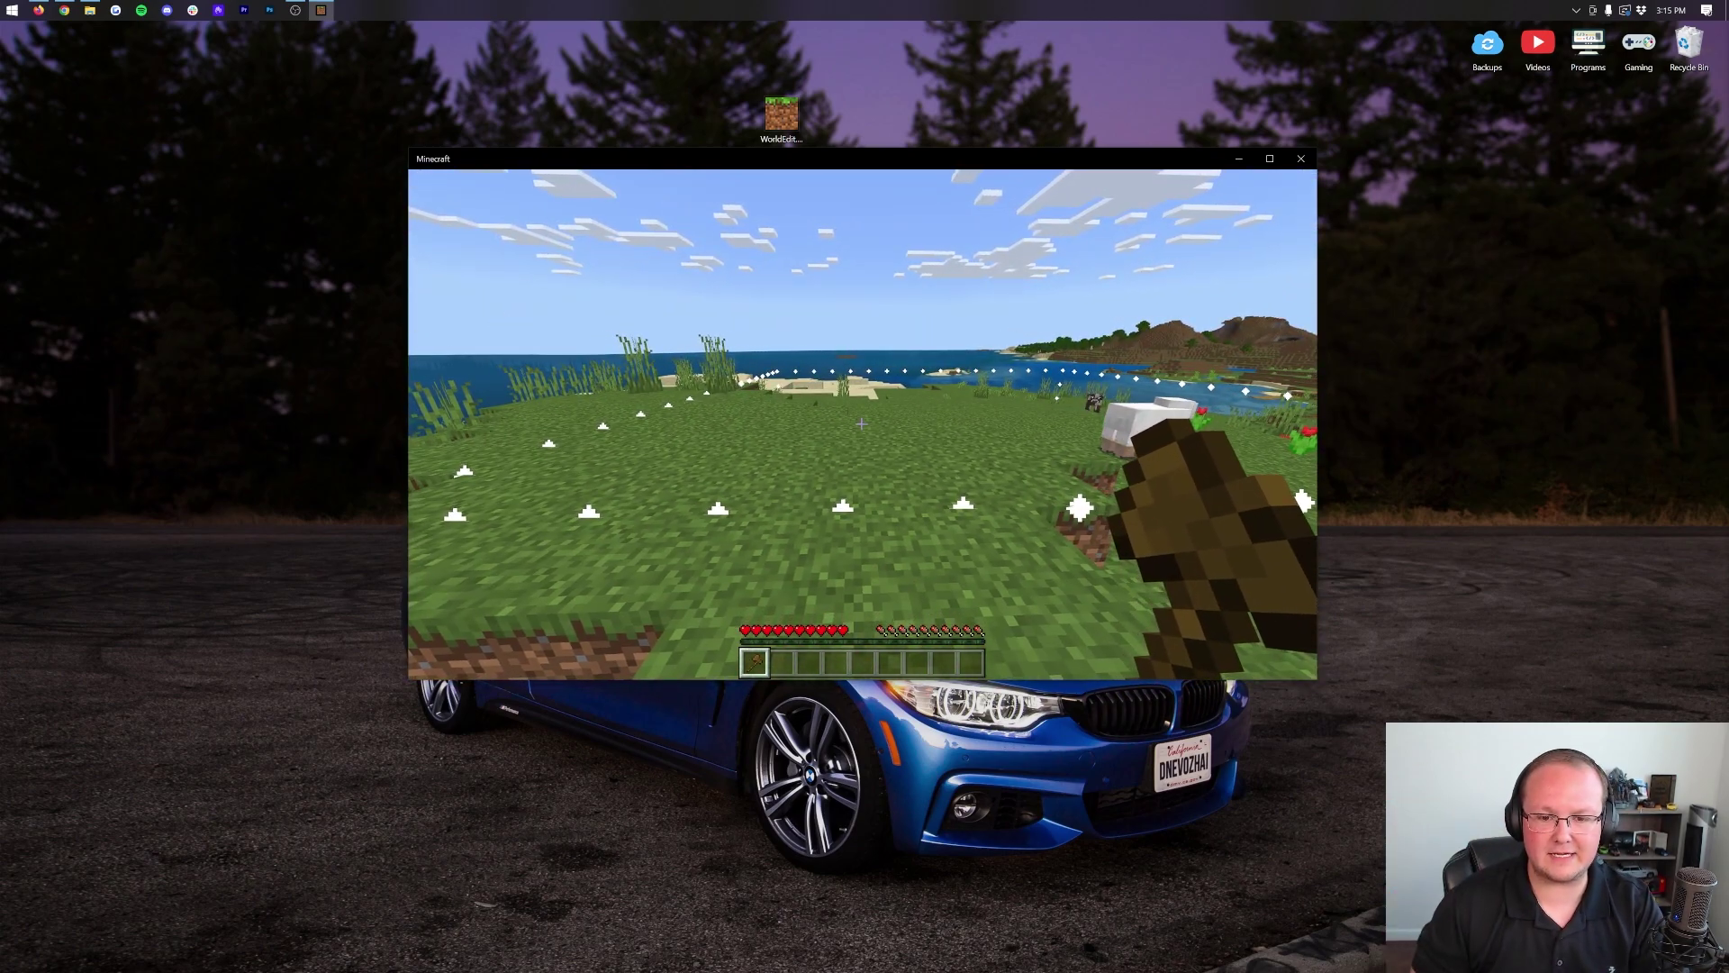
key("s")
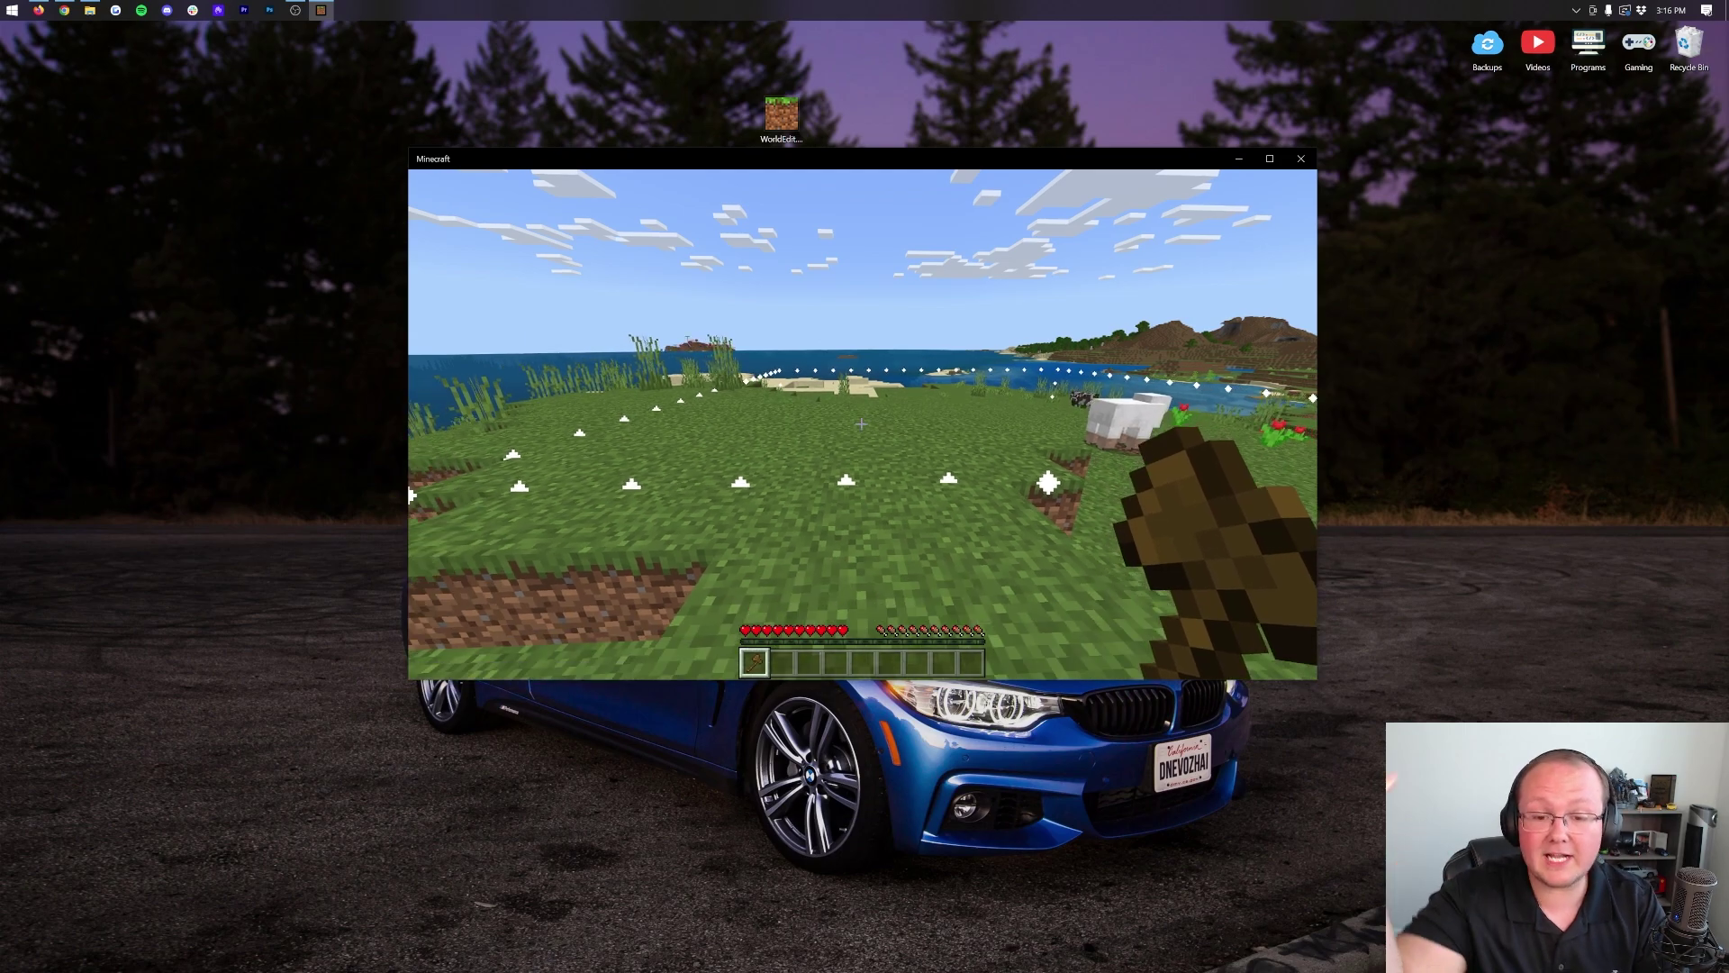
key("w")
key("space")
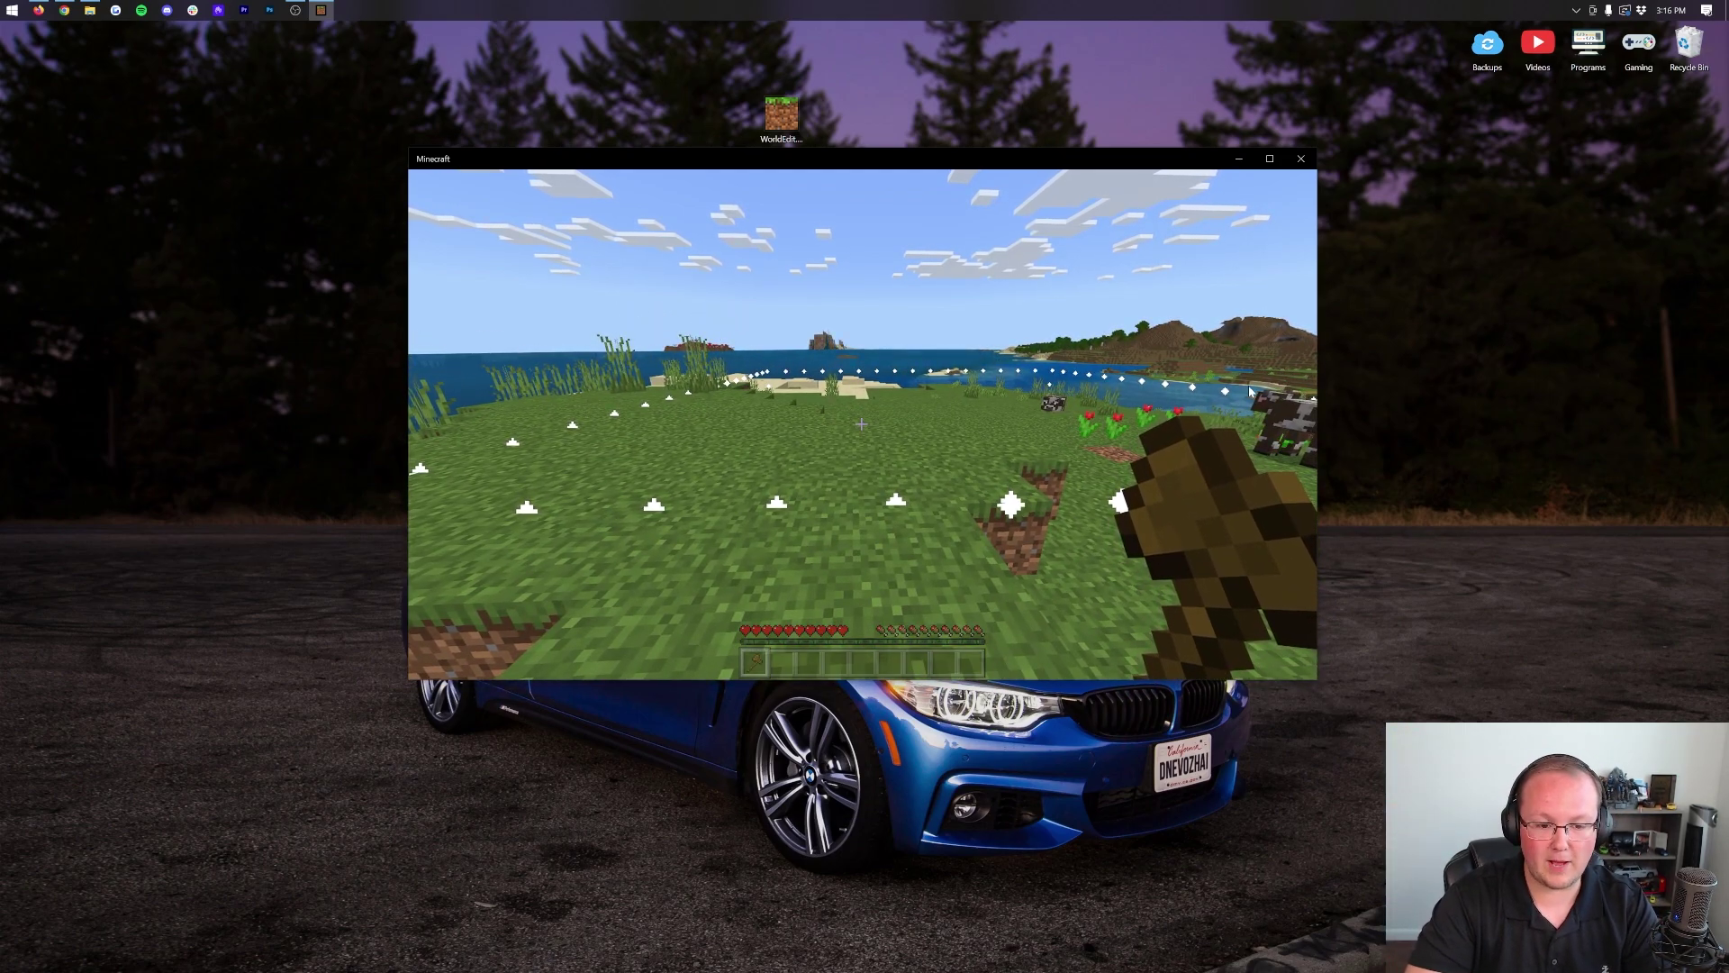
Step: Copy the marked region with the ;copy command and rotate its blocks with the ;rotate command
key("t")
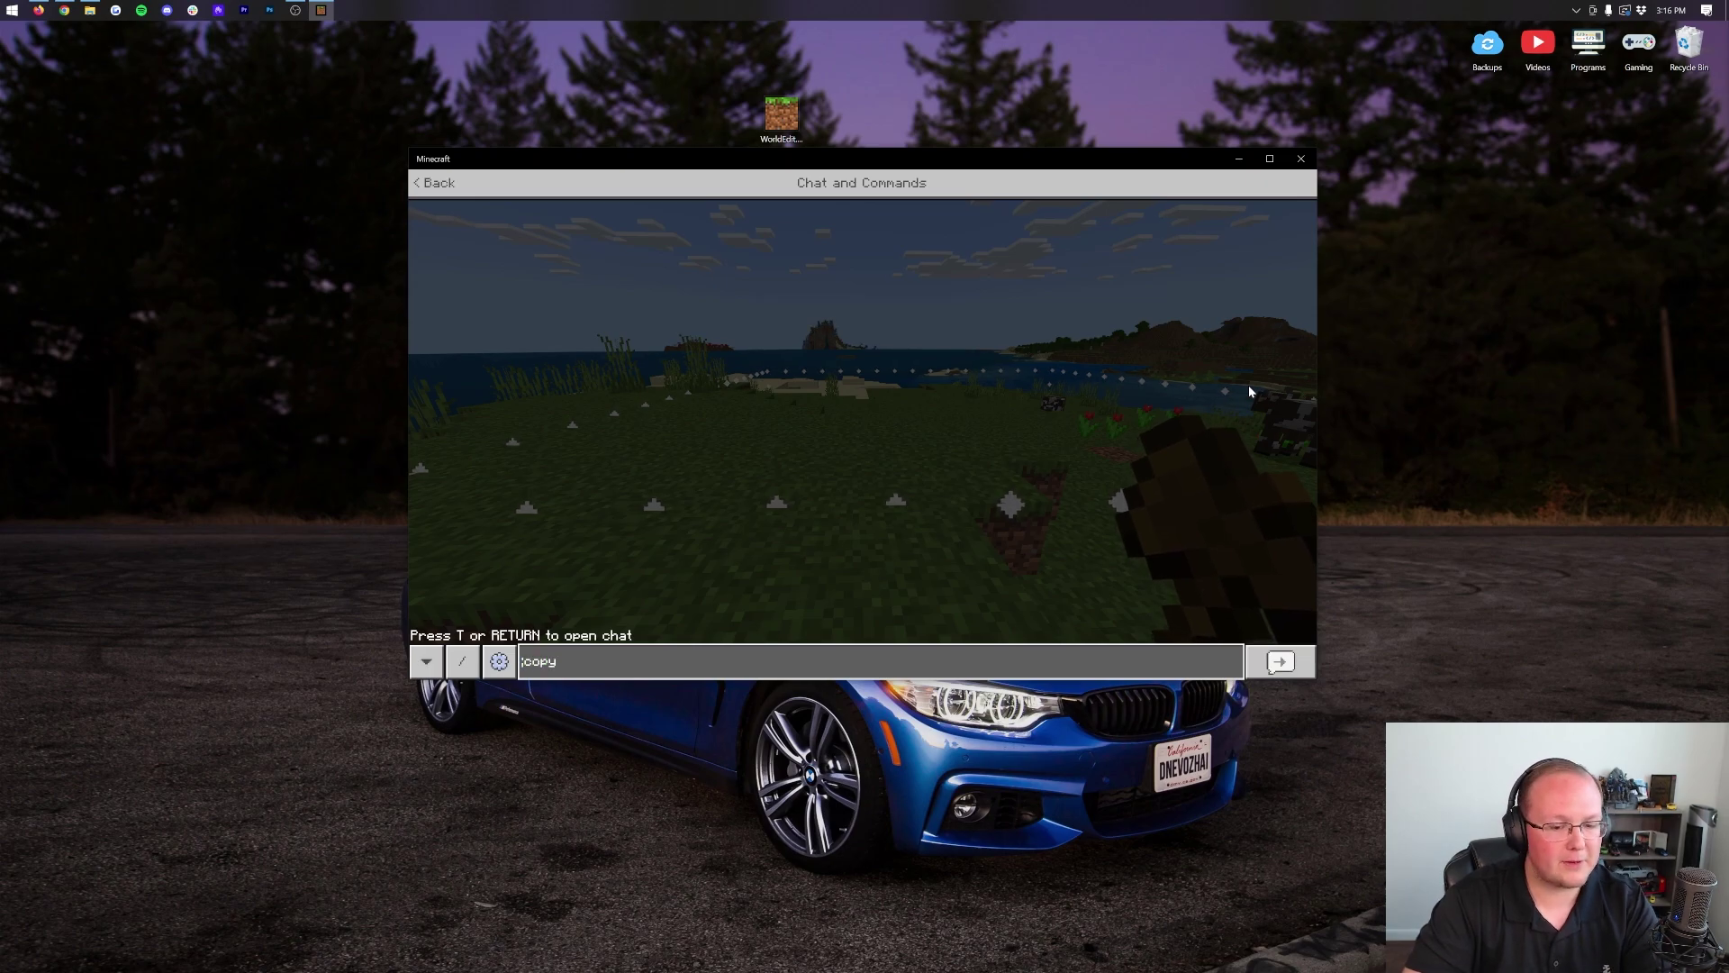
key("Escape")
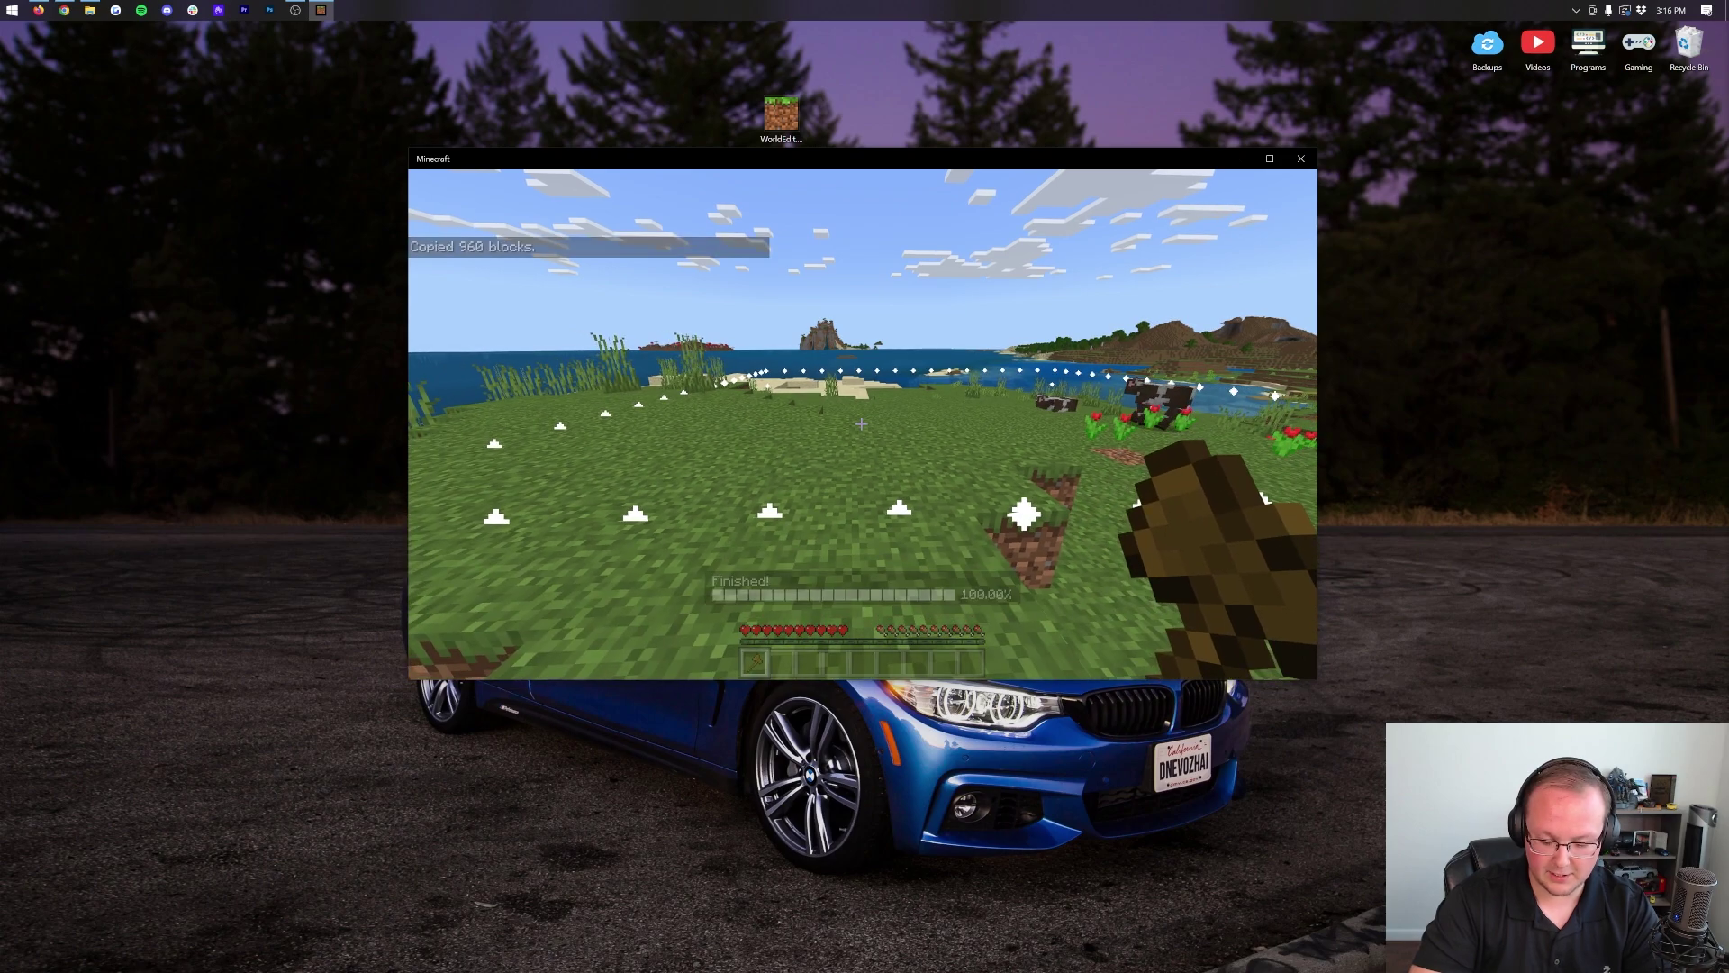
type("t;")
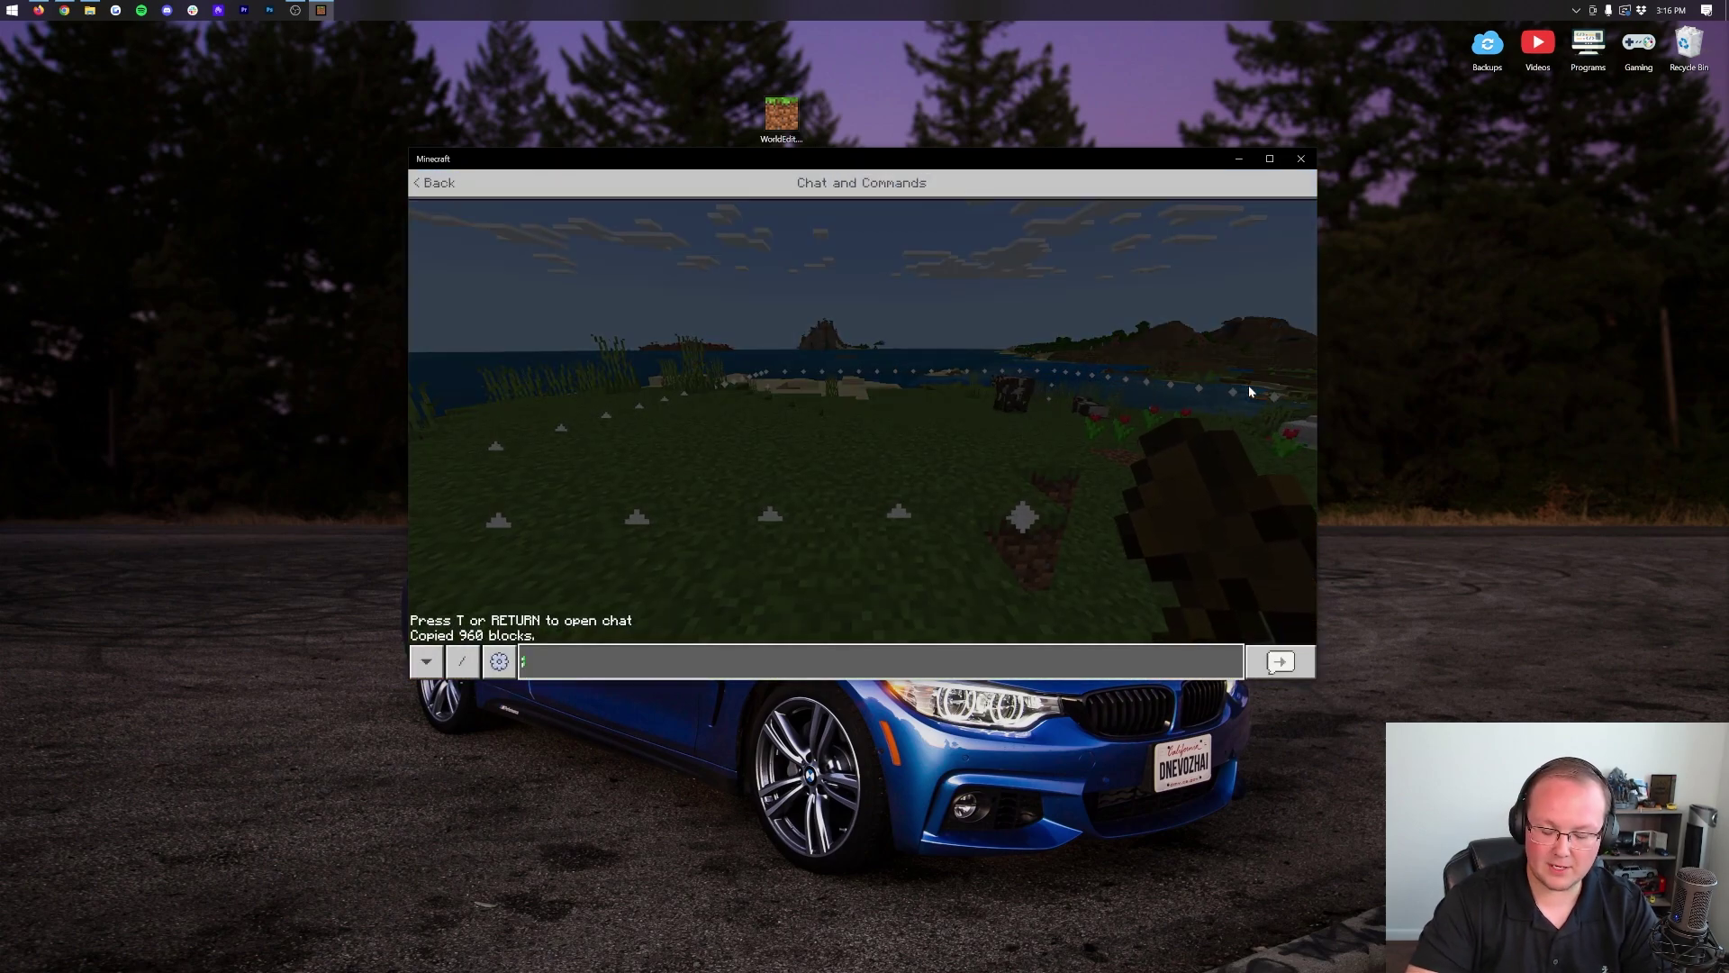
type("roat")
key("BackSpace")
key("BackSpace")
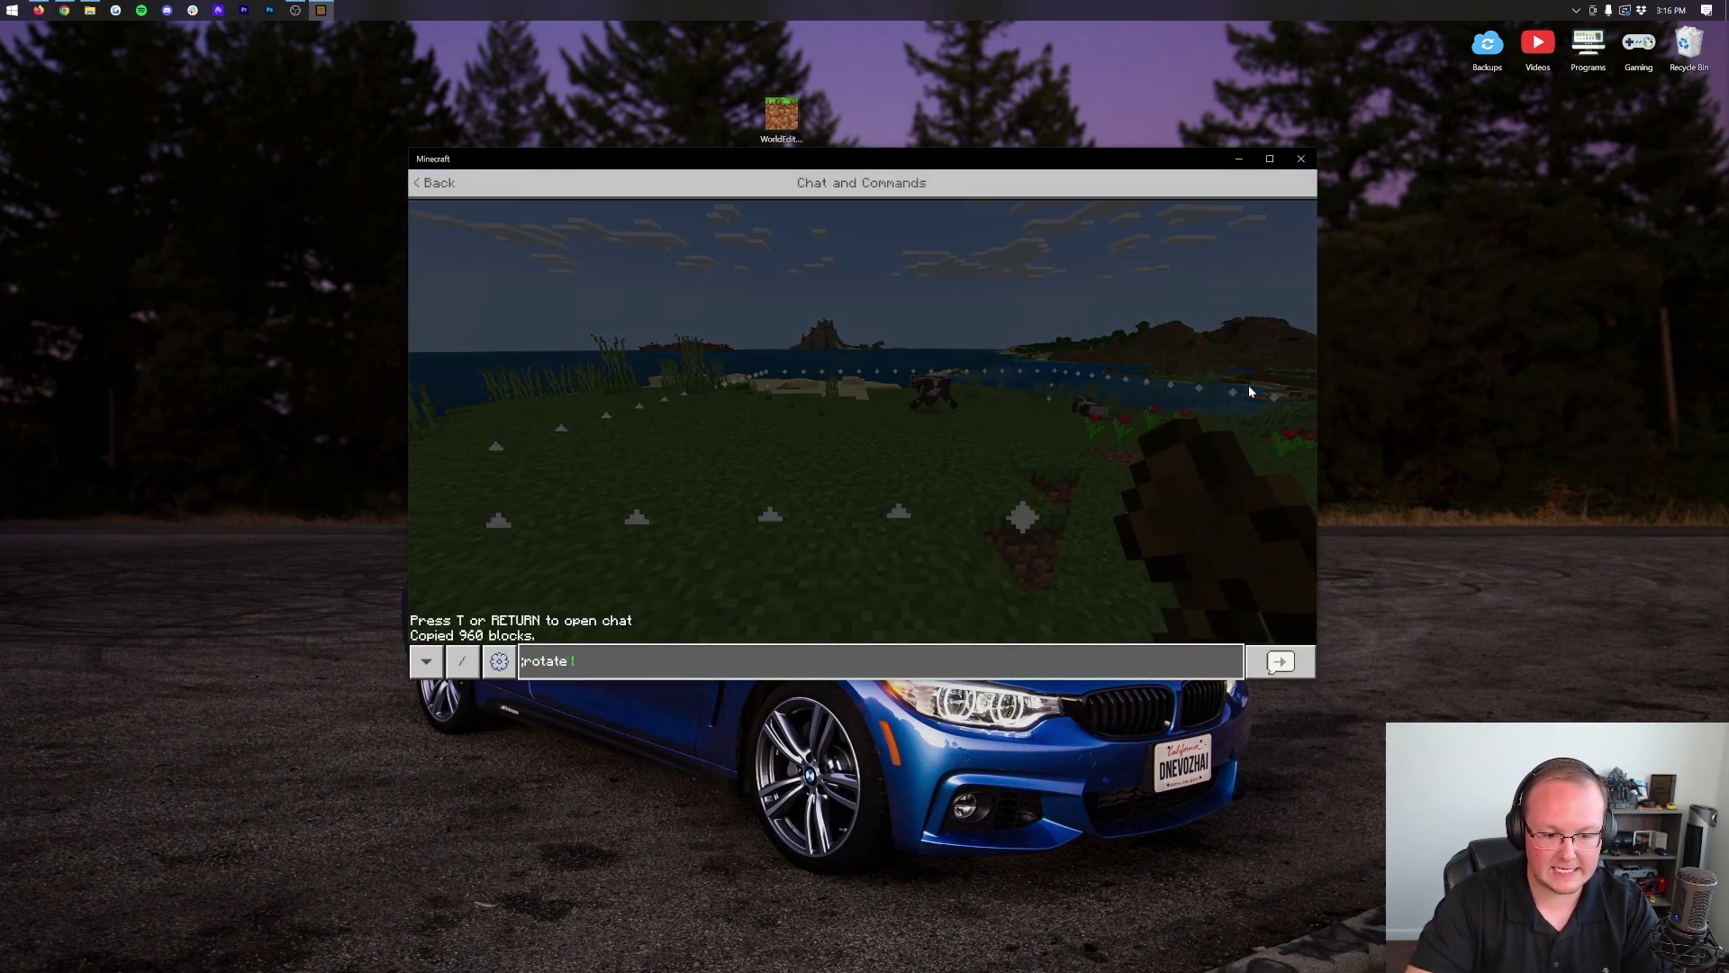
type("w")
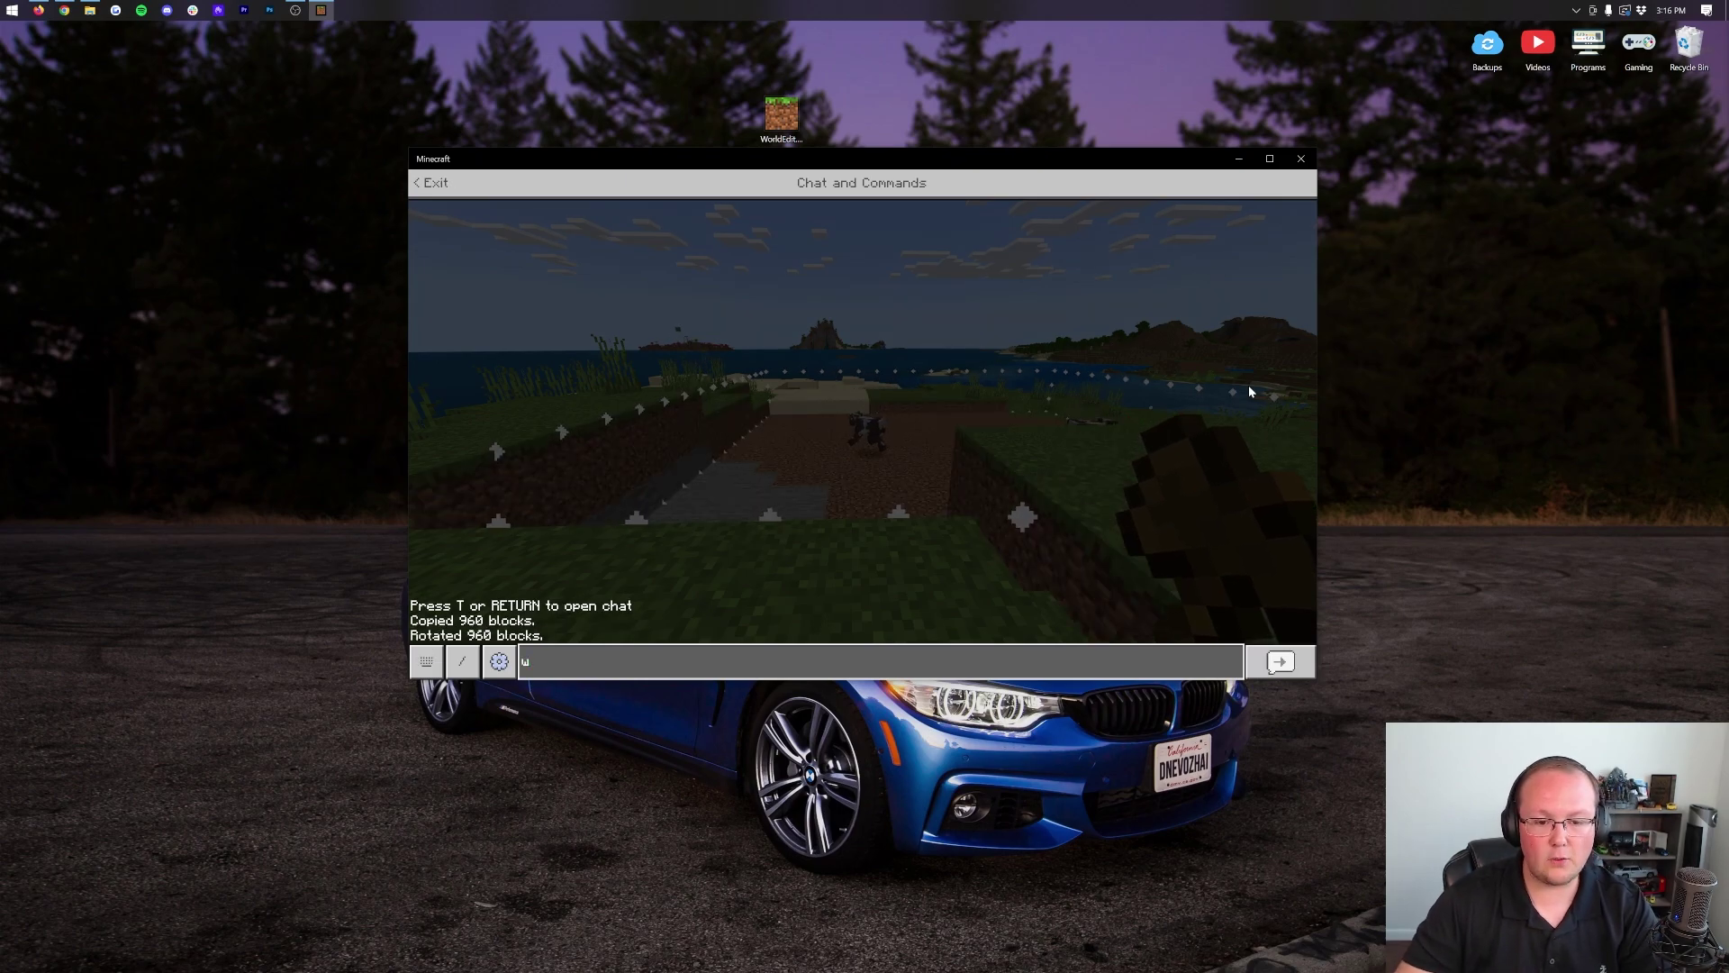
key("Escape")
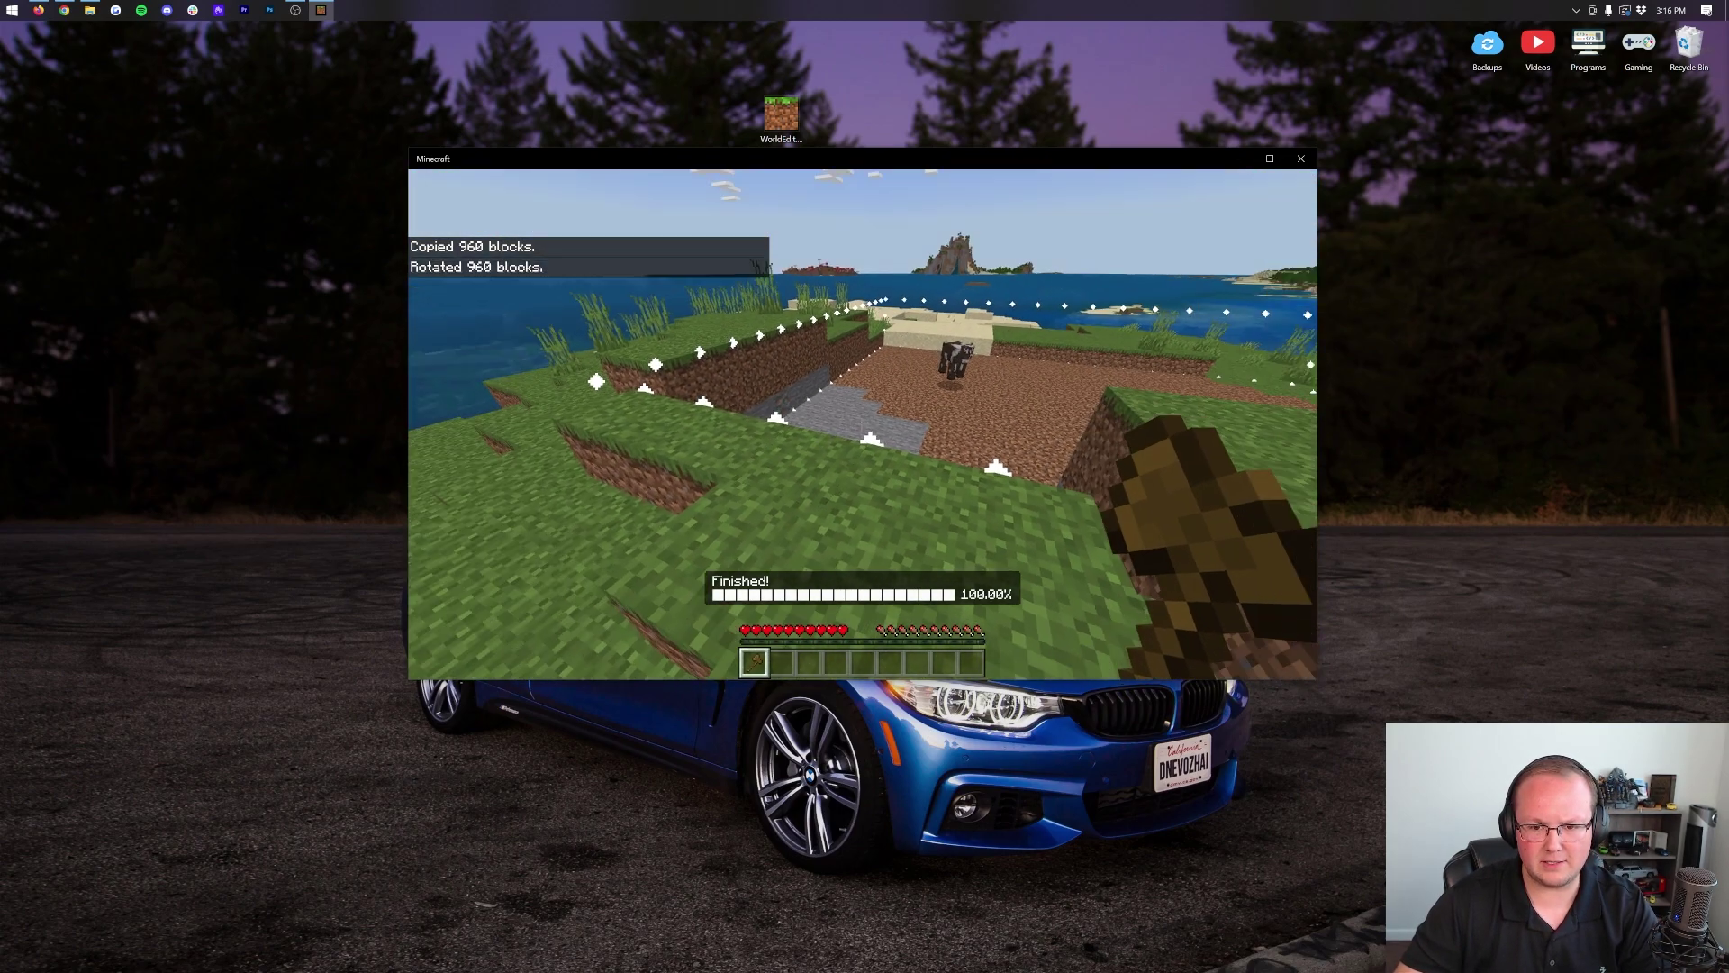
Step: Walk through and around the rotated region to examine the exposed dirt floor, walls and surrounding terrain
key("w")
key("w")
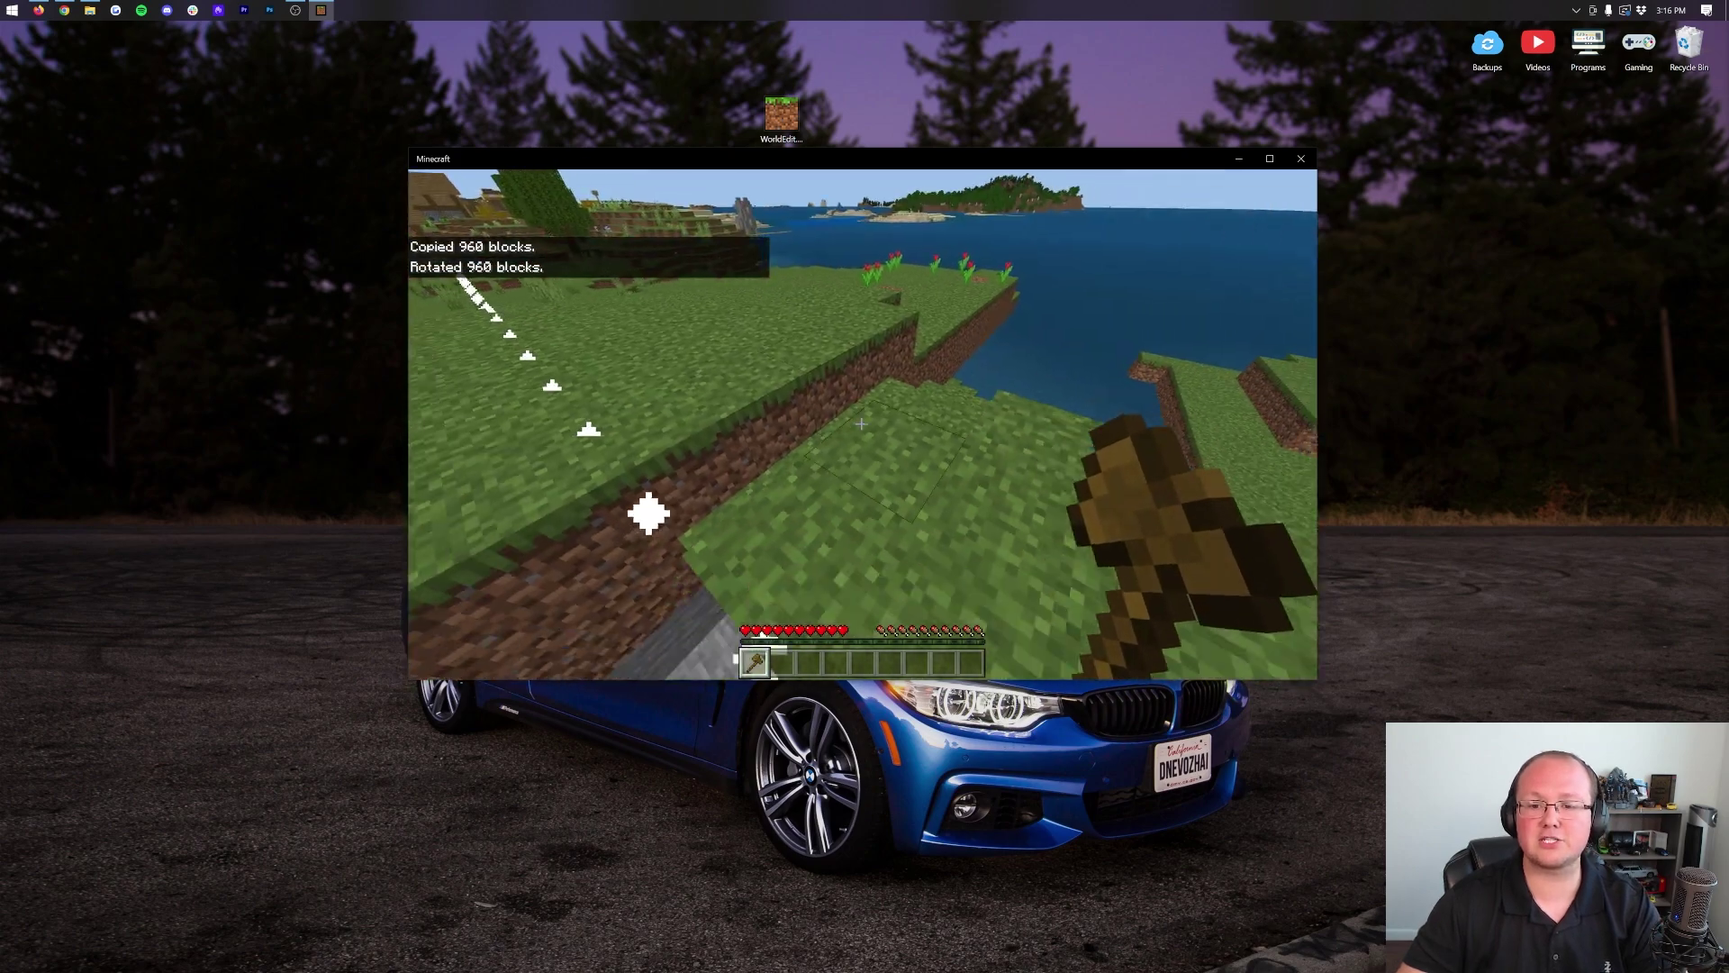
key("w")
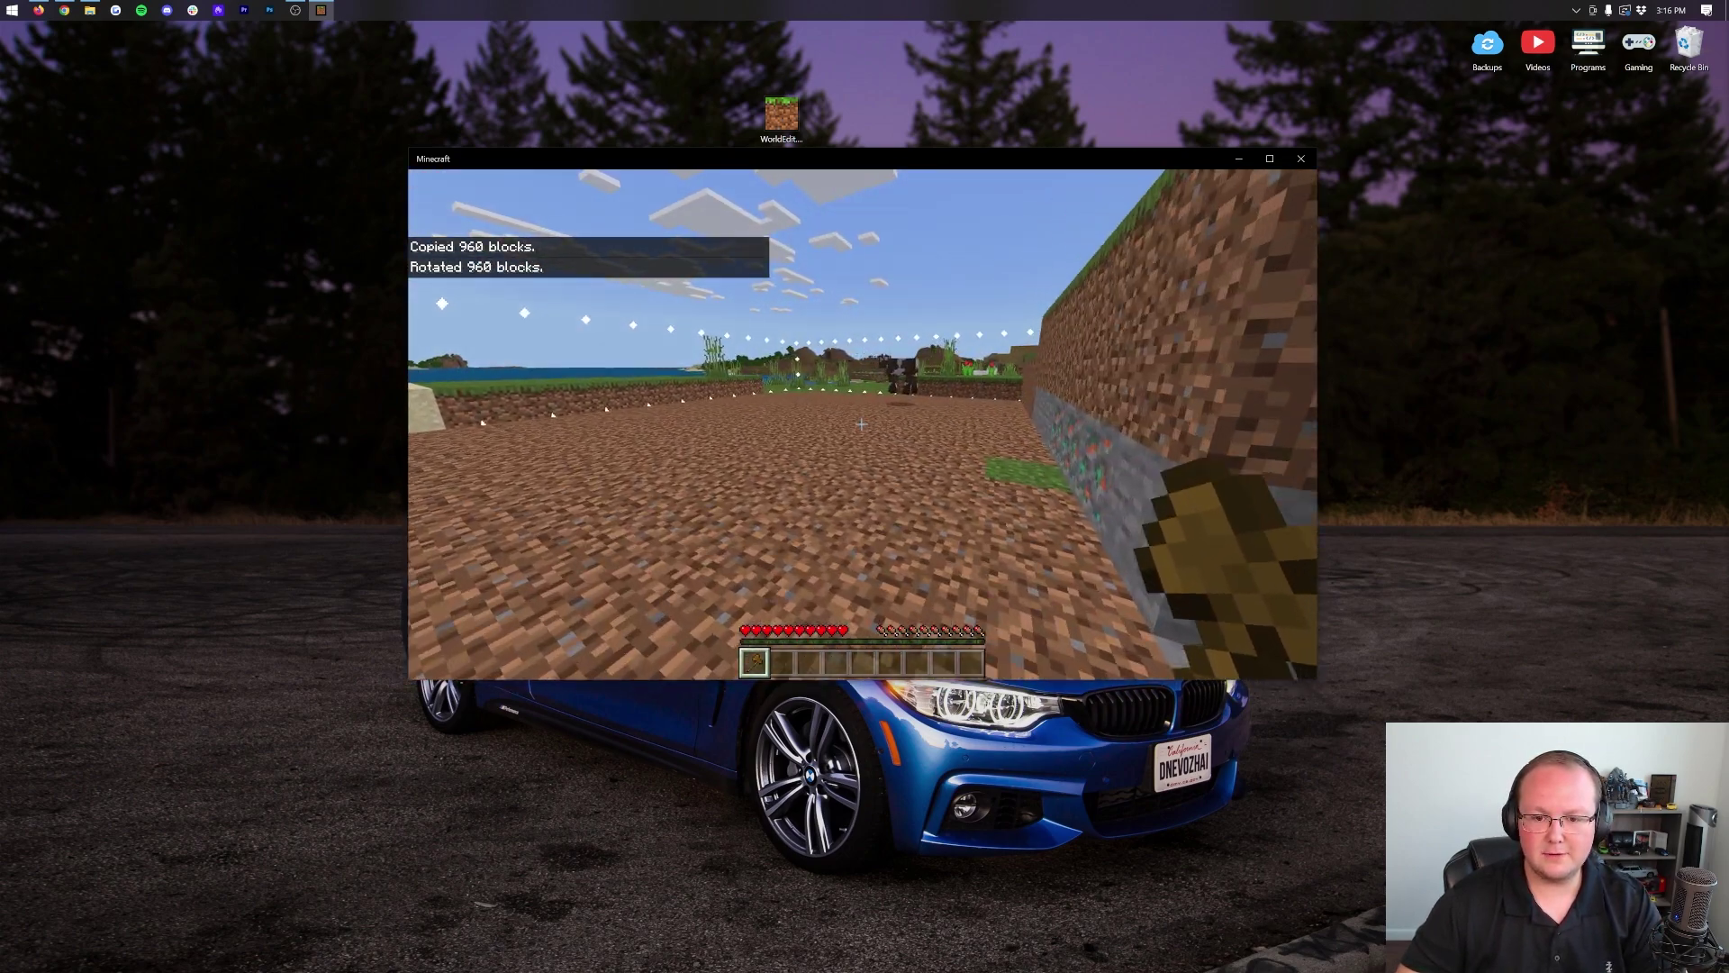
key("w")
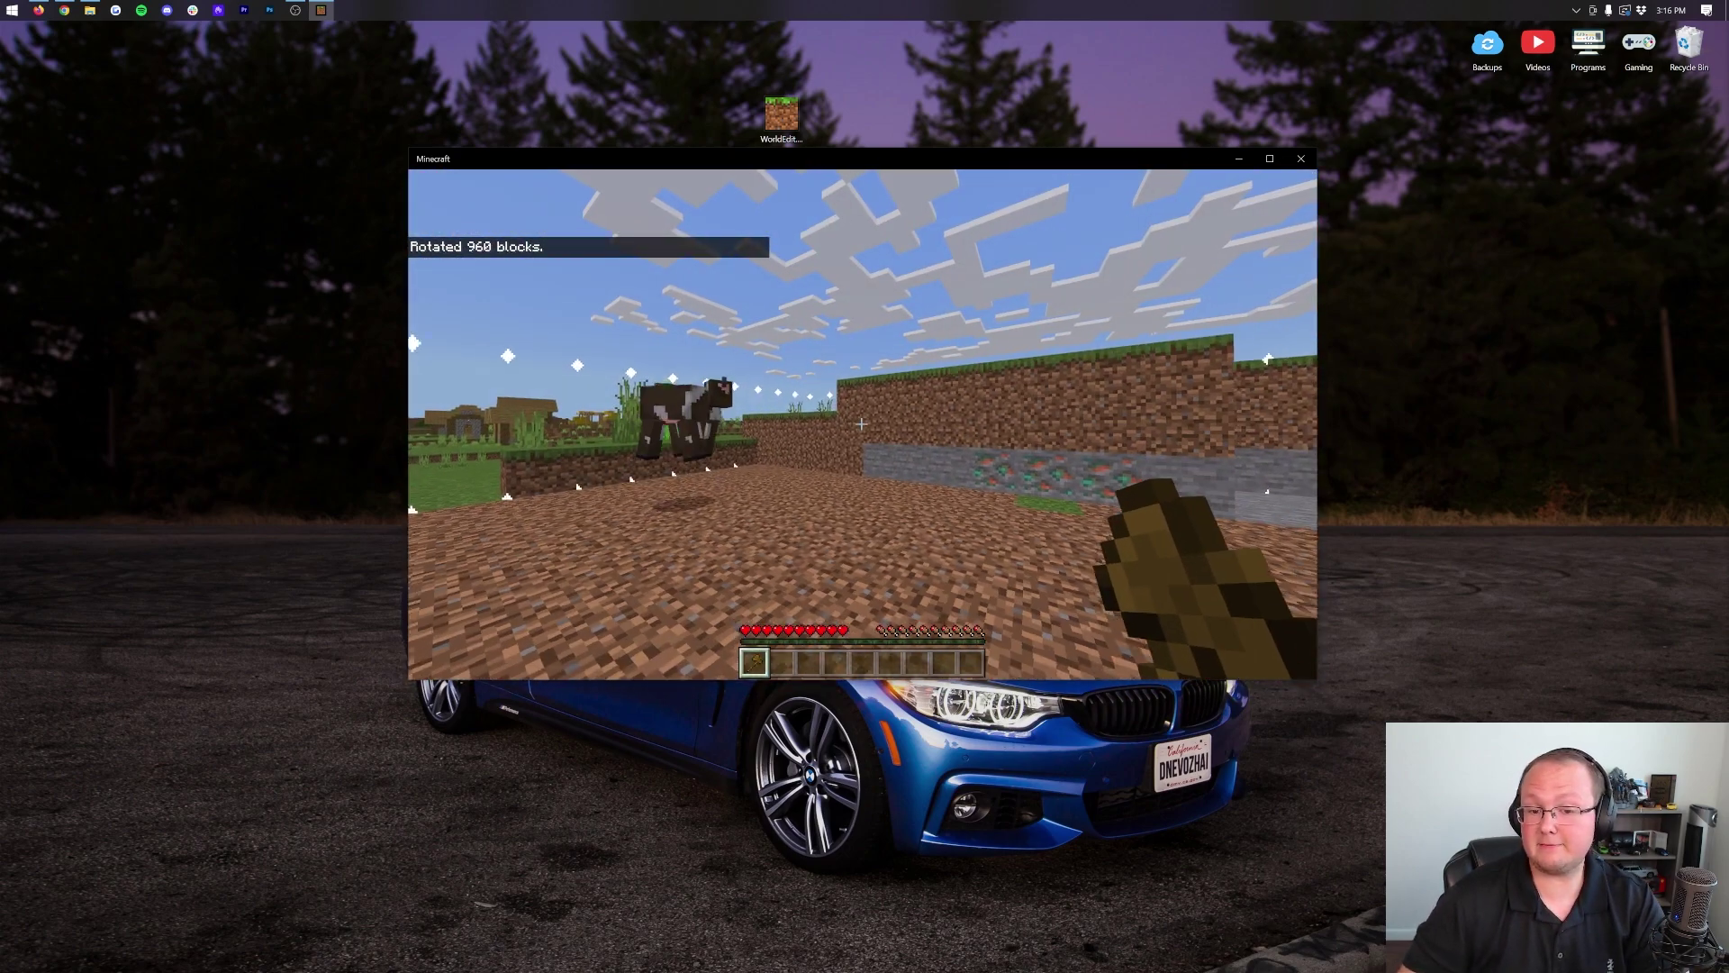
key("w")
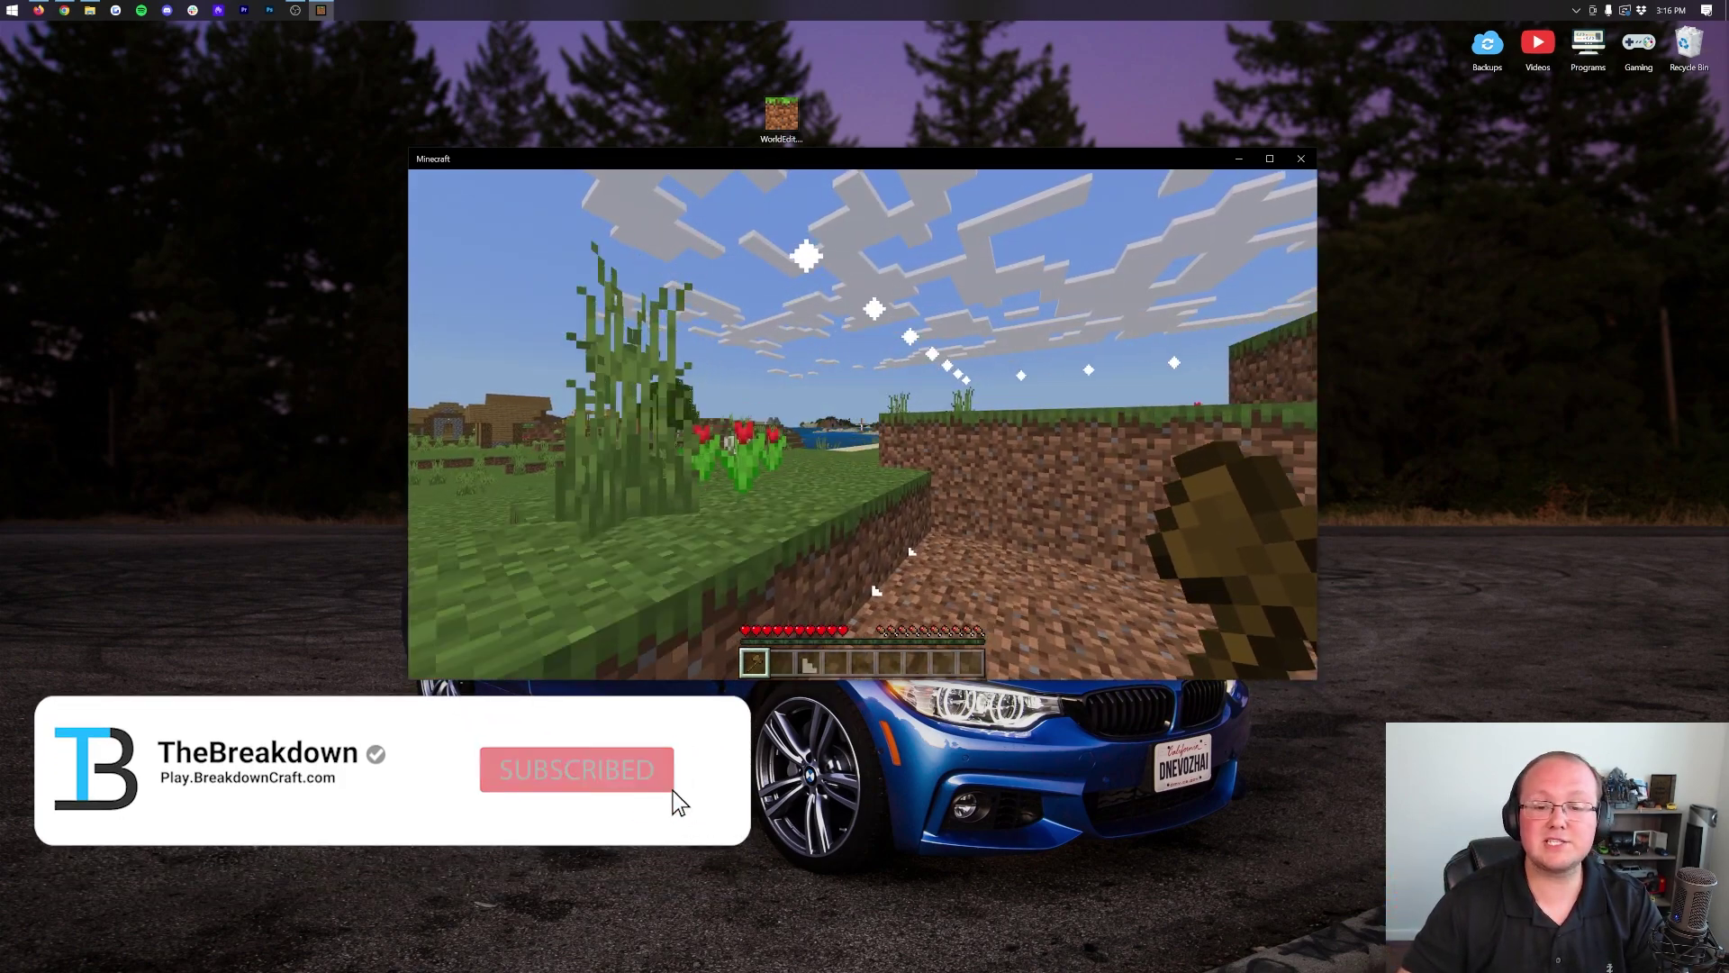
key("space")
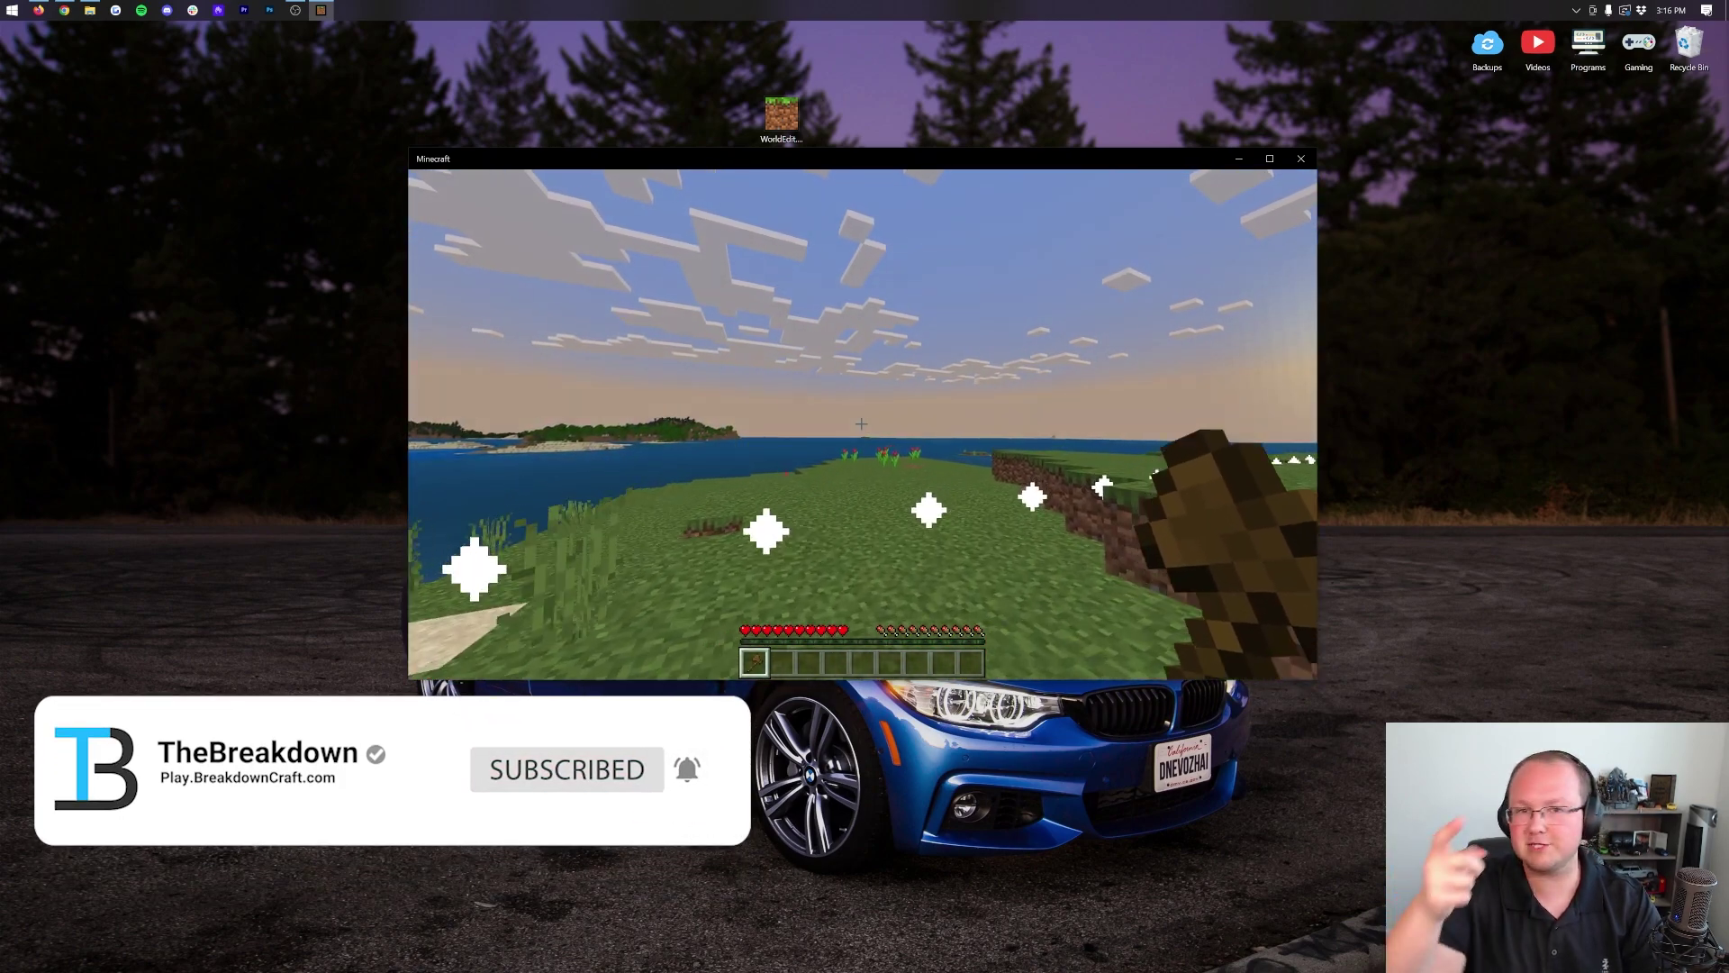